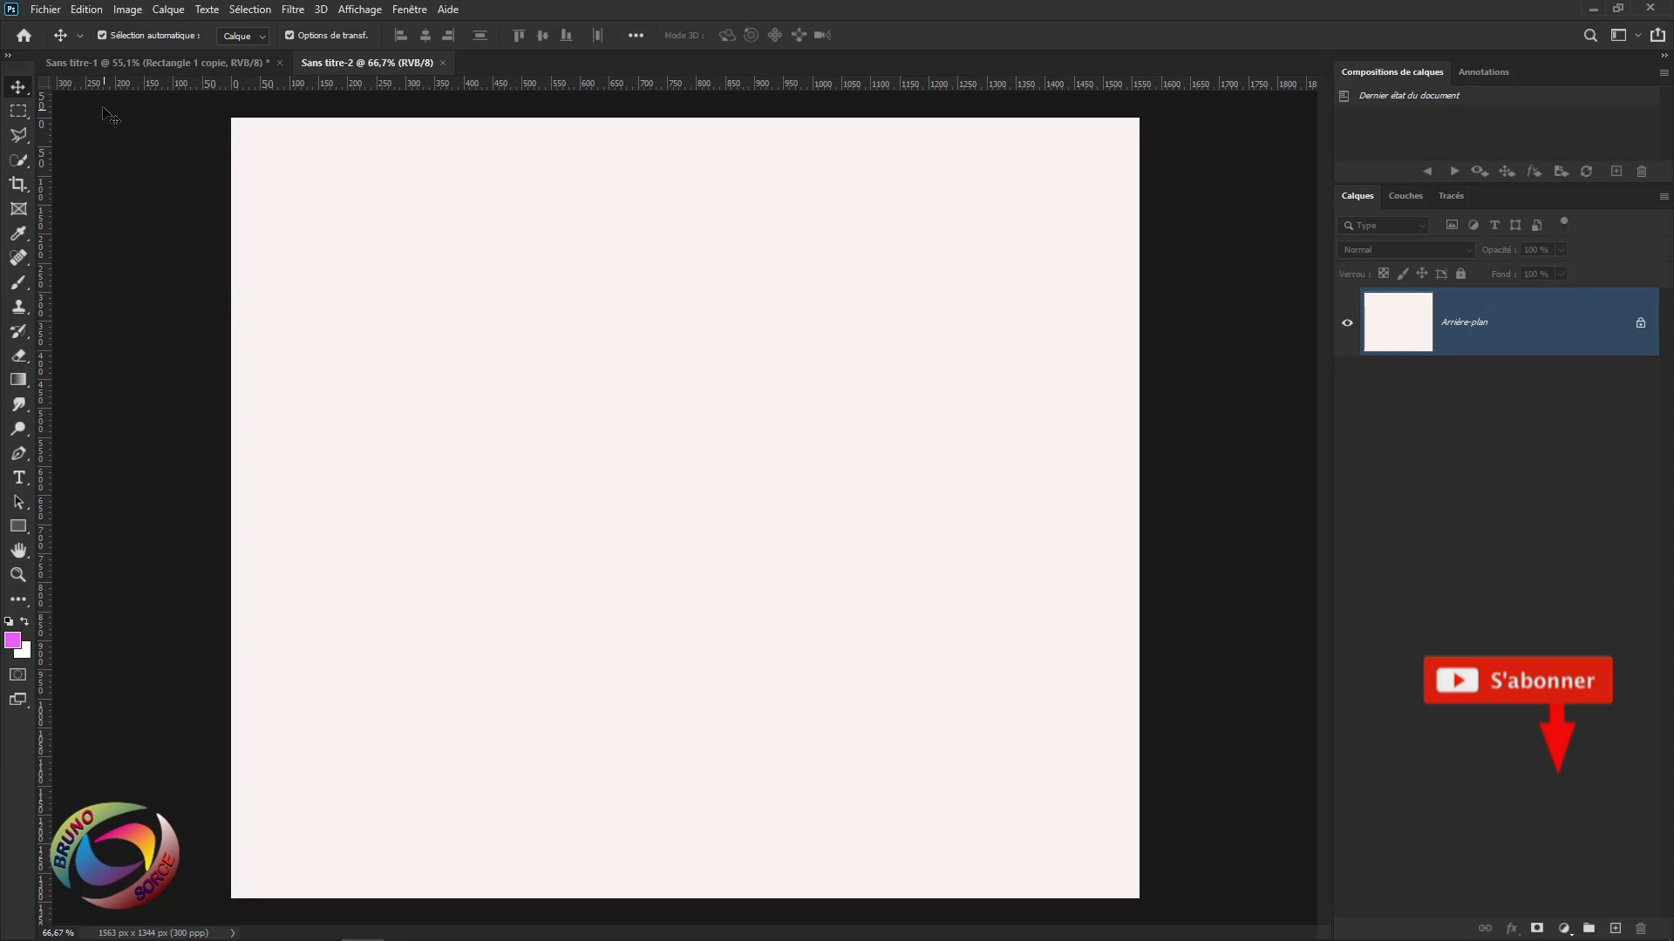
# Make a new 13,23 × 11,38 cm, 300 ppi RGB 8-bit document with background colour #f9f3f3.
pyautogui.click(45, 10)
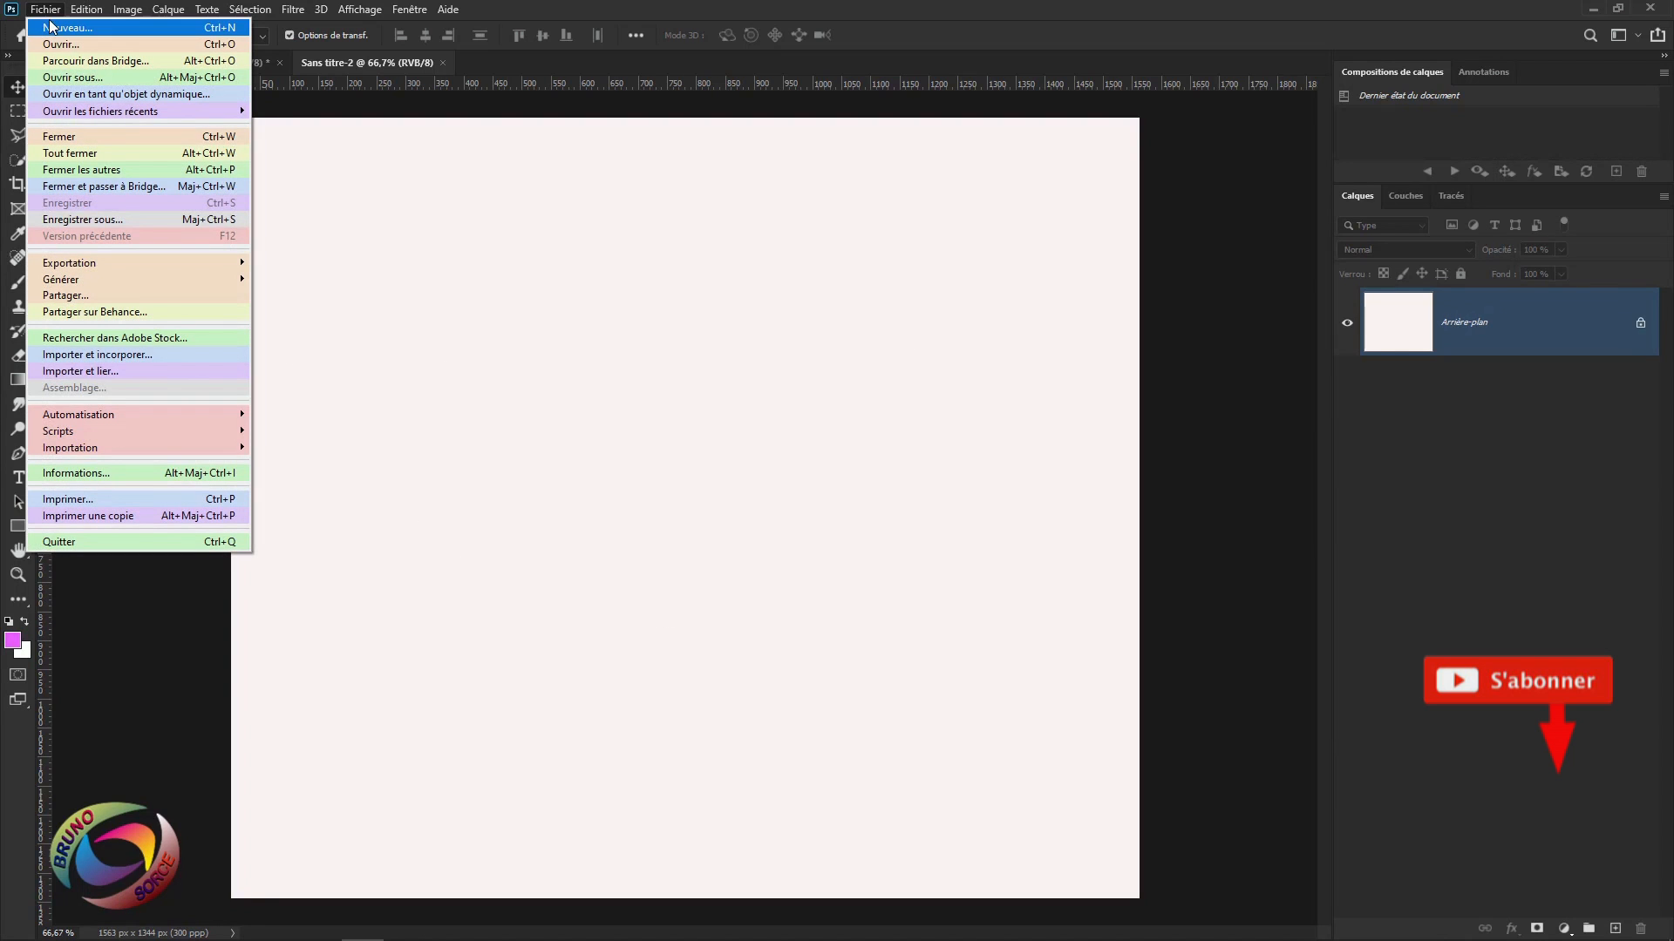
pyautogui.click(54, 32)
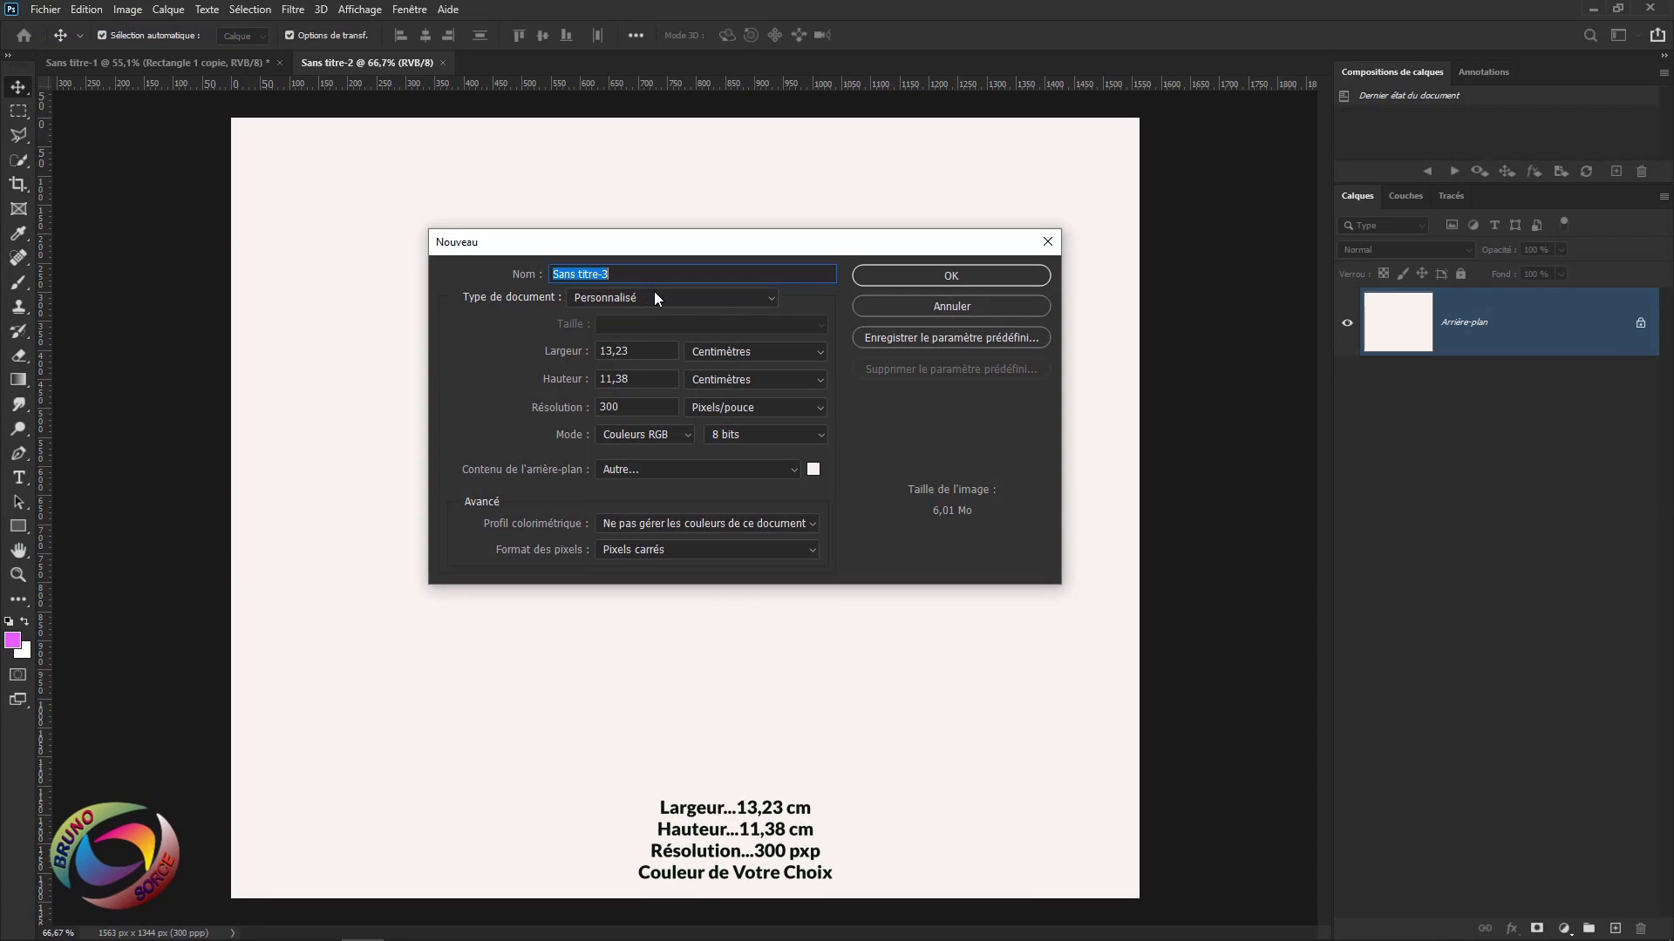
pyautogui.click(767, 355)
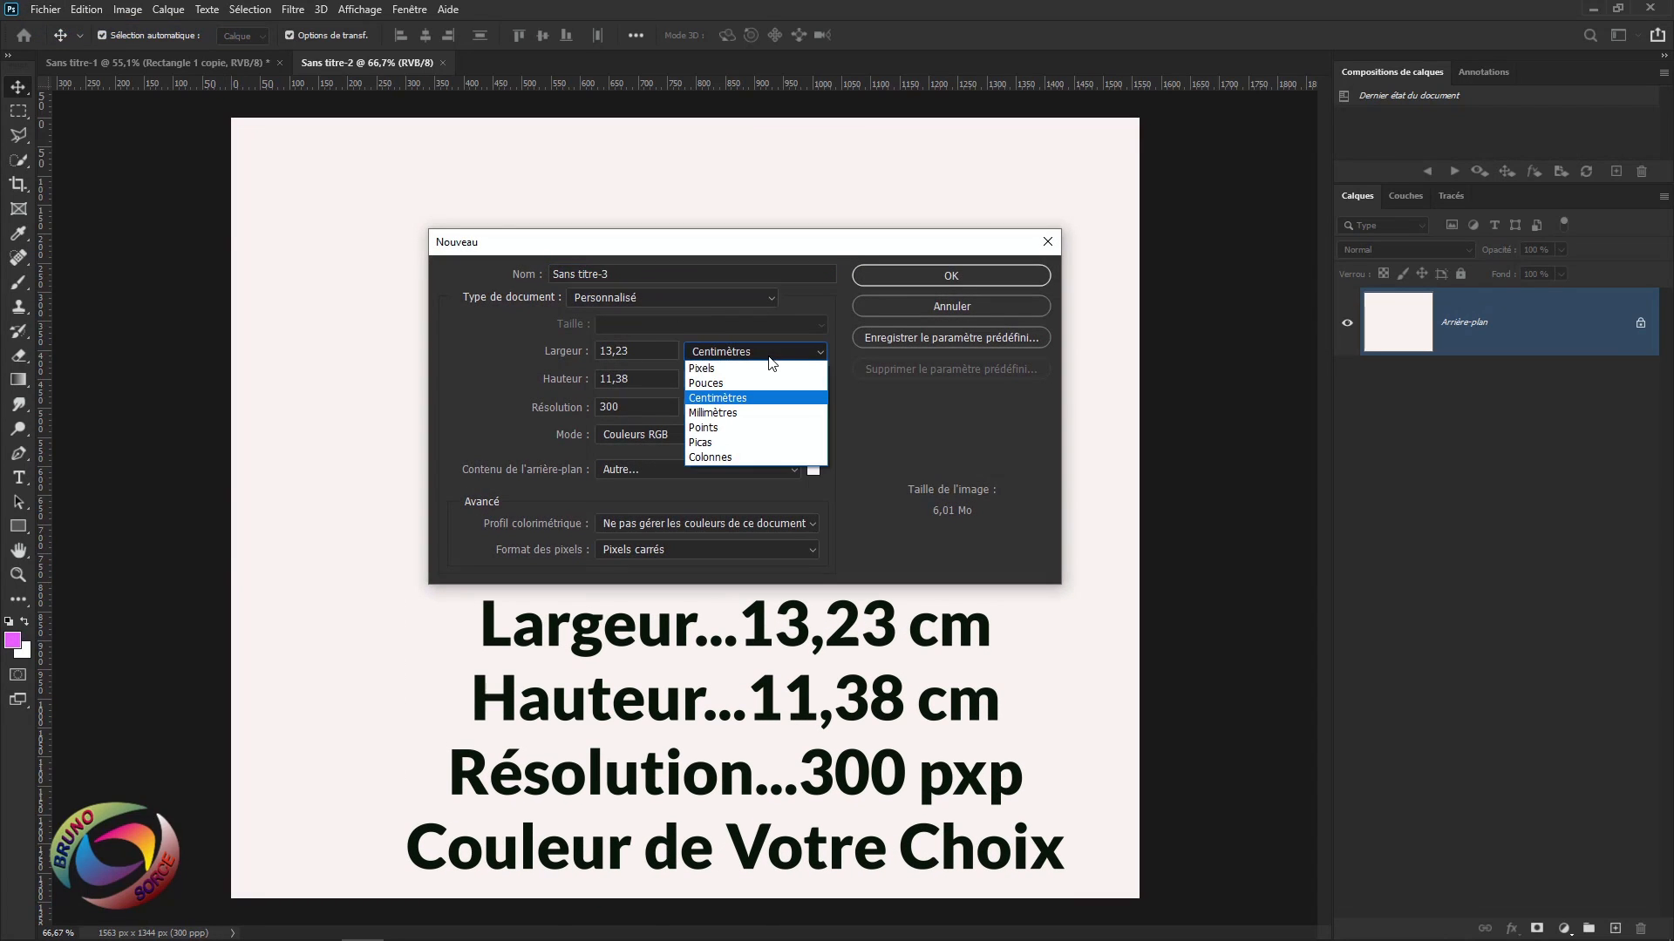
pyautogui.click(726, 399)
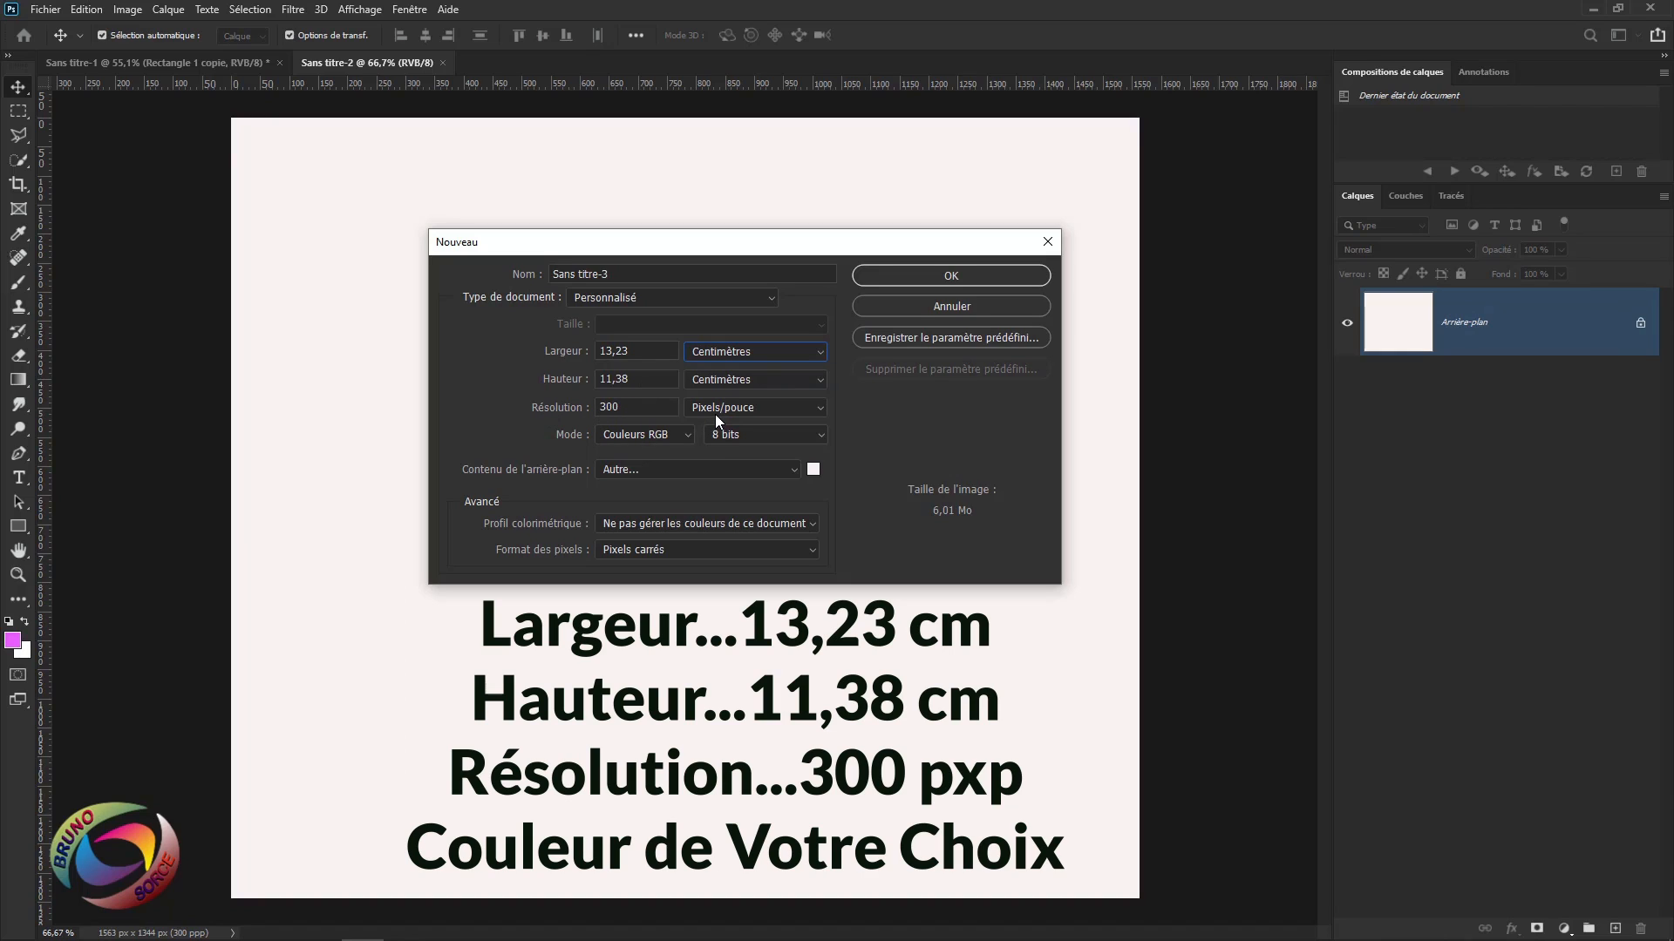
pyautogui.click(813, 471)
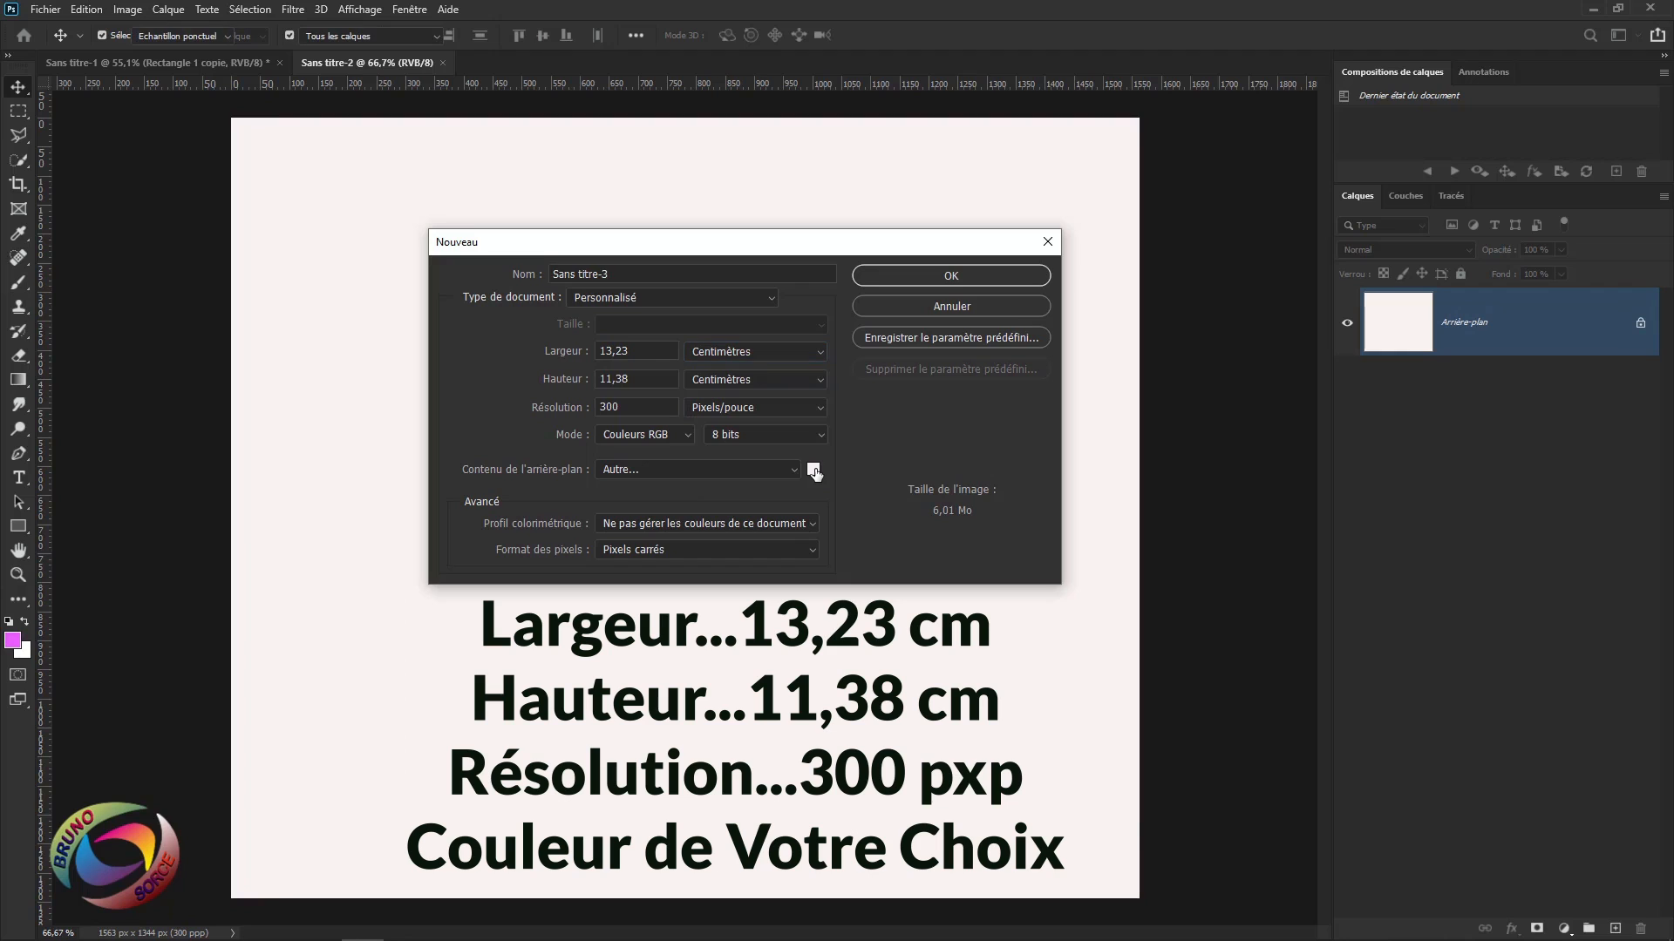
pyautogui.click(1466, 513)
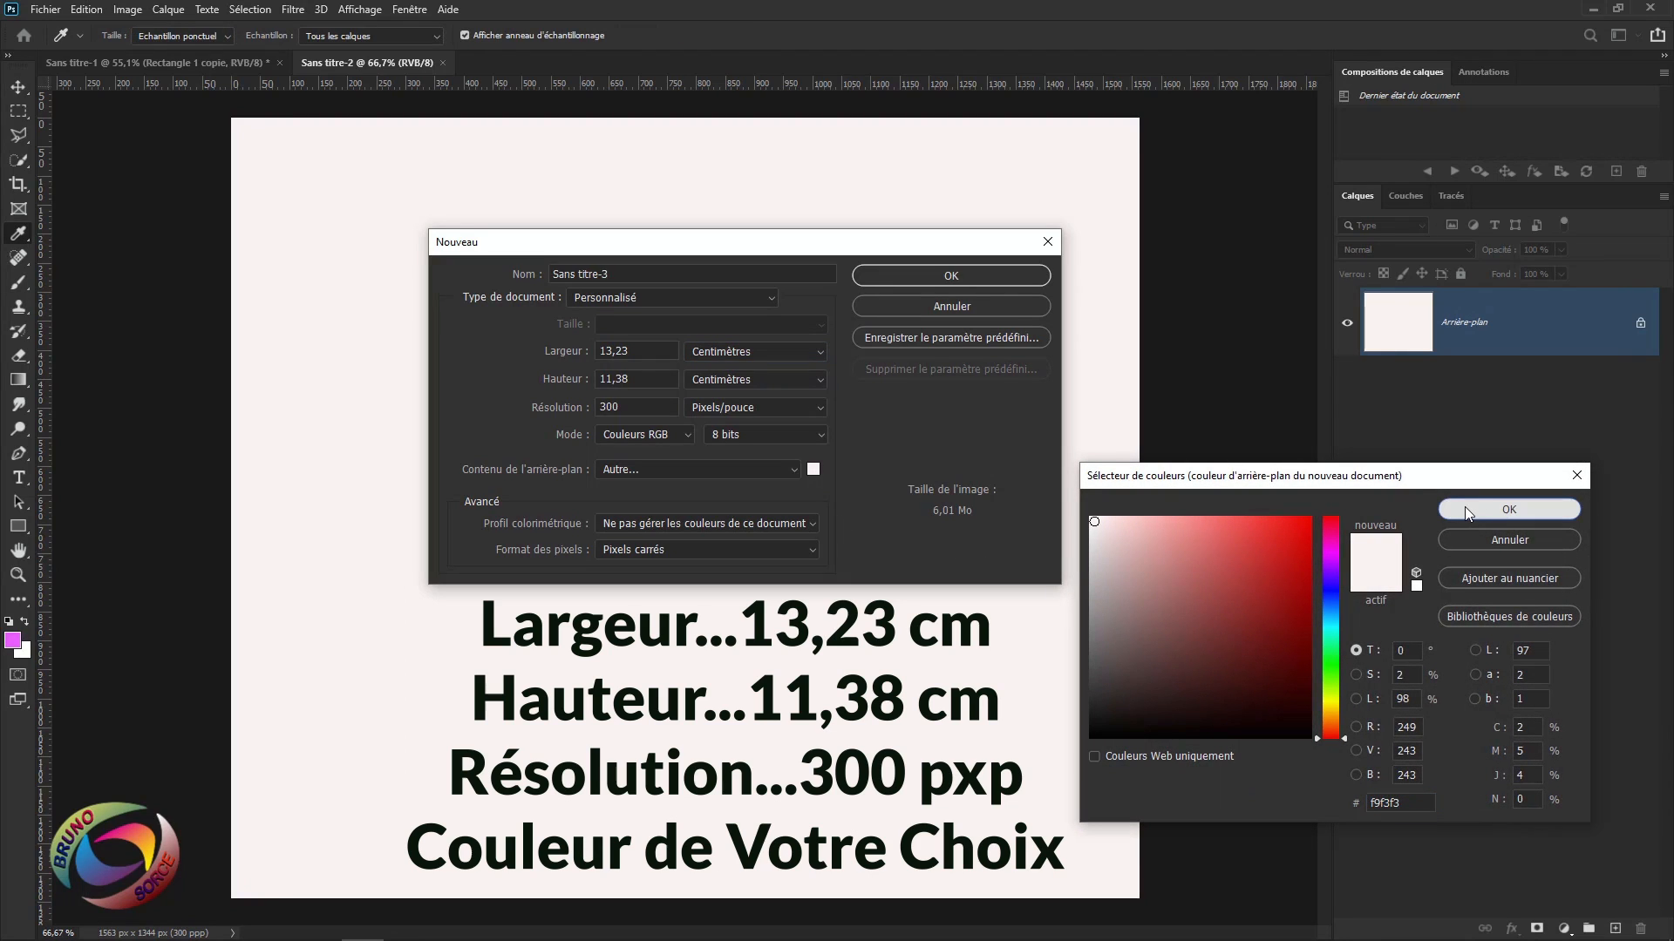
pyautogui.click(1464, 508)
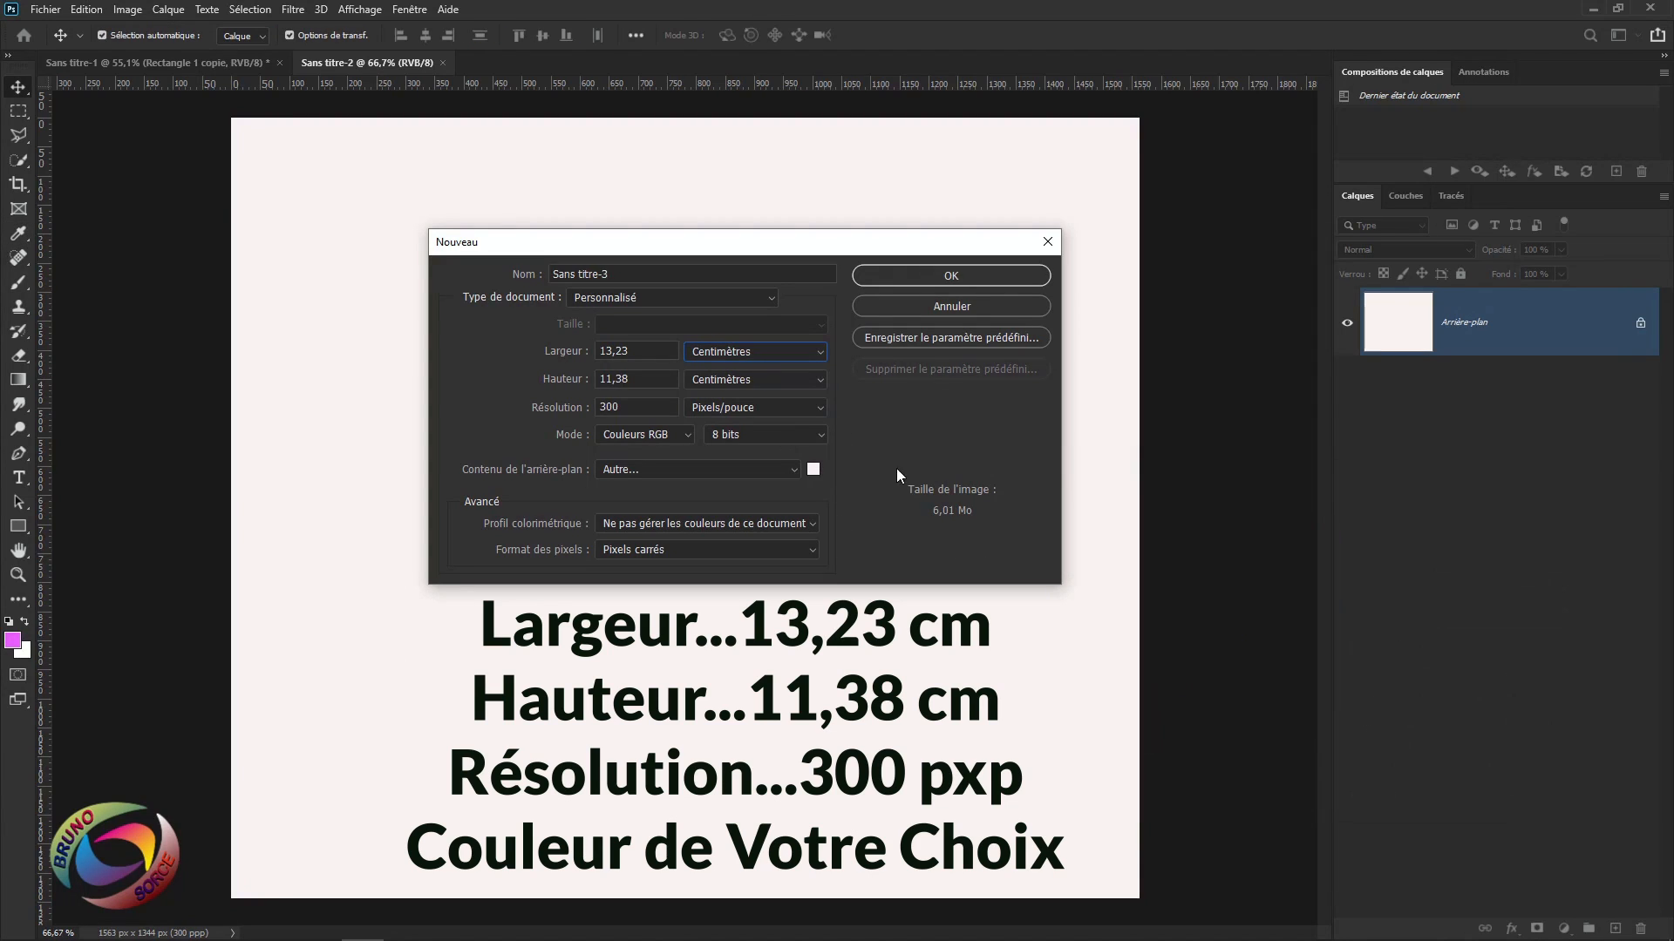
pyautogui.click(945, 277)
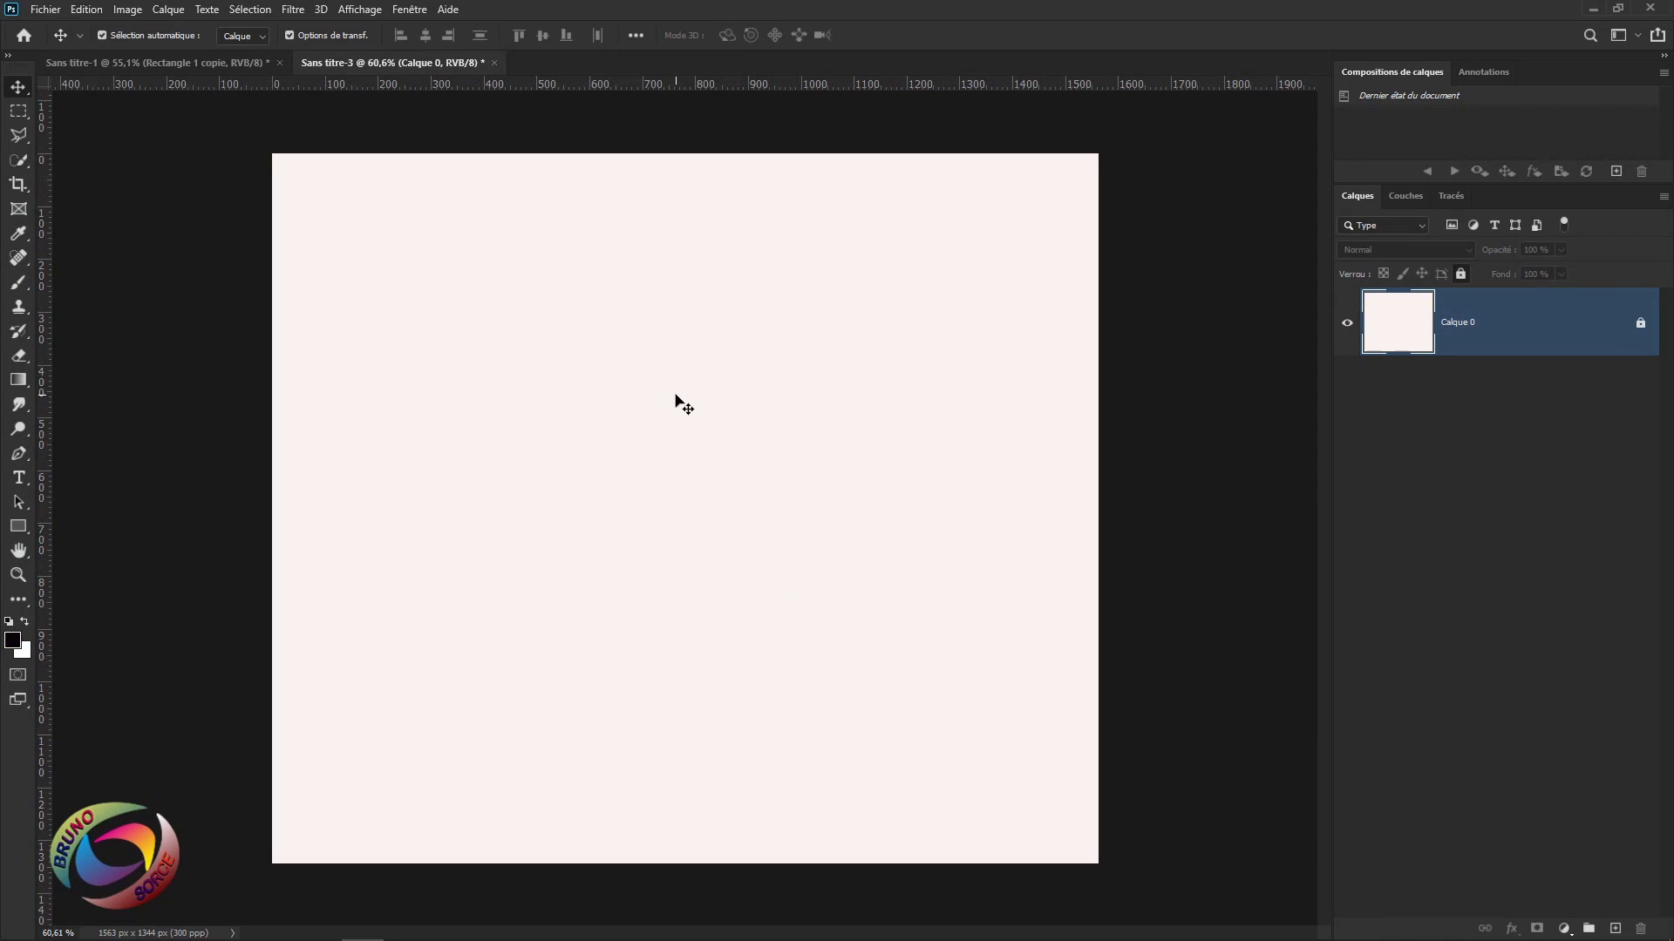
# Unlock the Background layer into Calque 0 and place a vertical guide at the canvas centre.
pyautogui.click(1641, 326)
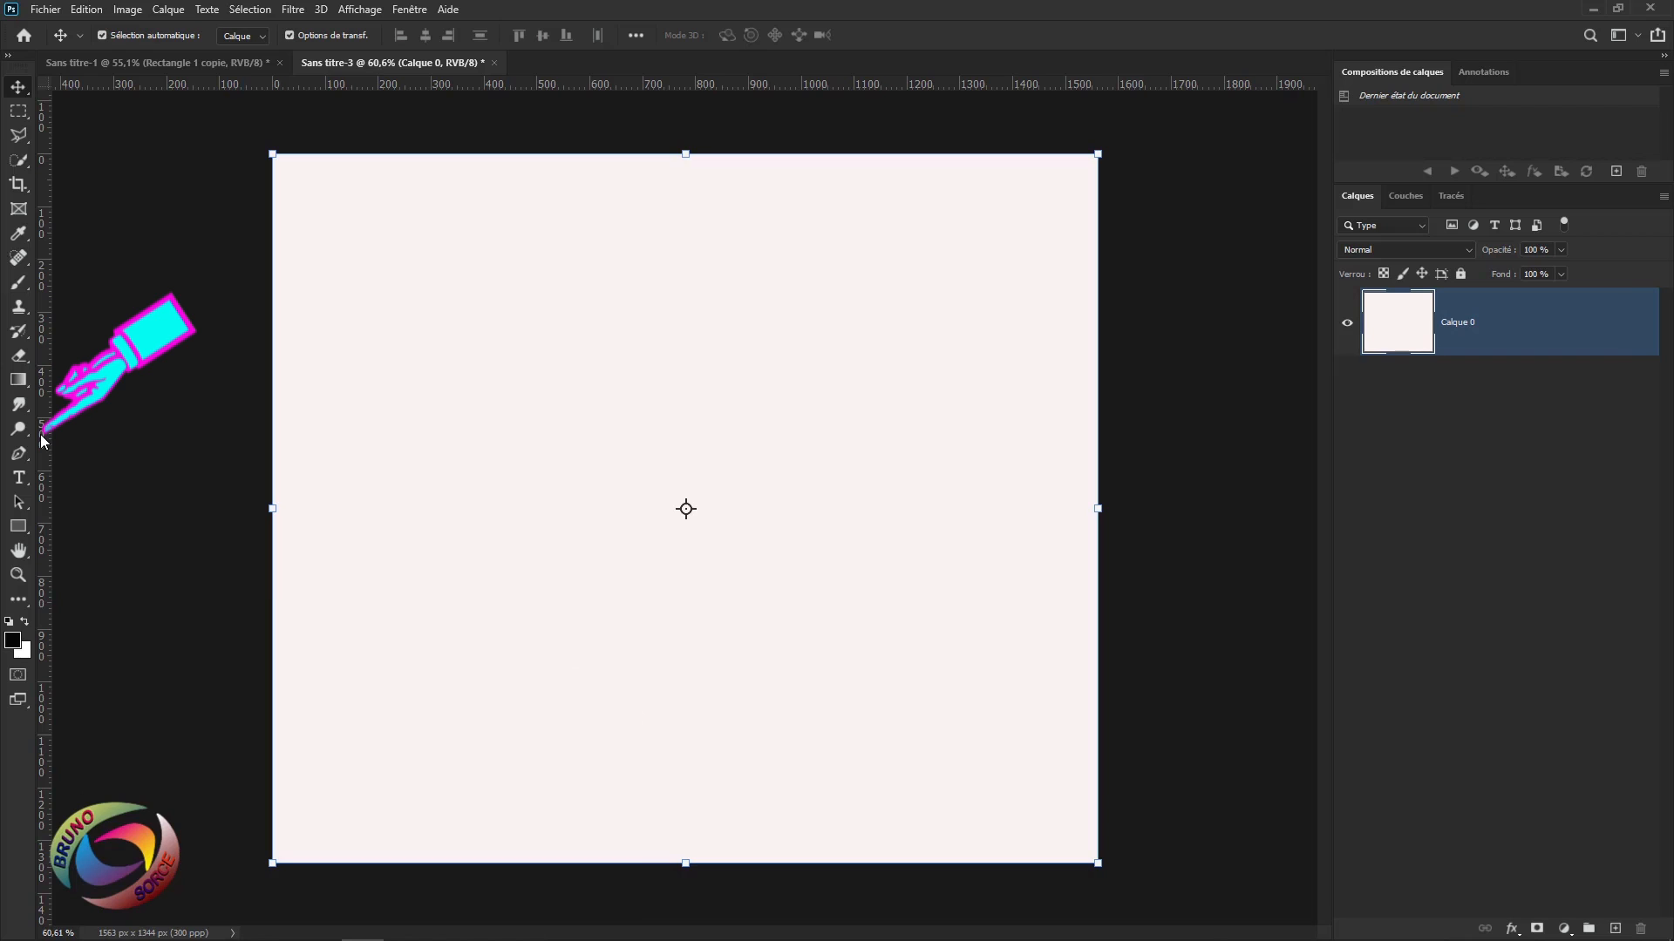
pyautogui.moveTo(41, 440); pyautogui.dragTo(686, 509)
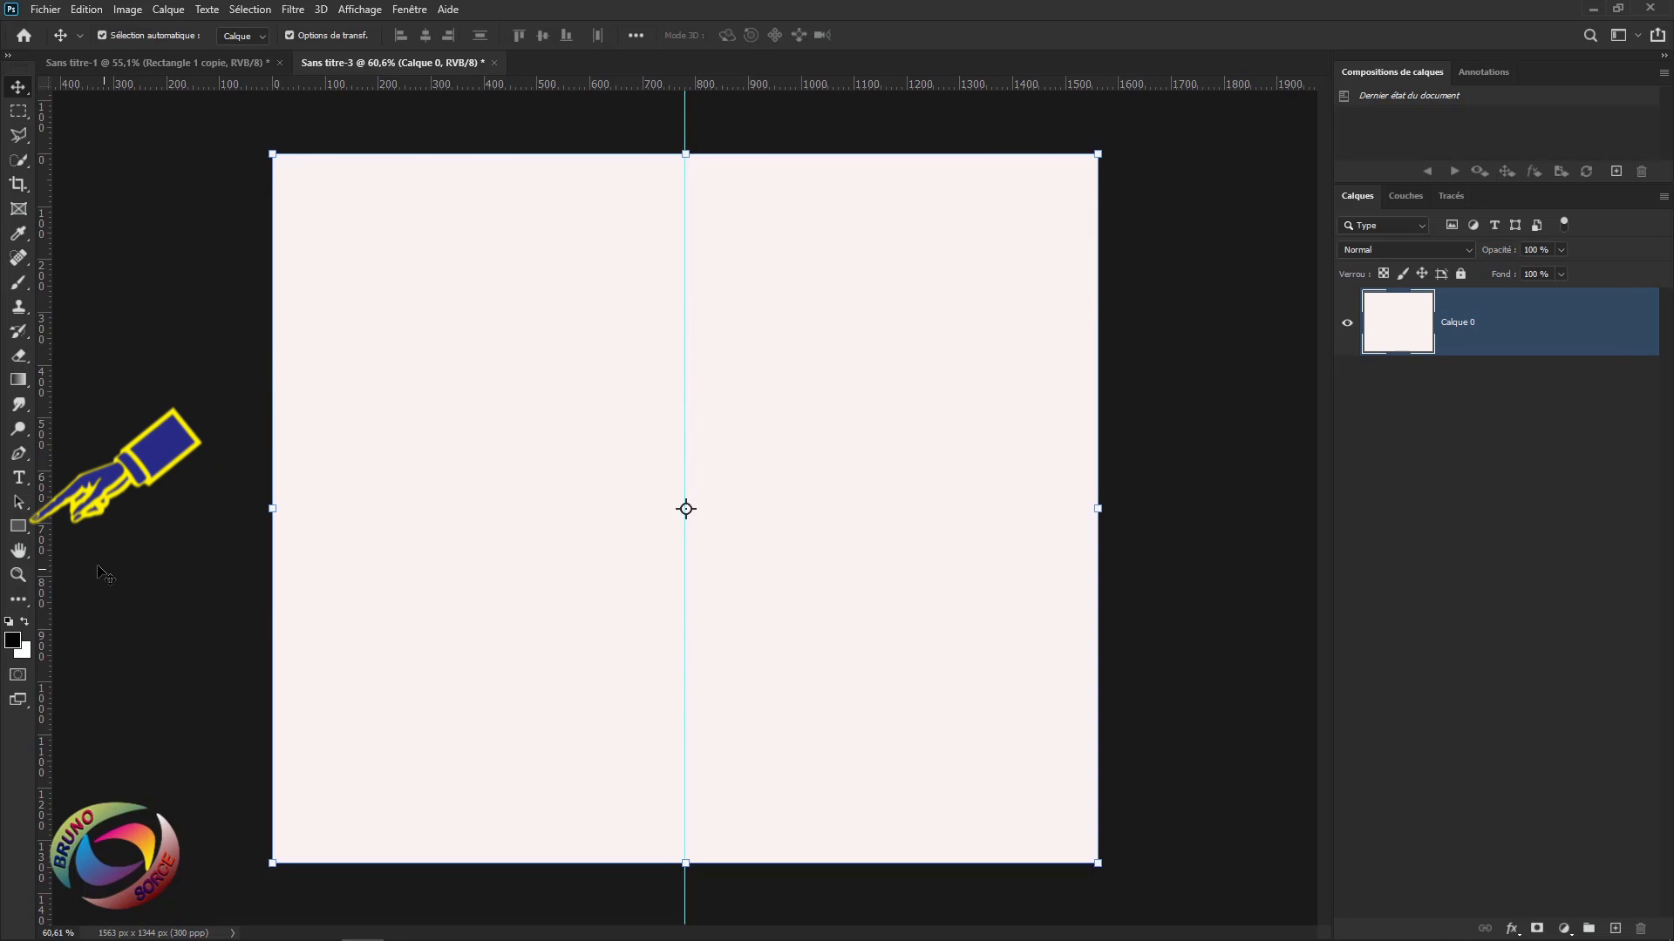
# Select the Rectangle Tool in Shape mode with a grey fill and 10 pt stroke.
pyautogui.click(19, 527)
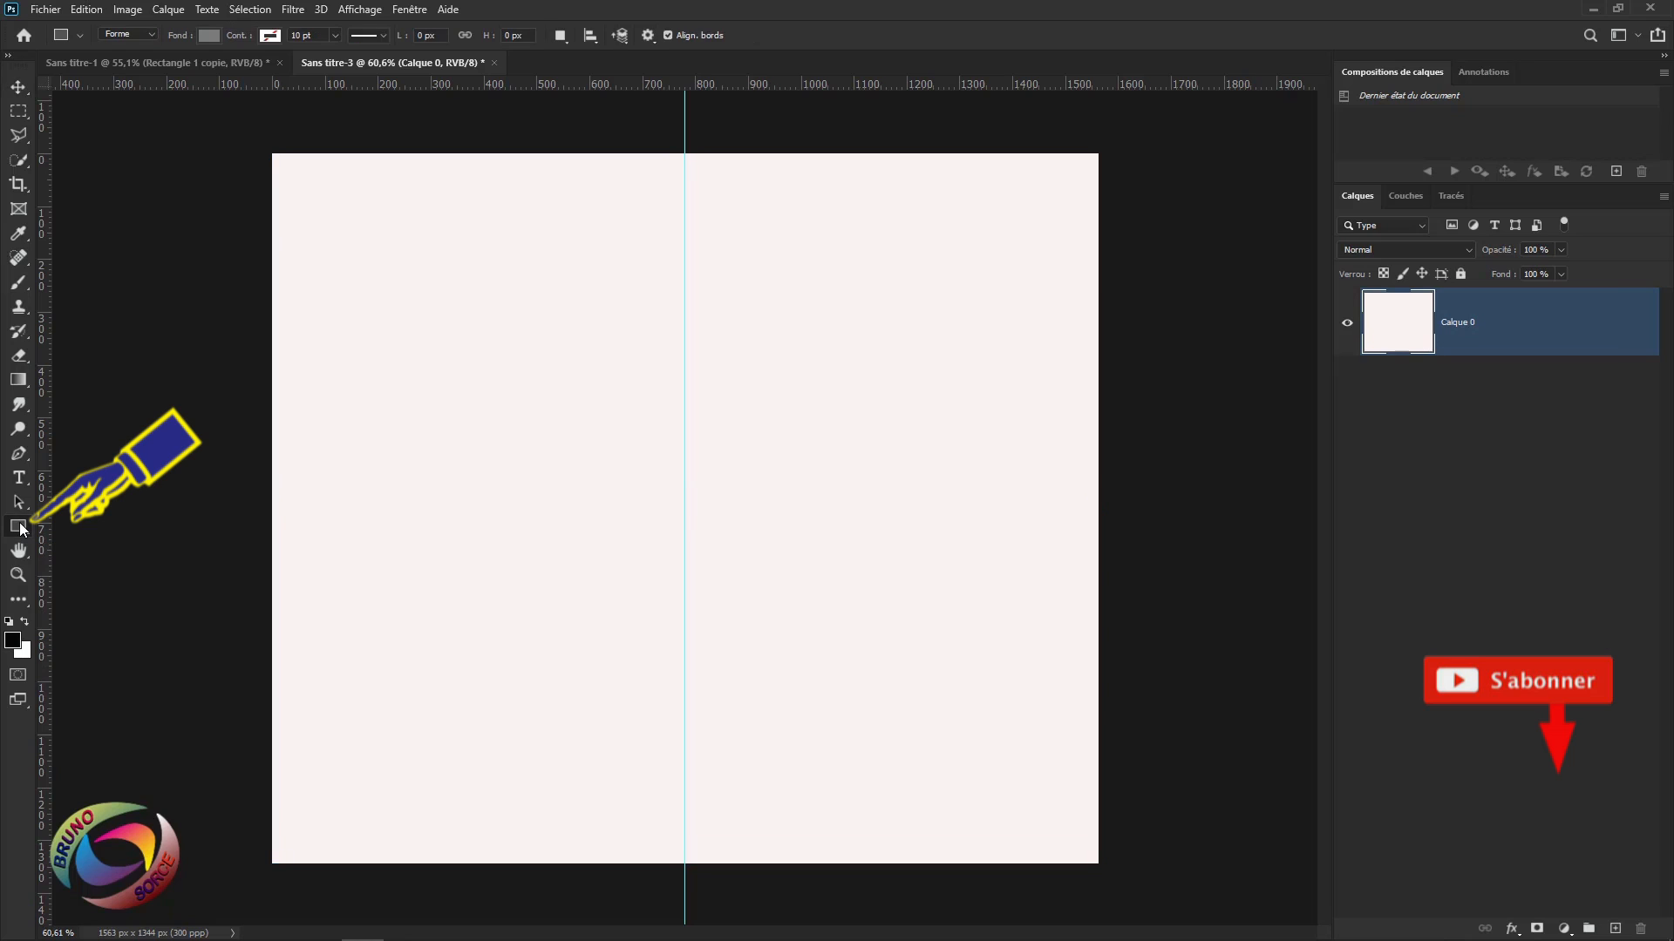
pyautogui.rightClick(19, 526)
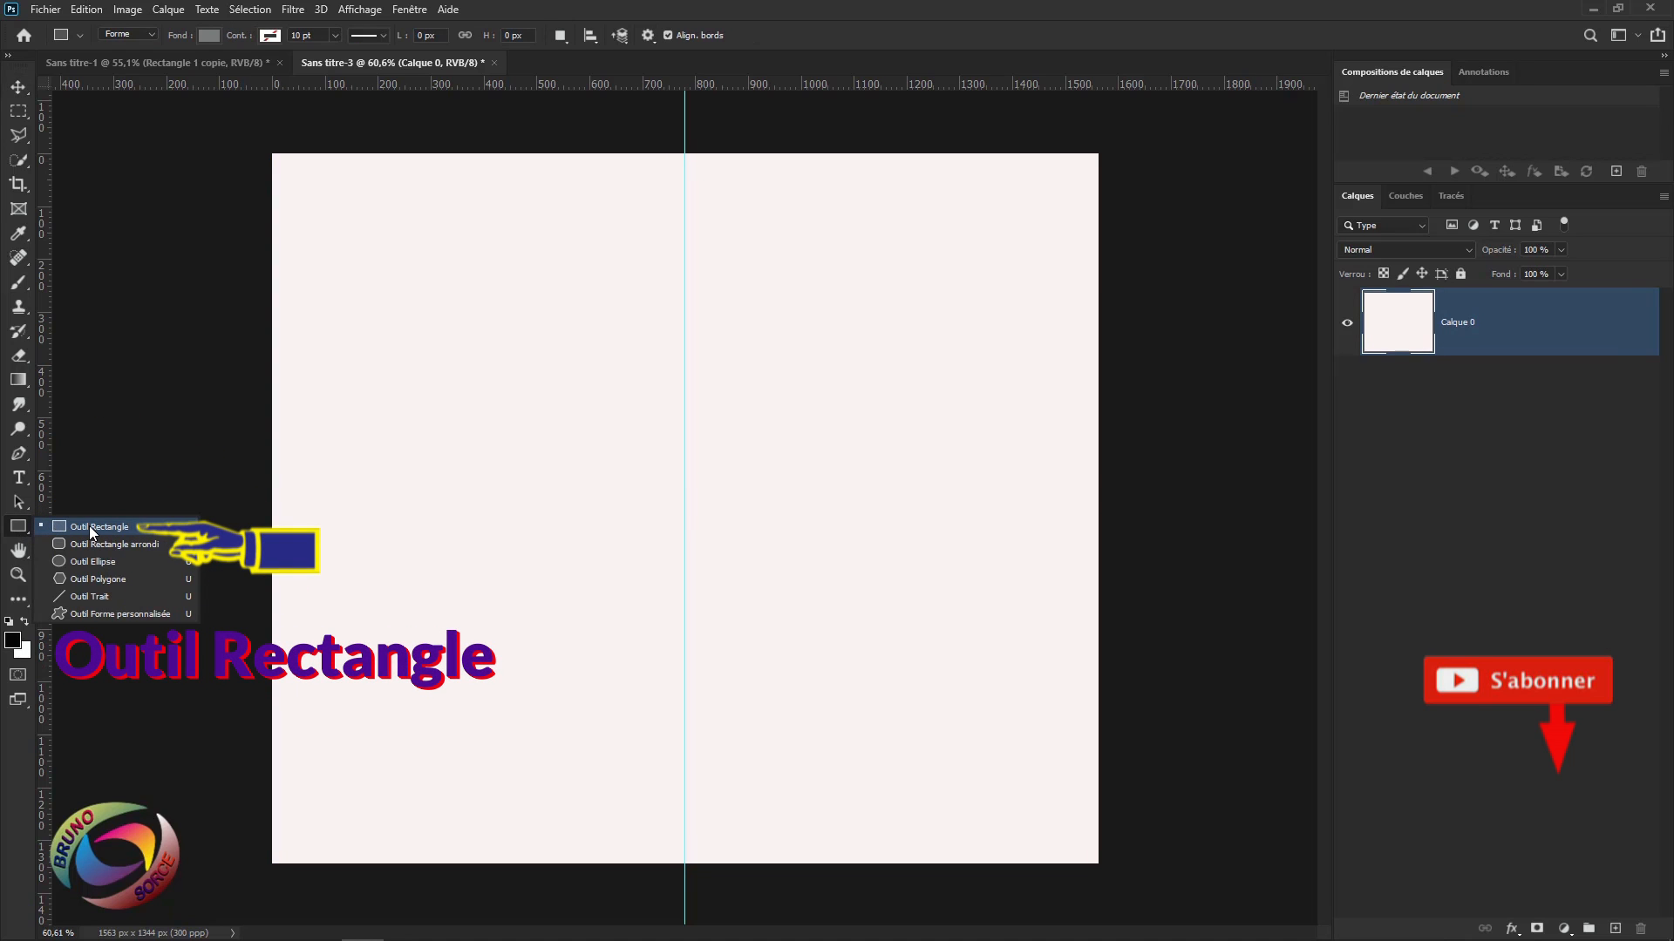
pyautogui.click(89, 526)
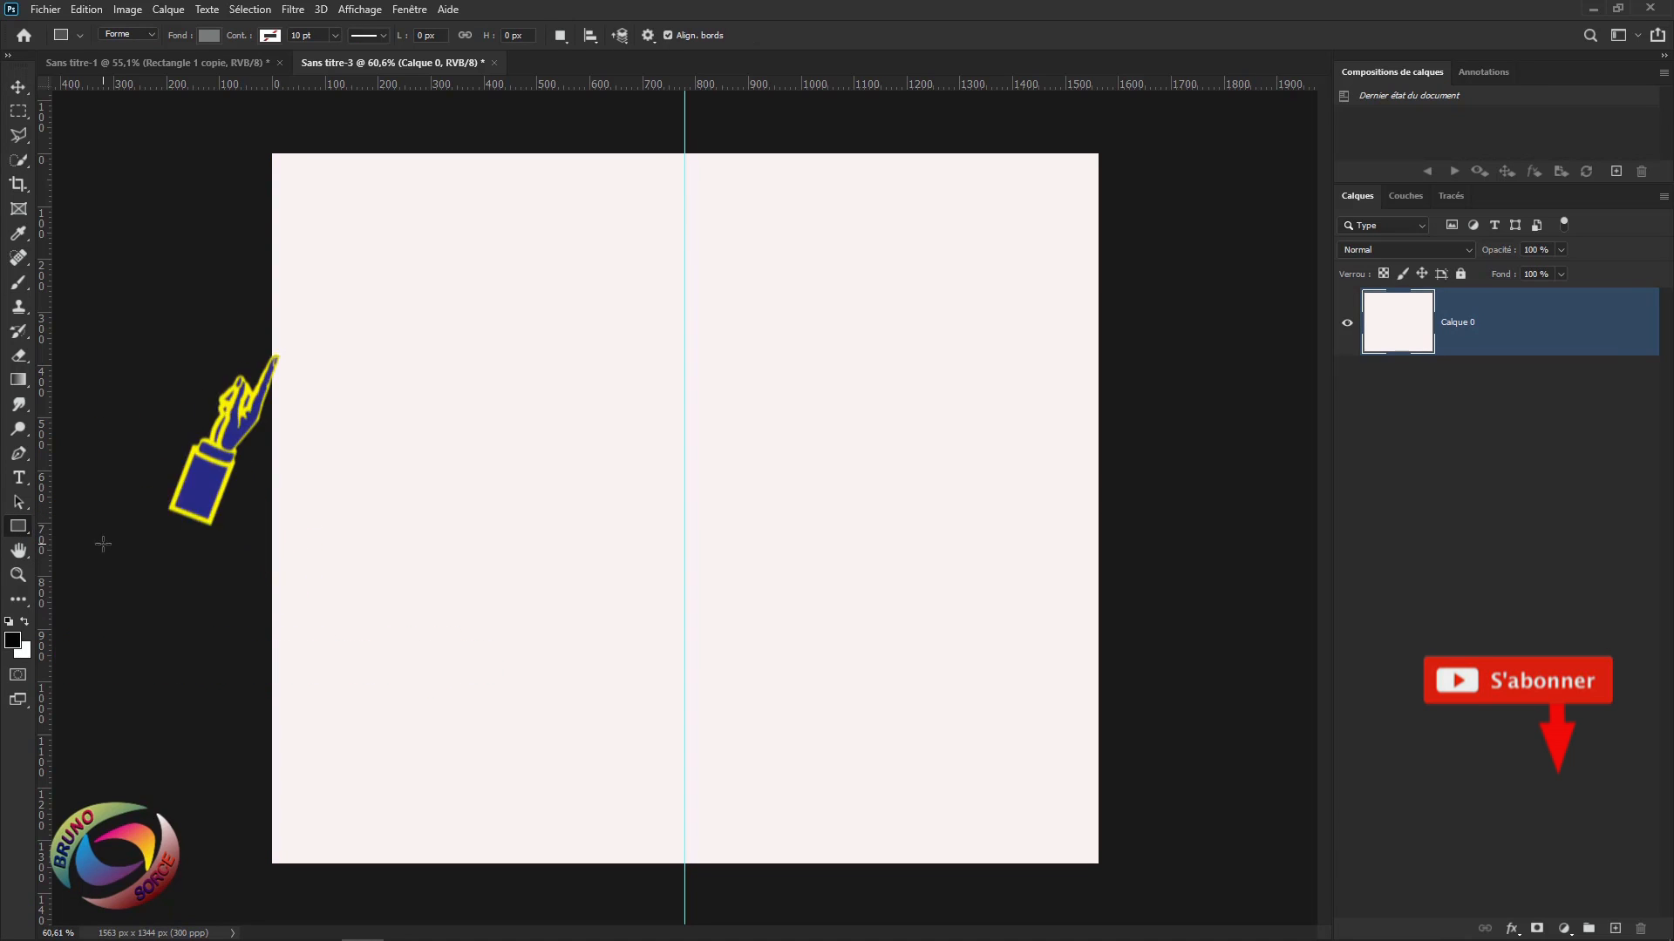
pyautogui.click(141, 34)
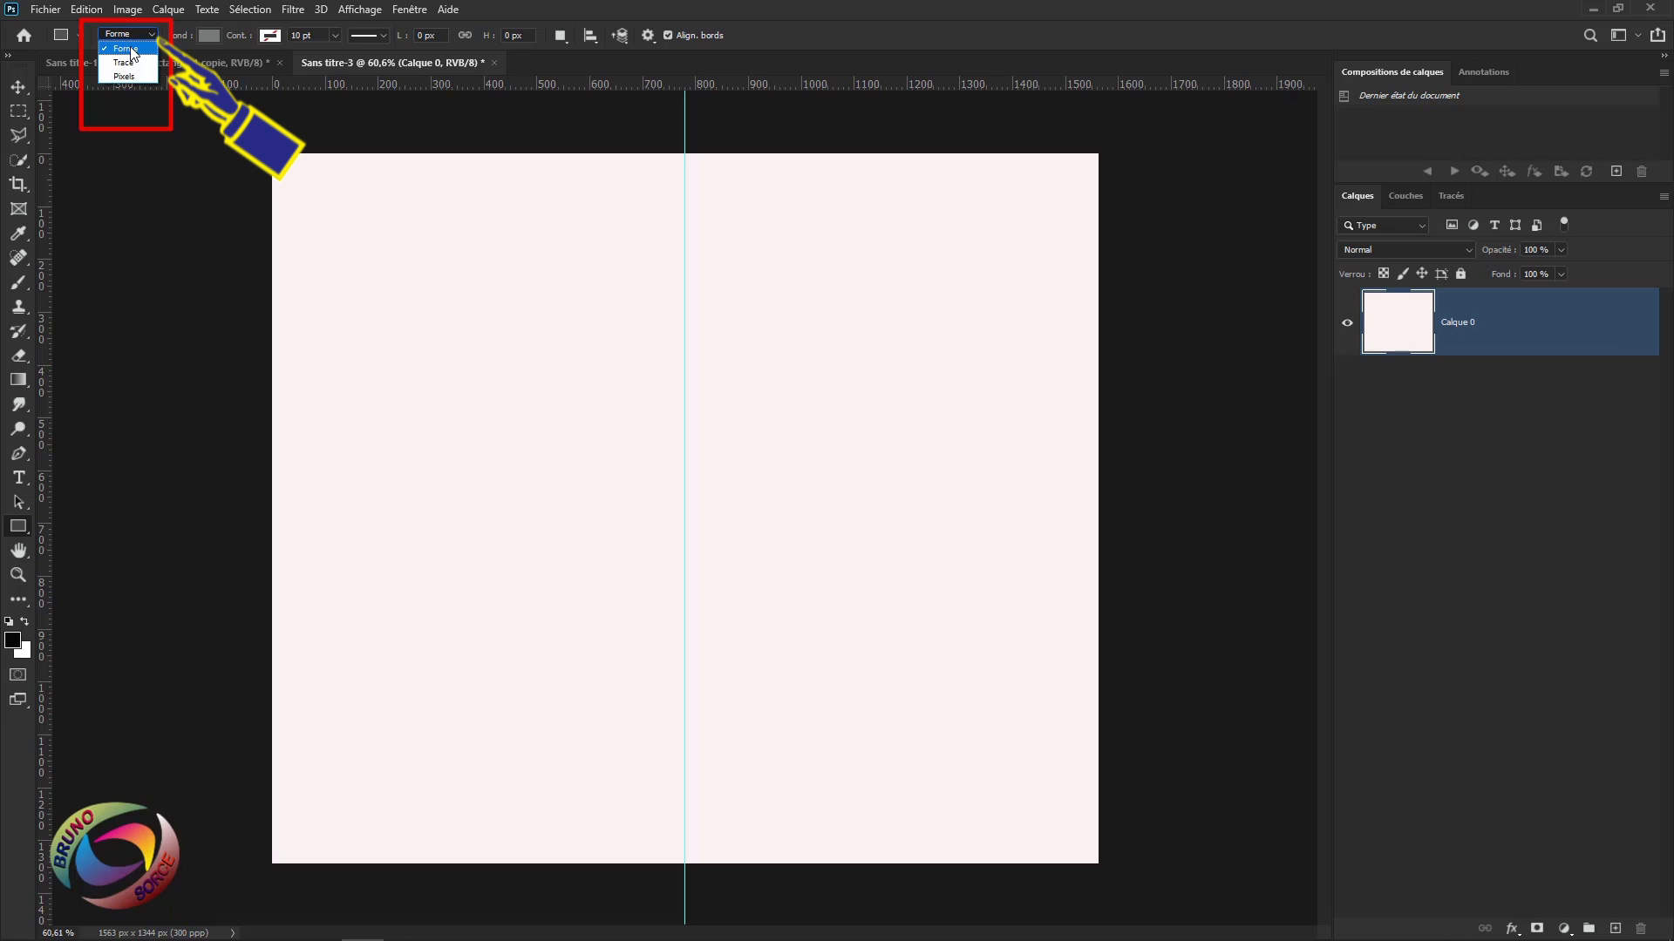
pyautogui.click(130, 50)
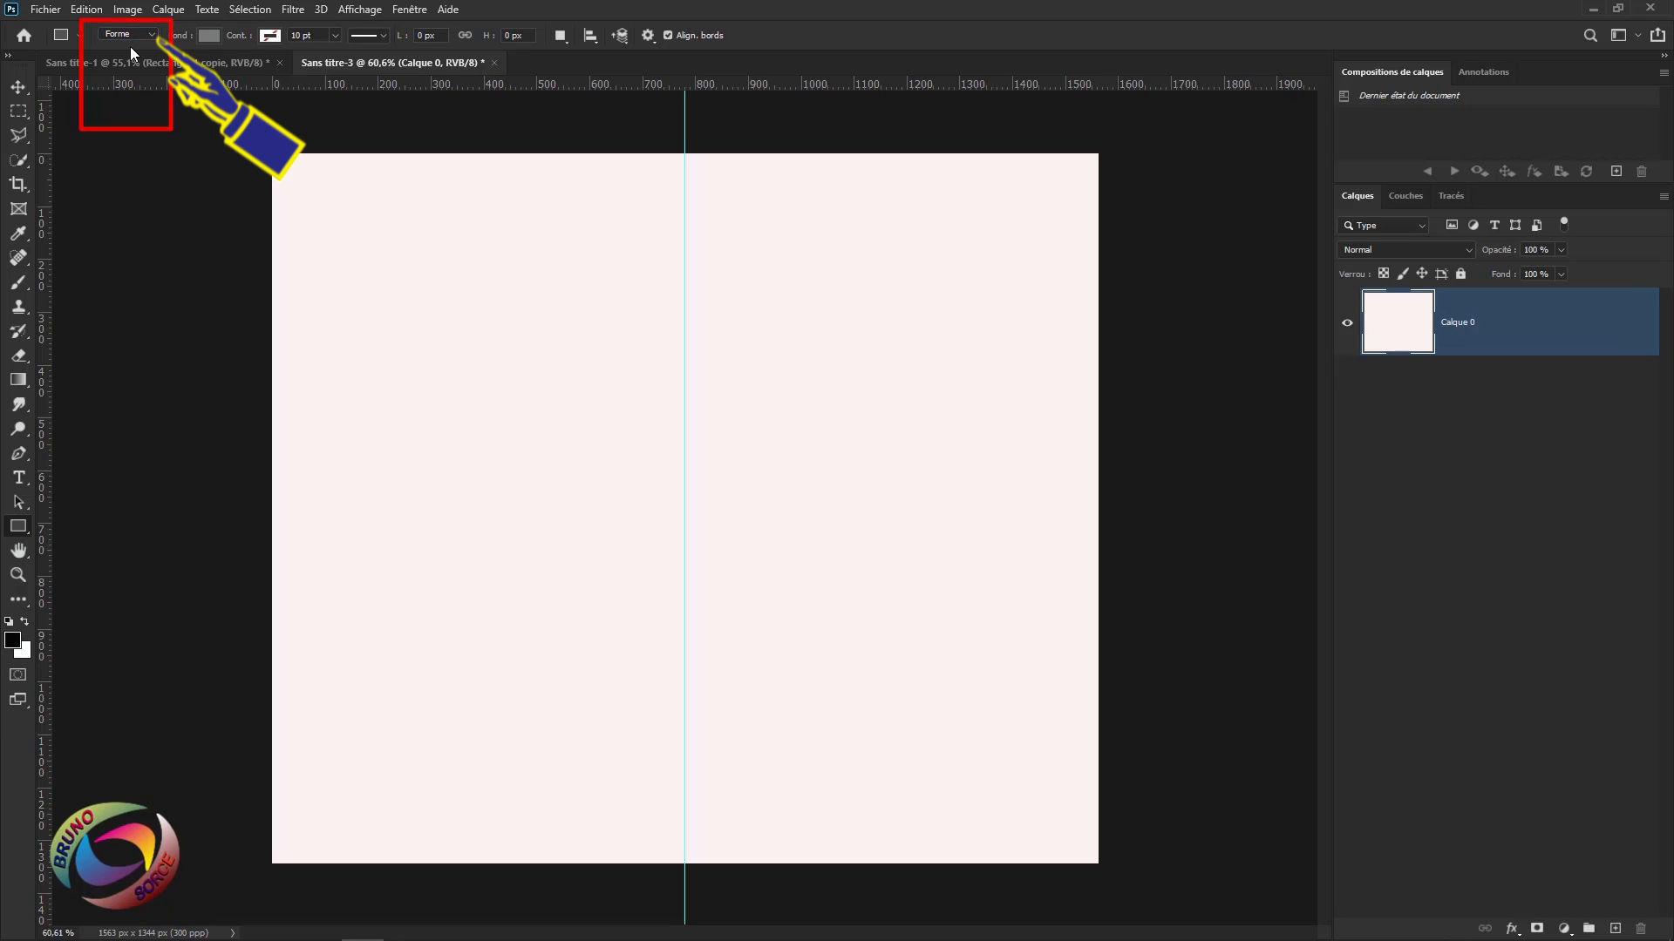
pyautogui.click(207, 37)
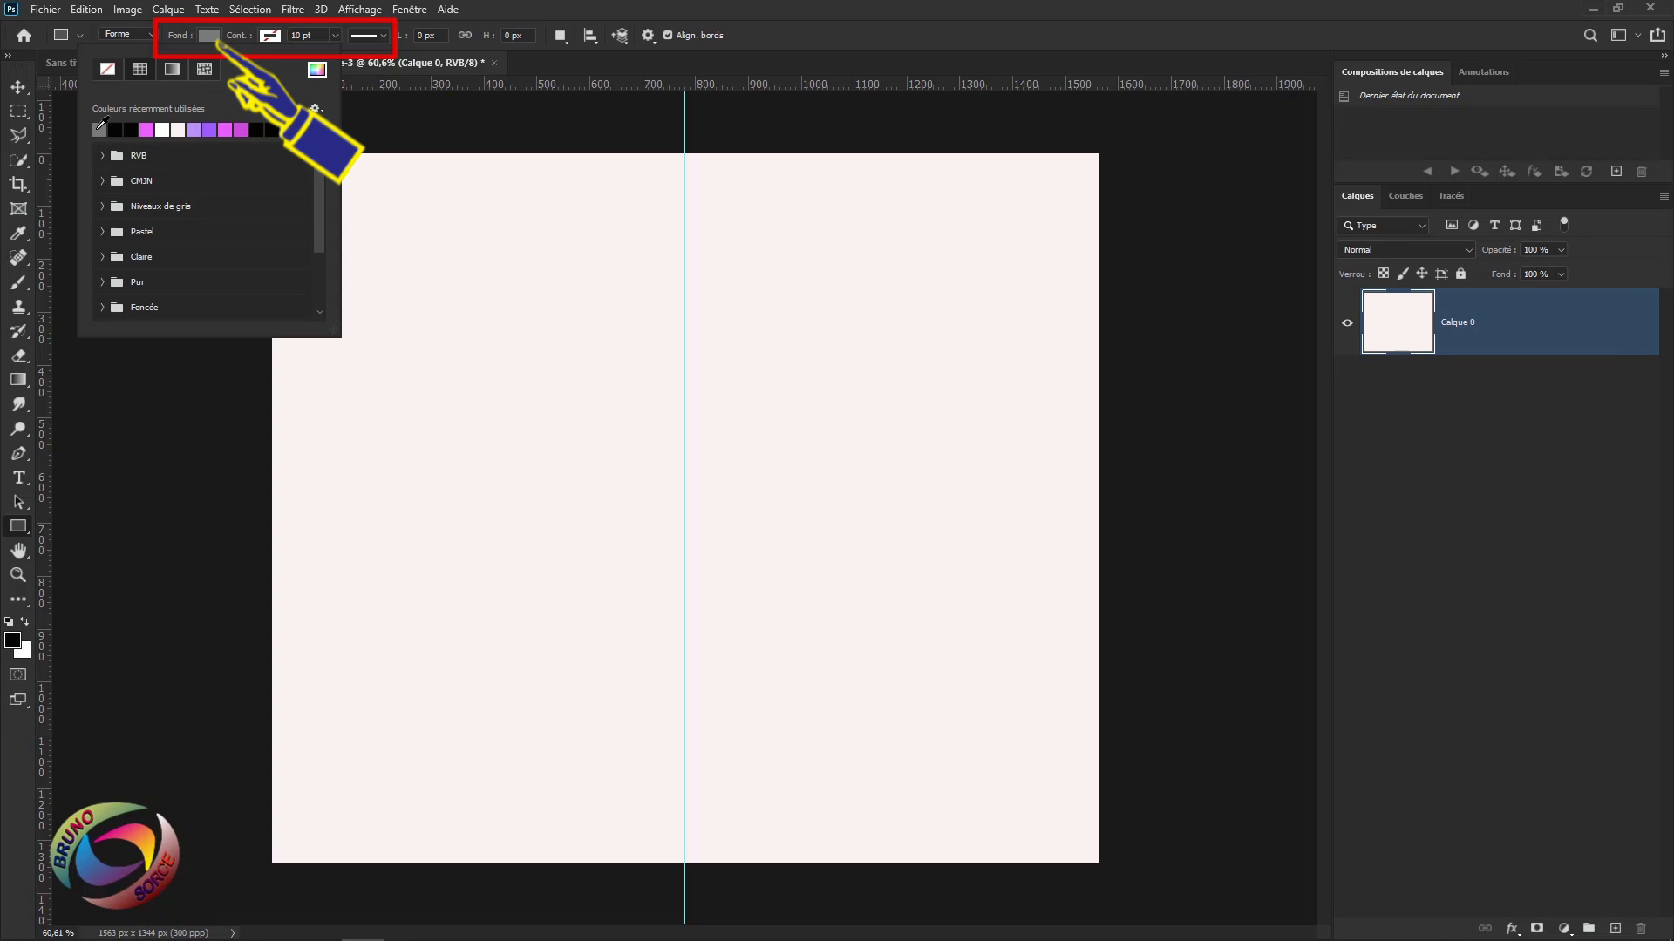
pyautogui.click(271, 37)
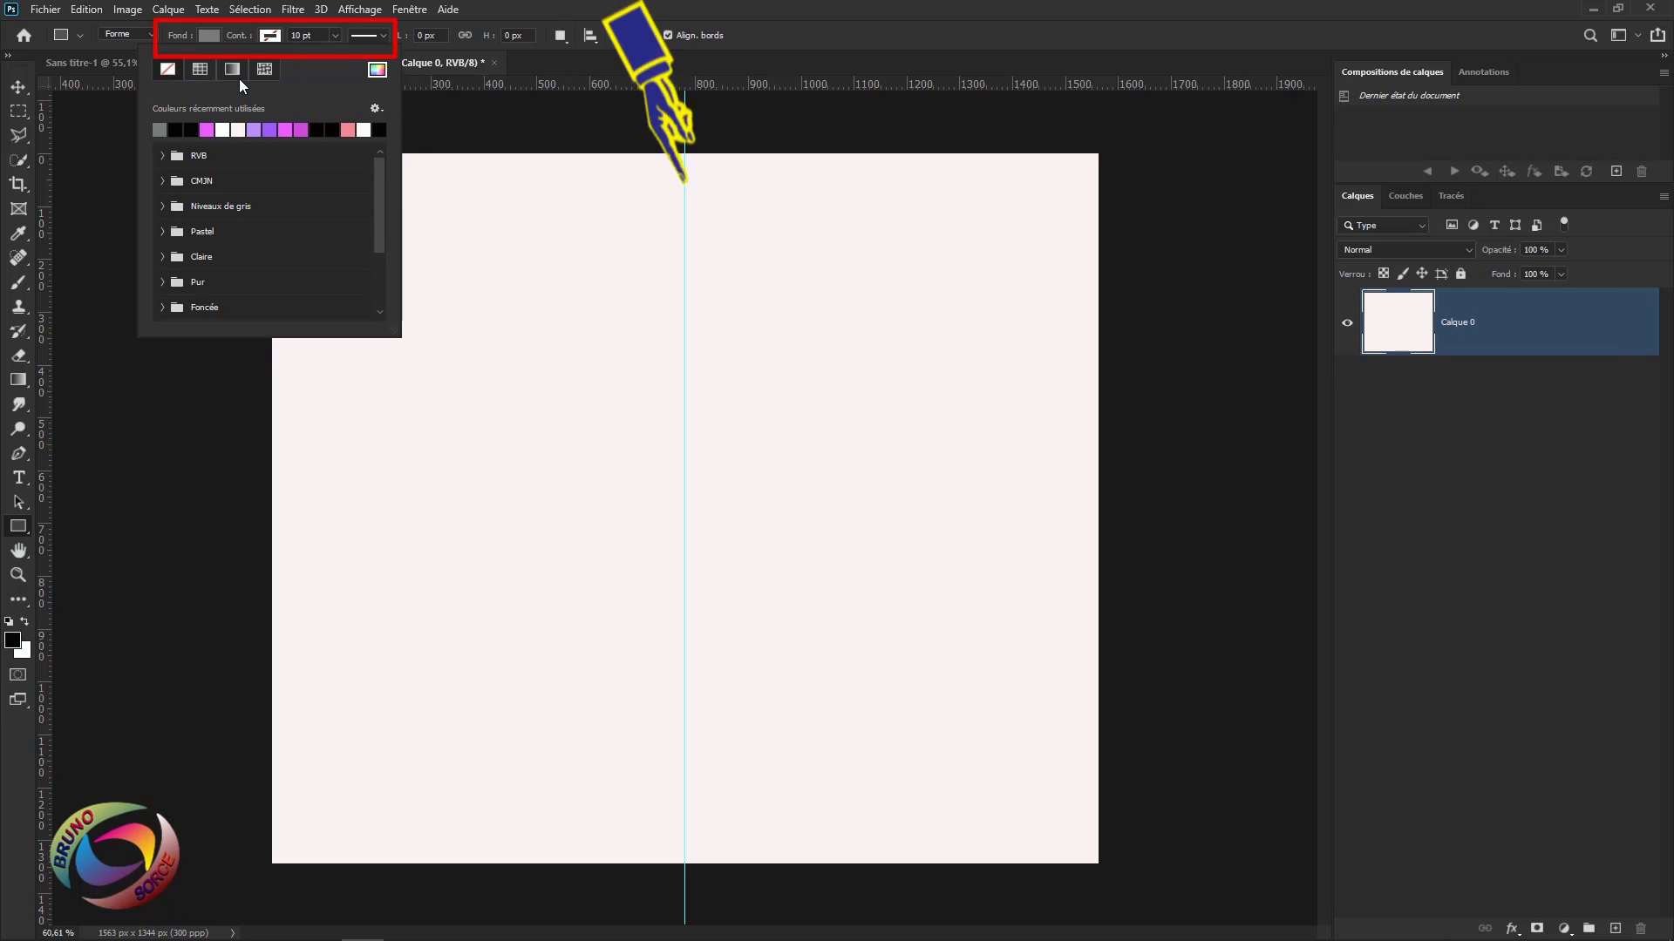
pyautogui.click(896, 39)
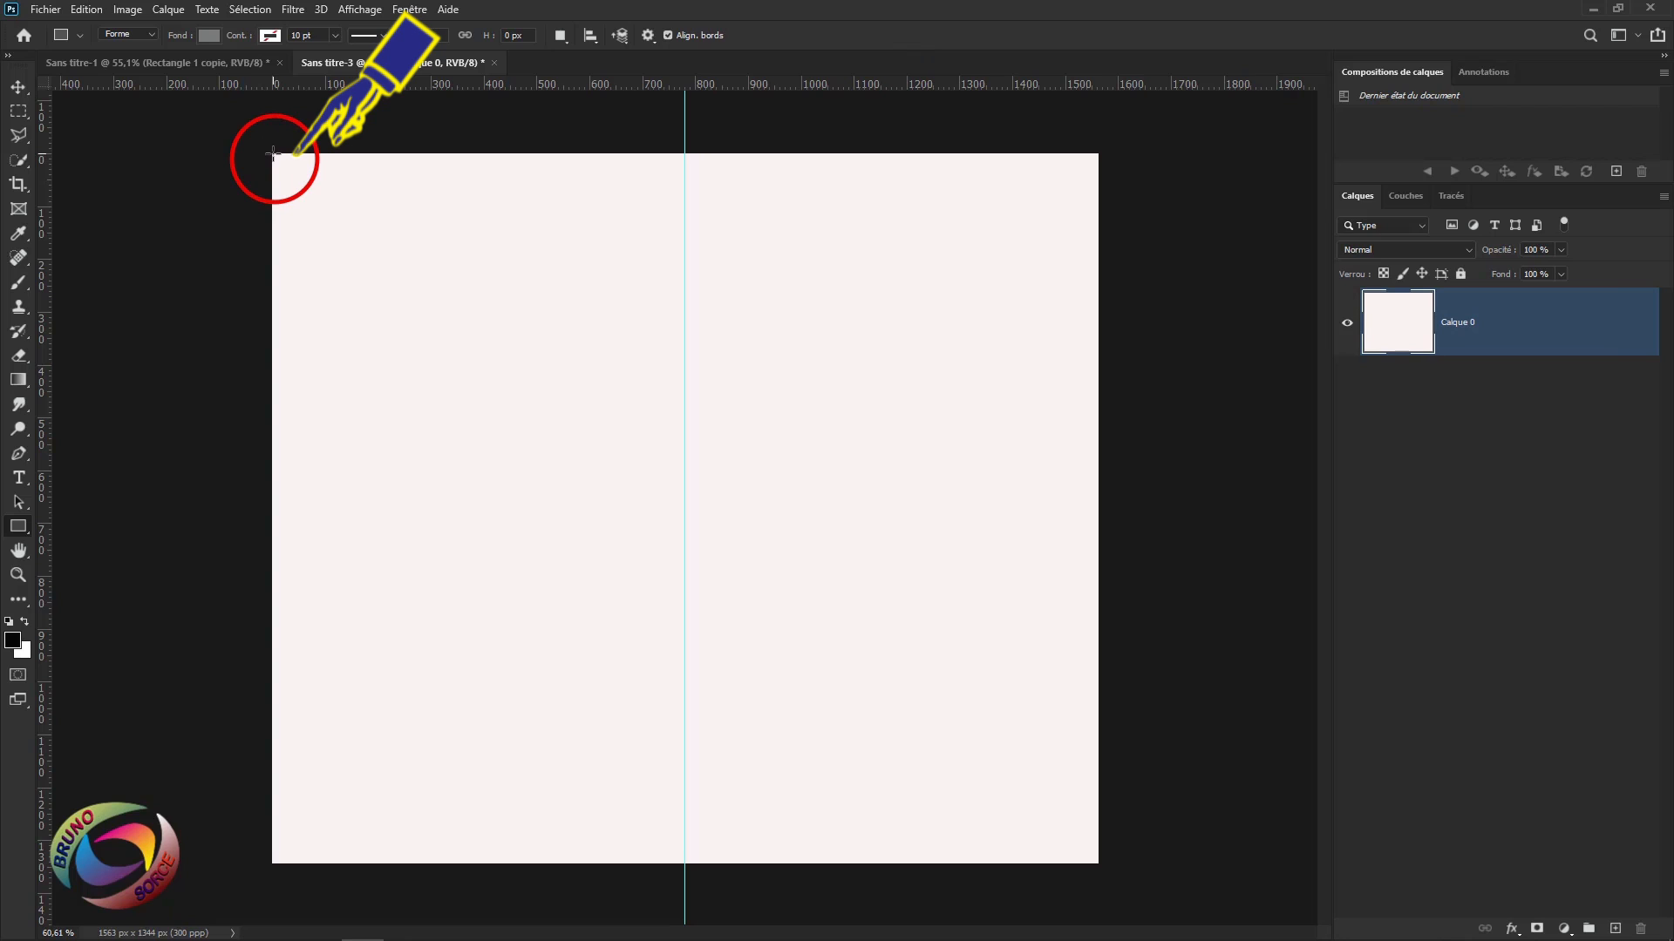
# Draw a 782 × 1344 px grey rectangle over the left half and convert Rectangle 1 to a smart object.
pyautogui.moveTo(272, 153)
pyautogui.mouseDown()
pyautogui.moveTo(590, 654)
pyautogui.moveTo(683, 863)
pyautogui.mouseUp()
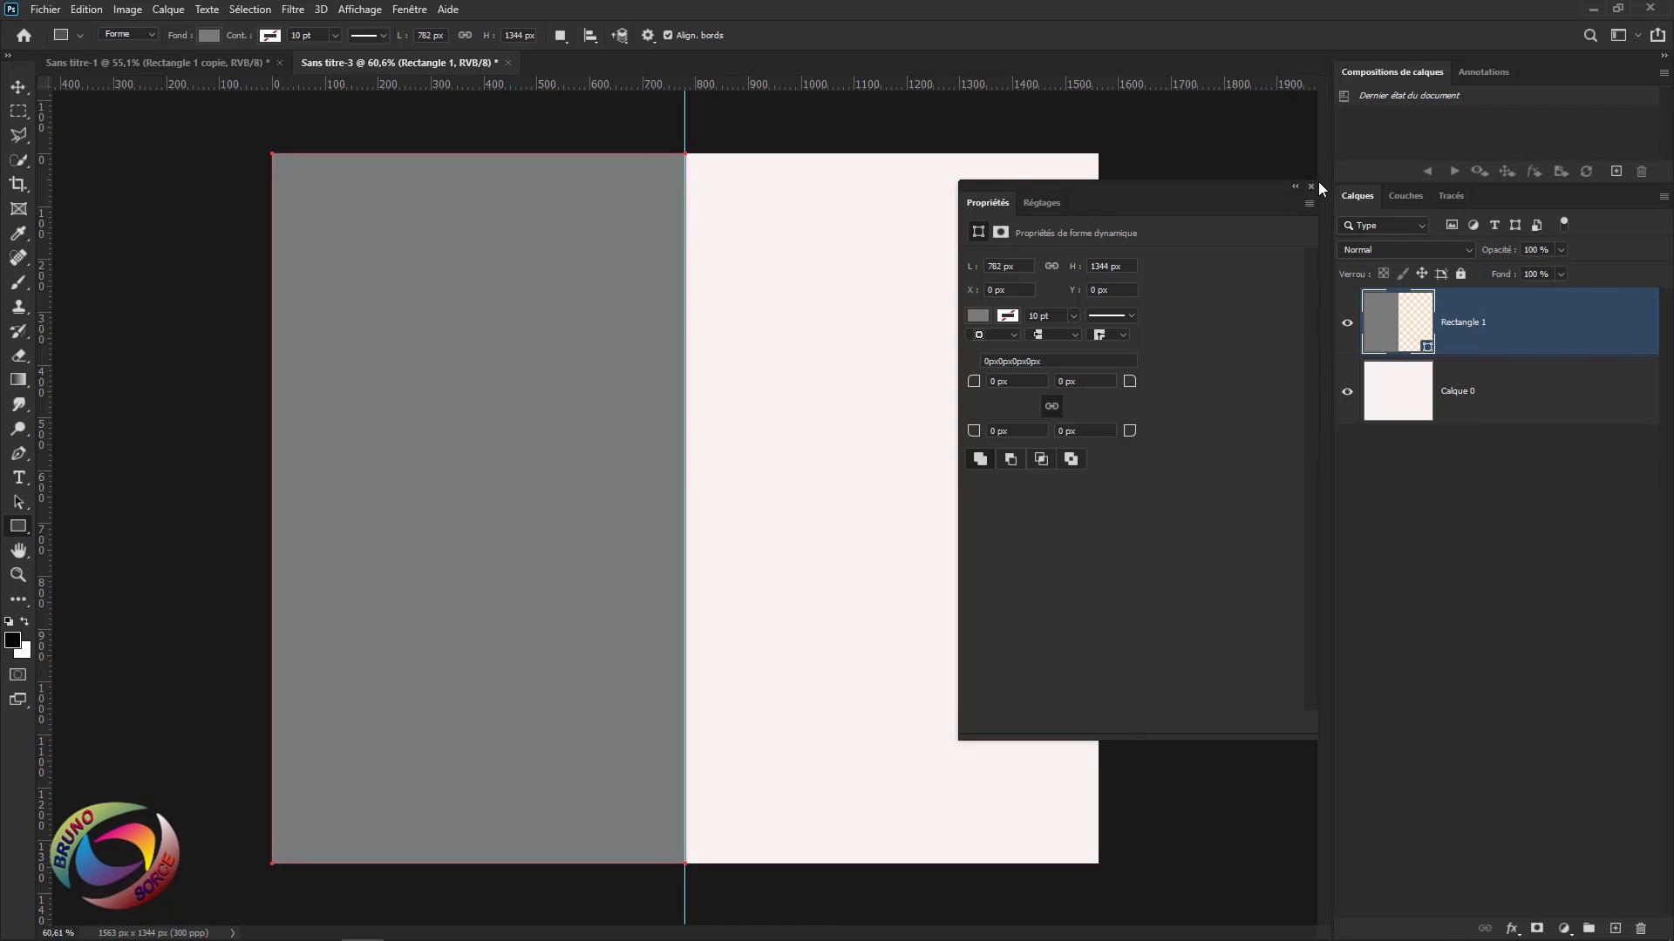
pyautogui.click(1311, 187)
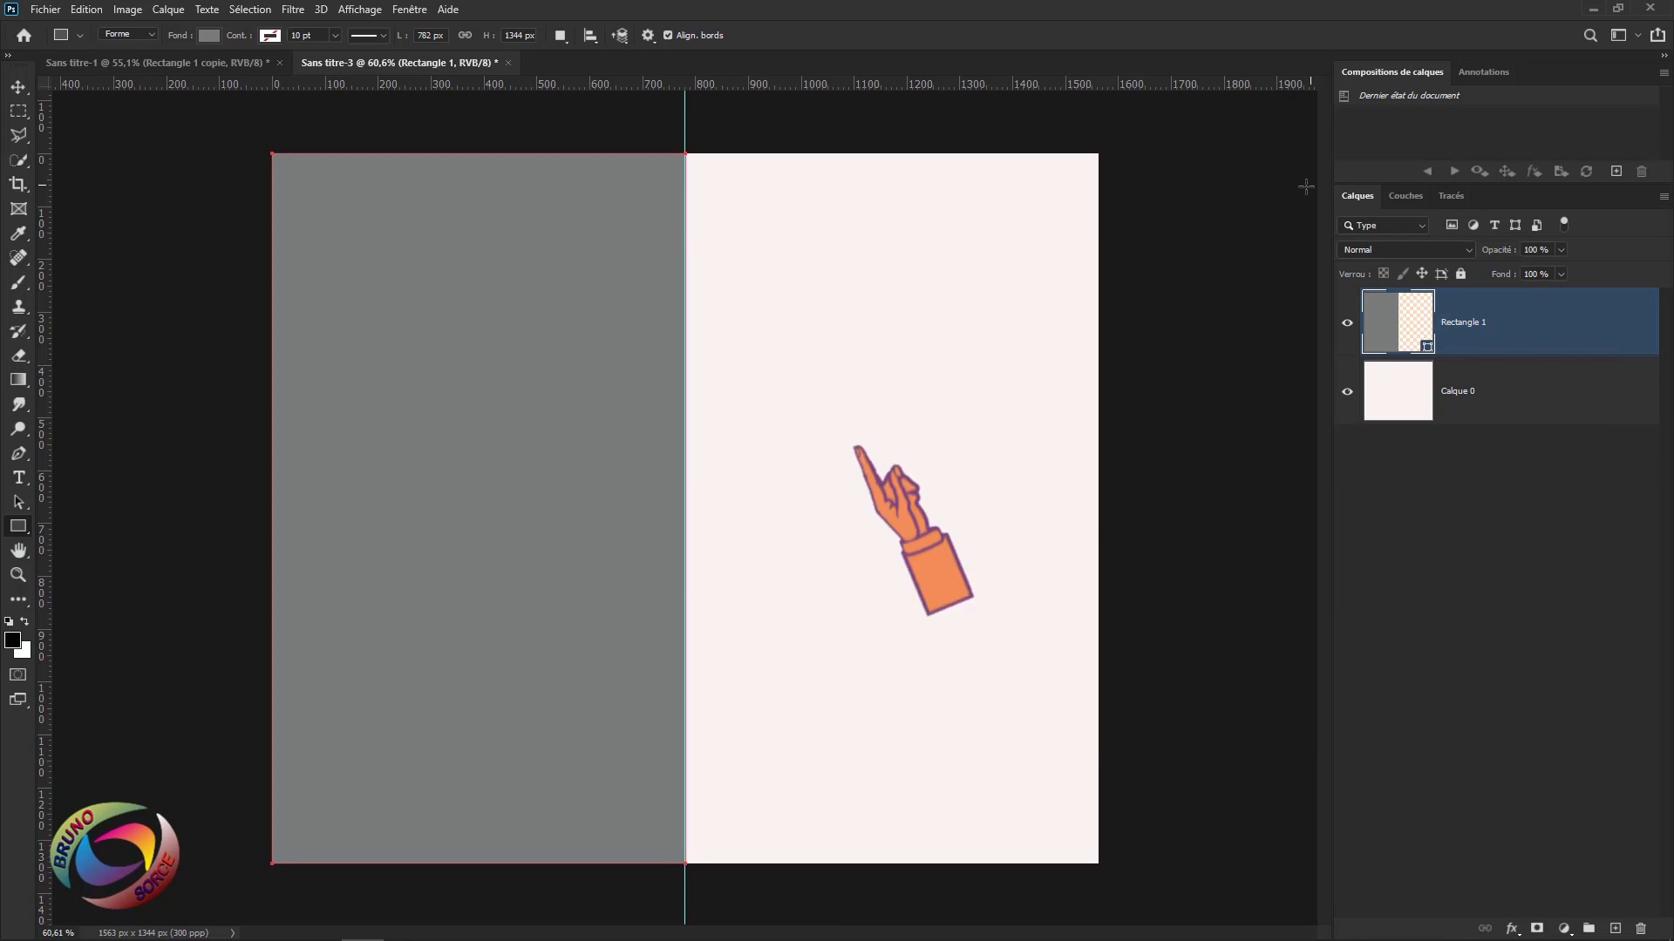
pyautogui.rightClick(1540, 334)
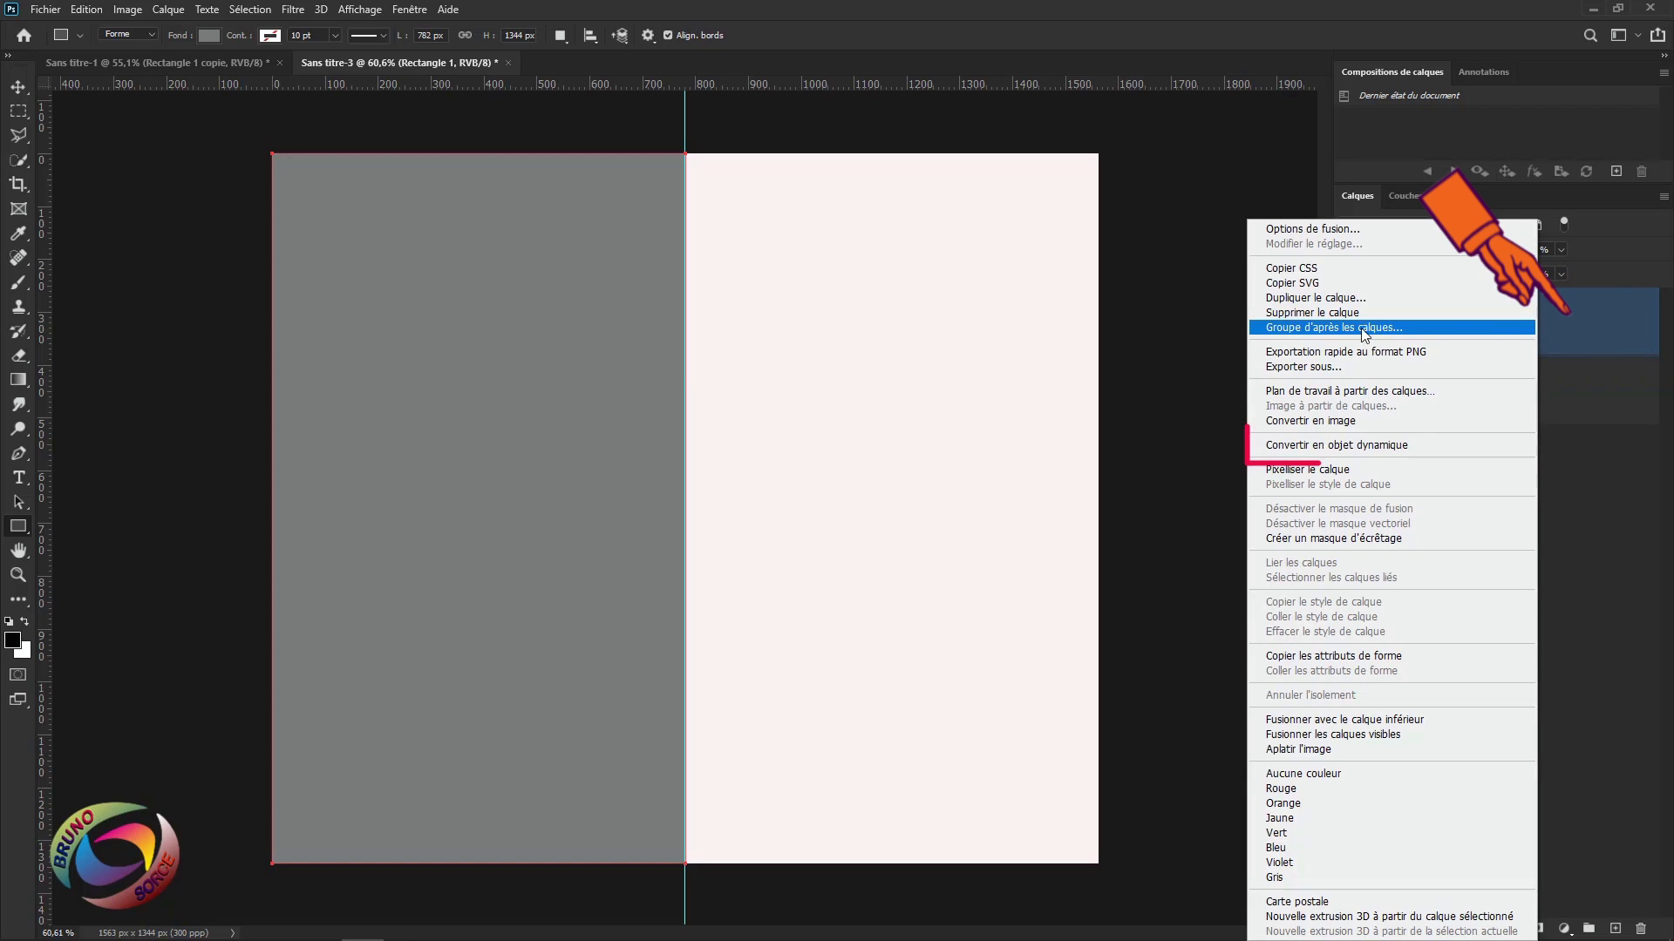
pyautogui.click(1276, 447)
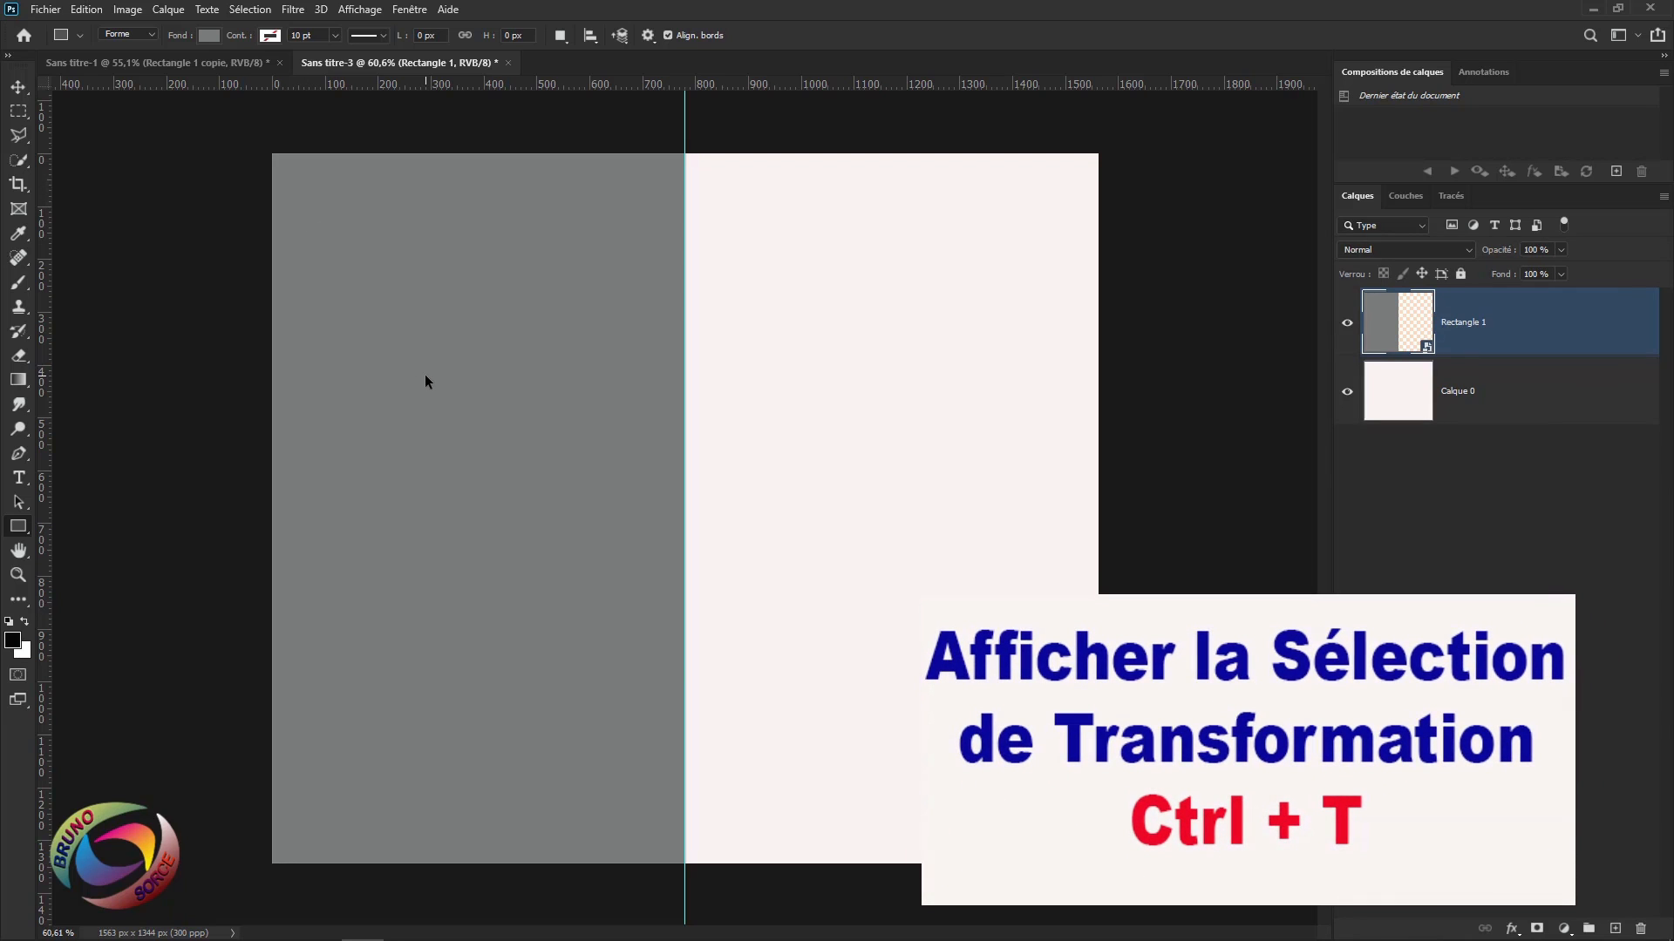
# Apply a perspective transform, pulling the top-right corner down to shorten the panel's right edge.
pyautogui.hotkey('ctrl', 't')
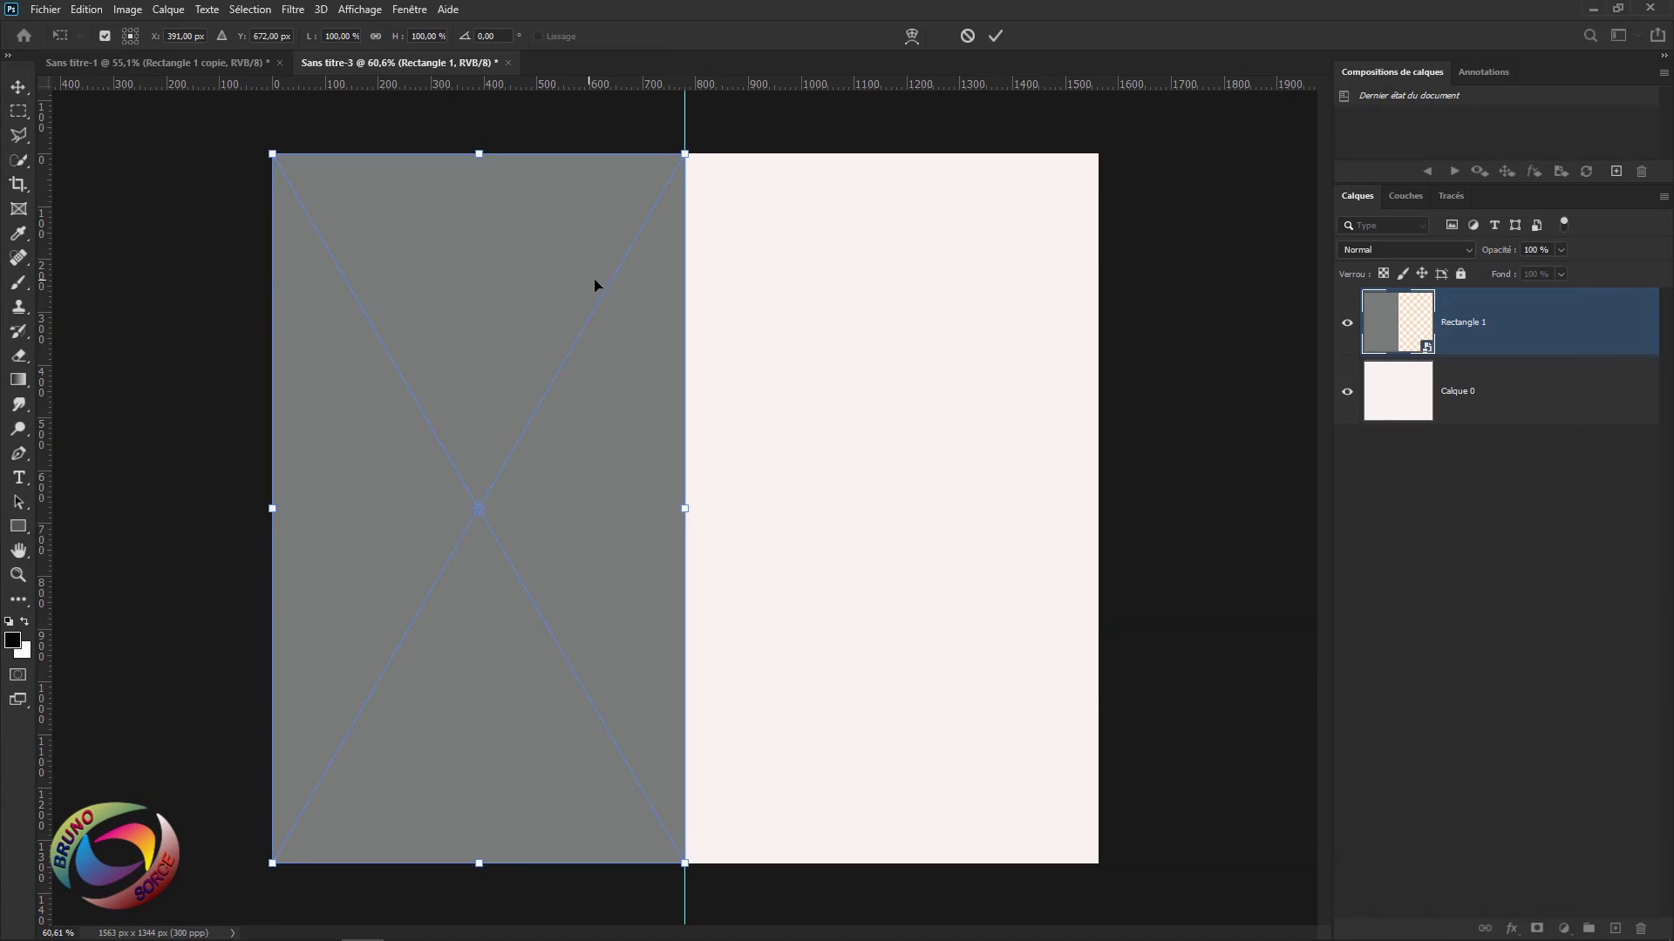
pyautogui.rightClick(608, 182)
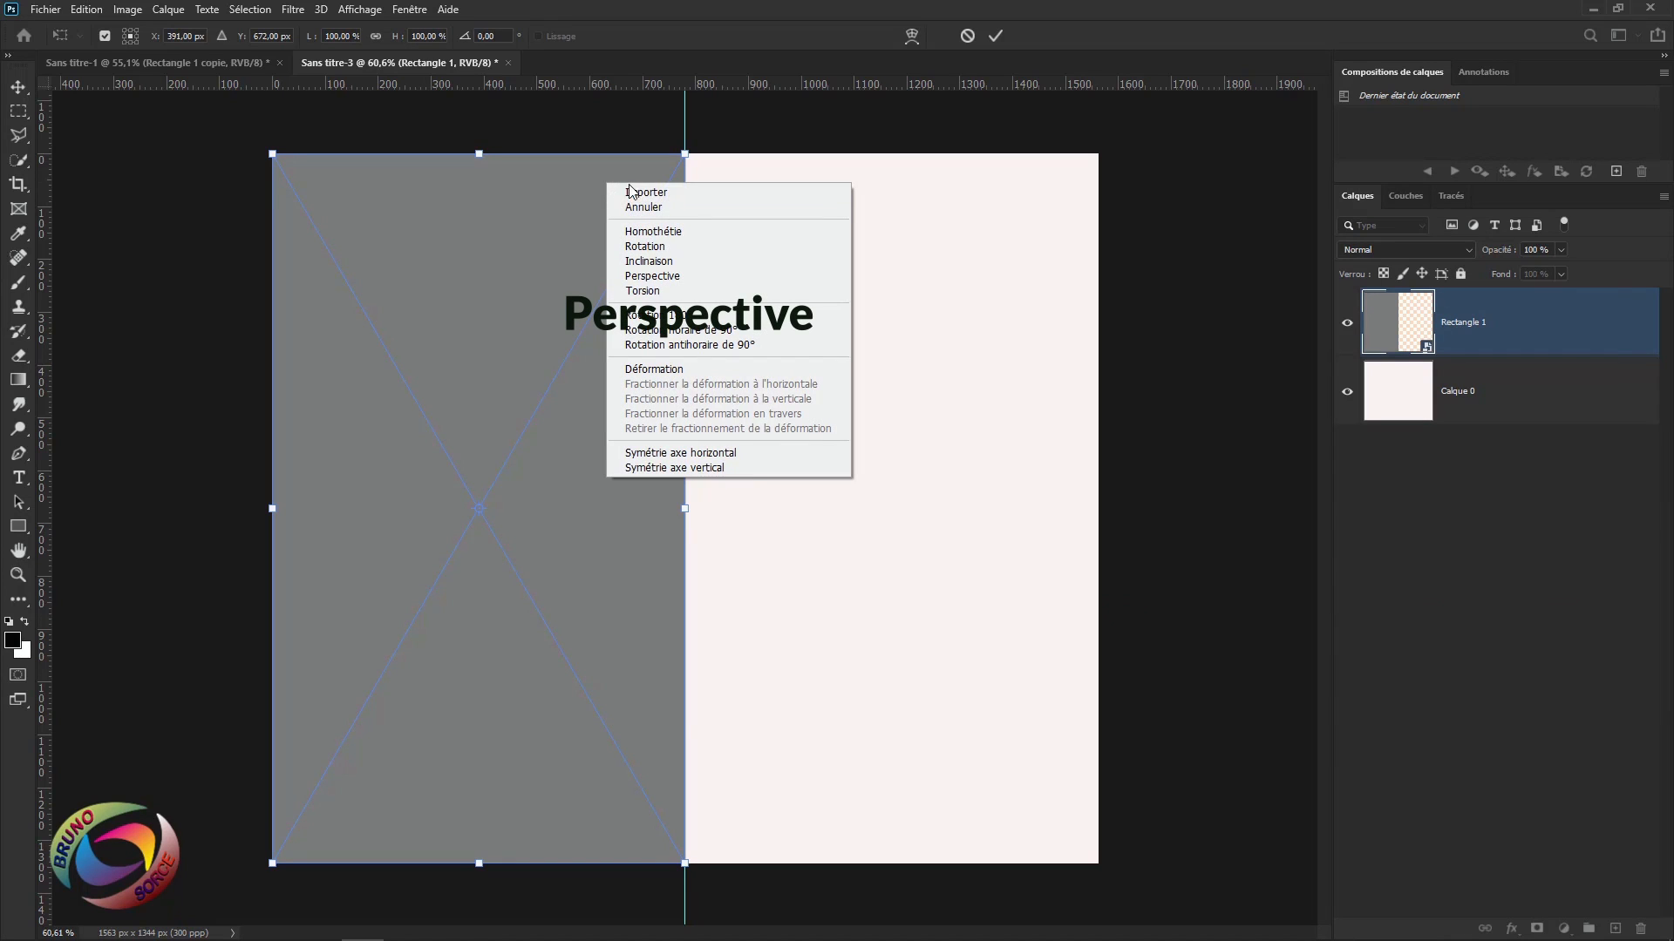
pyautogui.click(641, 278)
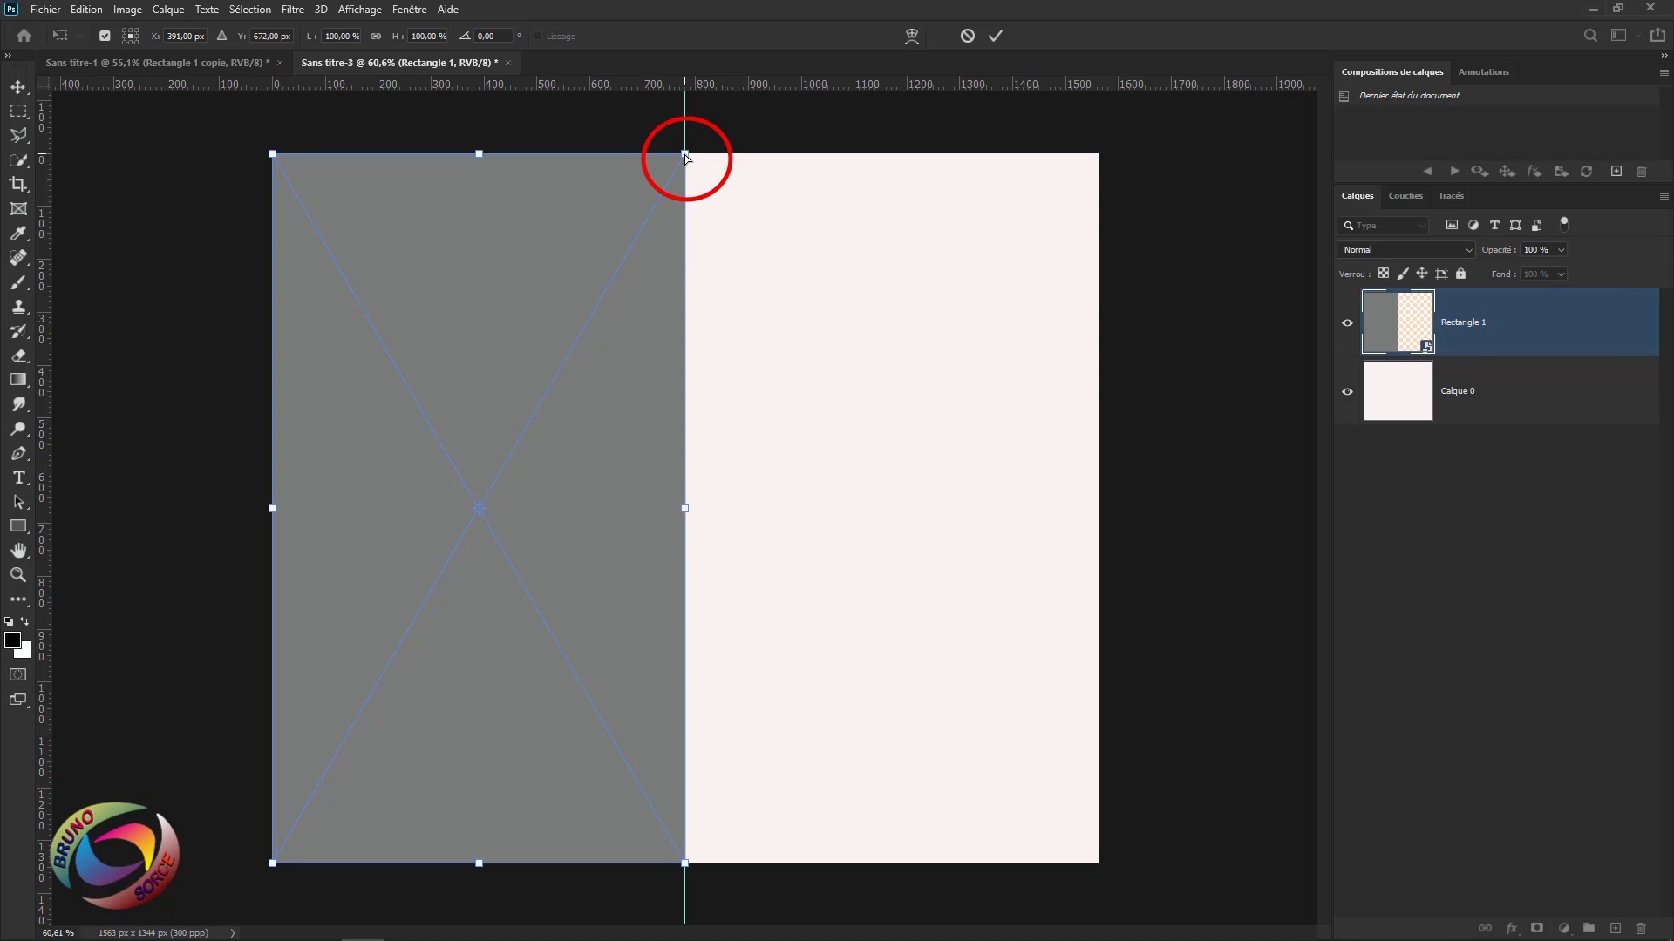
pyautogui.moveTo(685, 156); pyautogui.dragTo(687, 204)
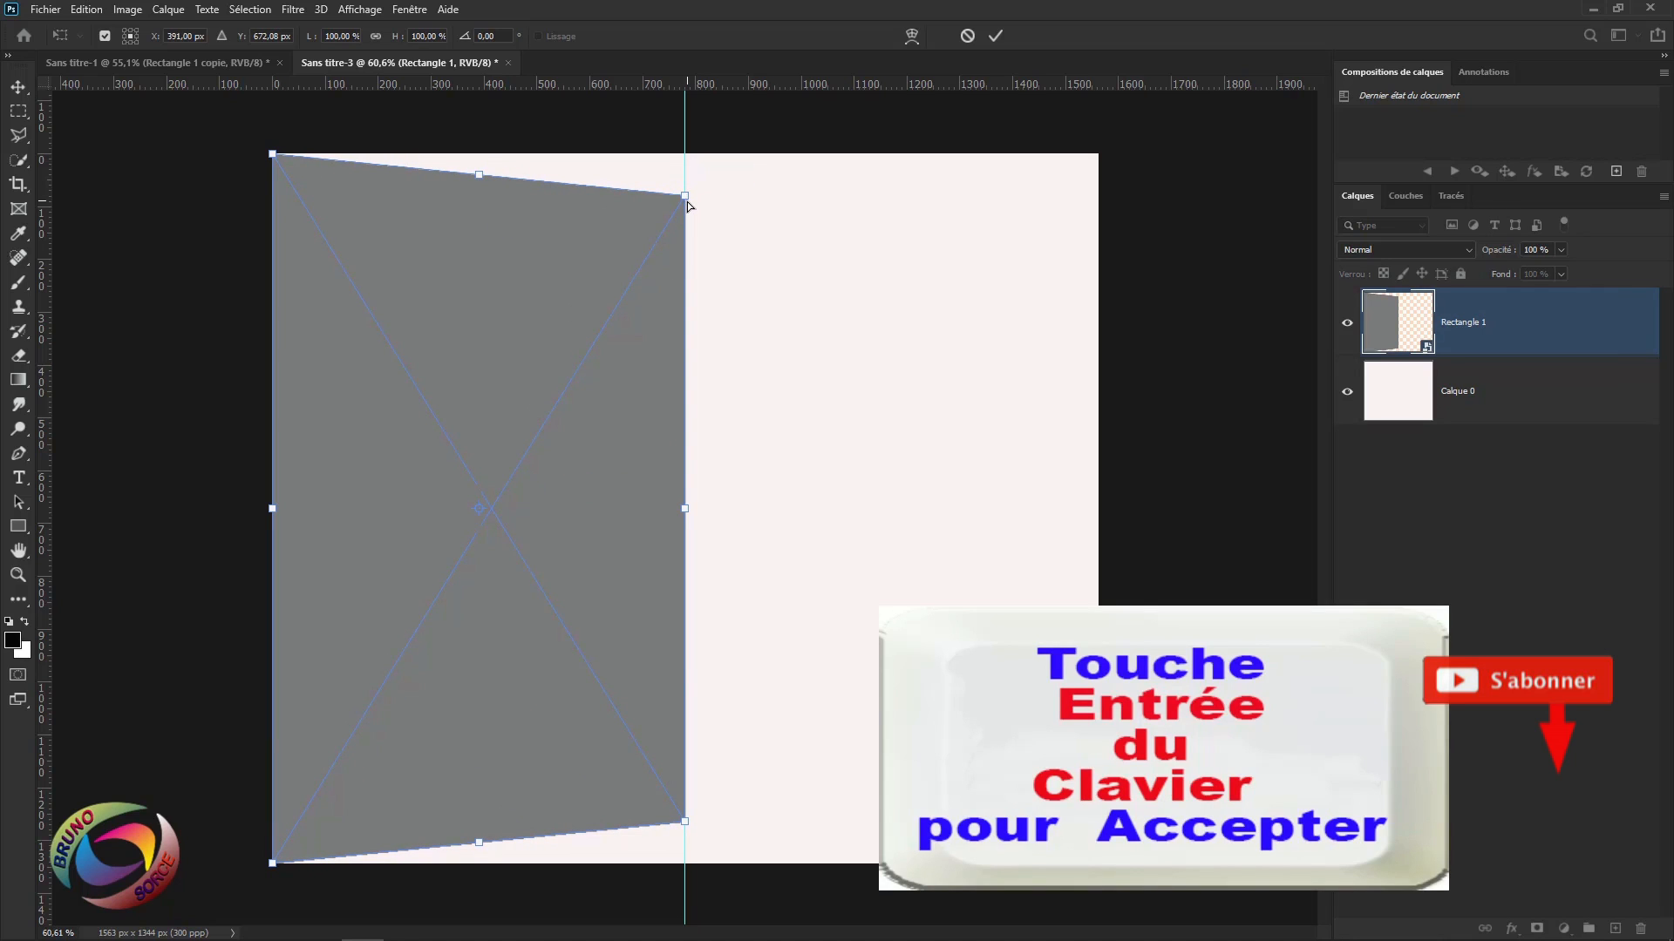
pyautogui.press('Return')
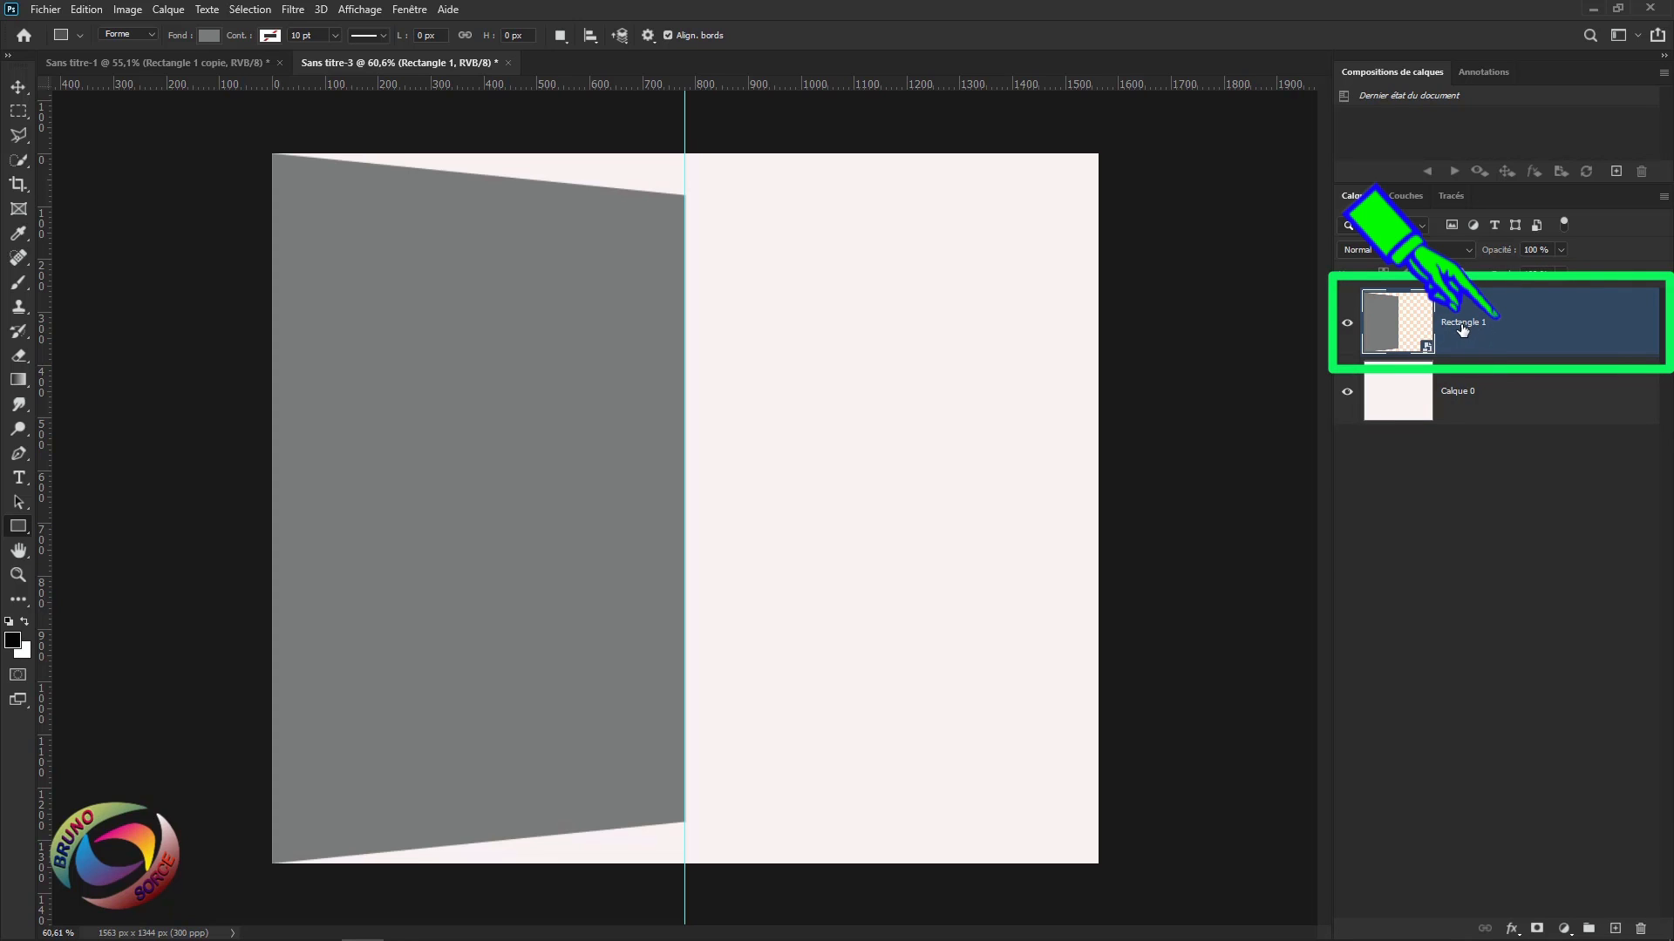
# Duplicate the panel as a new smart object and flip the copy vertically.
pyautogui.rightClick(1561, 336)
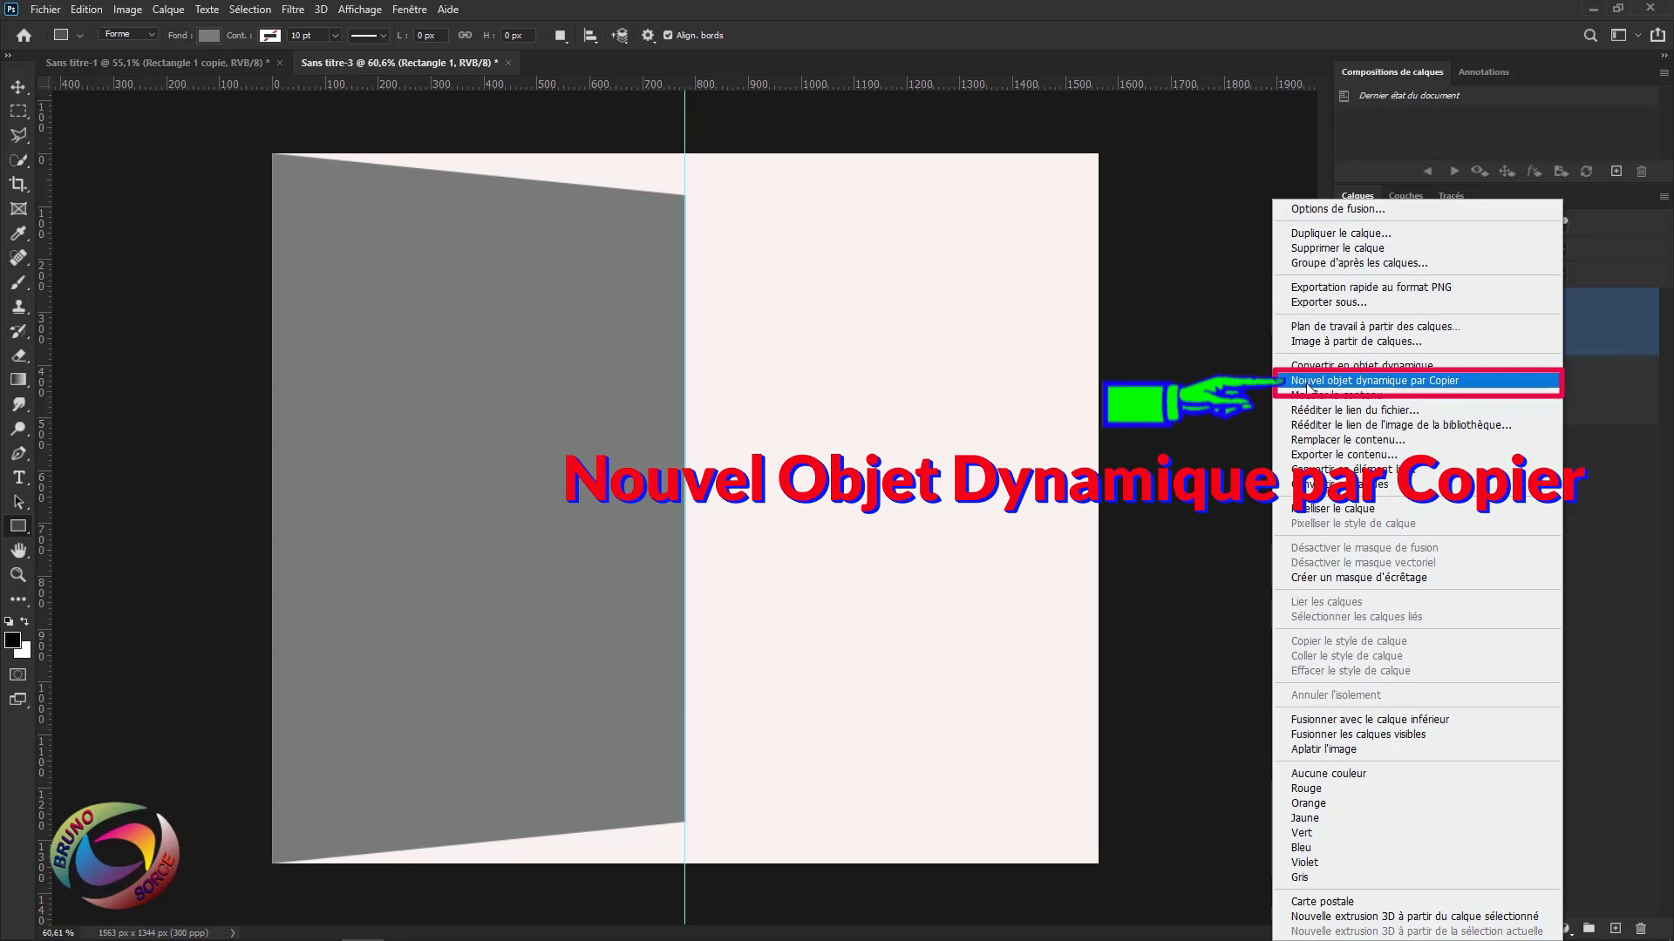
pyautogui.click(1393, 381)
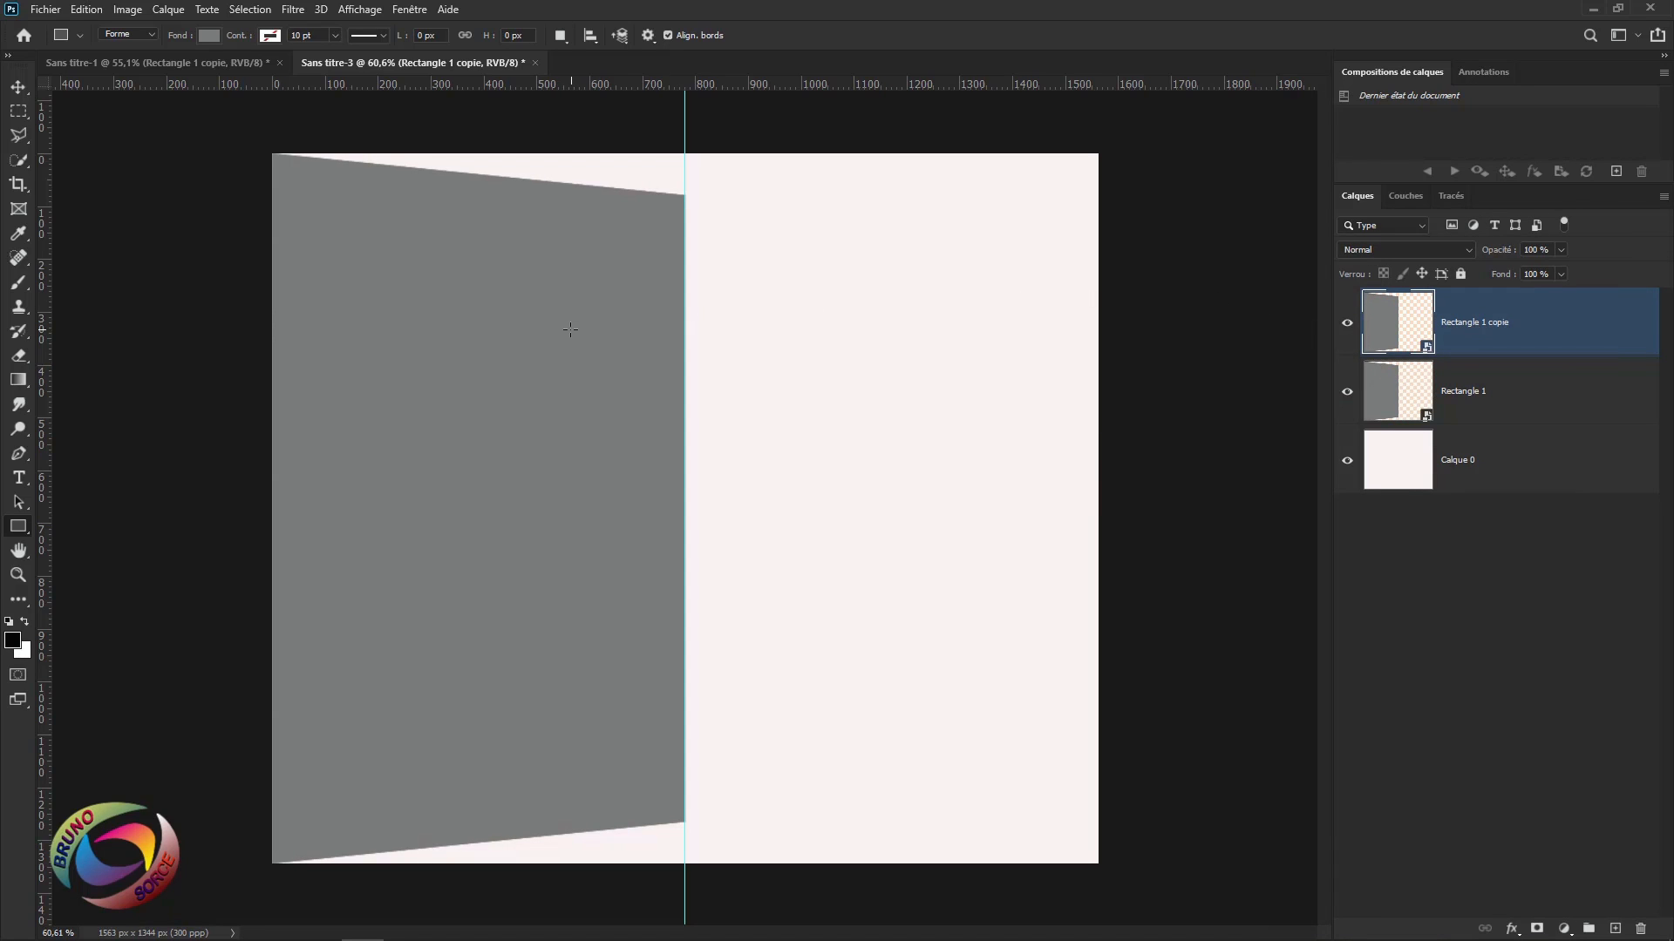
pyautogui.click(85, 10)
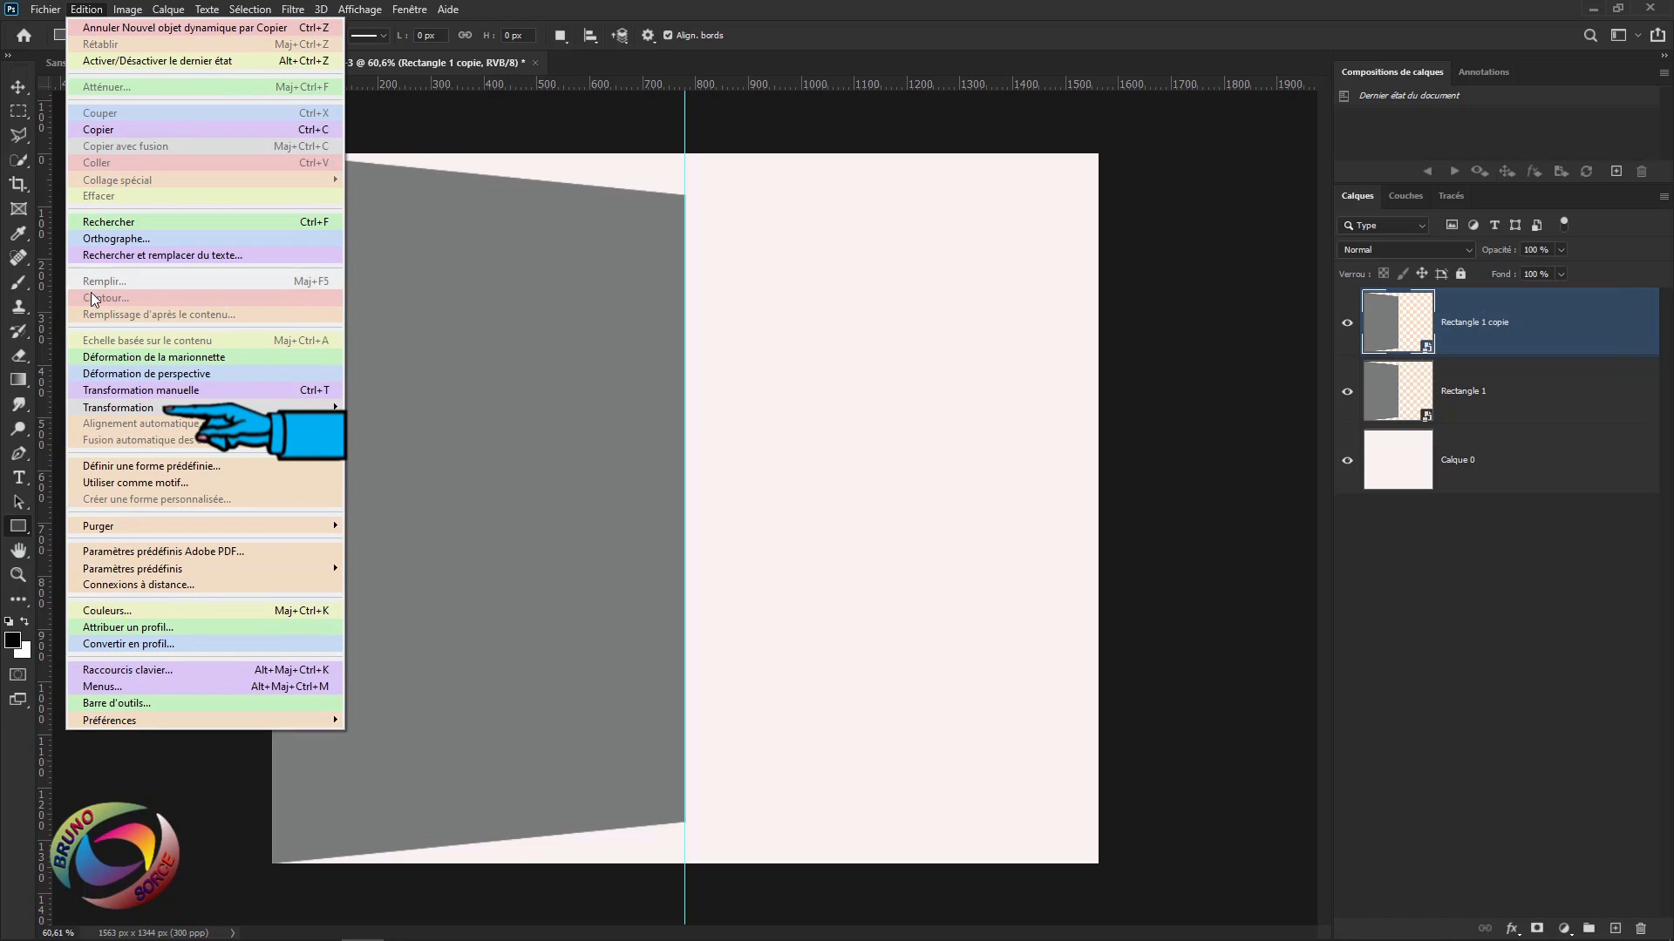
pyautogui.moveTo(92, 410)
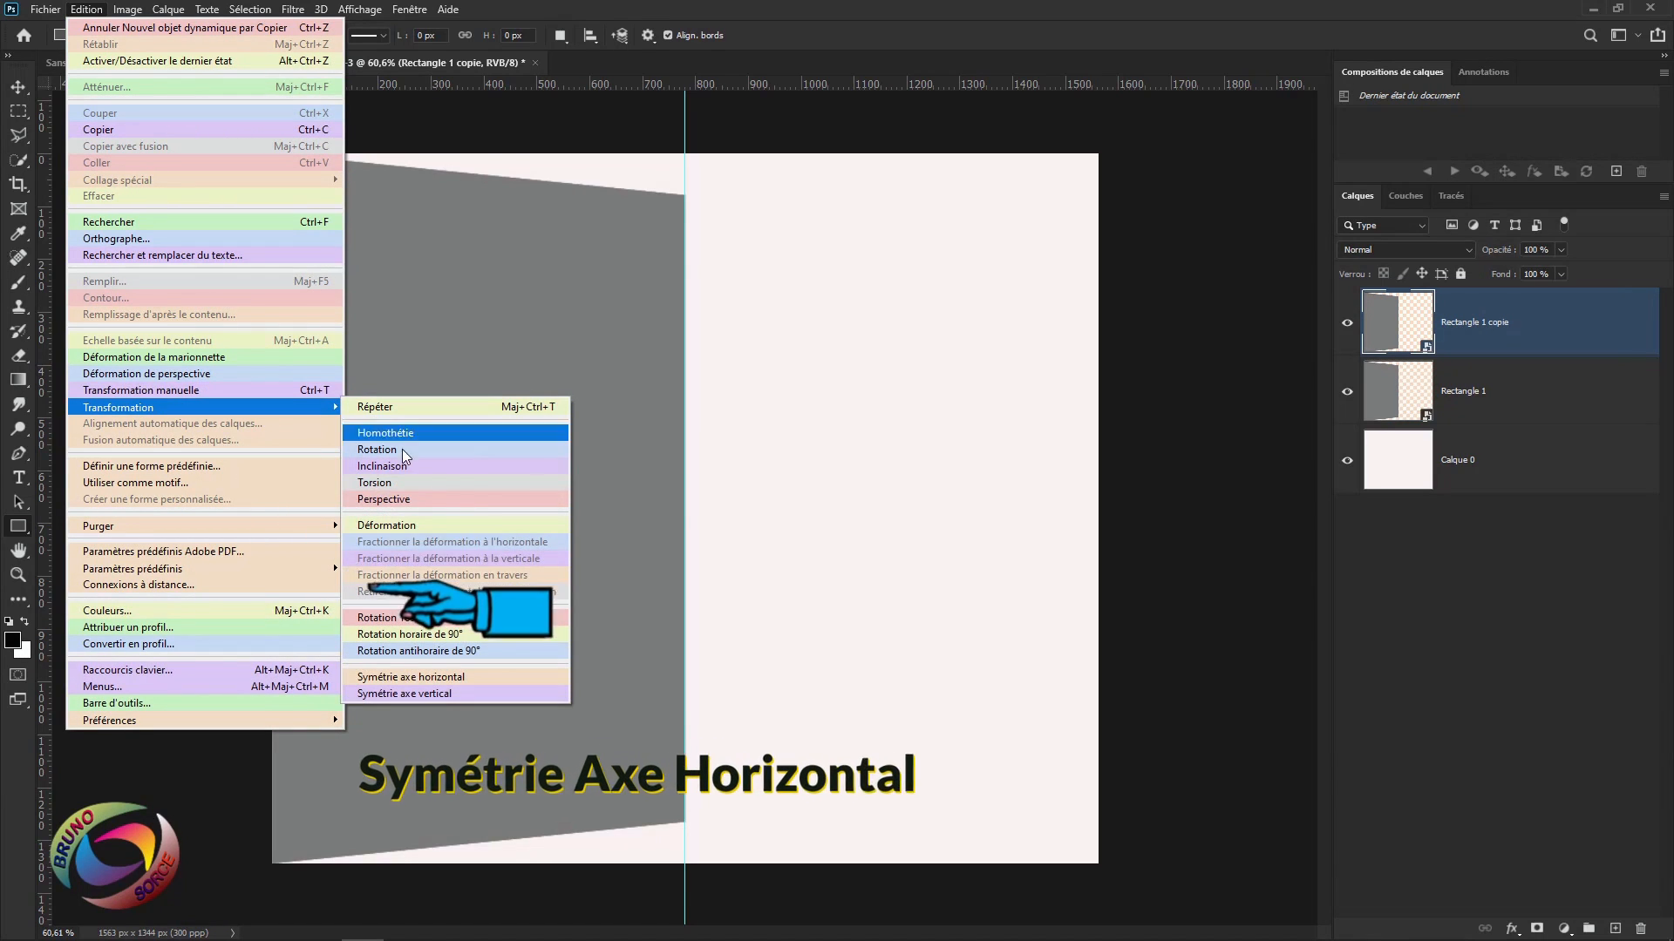
pyautogui.click(409, 679)
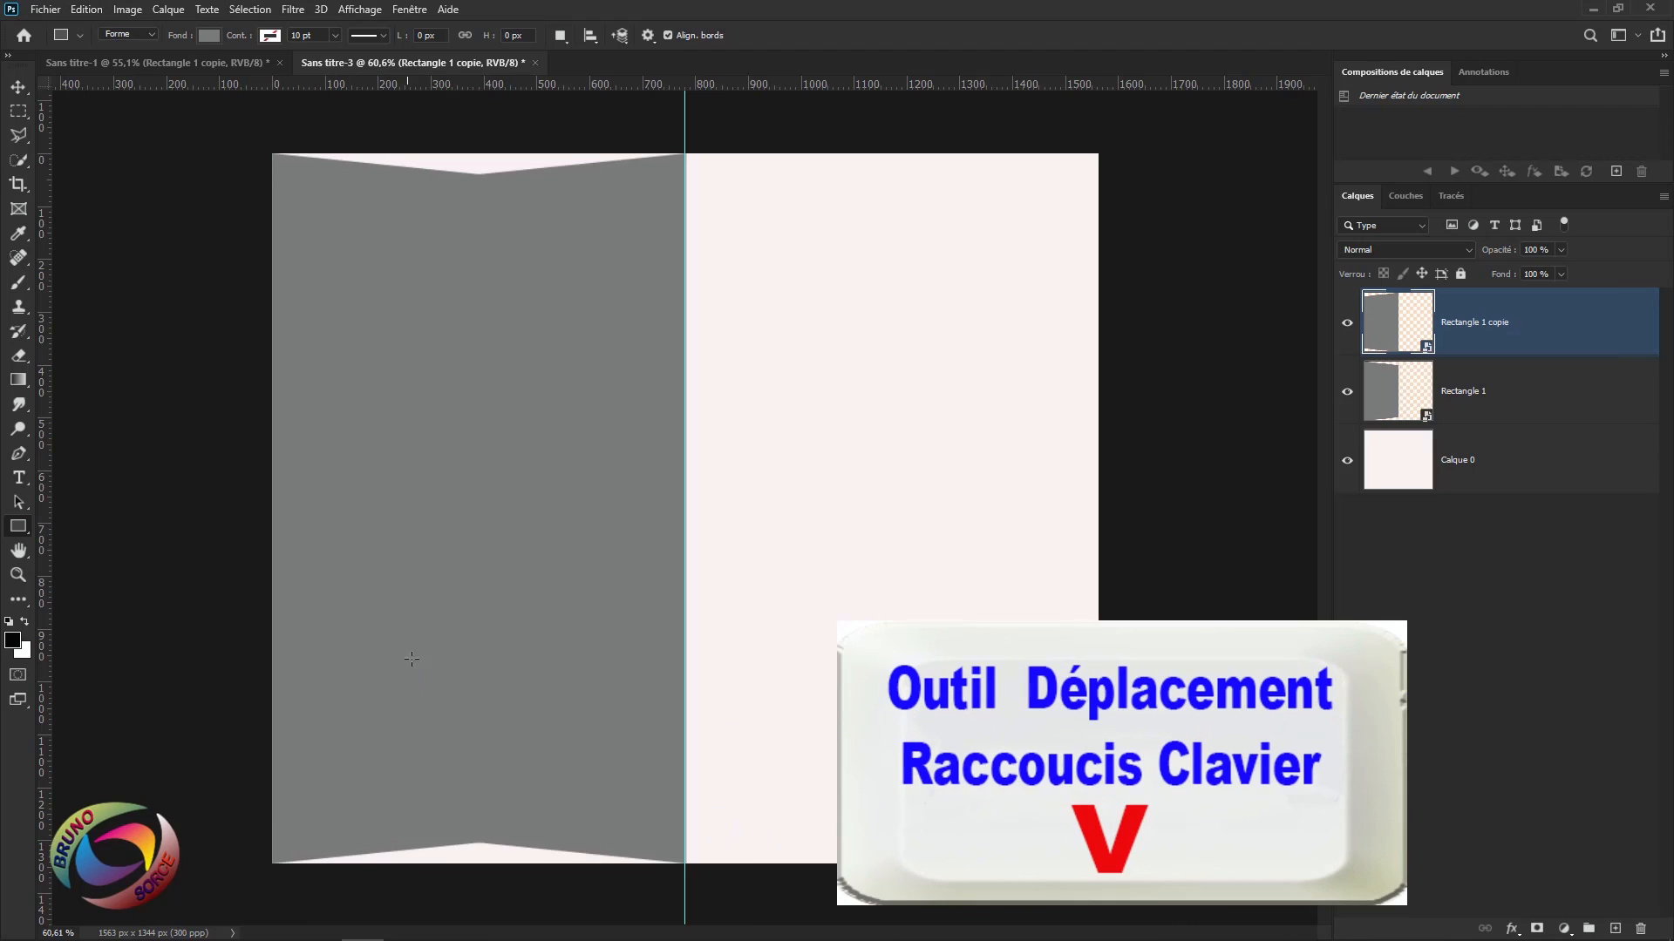
# Move the copied panel to the right half and rename its layer CÔTE DROIT.
pyautogui.press('v')
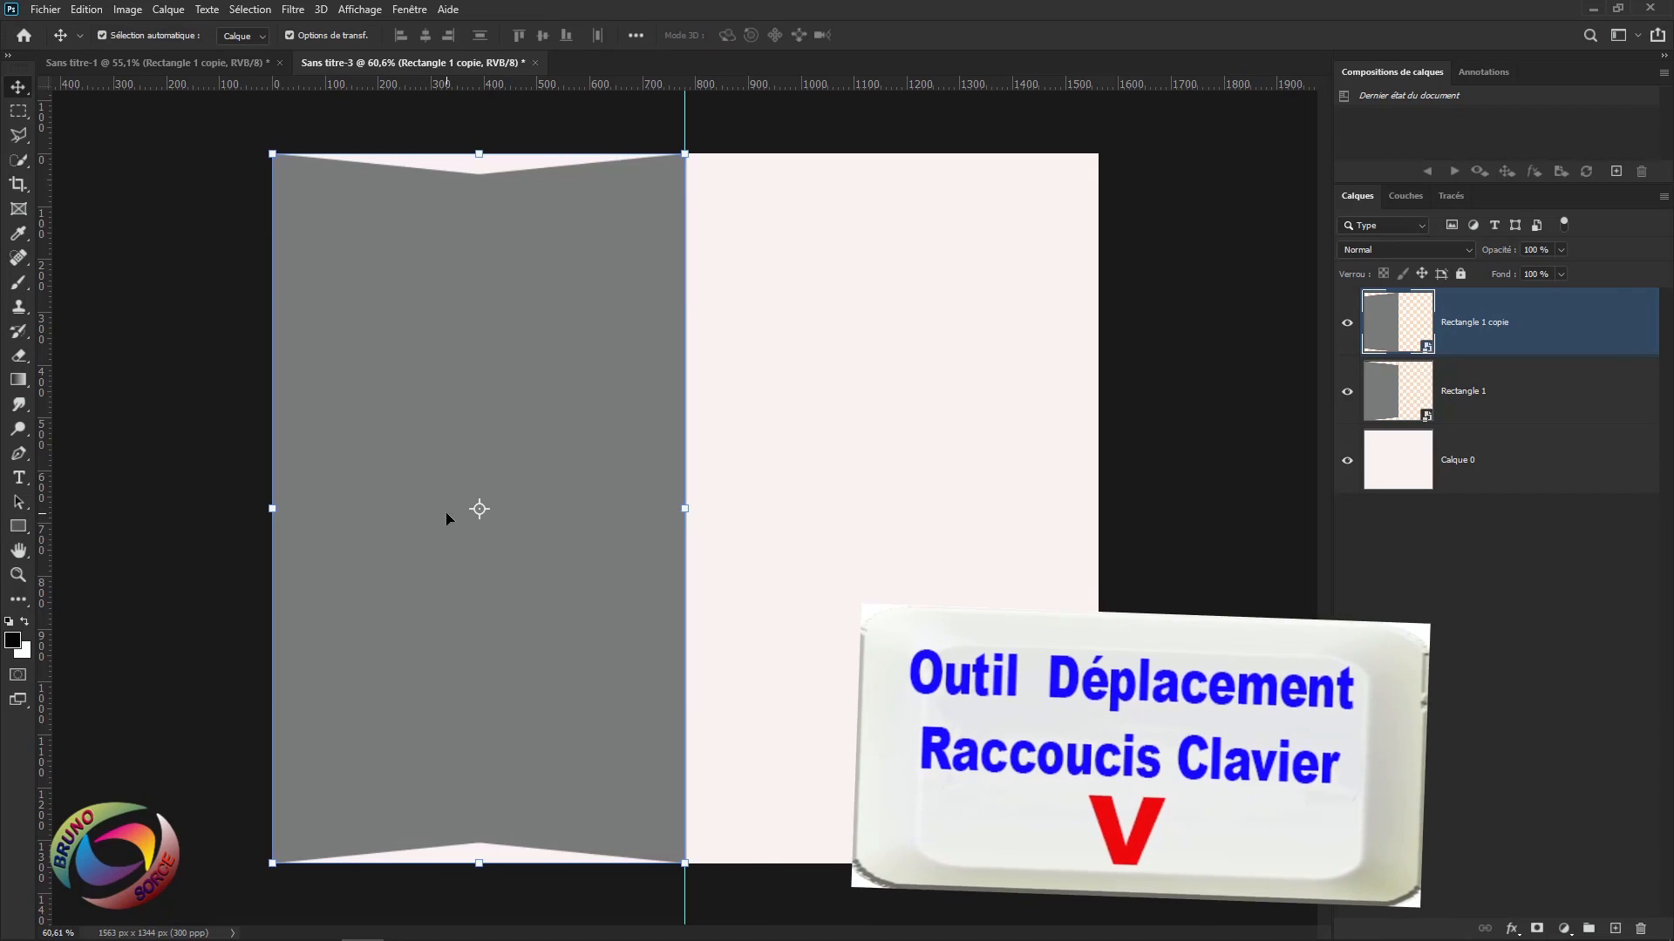
pyautogui.moveTo(452, 384); pyautogui.dragTo(867, 384)
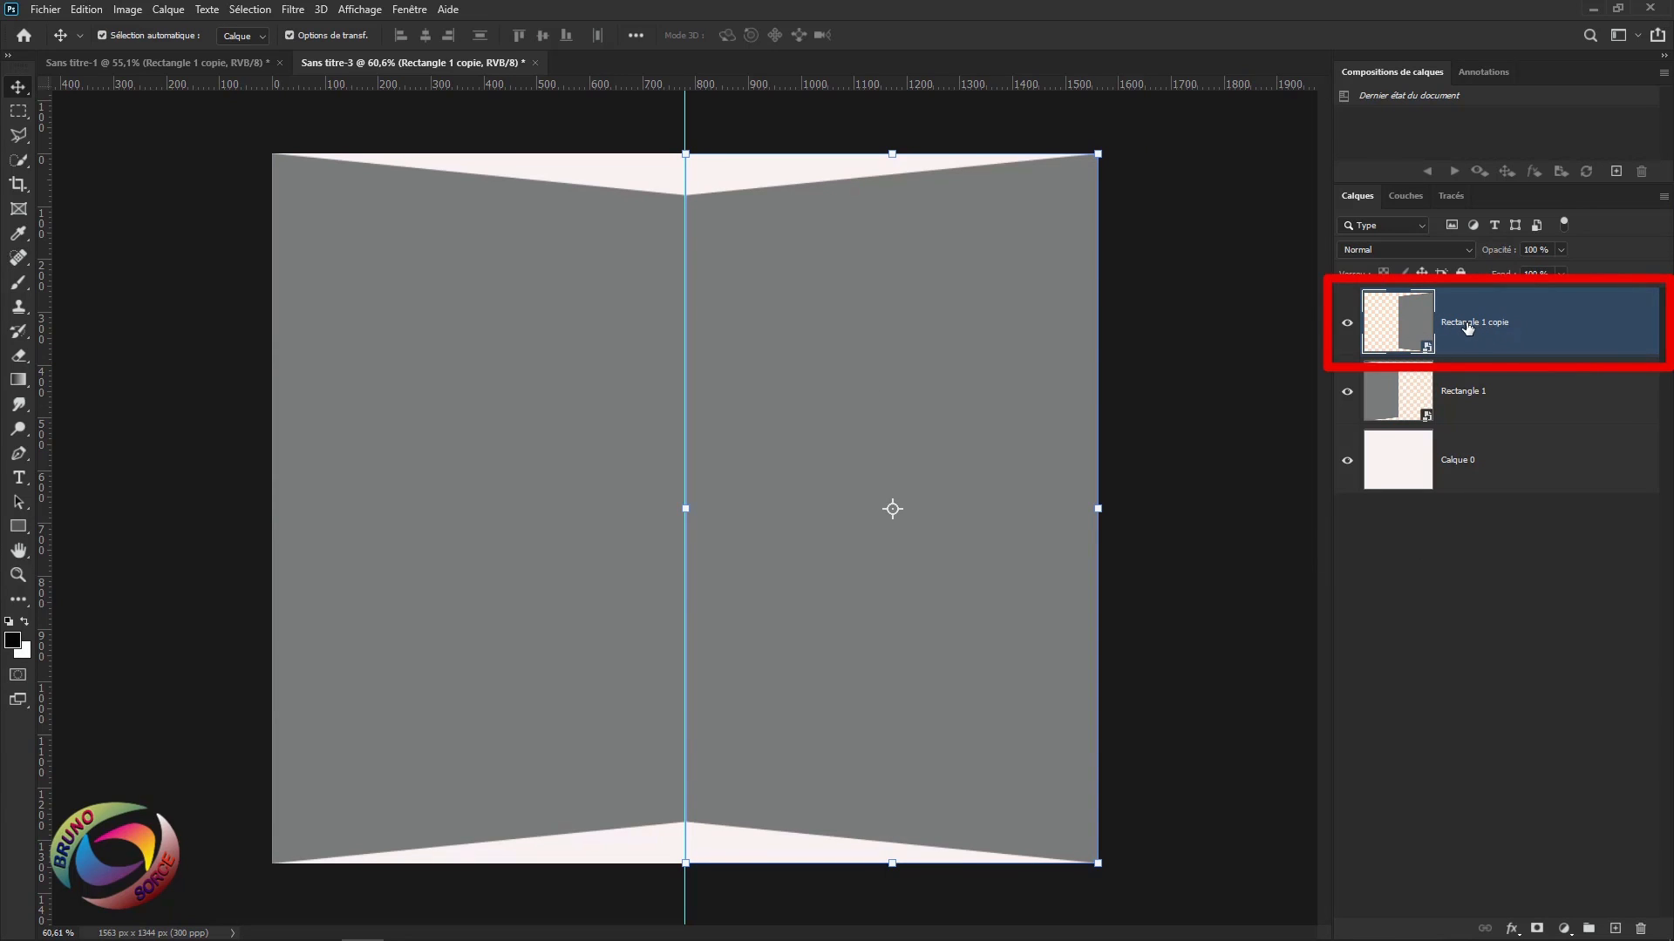
pyautogui.doubleClick(1467, 324)
pyautogui.write('CÔTE DROIT')
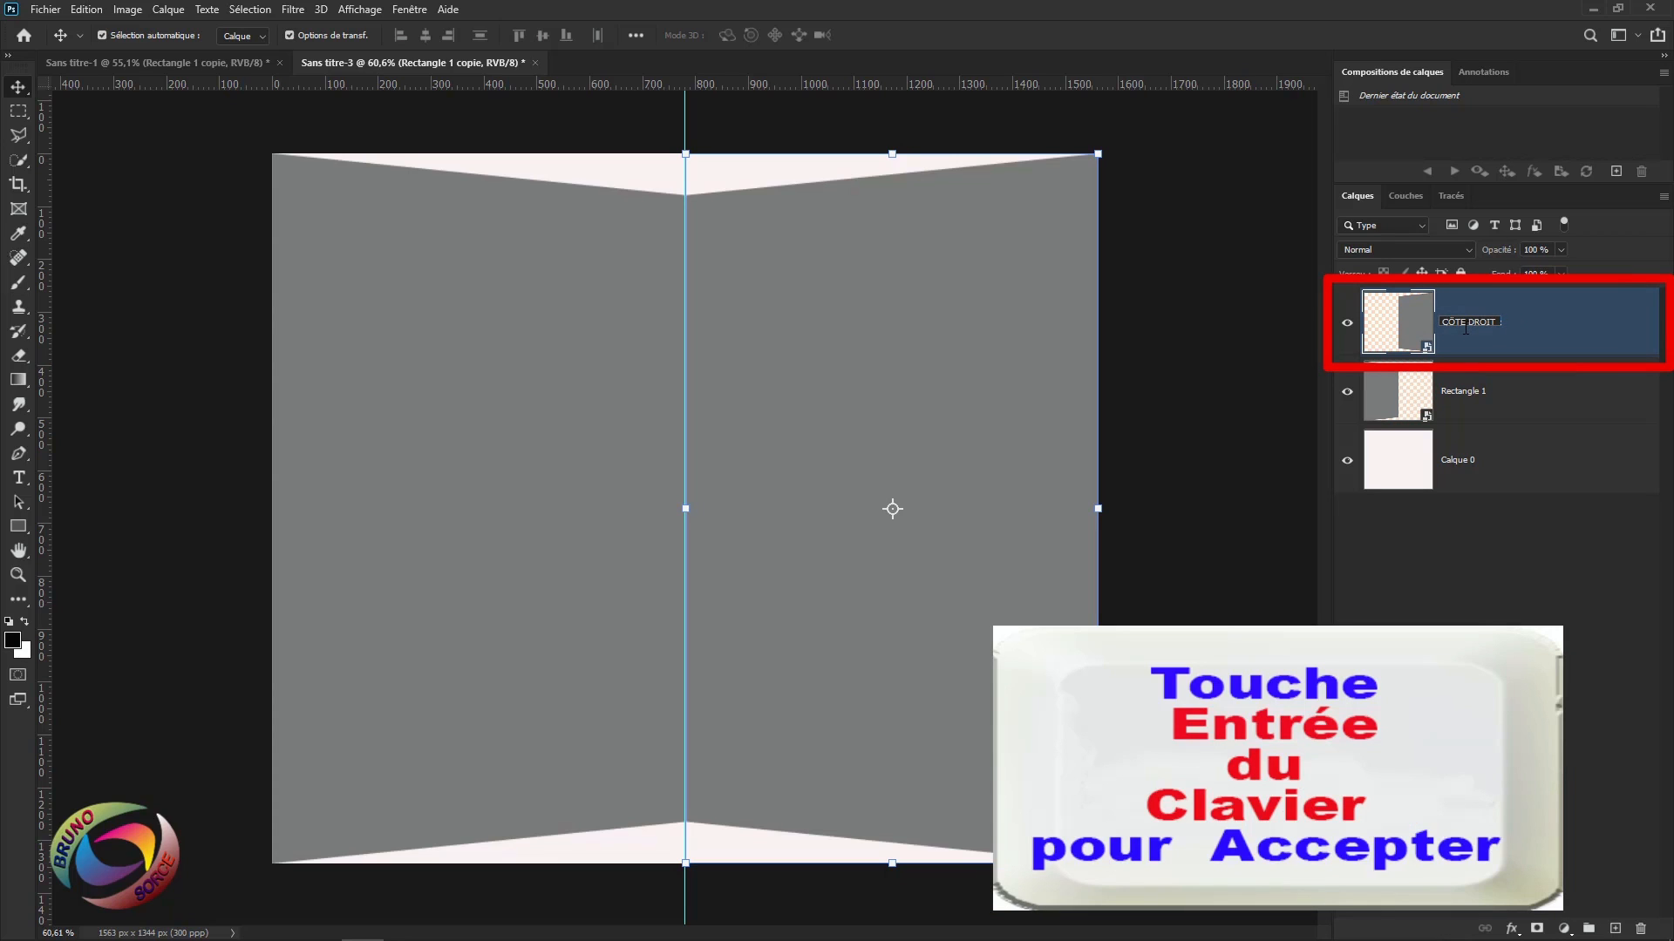
pyautogui.press('Return')
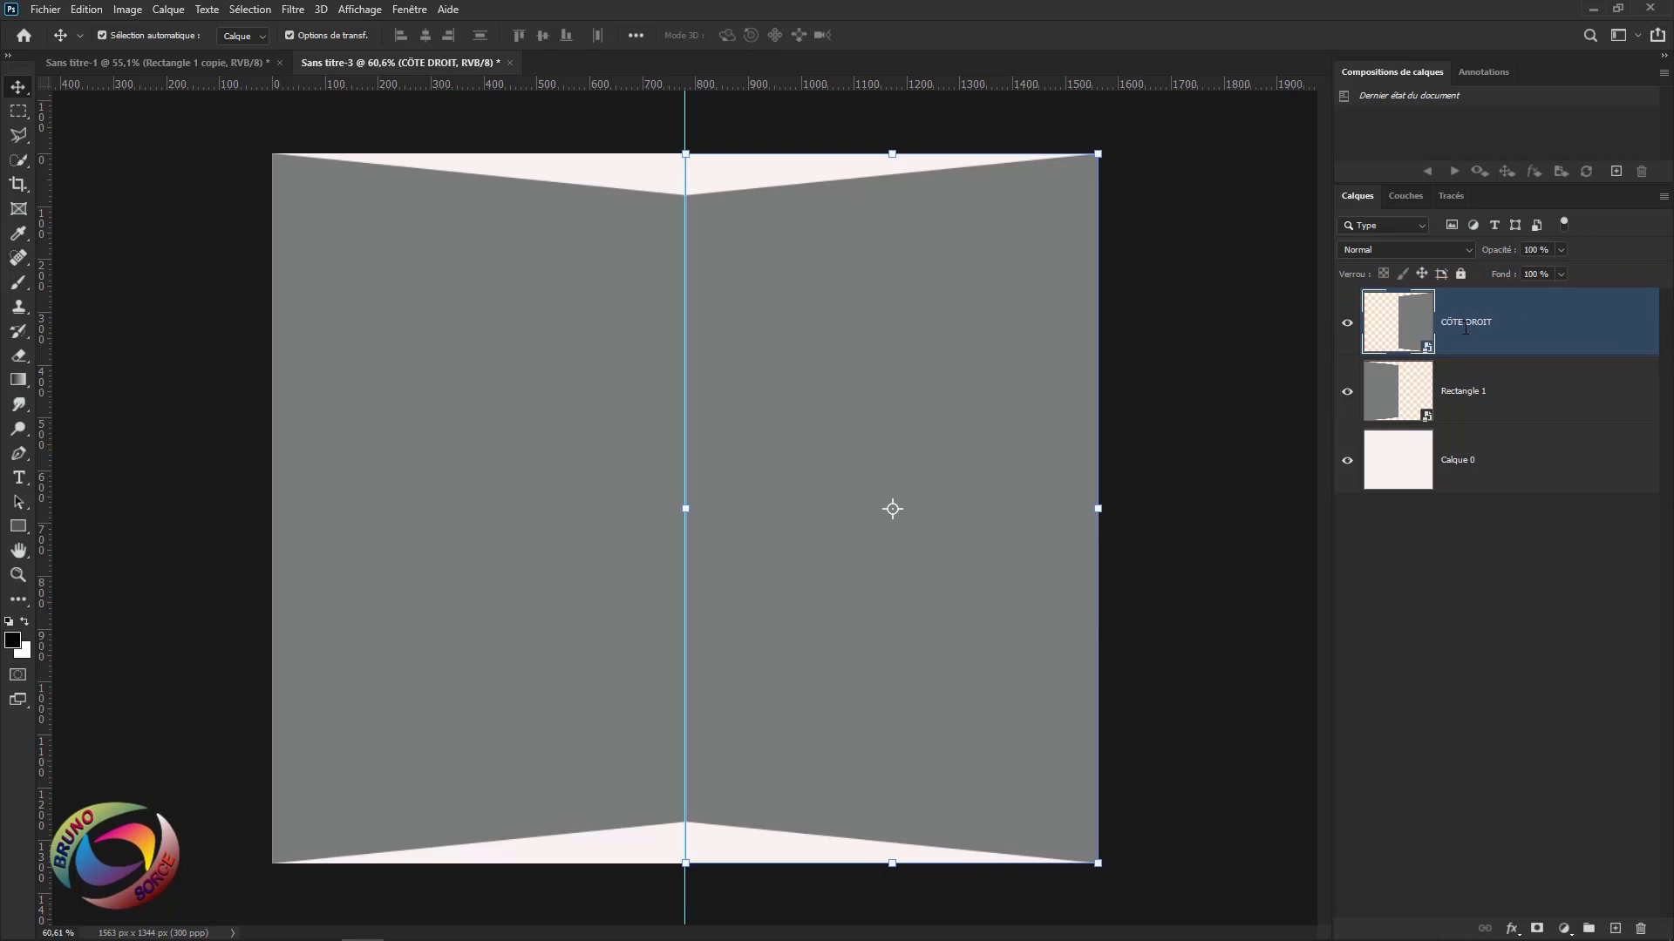
# Rename the original Rectangle 1 layer CÔTE GAUCHE.
pyautogui.doubleClick(1464, 395)
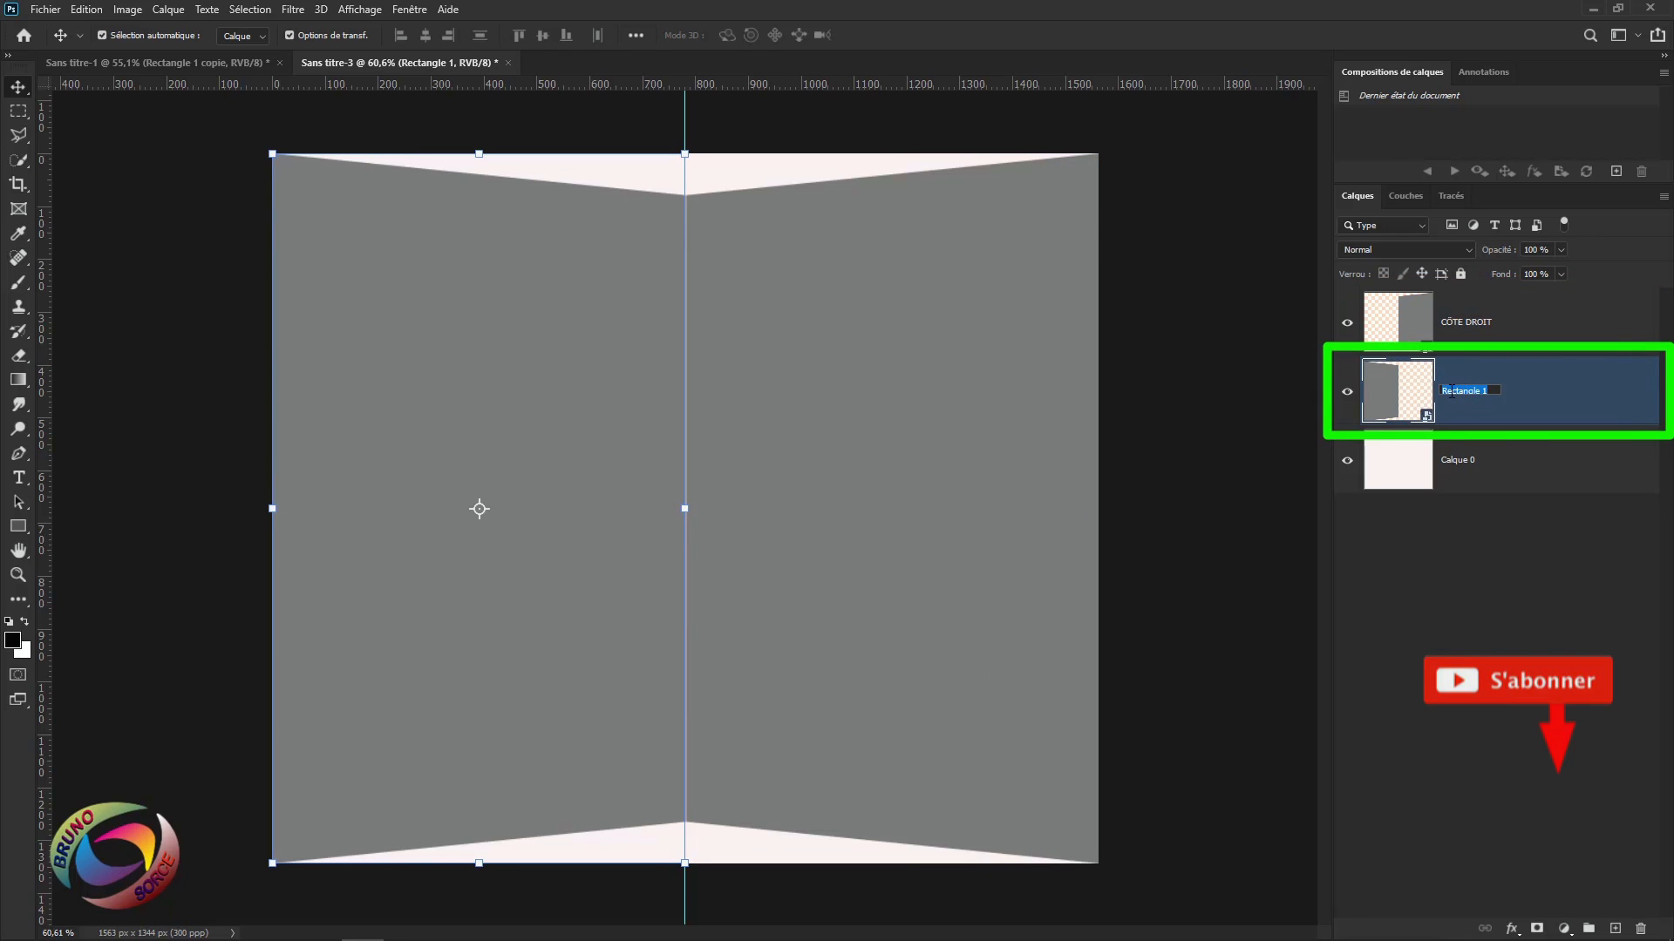
pyautogui.write('CÔTE GAUCHE')
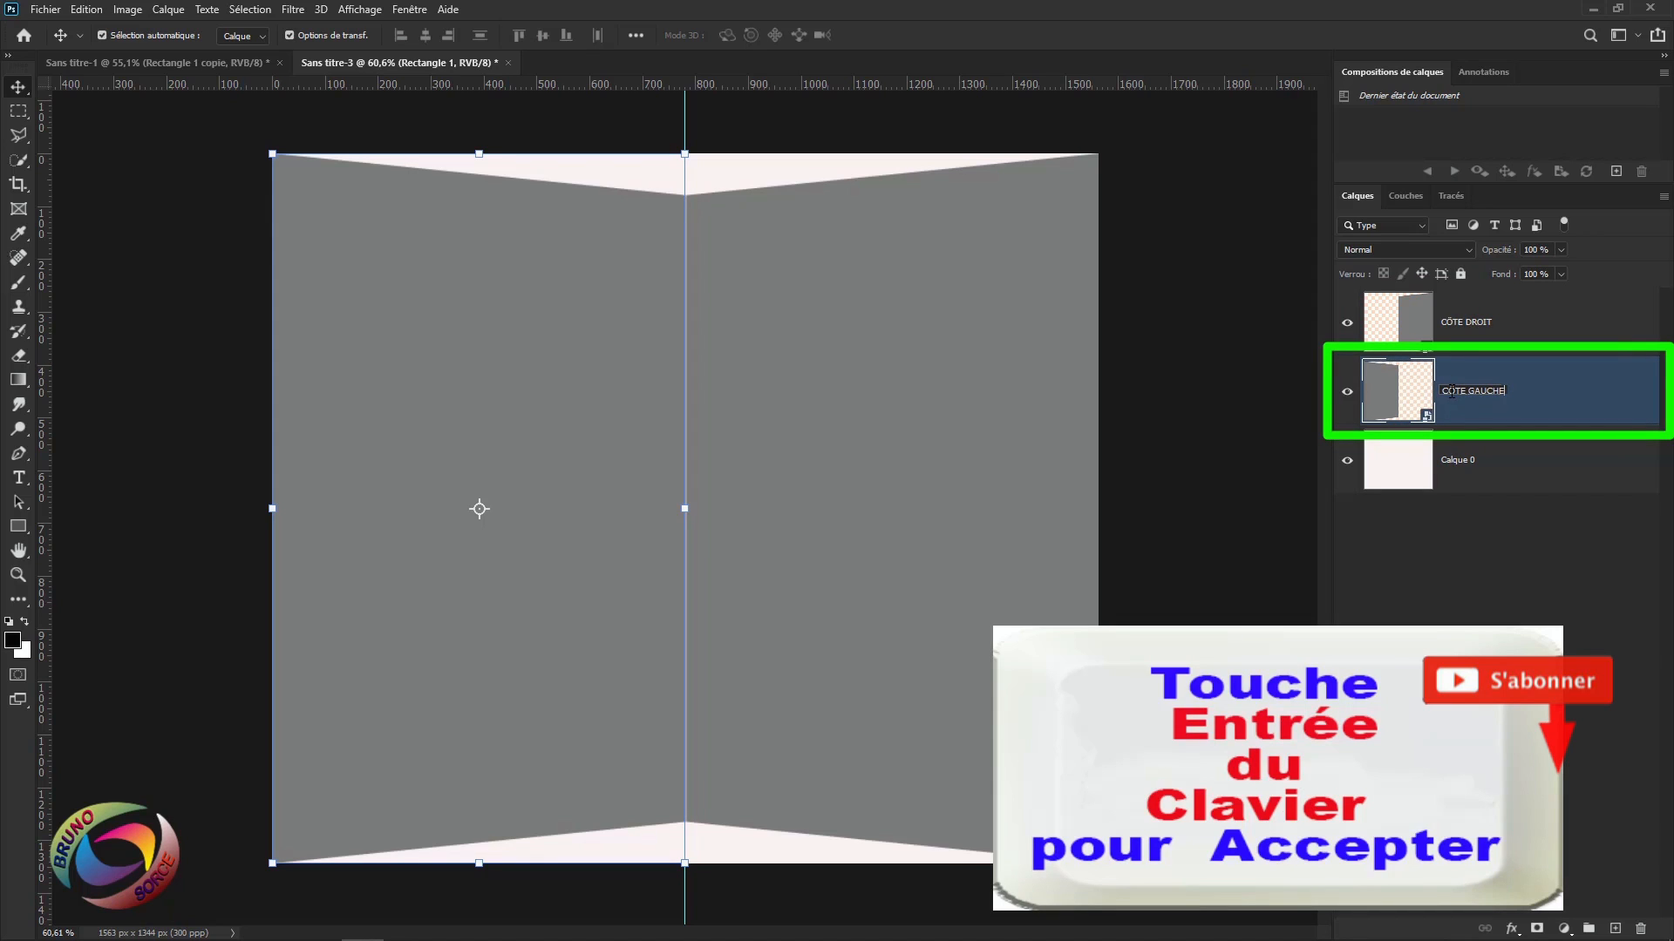
pyautogui.press('Return')
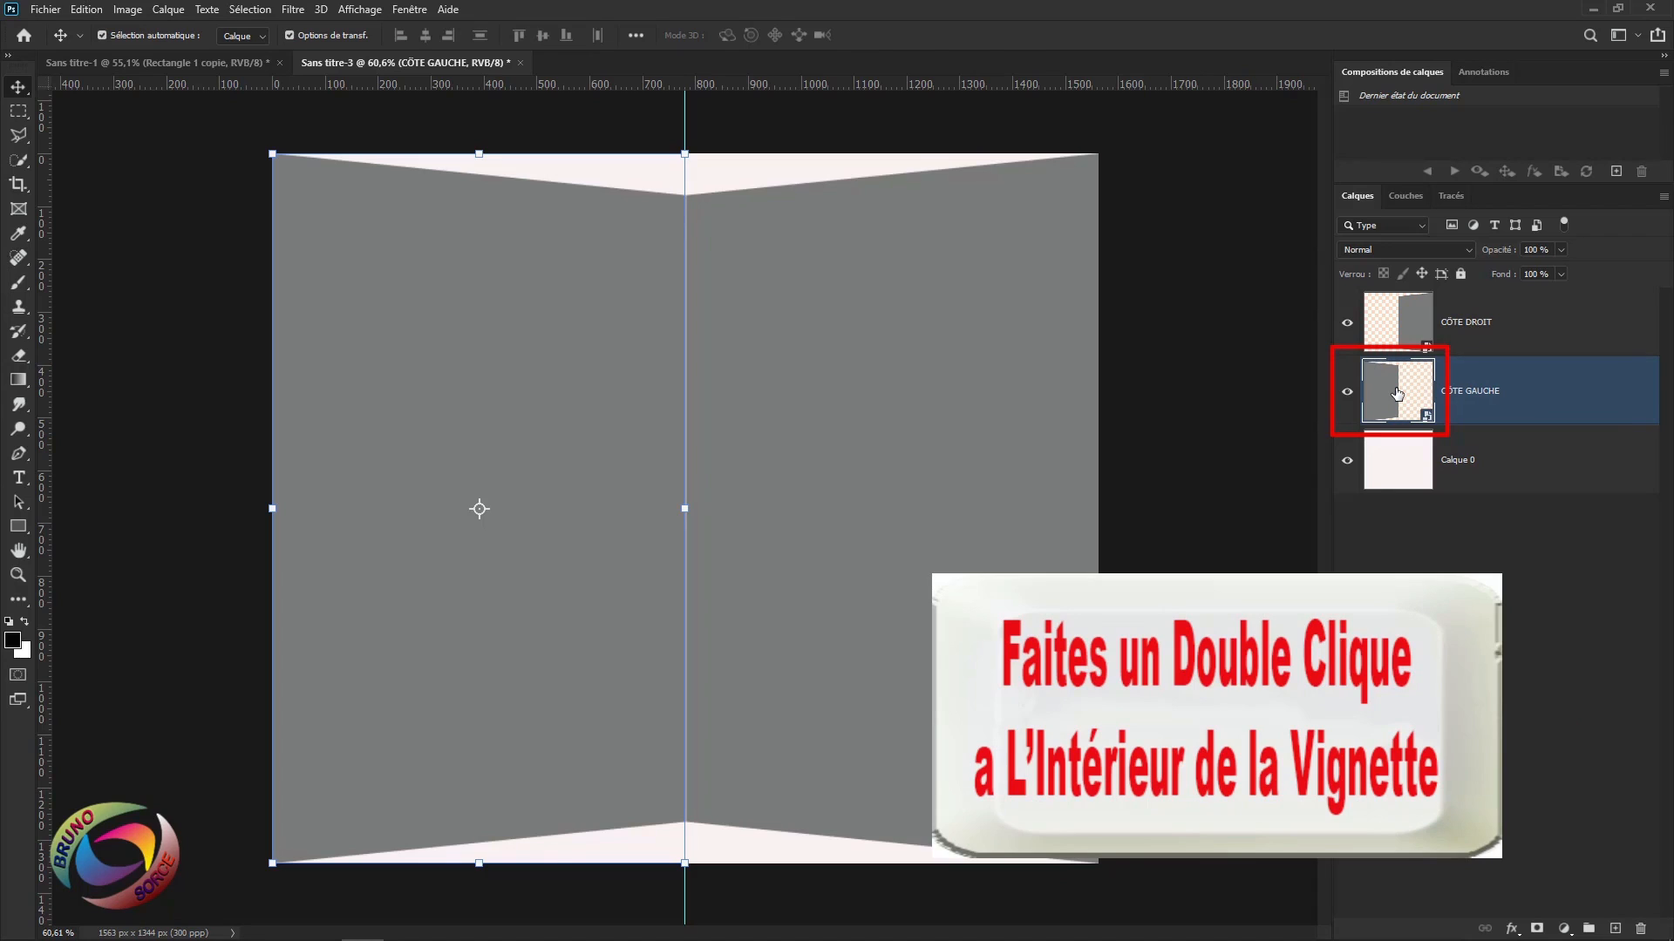
# Open the CÔTE GAUCHE smart object and place the floral napkin image embedded.
pyautogui.doubleClick(1396, 394)
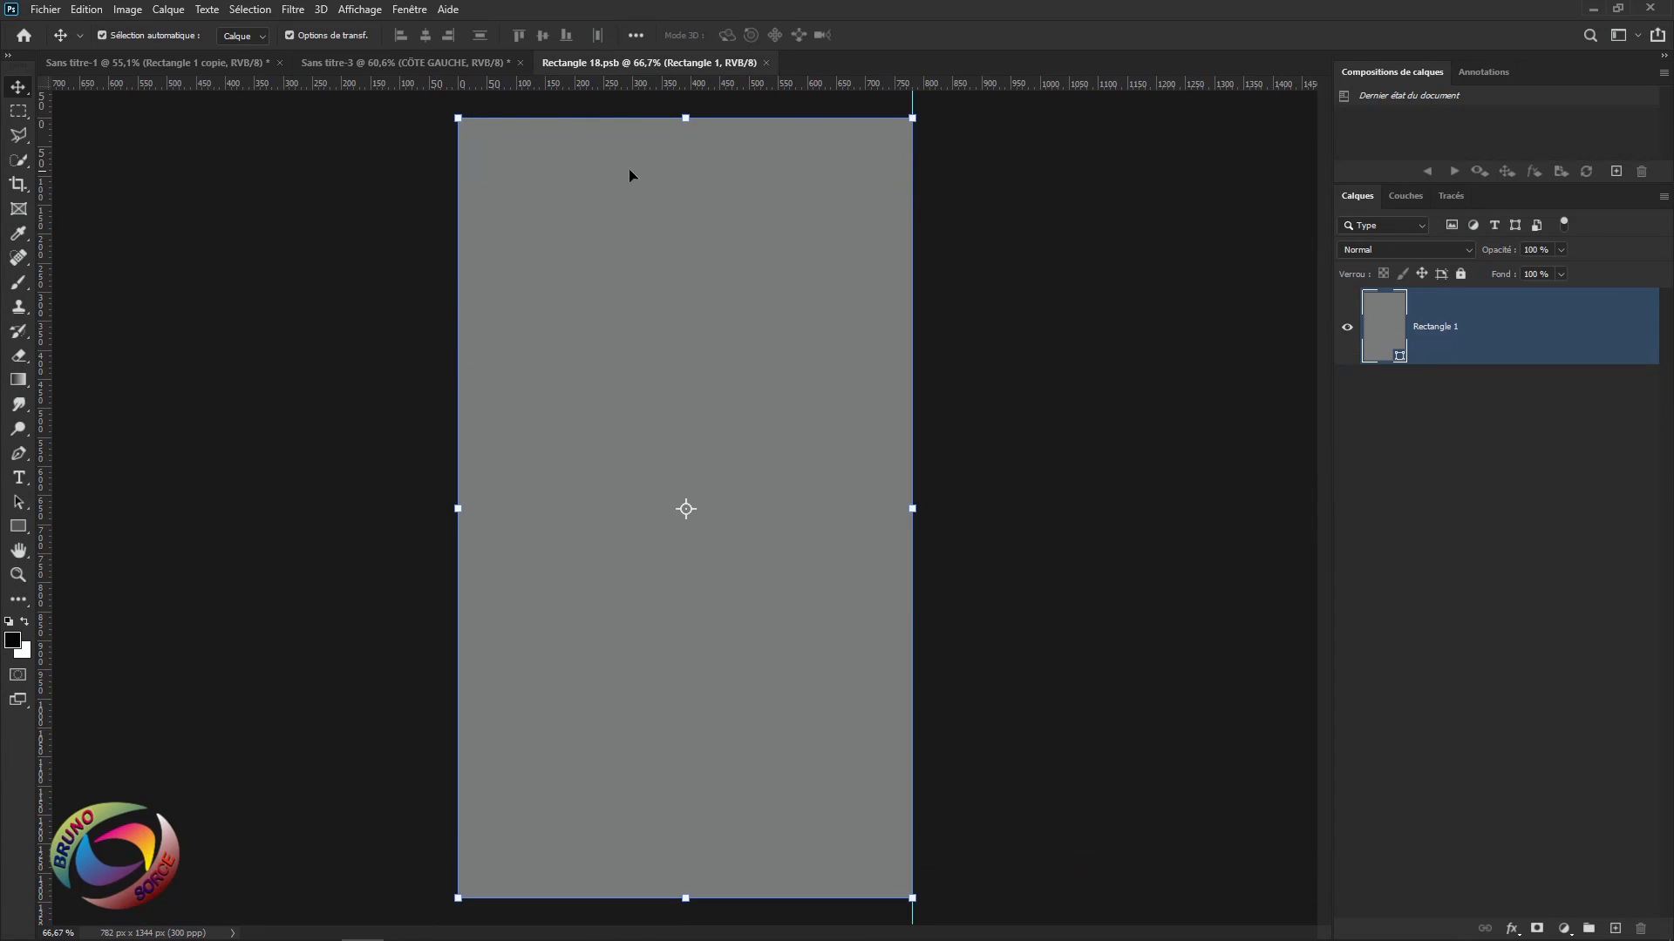
pyautogui.click(43, 12)
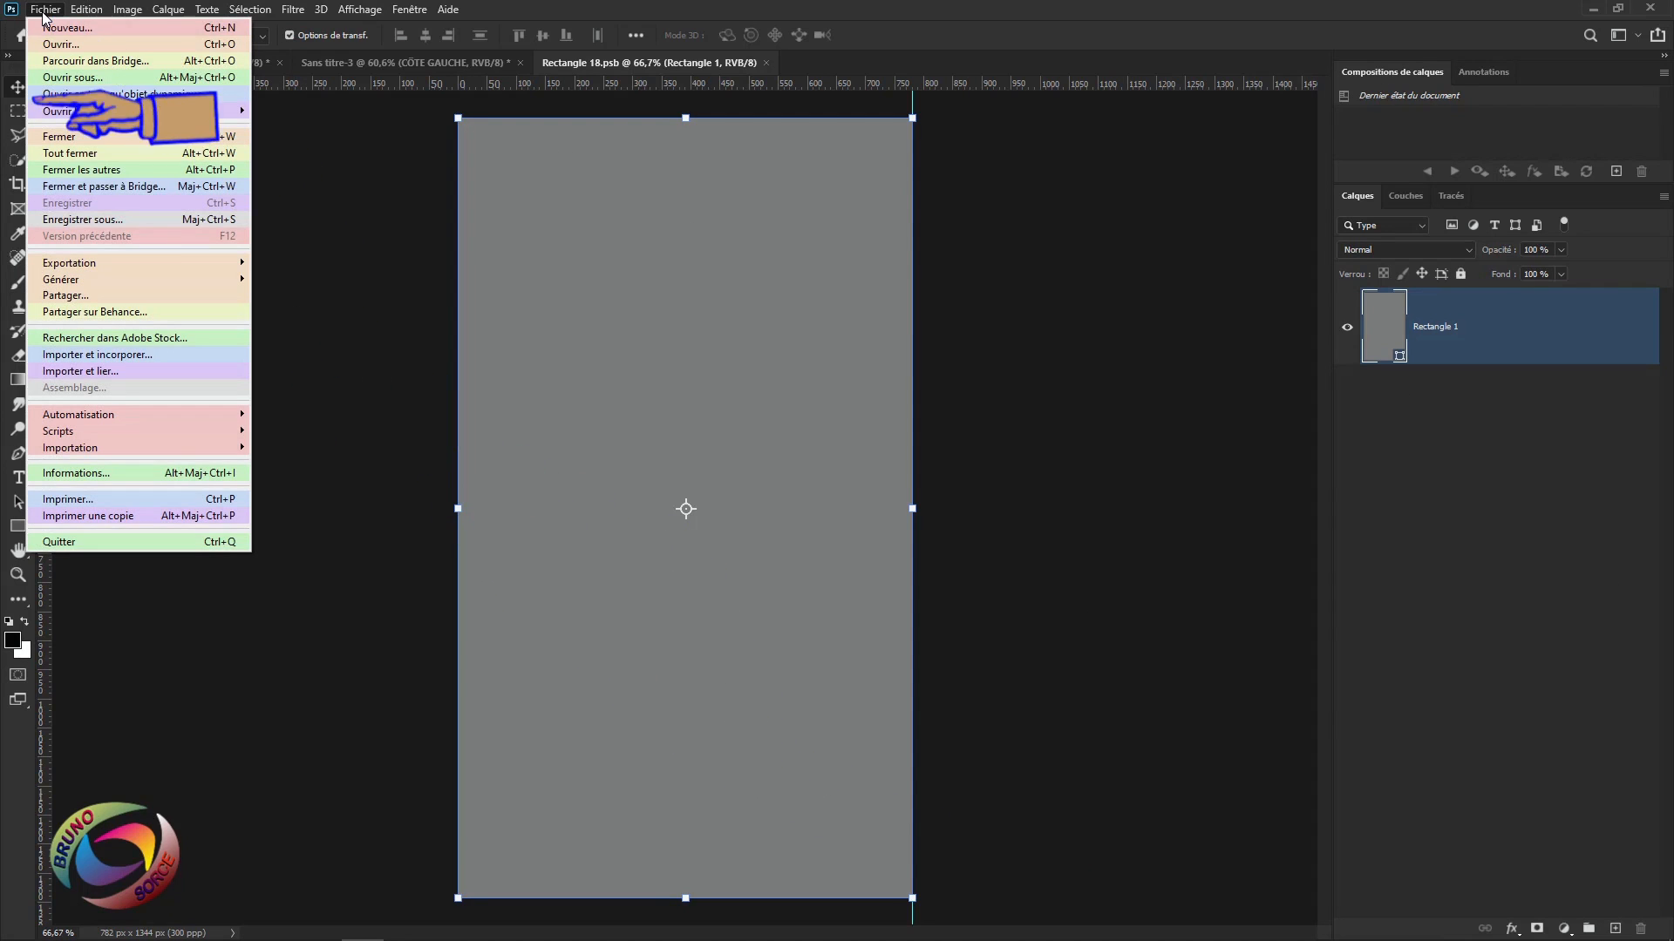
pyautogui.click(88, 355)
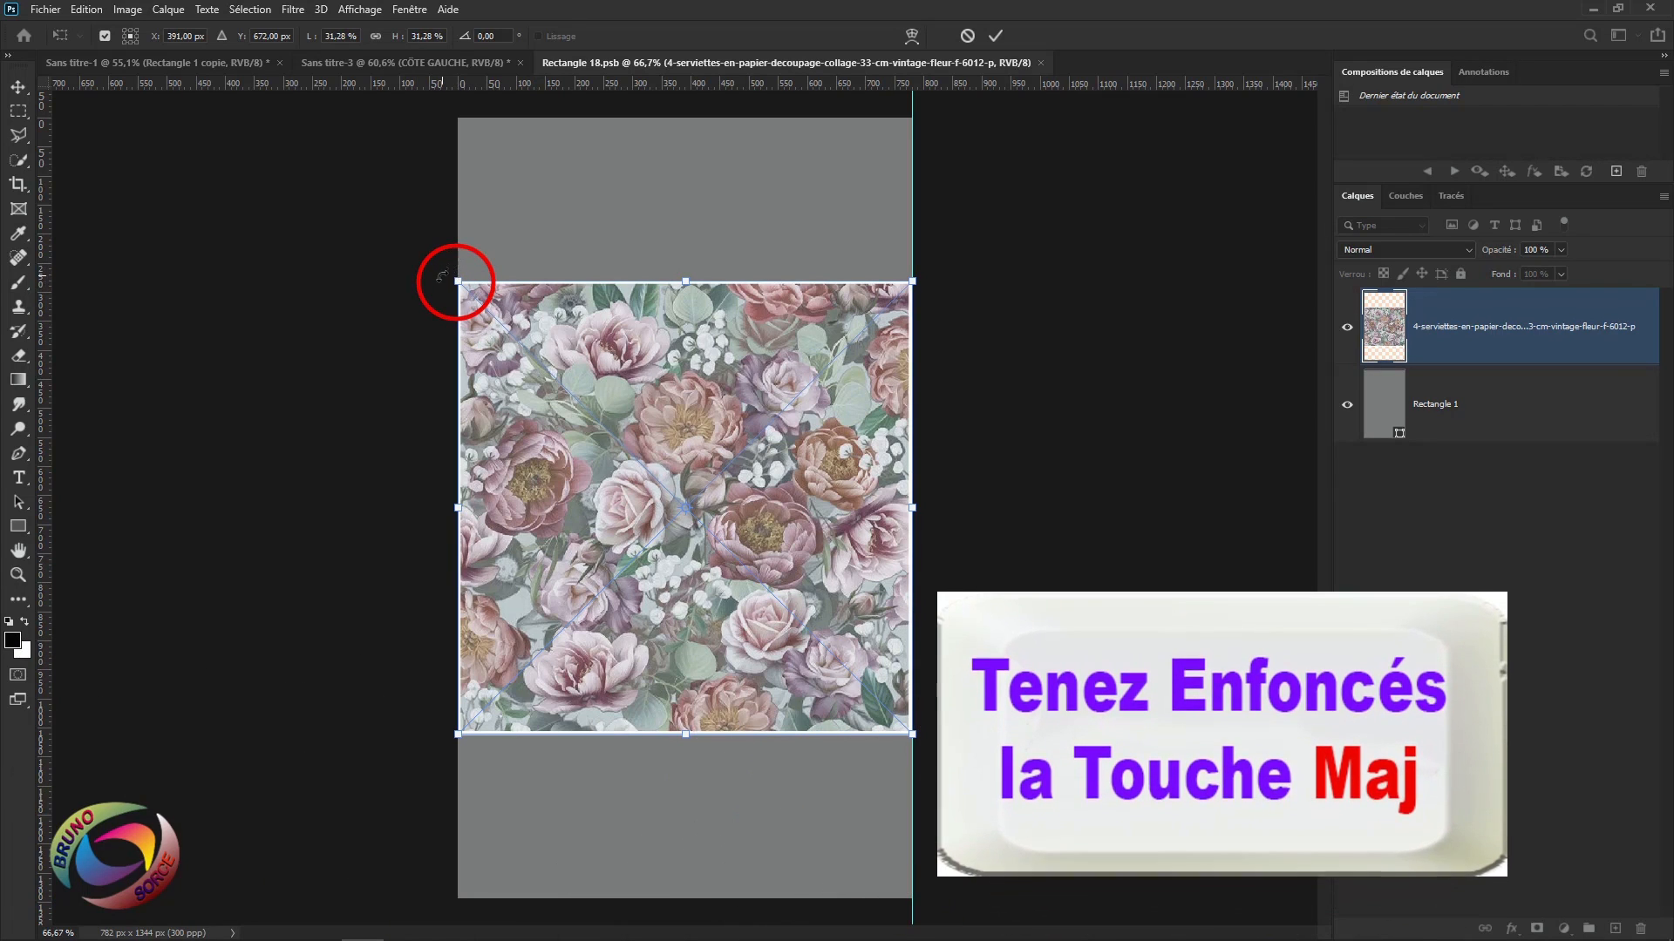
# Scale the floral image proportionally until it covers the whole grey rectangle.
pyautogui.moveTo(457, 282); pyautogui.dragTo(259, 91)
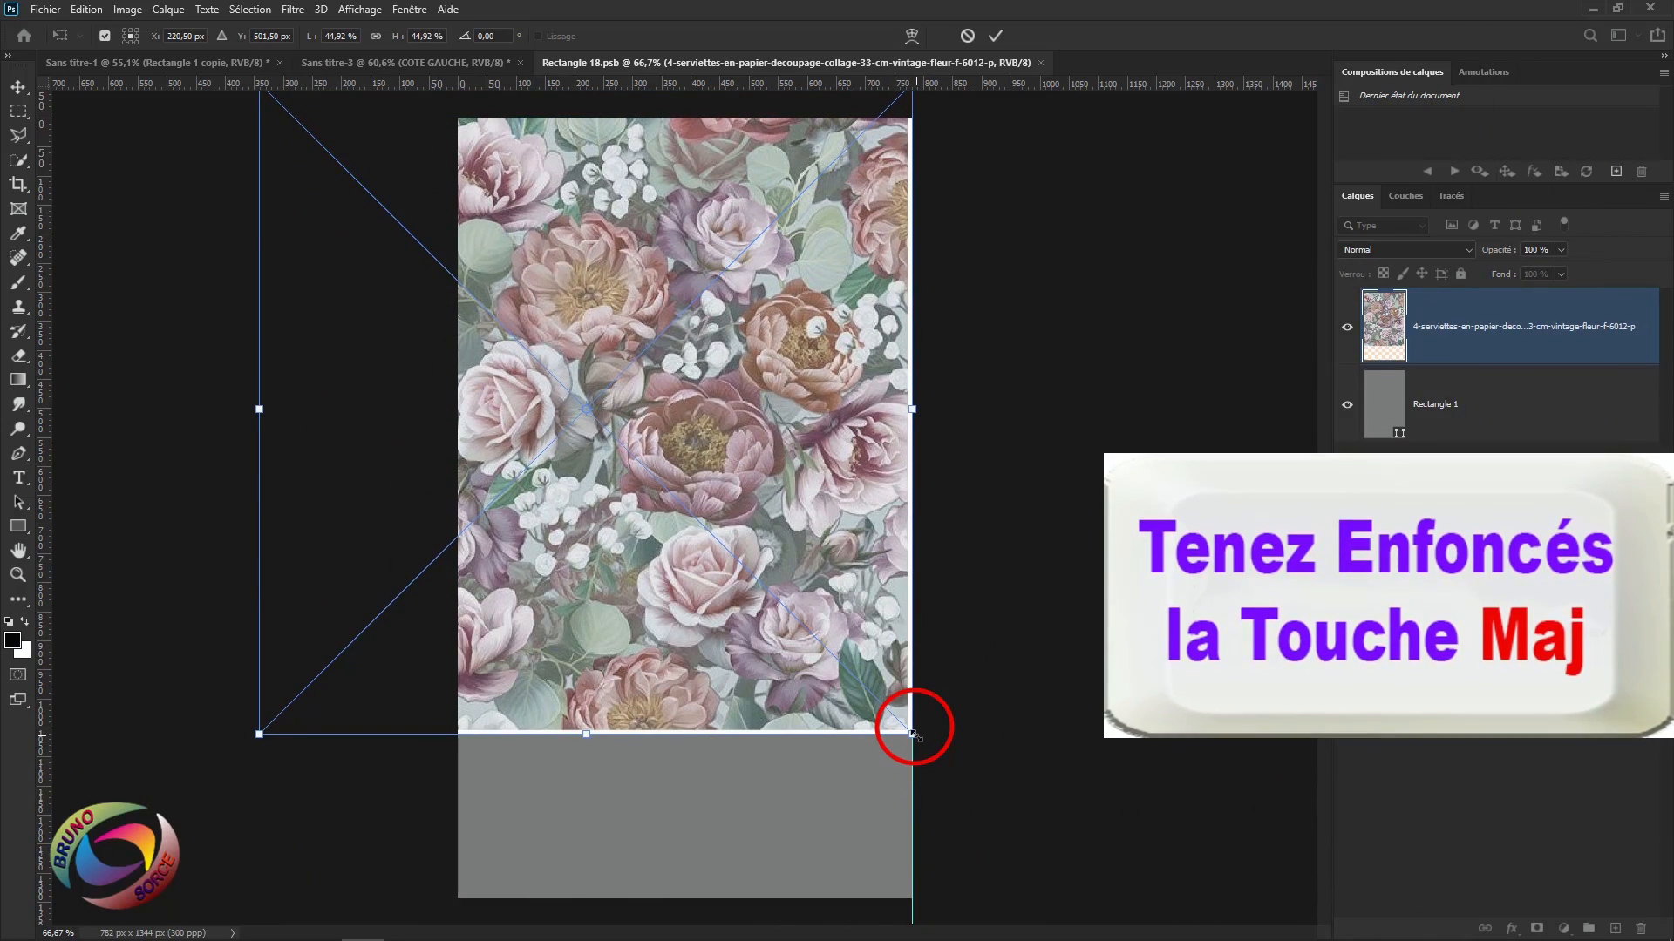
pyautogui.moveTo(925, 736); pyautogui.dragTo(1100, 922)
pyautogui.moveTo(750, 496); pyautogui.dragTo(689, 510)
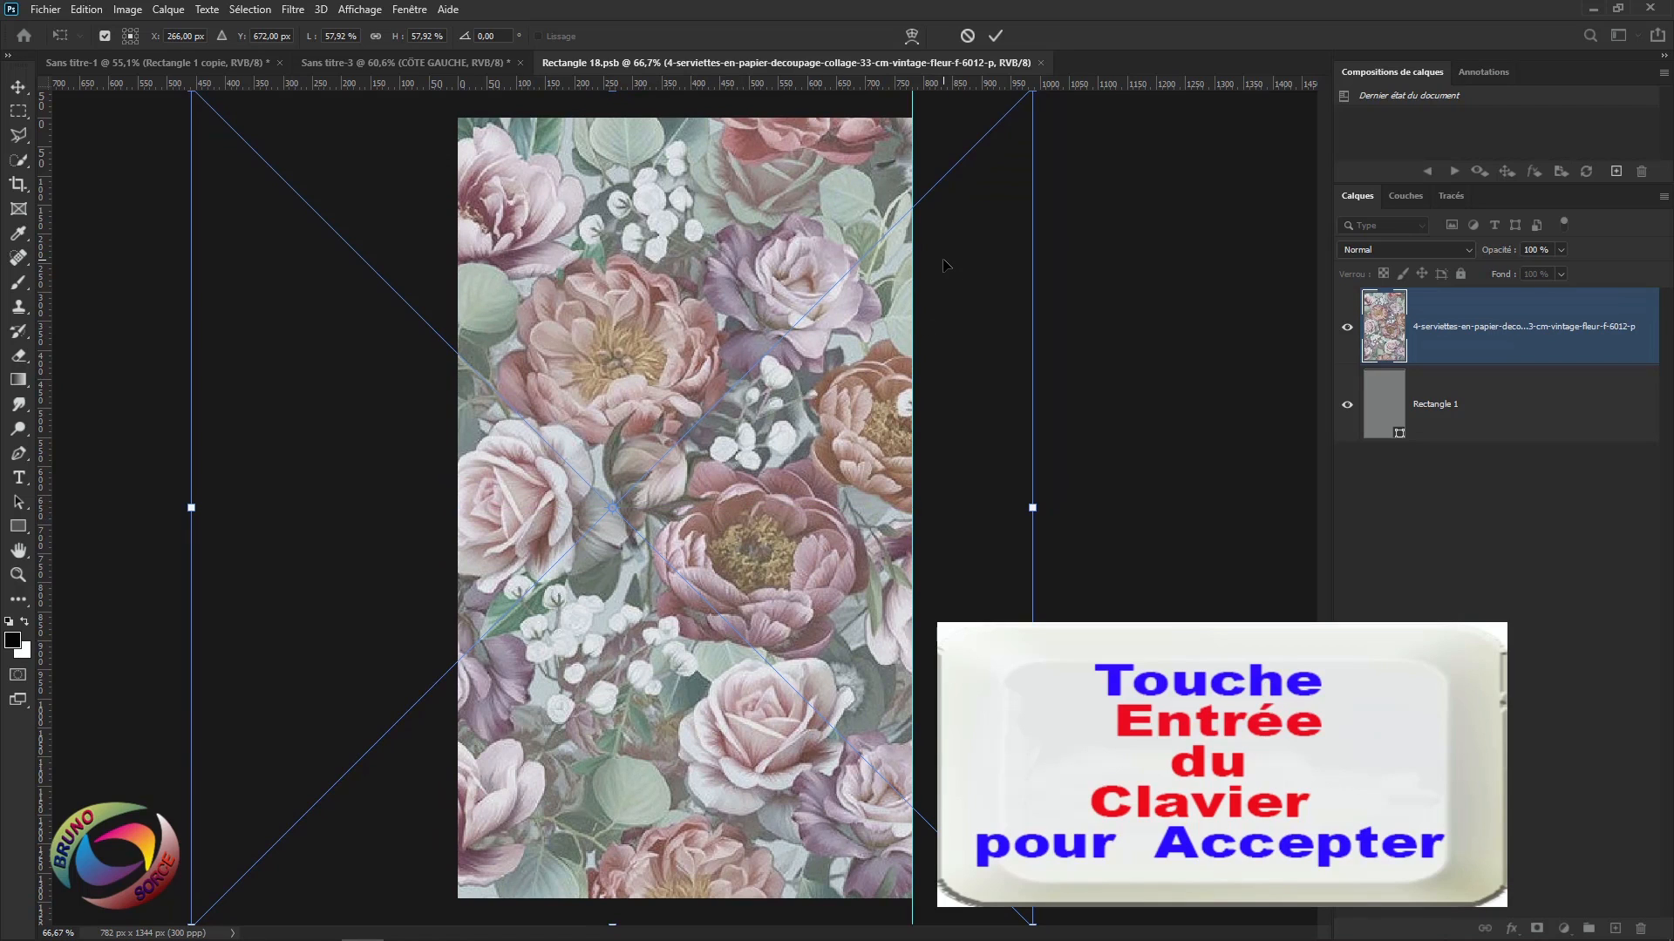
pyautogui.press('Return')
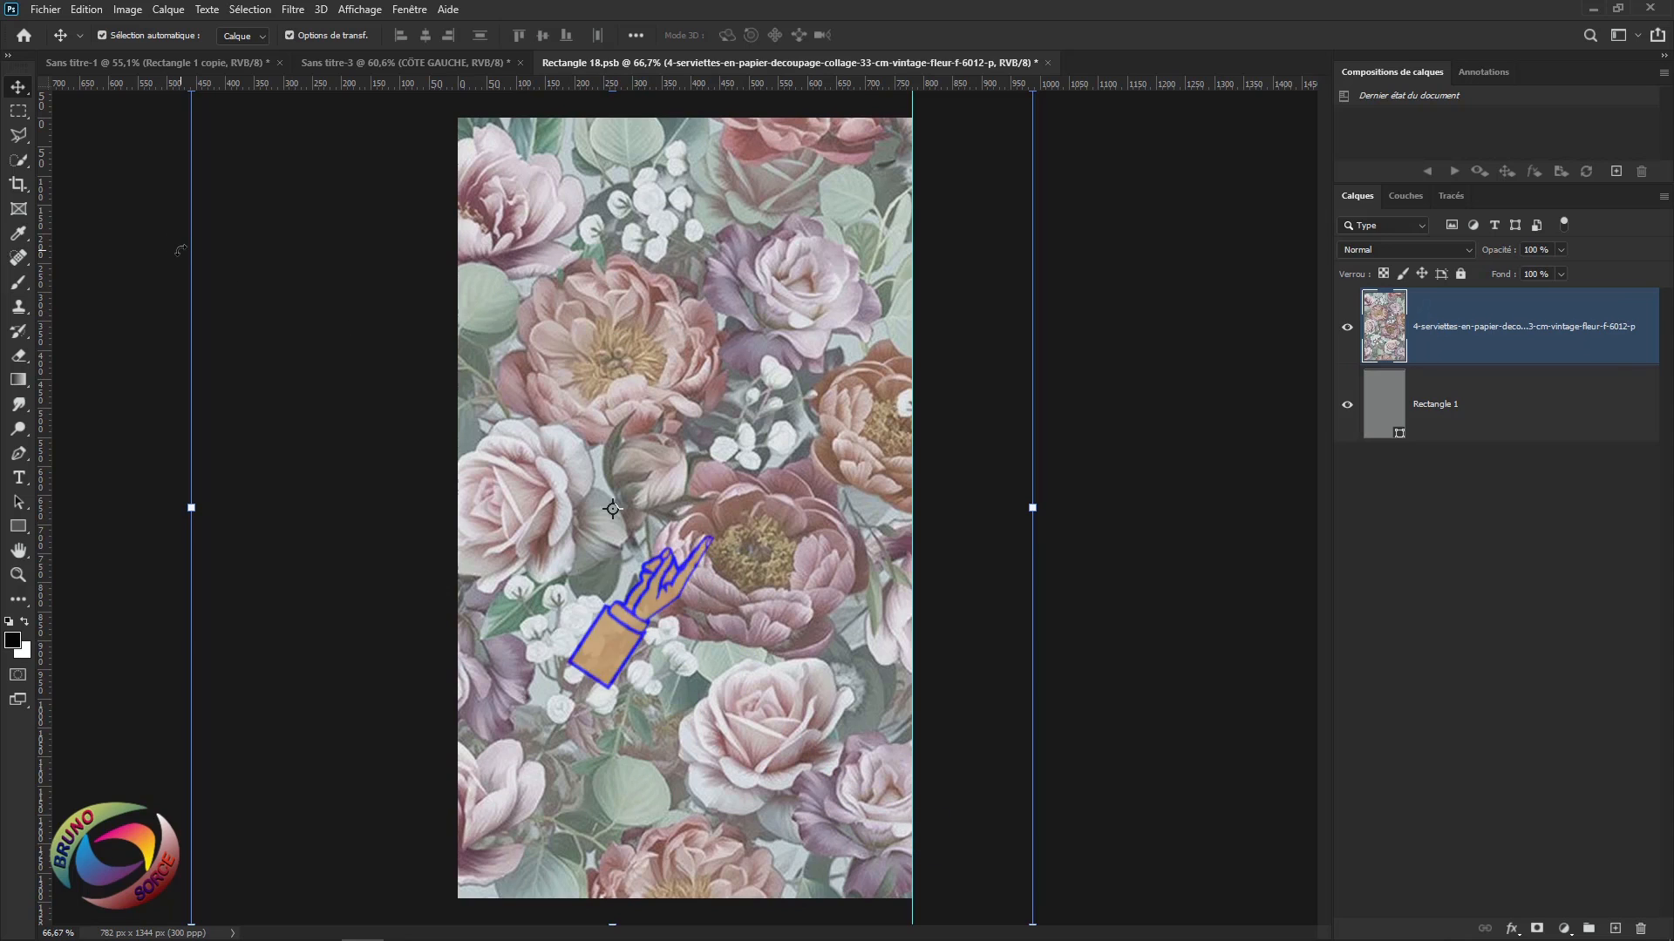
pyautogui.click(45, 9)
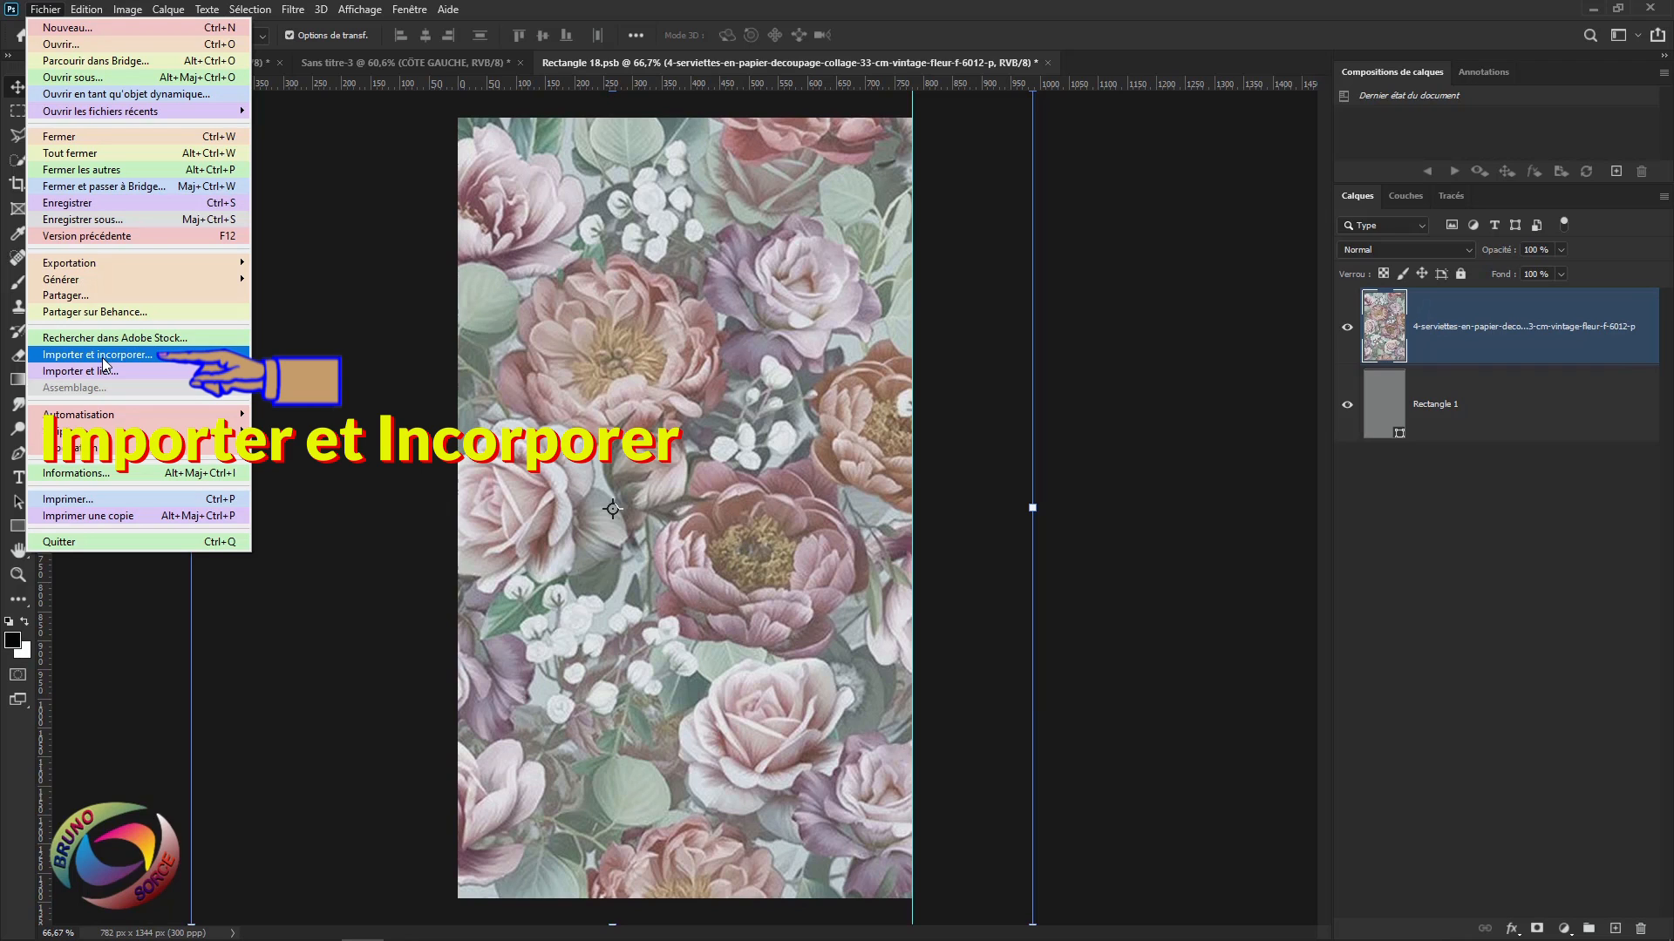
# Place the flower wreath PNG and rotate it about 45 degrees.
pyautogui.click(103, 361)
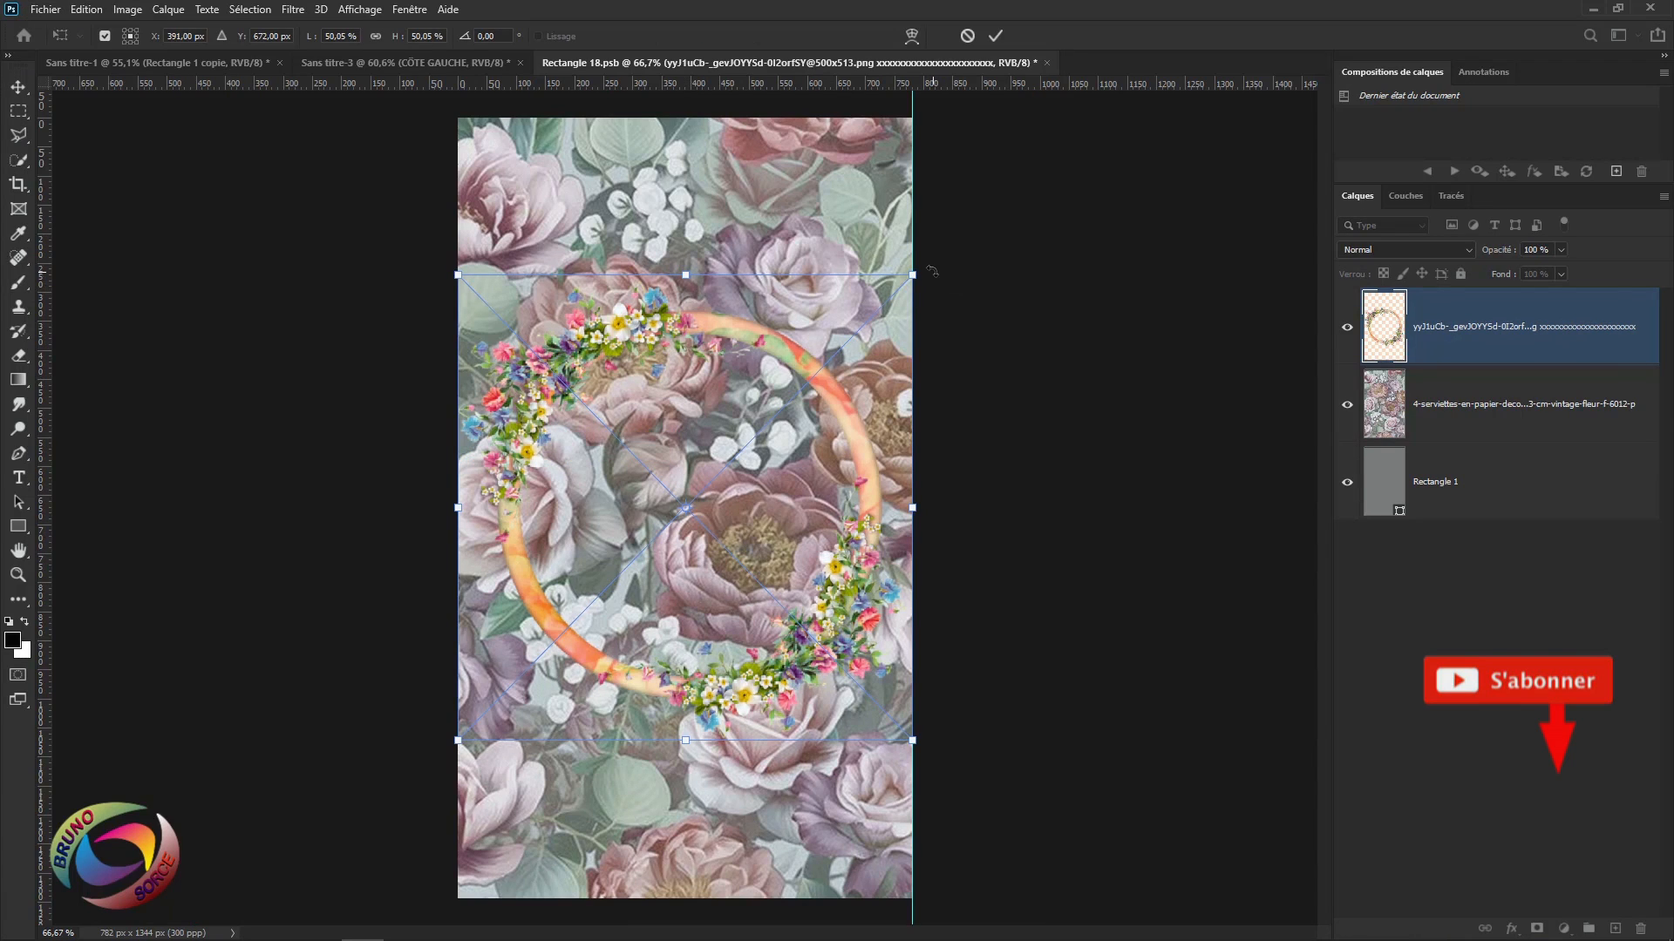
pyautogui.moveTo(932, 270); pyautogui.dragTo(994, 510)
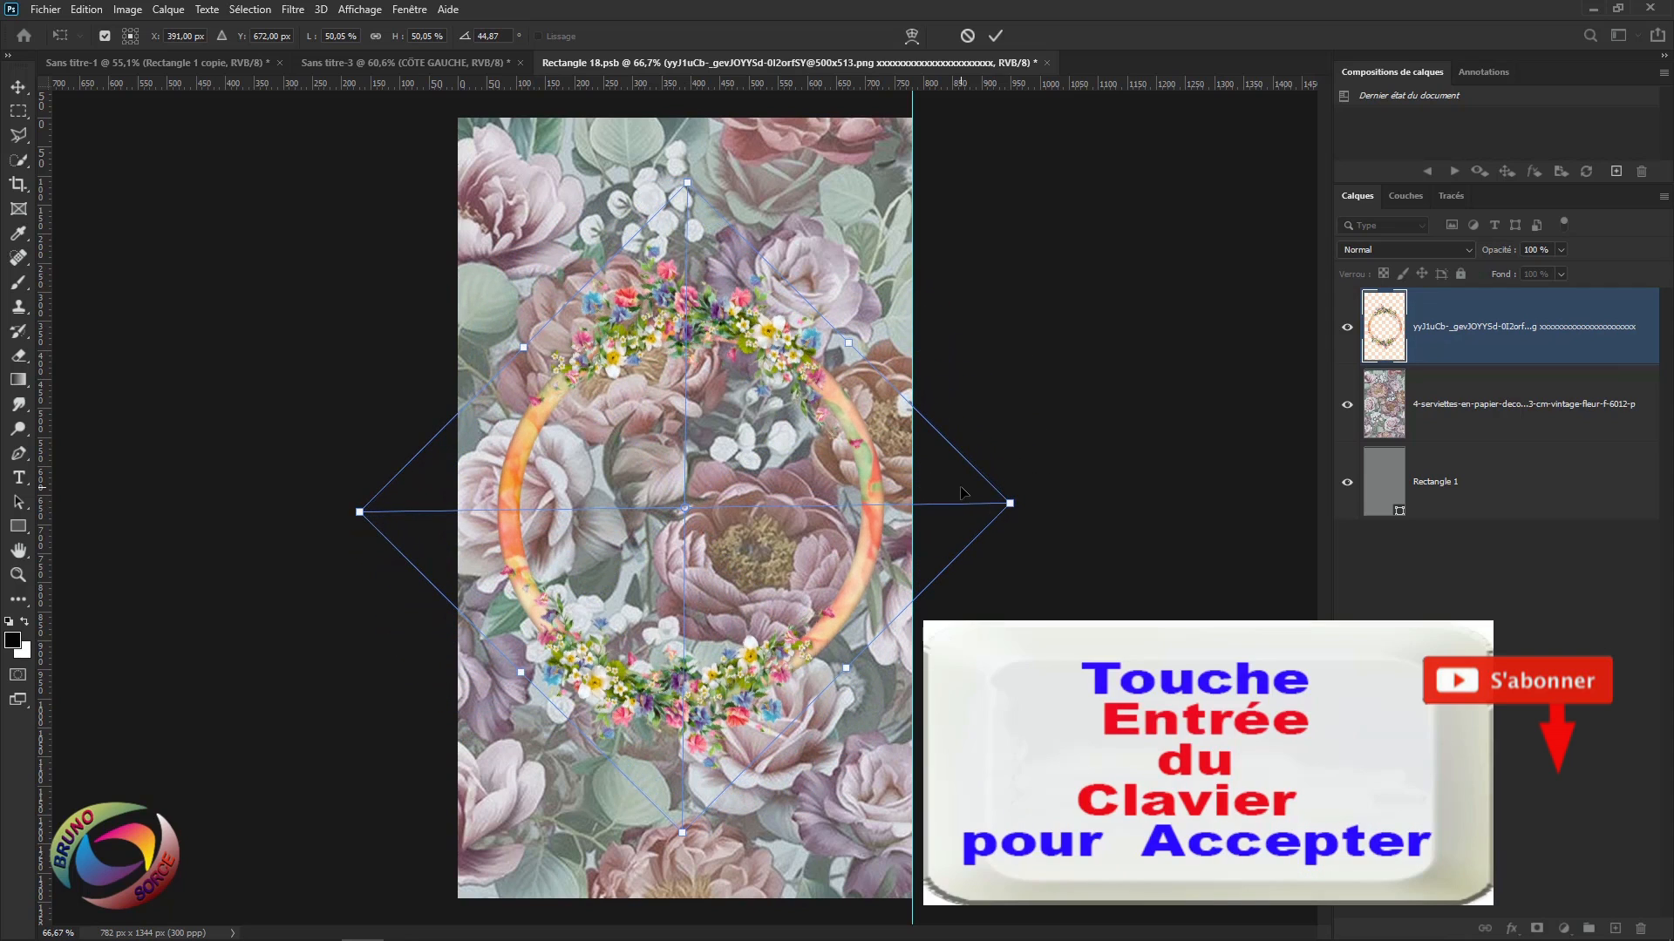
pyautogui.press('Return')
pyautogui.press('v')
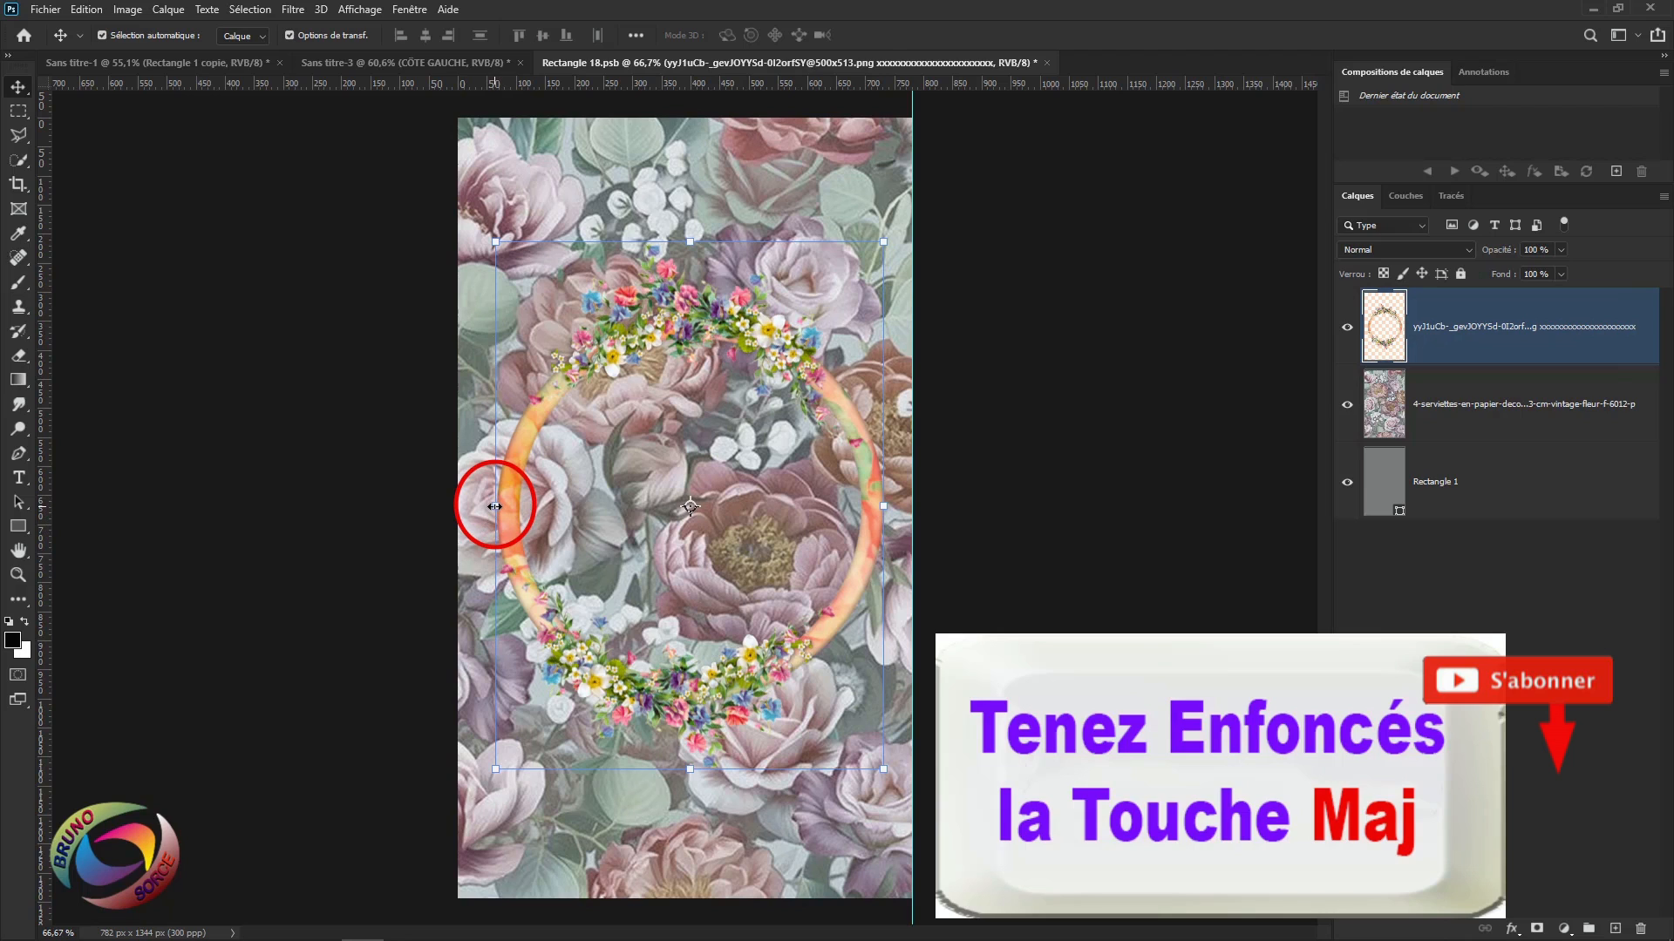
# Narrow the wreath into an oval and shift it left to centre it.
pyautogui.moveTo(494, 507); pyautogui.dragTo(575, 504)
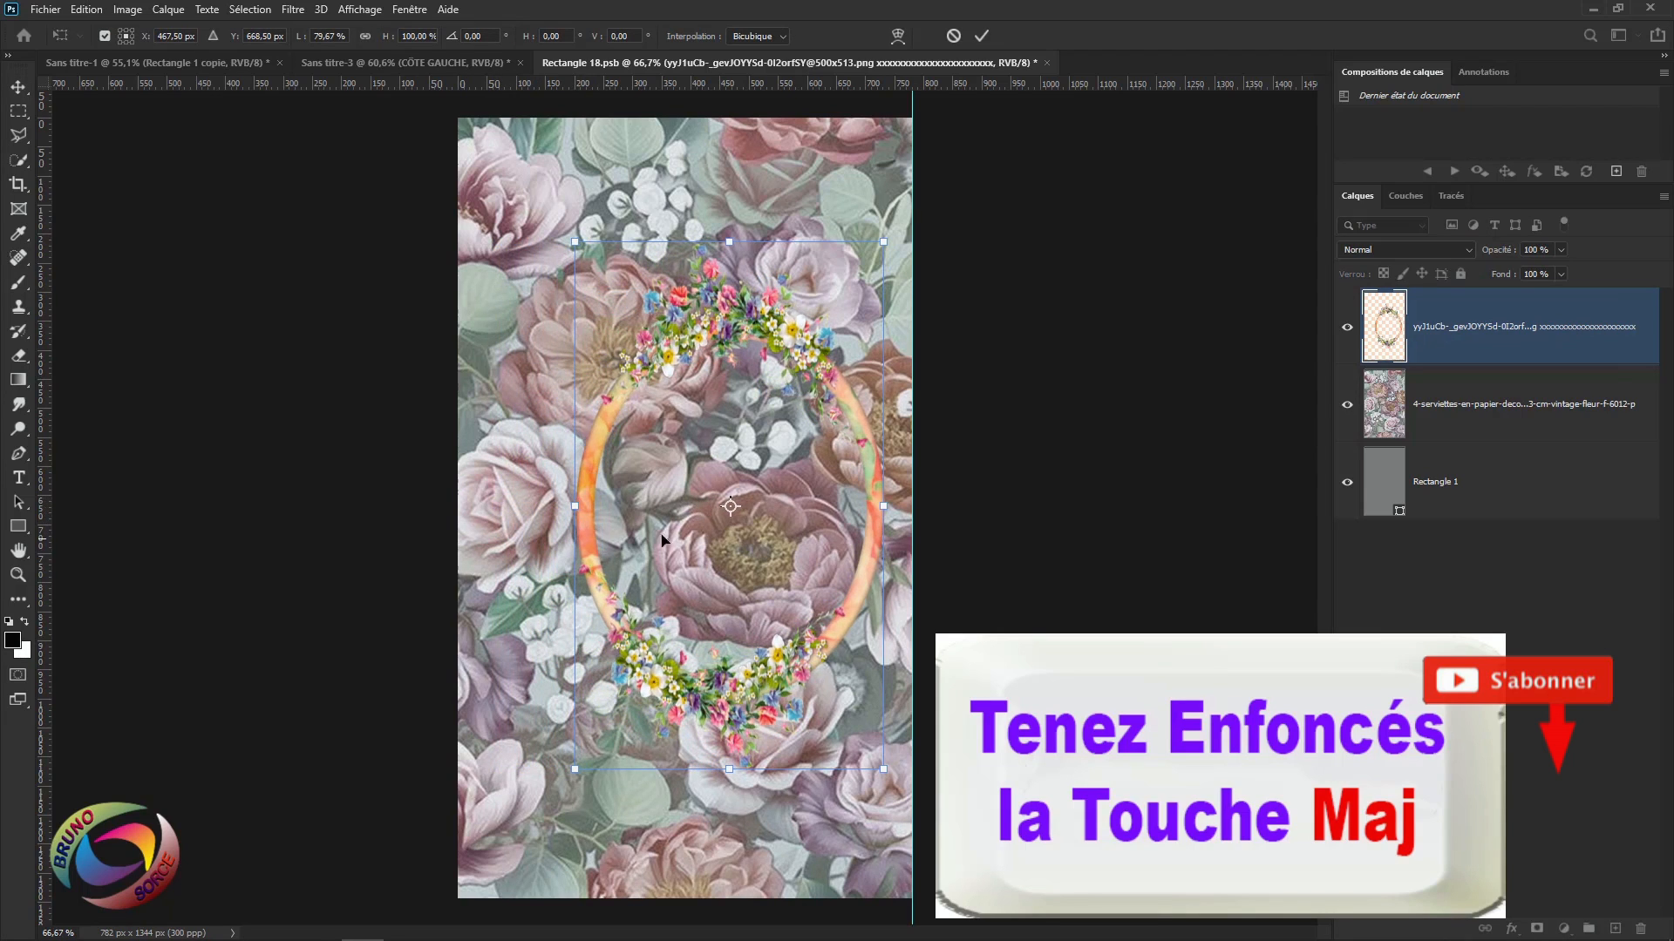
pyautogui.moveTo(717, 472); pyautogui.dragTo(676, 469)
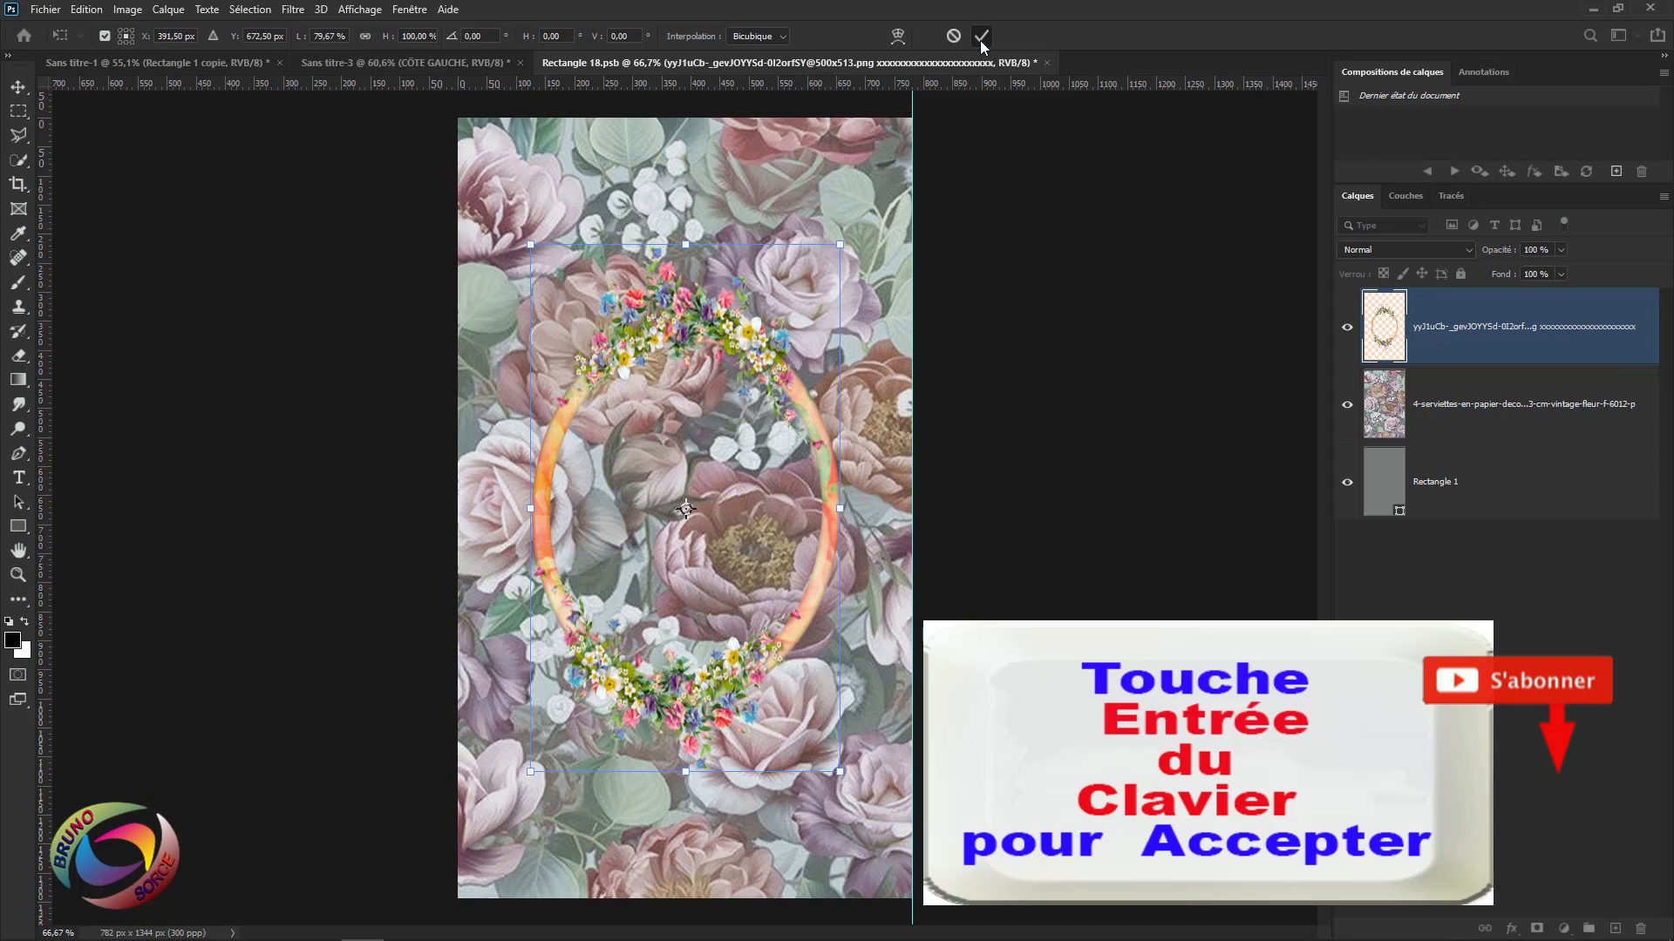
pyautogui.press('Return')
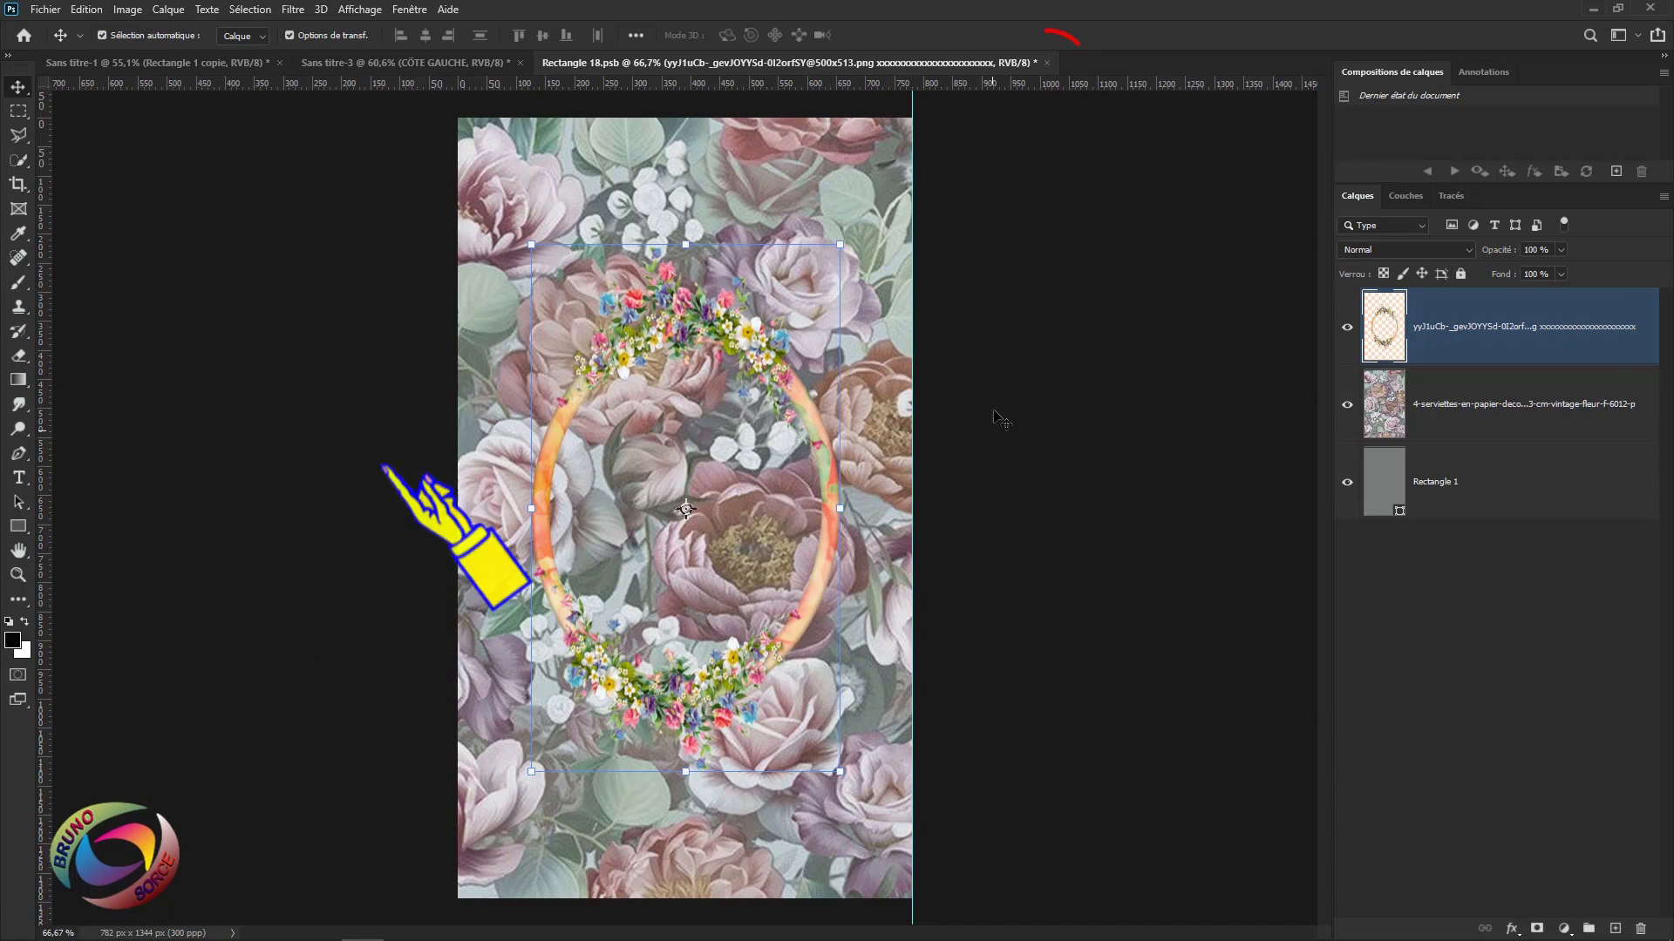
# Close Rectangle 18.psb saving changes, then reopen the CÔTE GAUCHE smart object.
pyautogui.click(1048, 64)
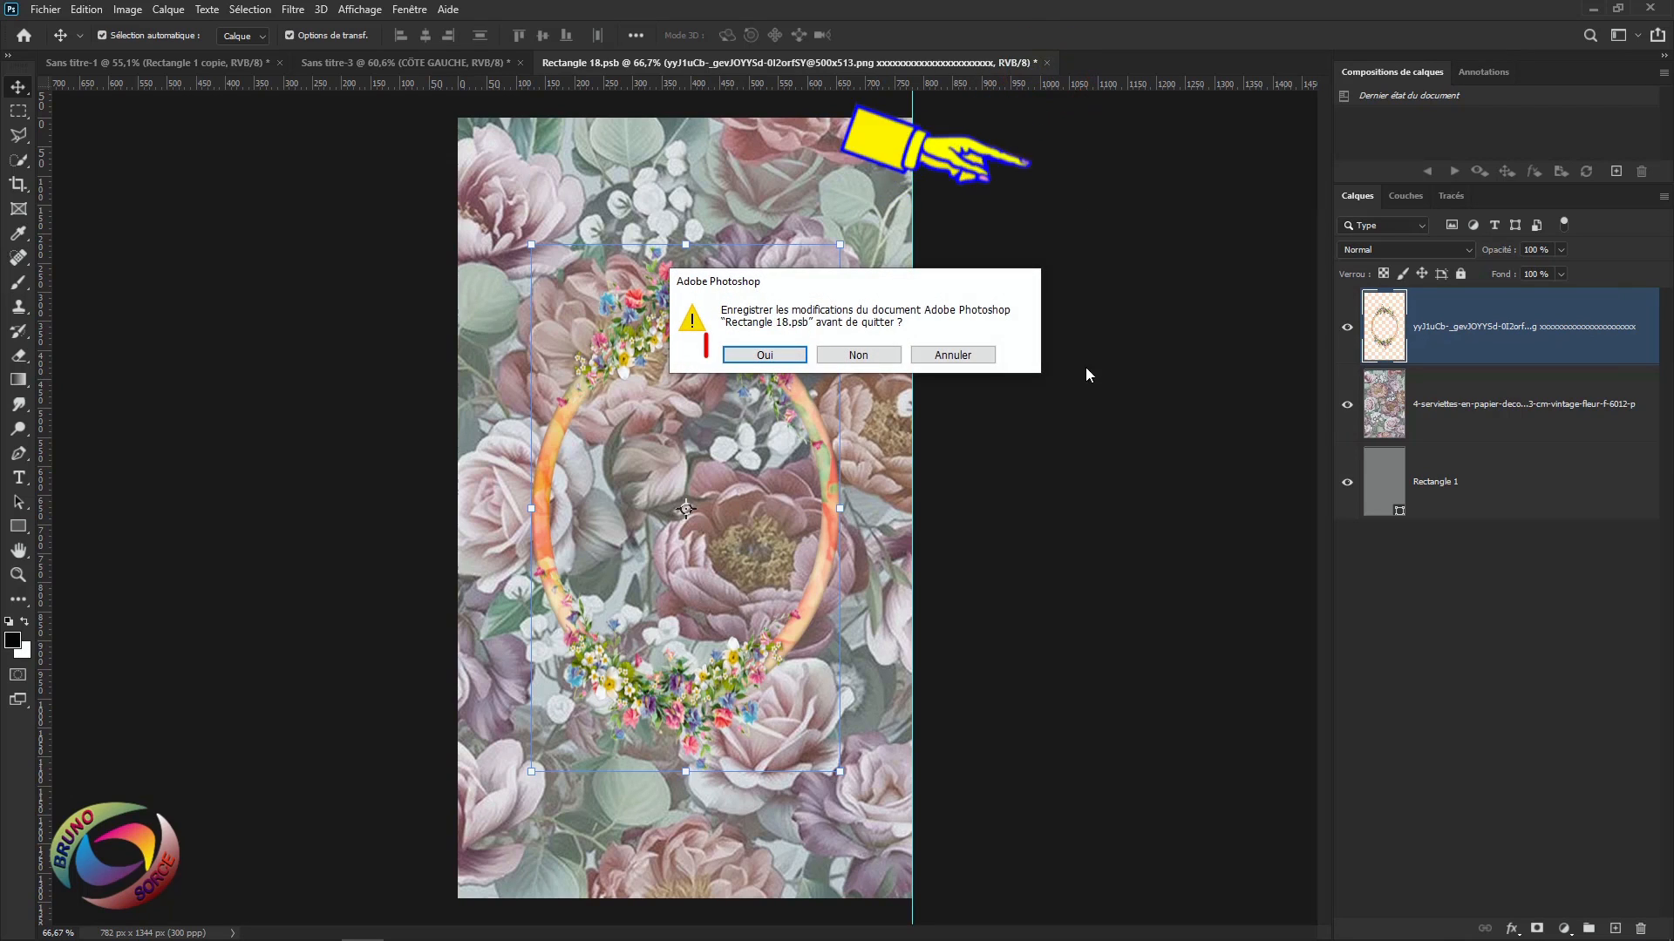
pyautogui.click(765, 357)
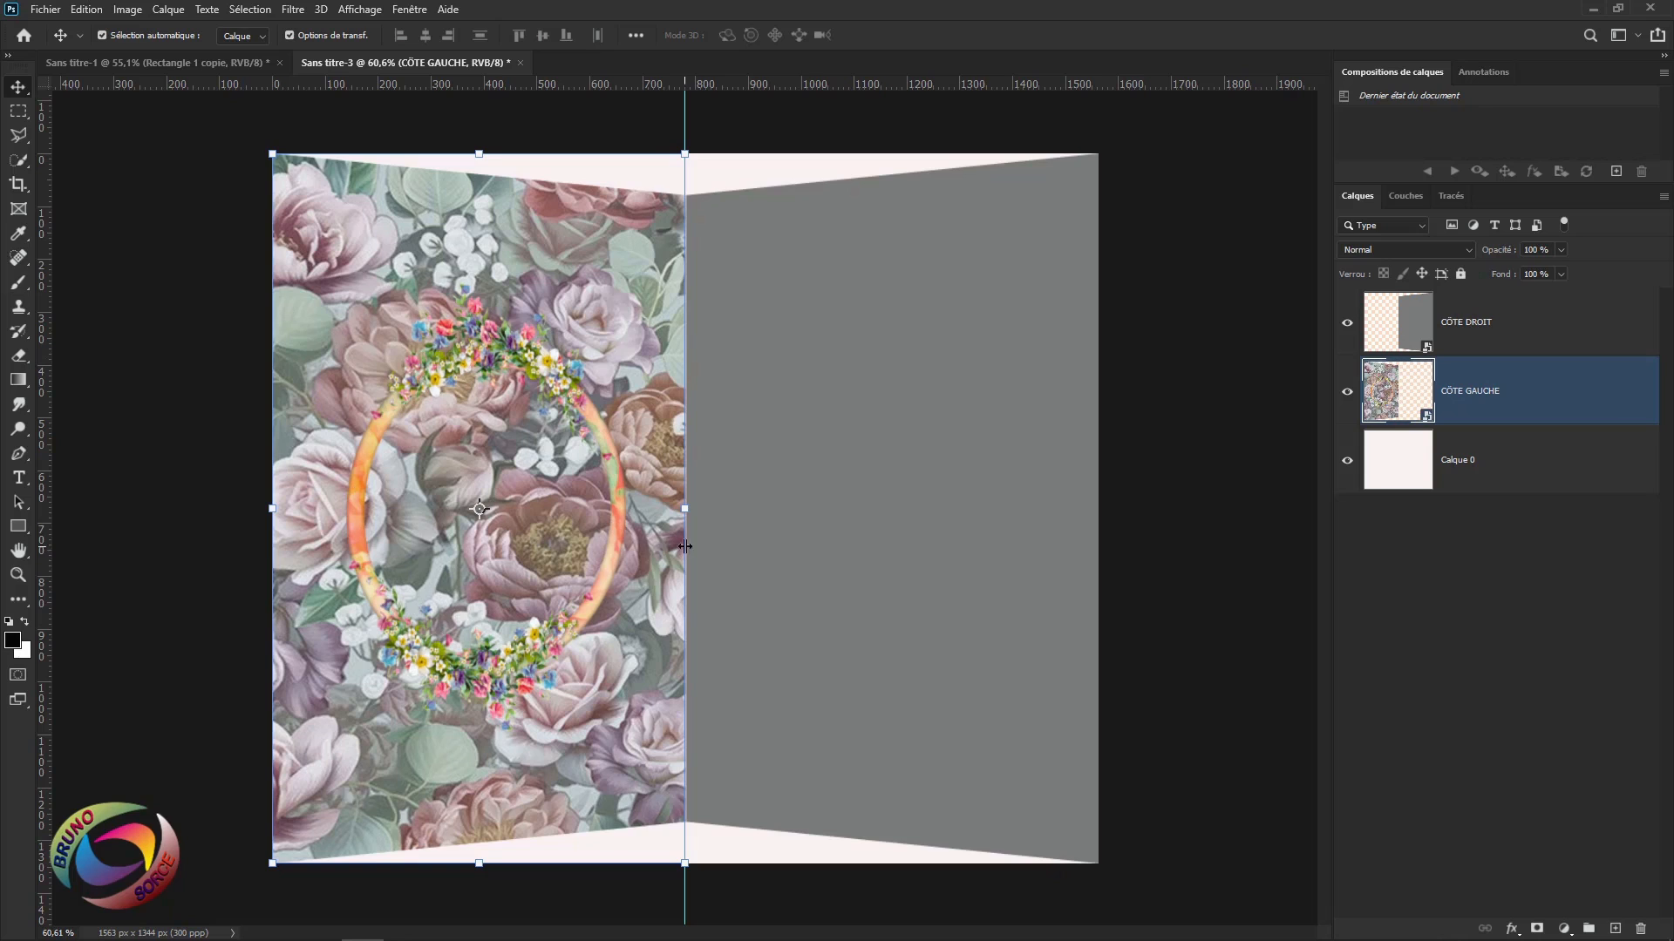
pyautogui.doubleClick(1409, 389)
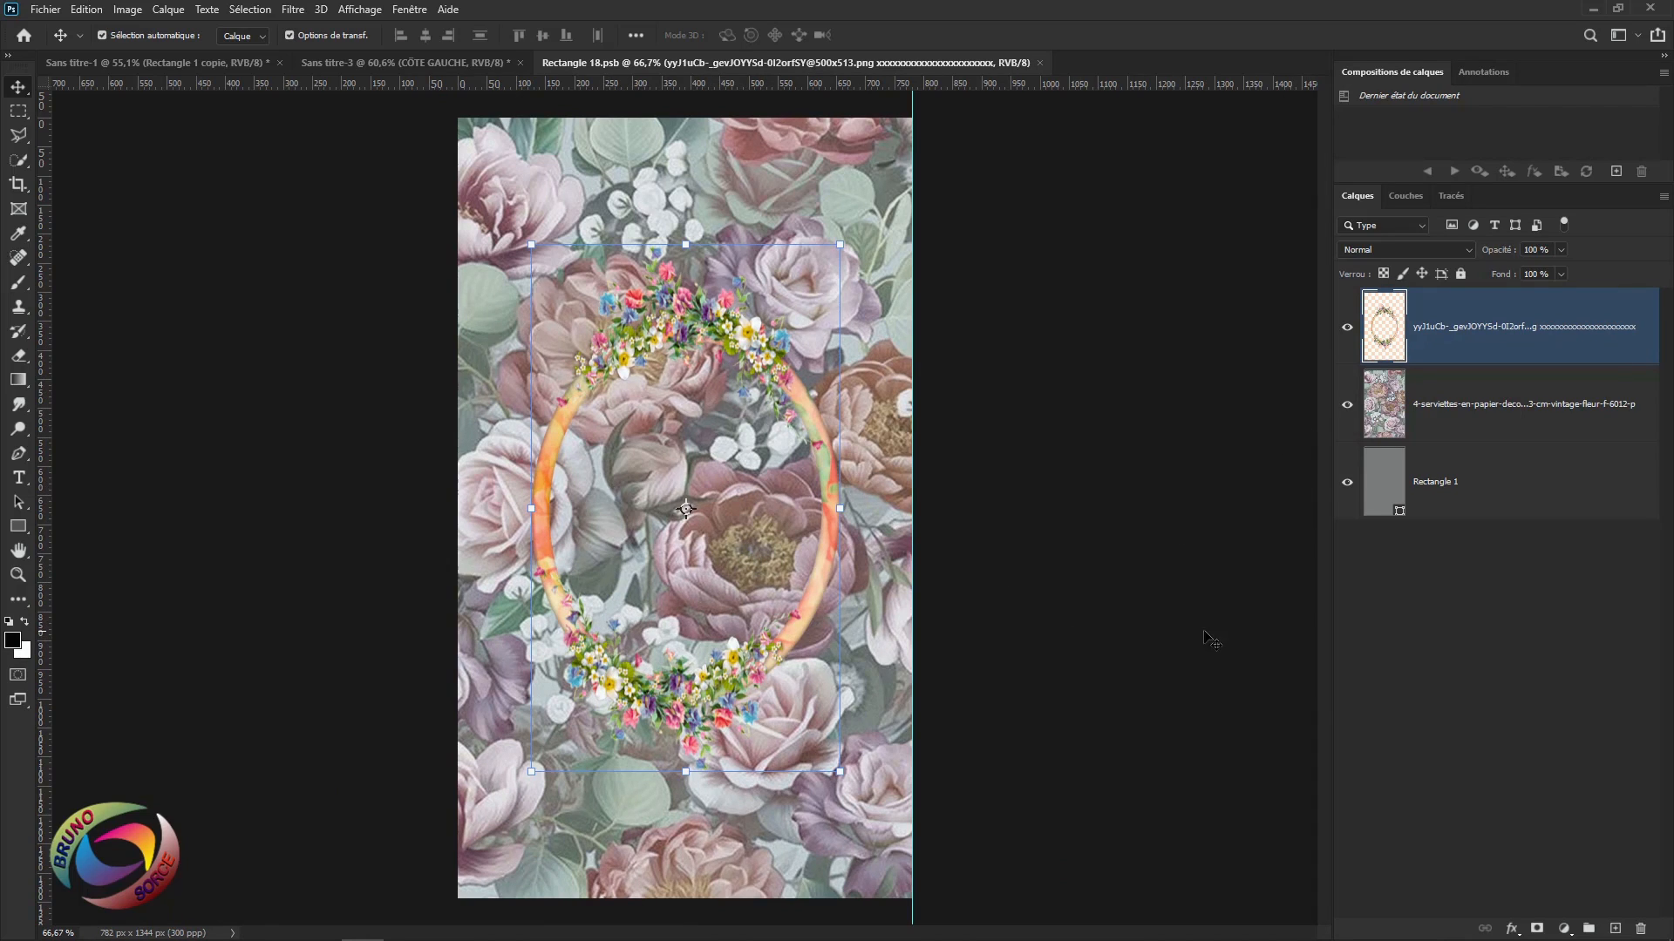
# Add a Courbes 1 curve (input 172, output 85) darkening the floral pattern, clipped to it.
pyautogui.click(1481, 417)
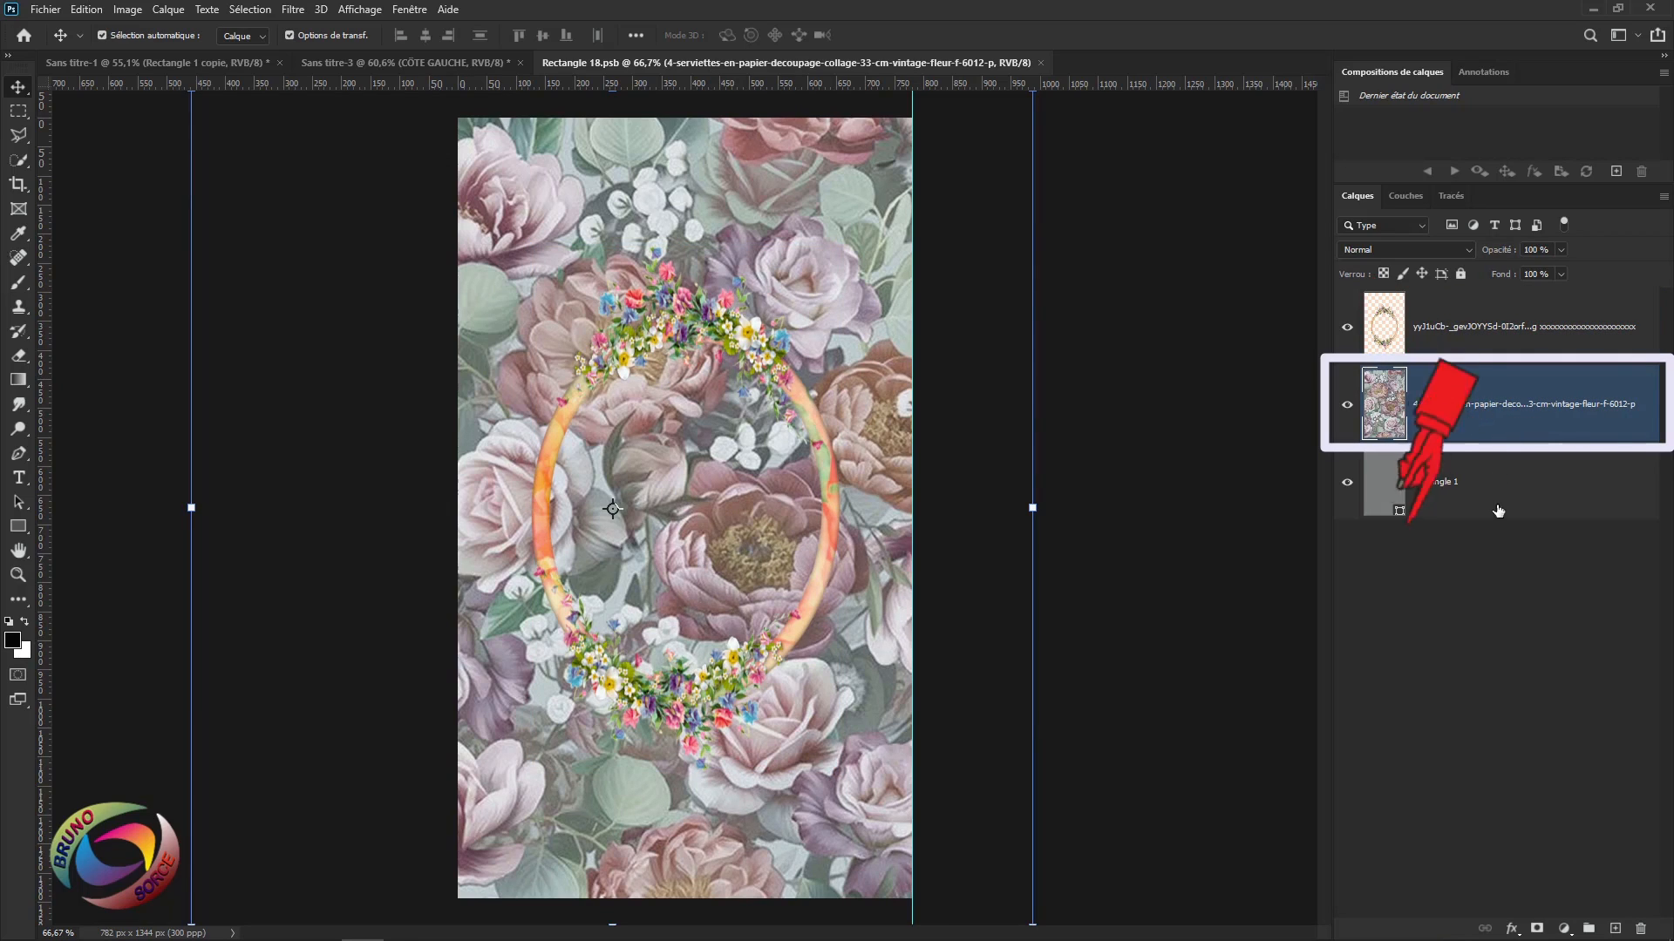
pyautogui.click(1564, 930)
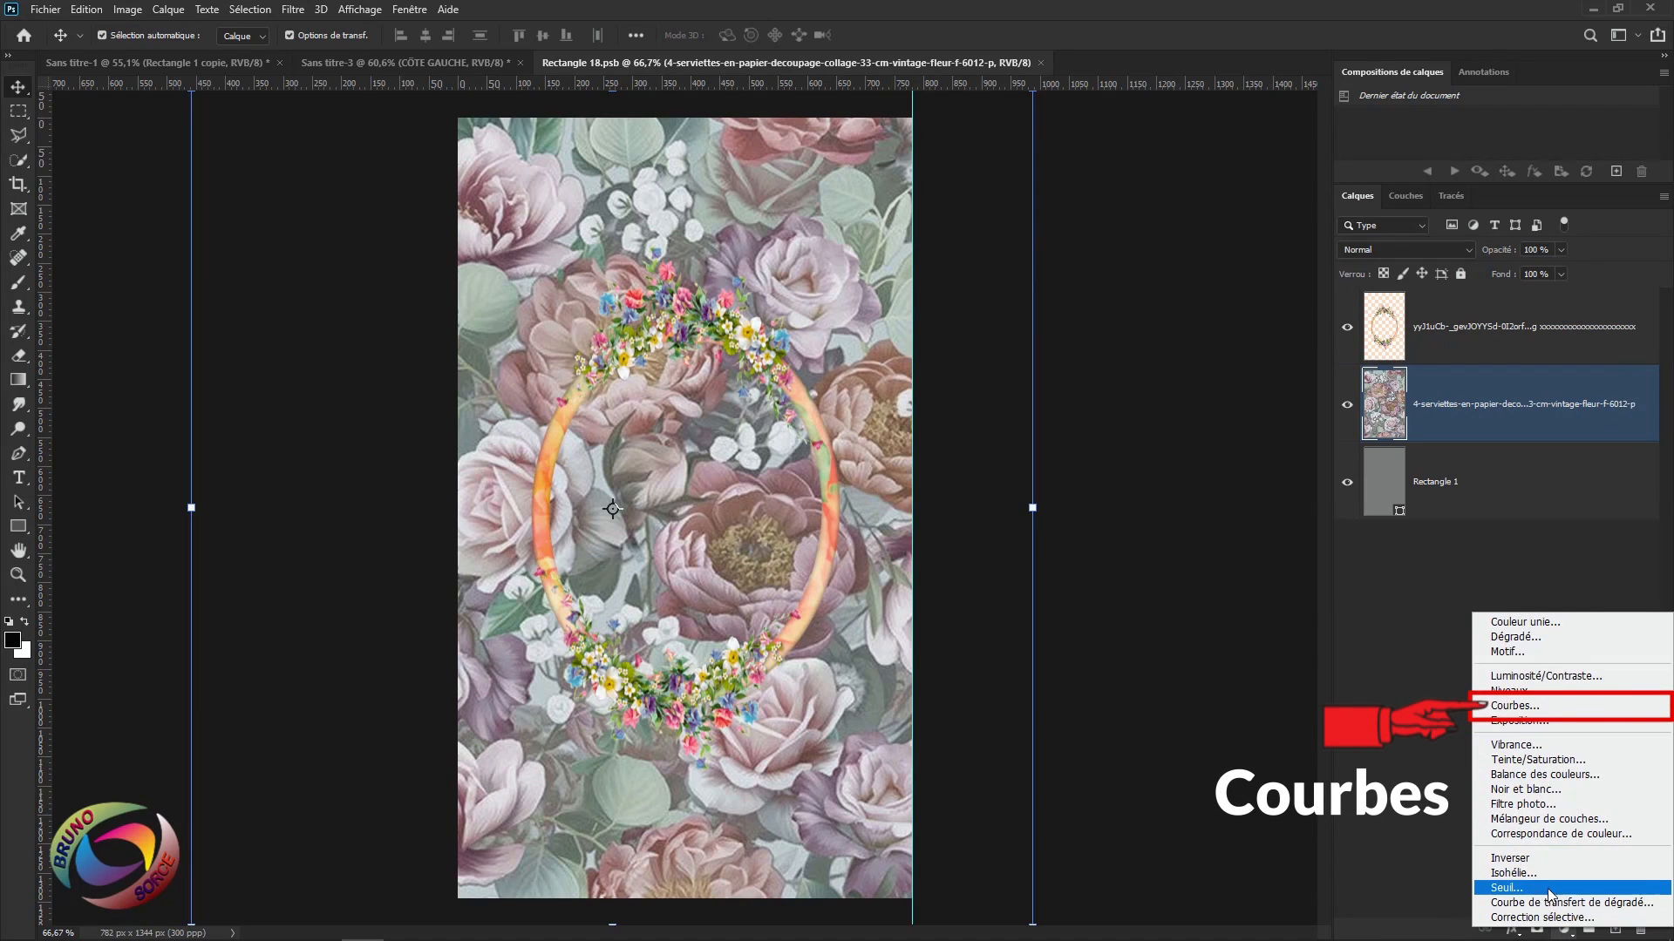
pyautogui.click(1508, 708)
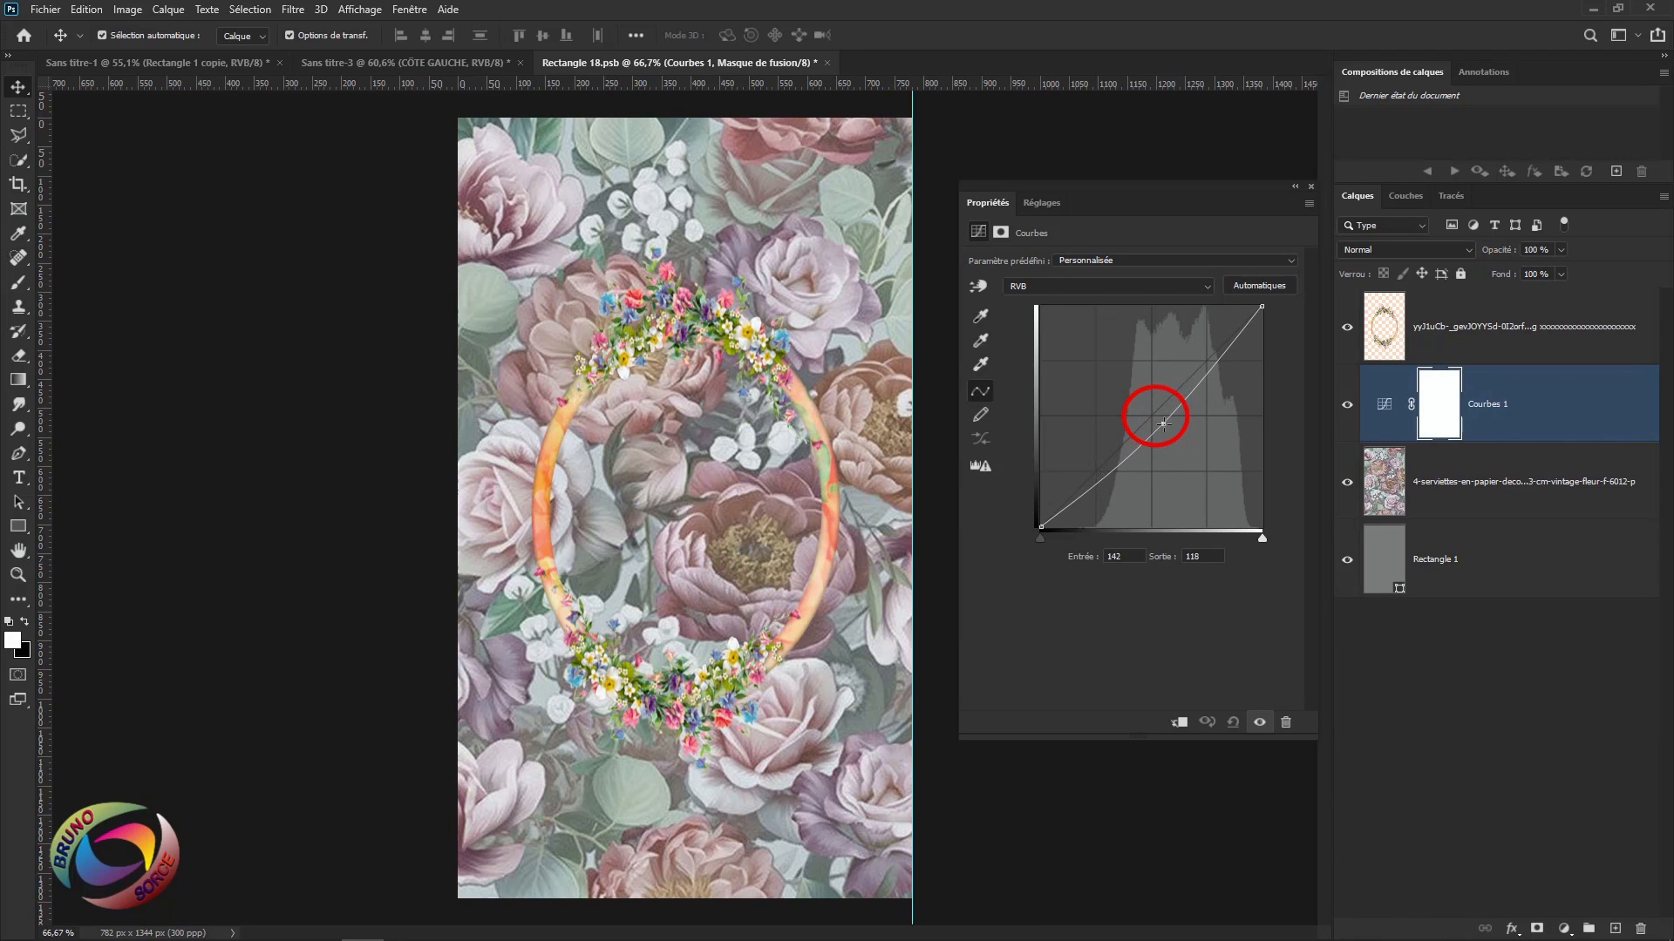
pyautogui.moveTo(1153, 415); pyautogui.dragTo(1190, 453)
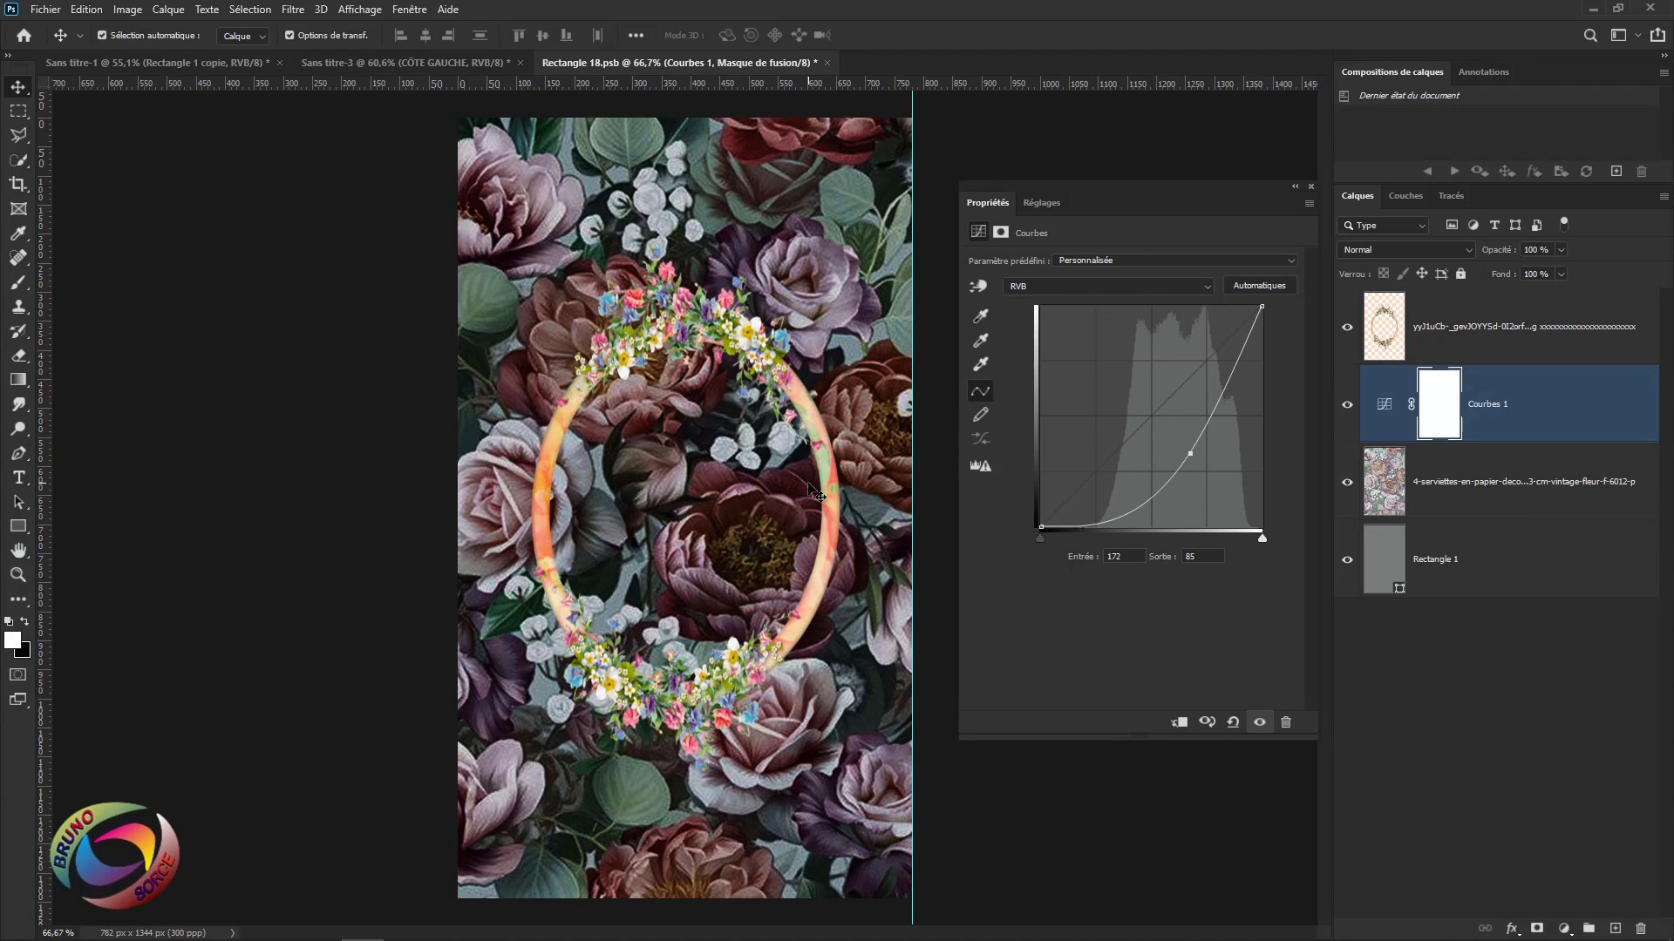
pyautogui.hotkey('ctrl', 'alt', 'g')
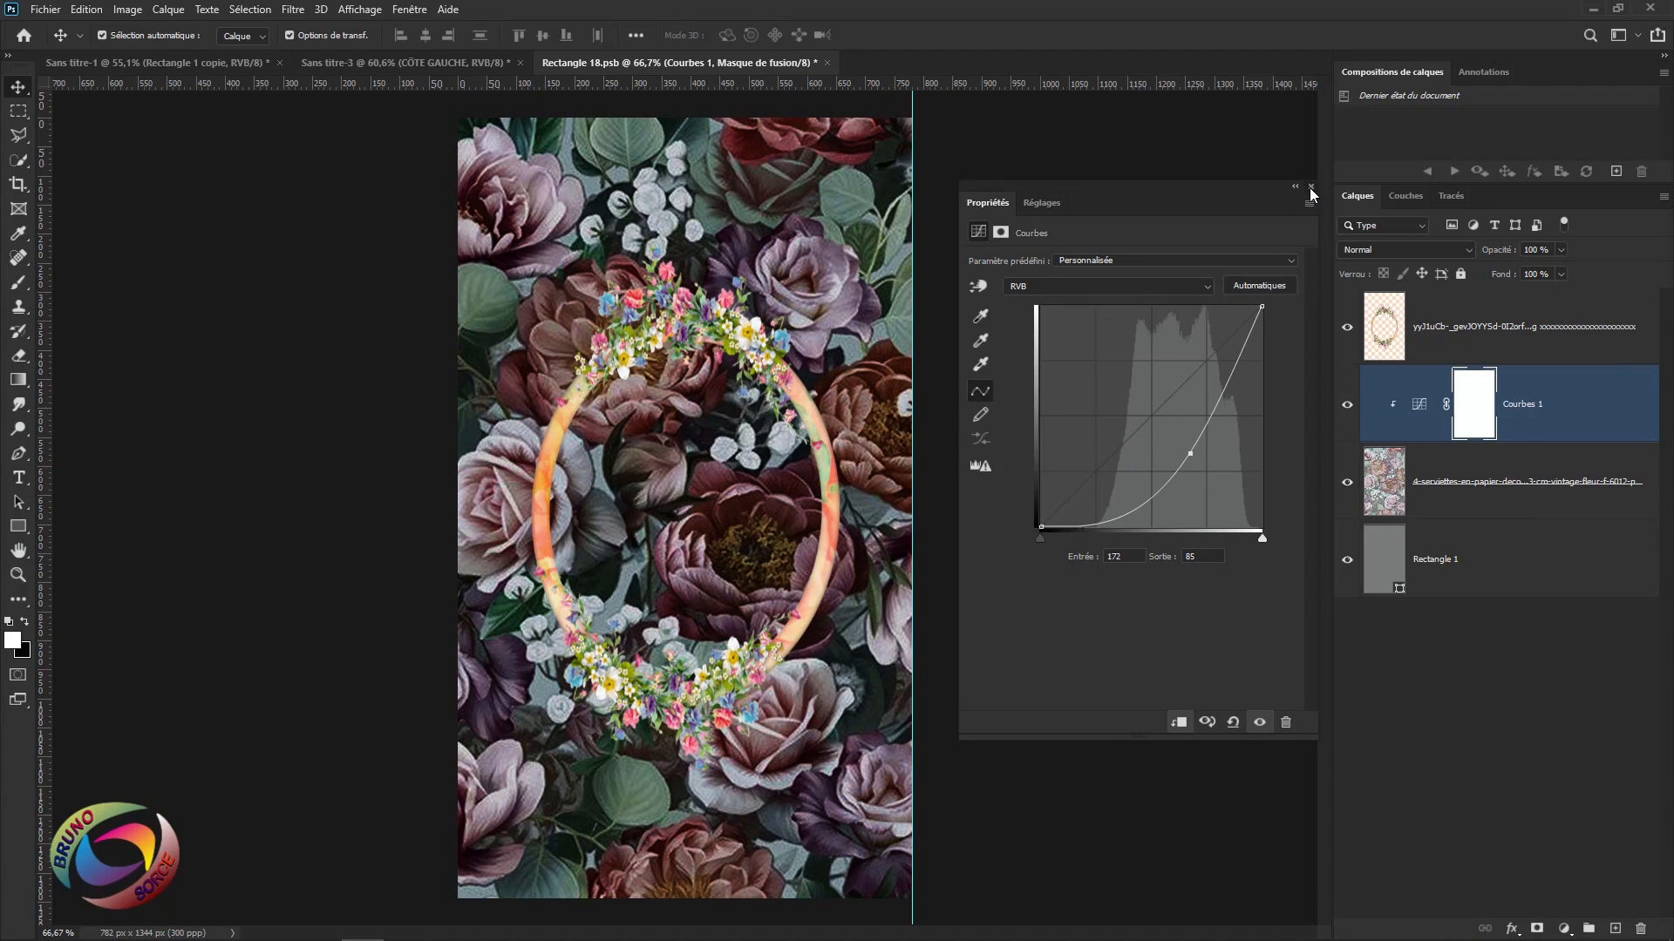
pyautogui.click(1311, 188)
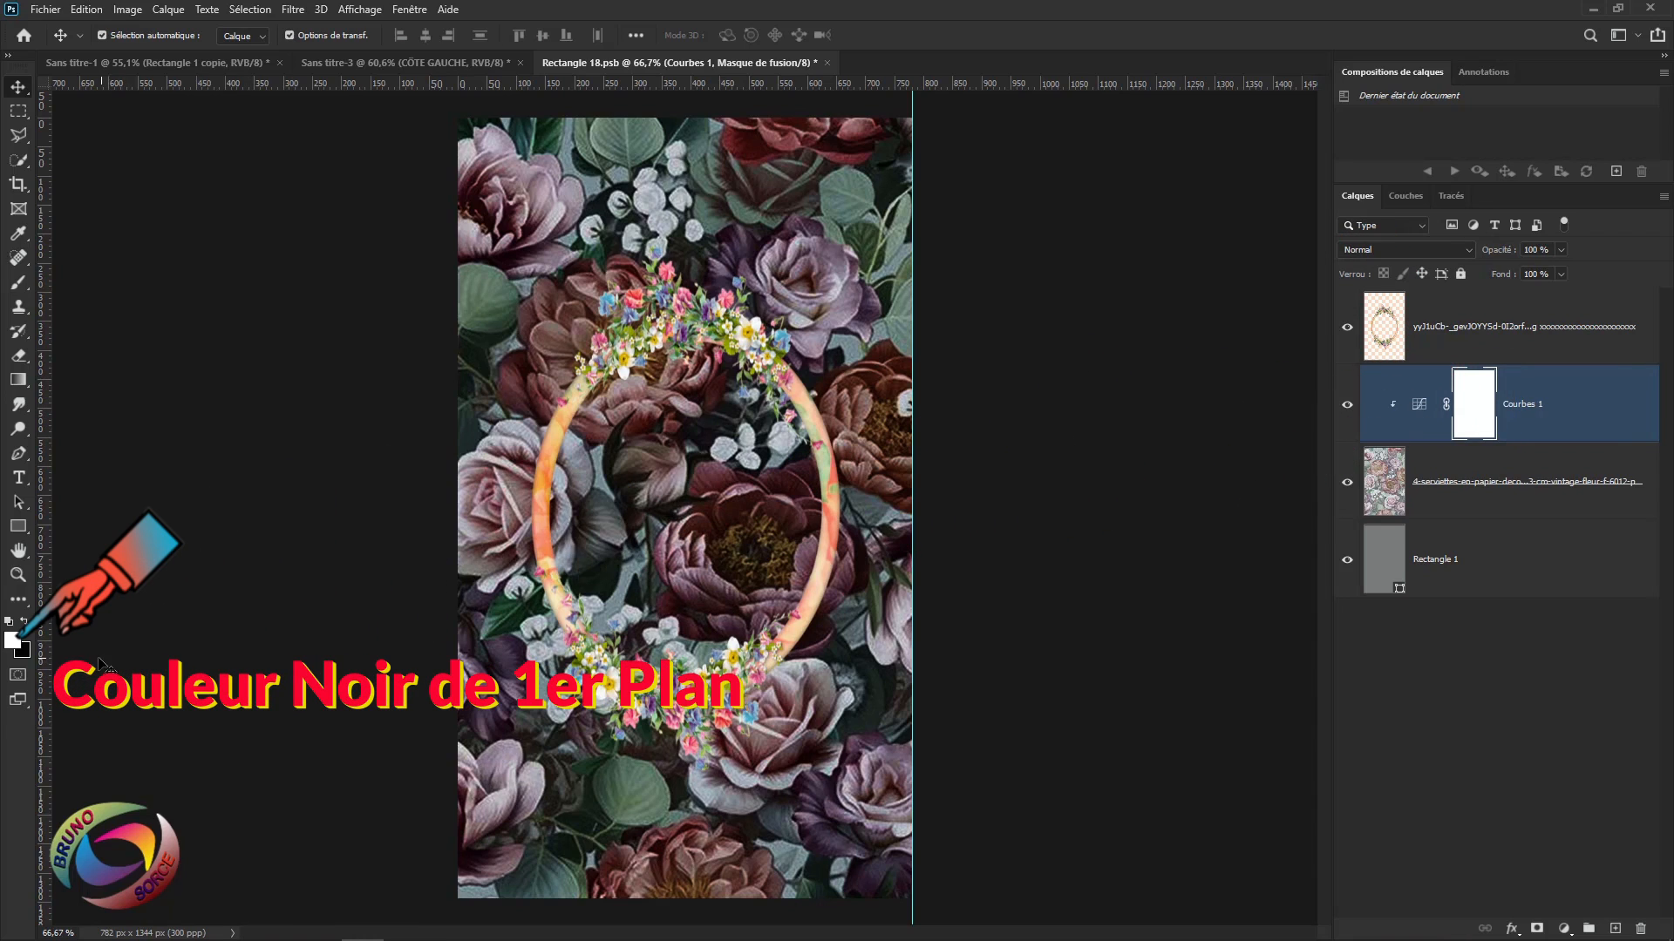
# Mask the curves darkening to inside the wreath, then save and close the left-panel smart object.
pyautogui.press('x')
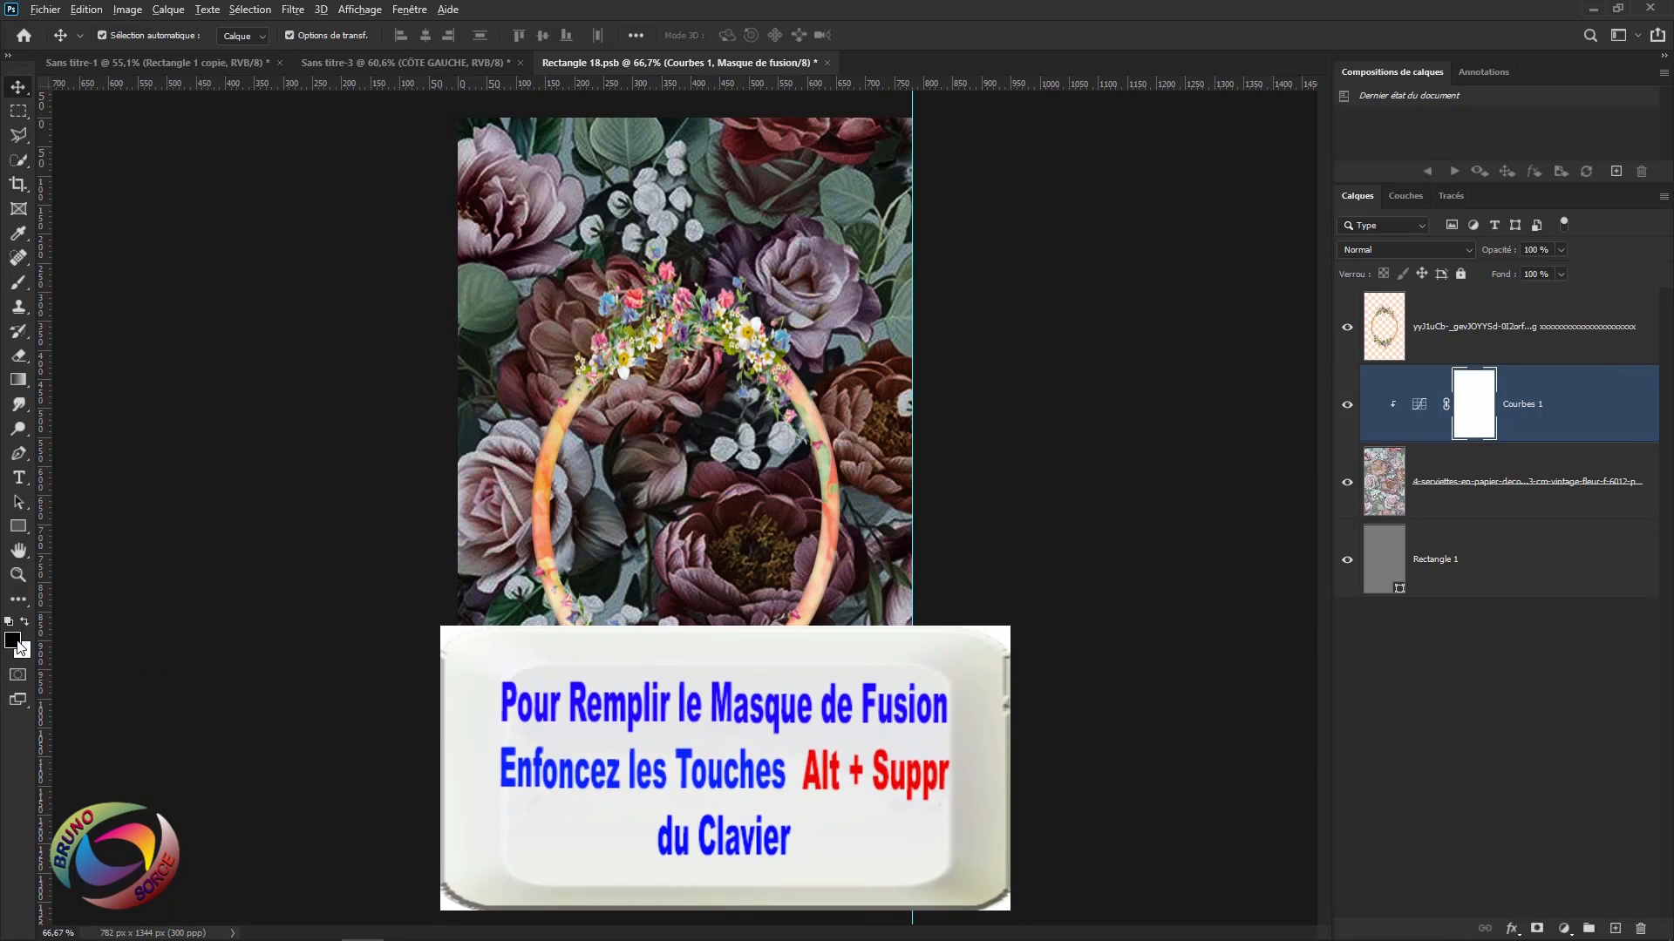
pyautogui.hotkey('alt', 'Delete')
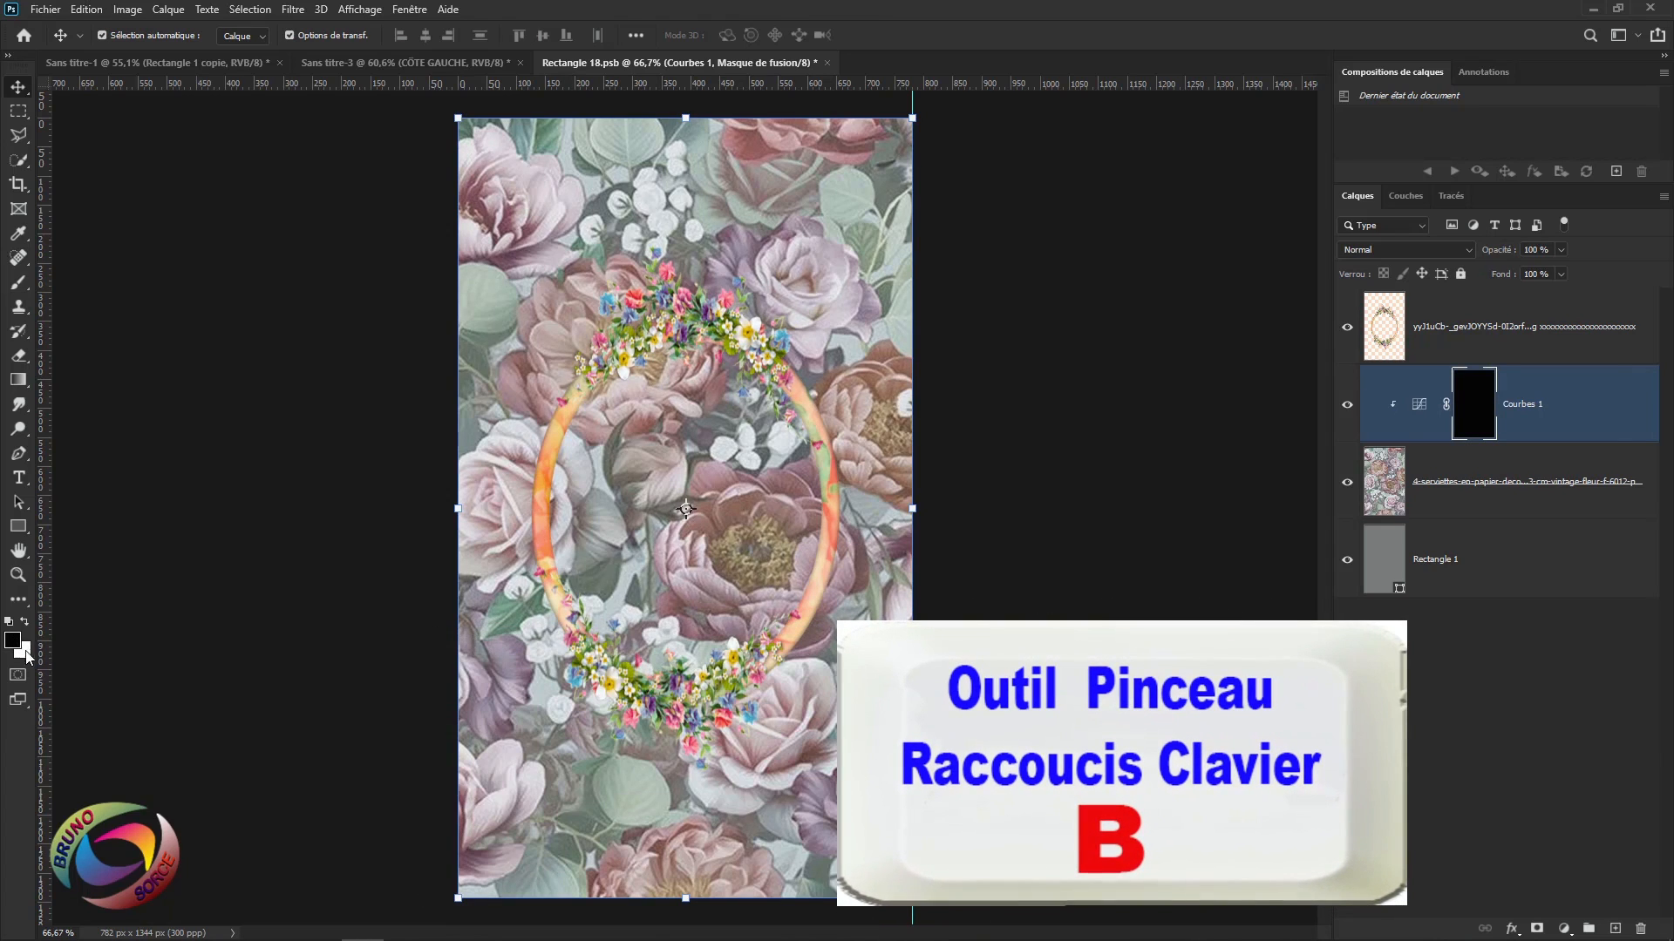
pyautogui.press('b')
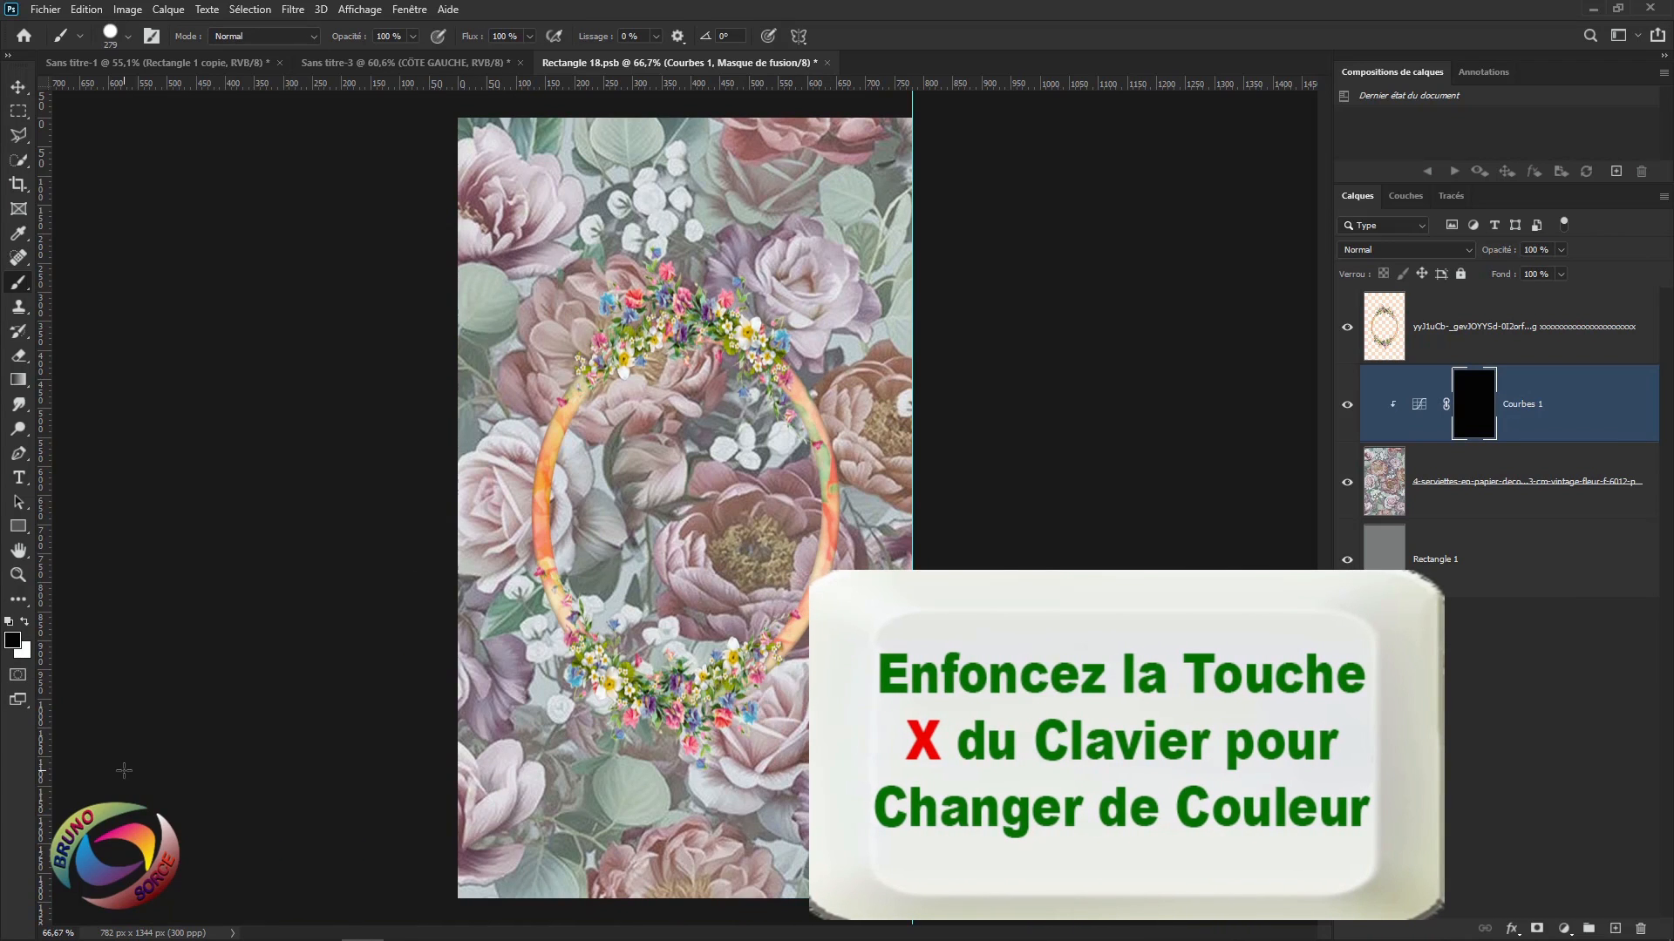
pyautogui.press('x')
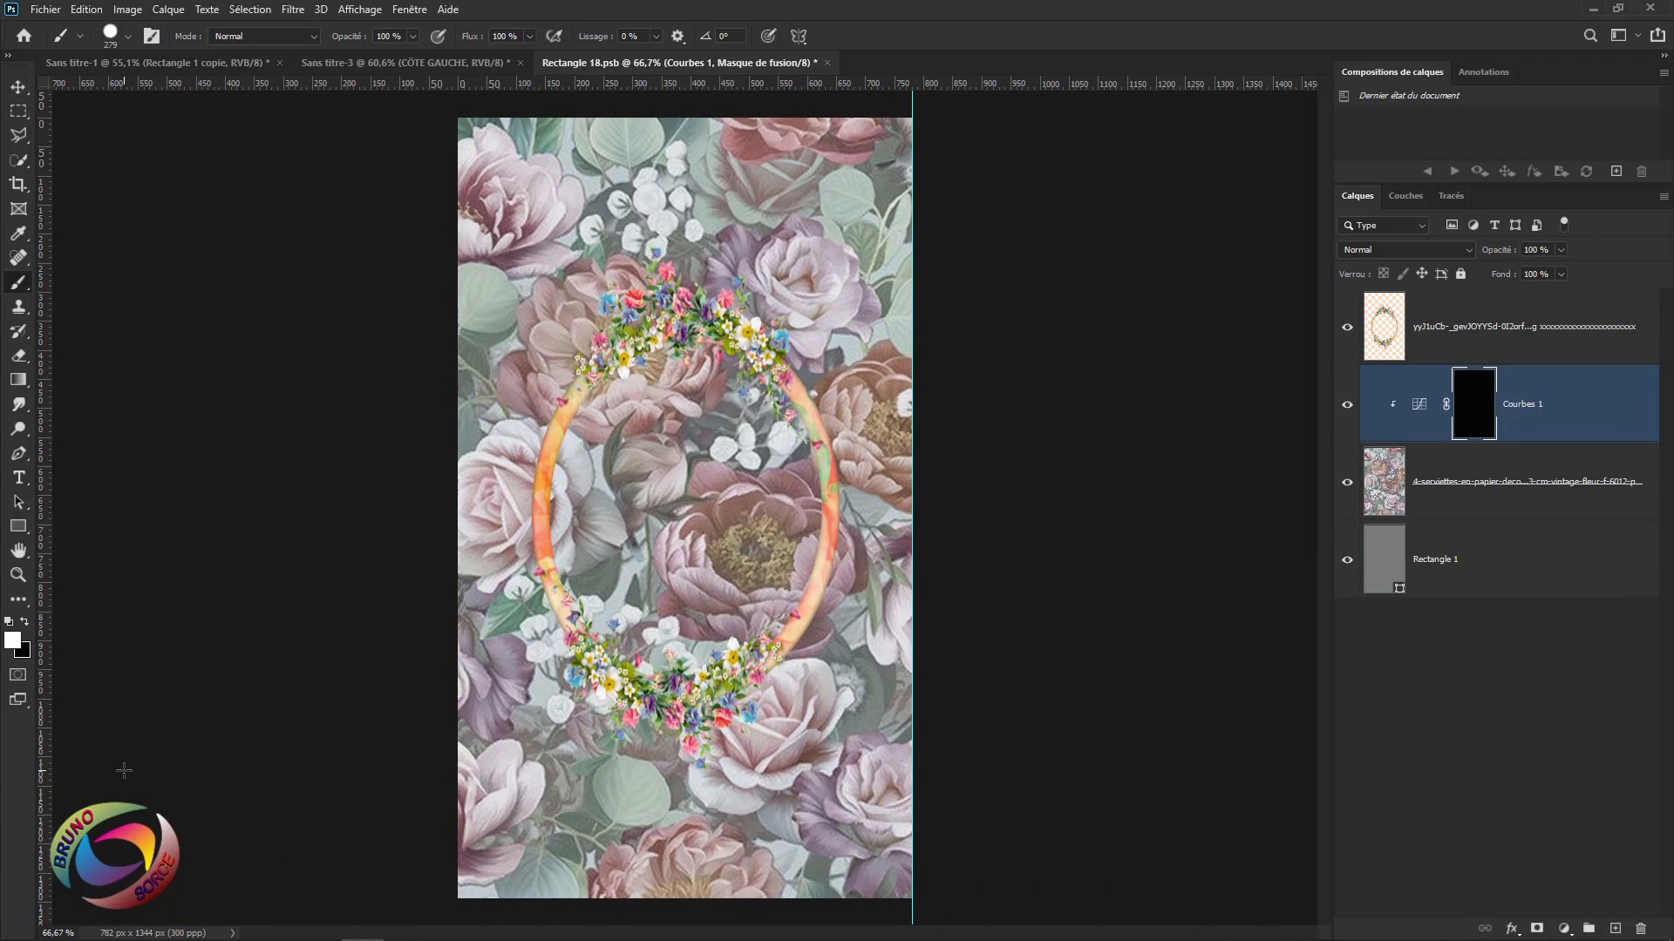
pyautogui.moveTo(678, 405)
pyautogui.mouseDown()
pyautogui.moveTo(635, 461)
pyautogui.moveTo(630, 529)
pyautogui.moveTo(669, 612)
pyautogui.moveTo(729, 569)
pyautogui.moveTo(635, 549)
pyautogui.moveTo(688, 617)
pyautogui.moveTo(703, 523)
pyautogui.moveTo(672, 485)
pyautogui.moveTo(718, 499)
pyautogui.mouseUp()
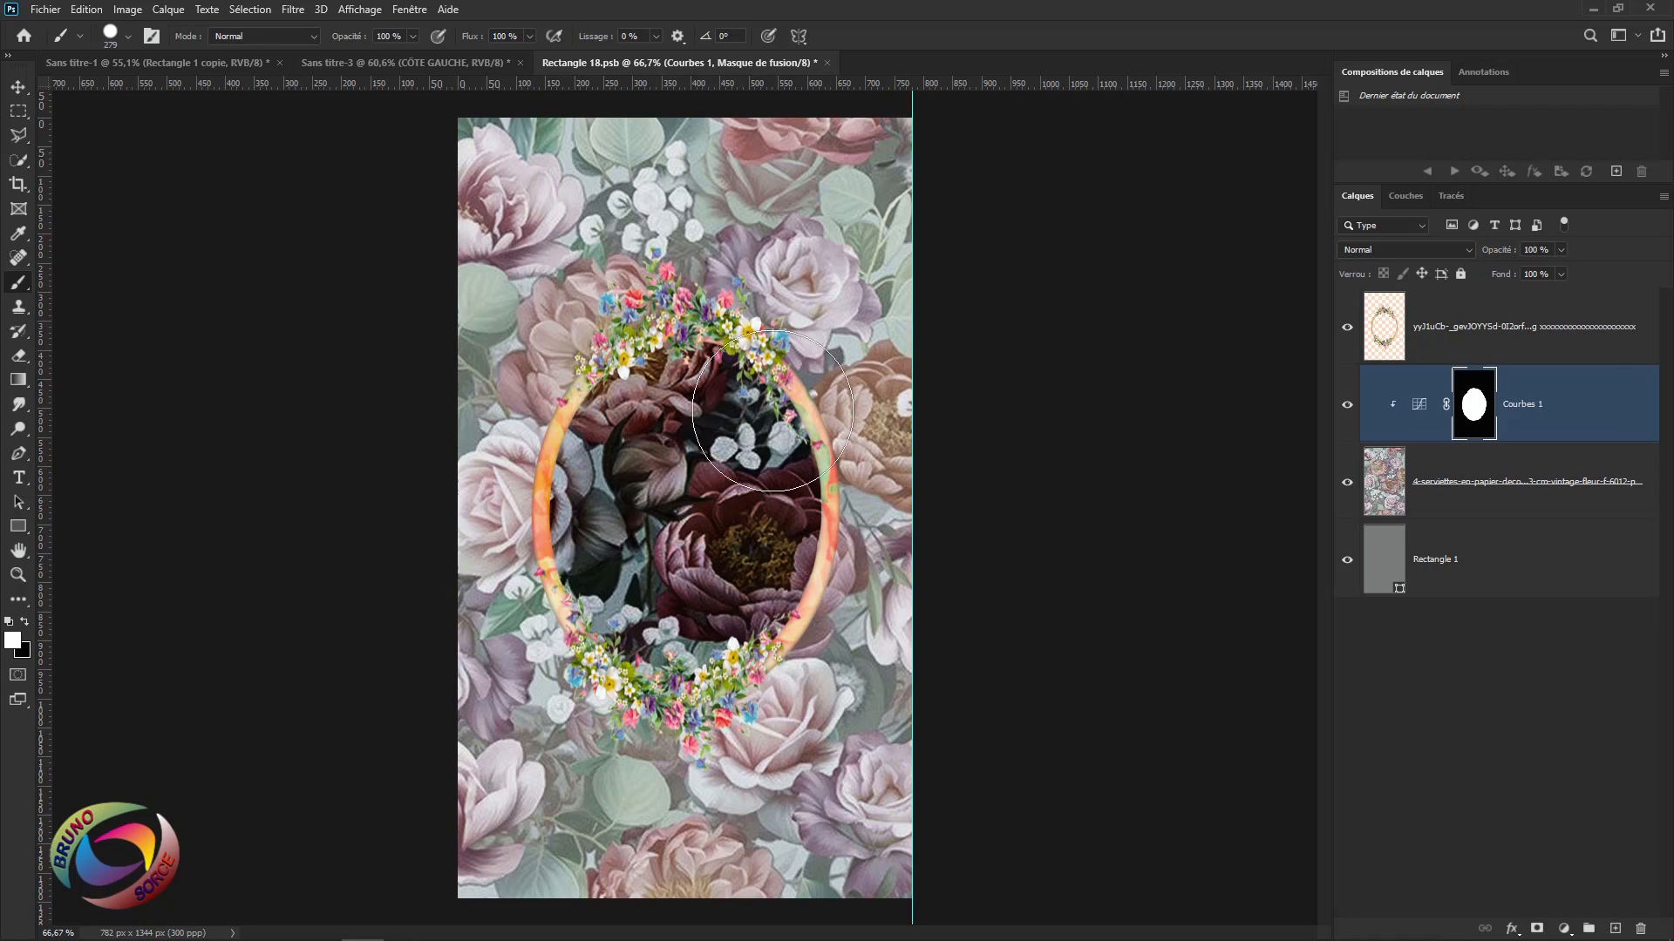
pyautogui.click(828, 63)
pyautogui.click(763, 356)
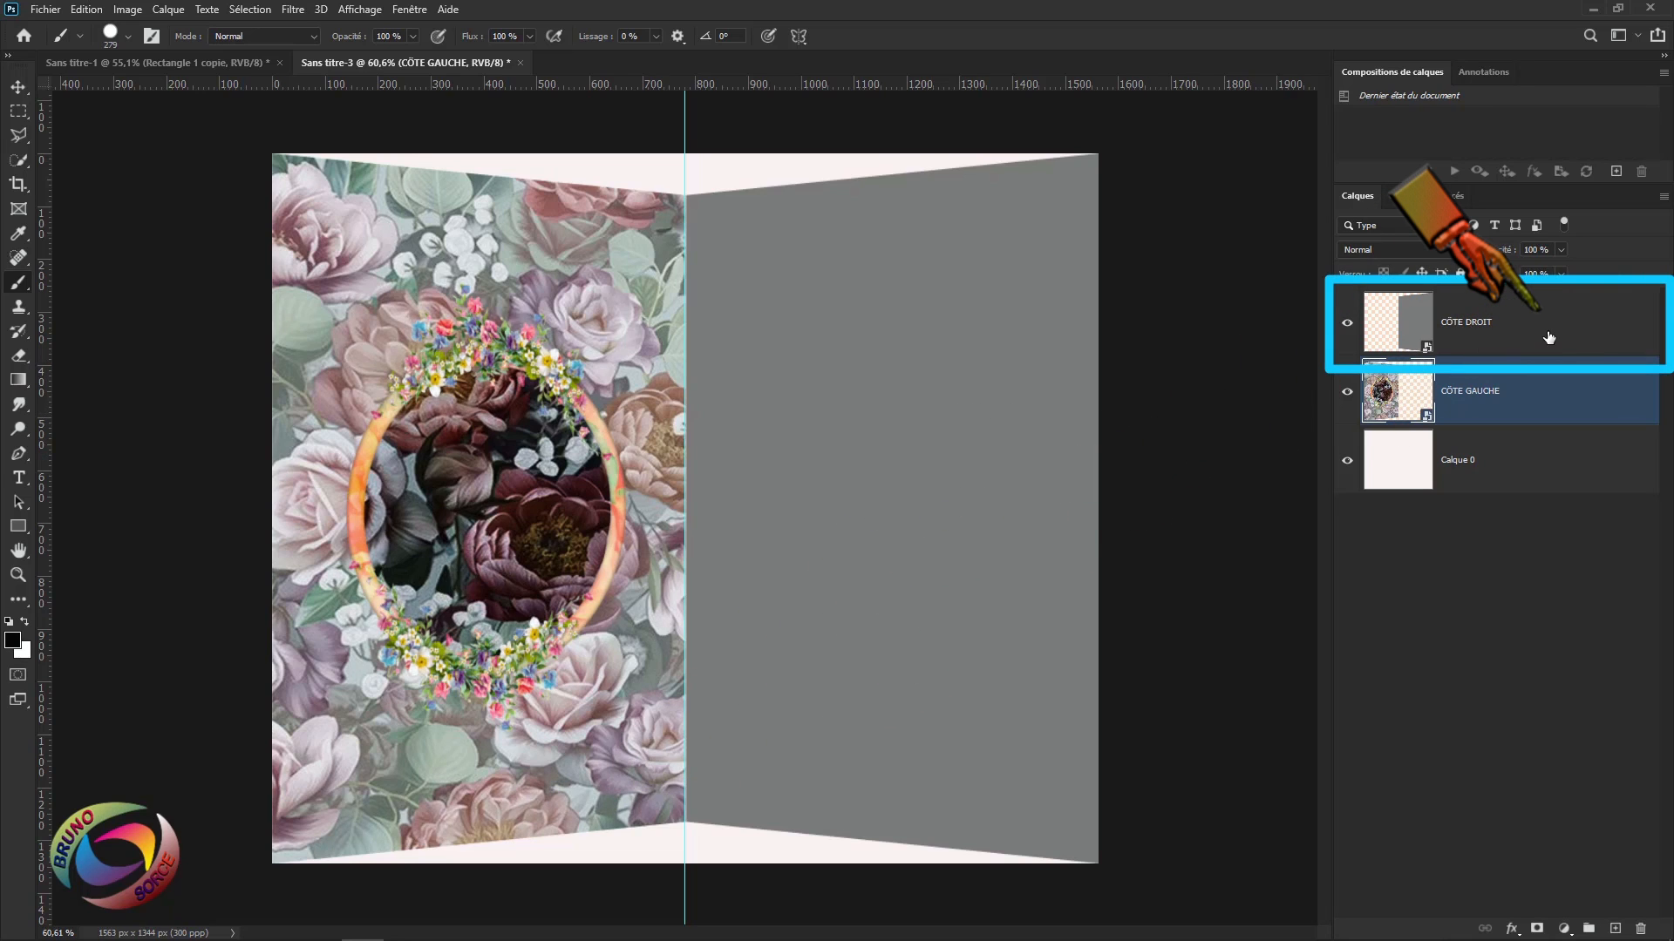
# Open the CÔTE DROIT smart object as Rectangle 19.psb and bring up the adjustment layer list.
pyautogui.click(1521, 339)
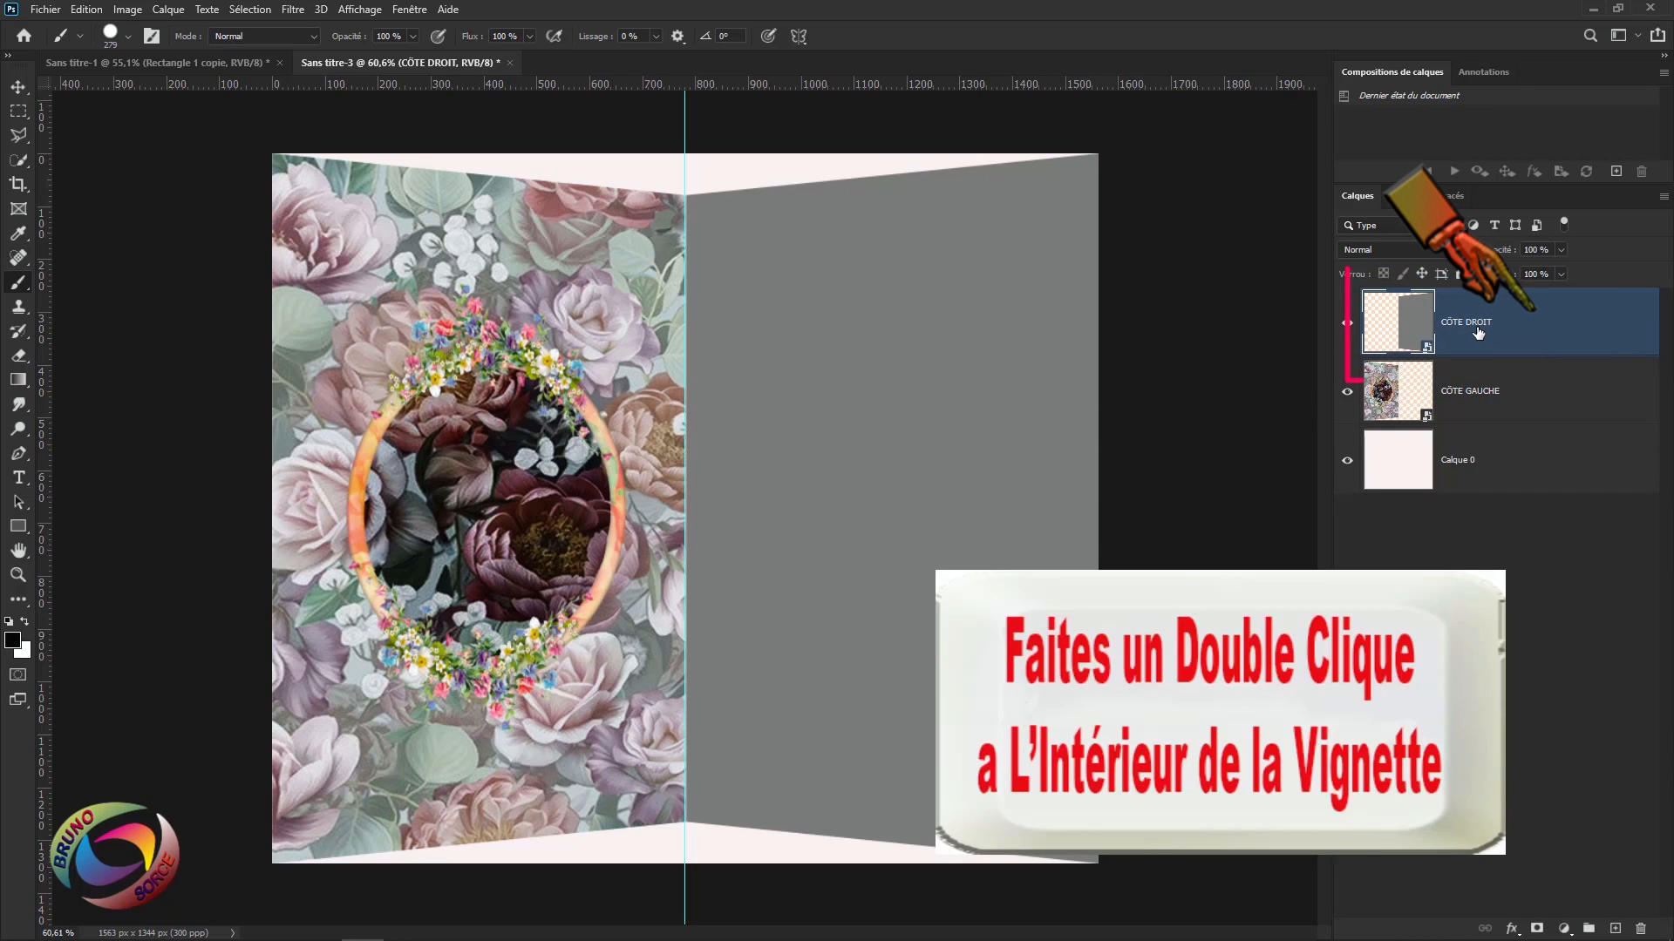
pyautogui.doubleClick(1400, 330)
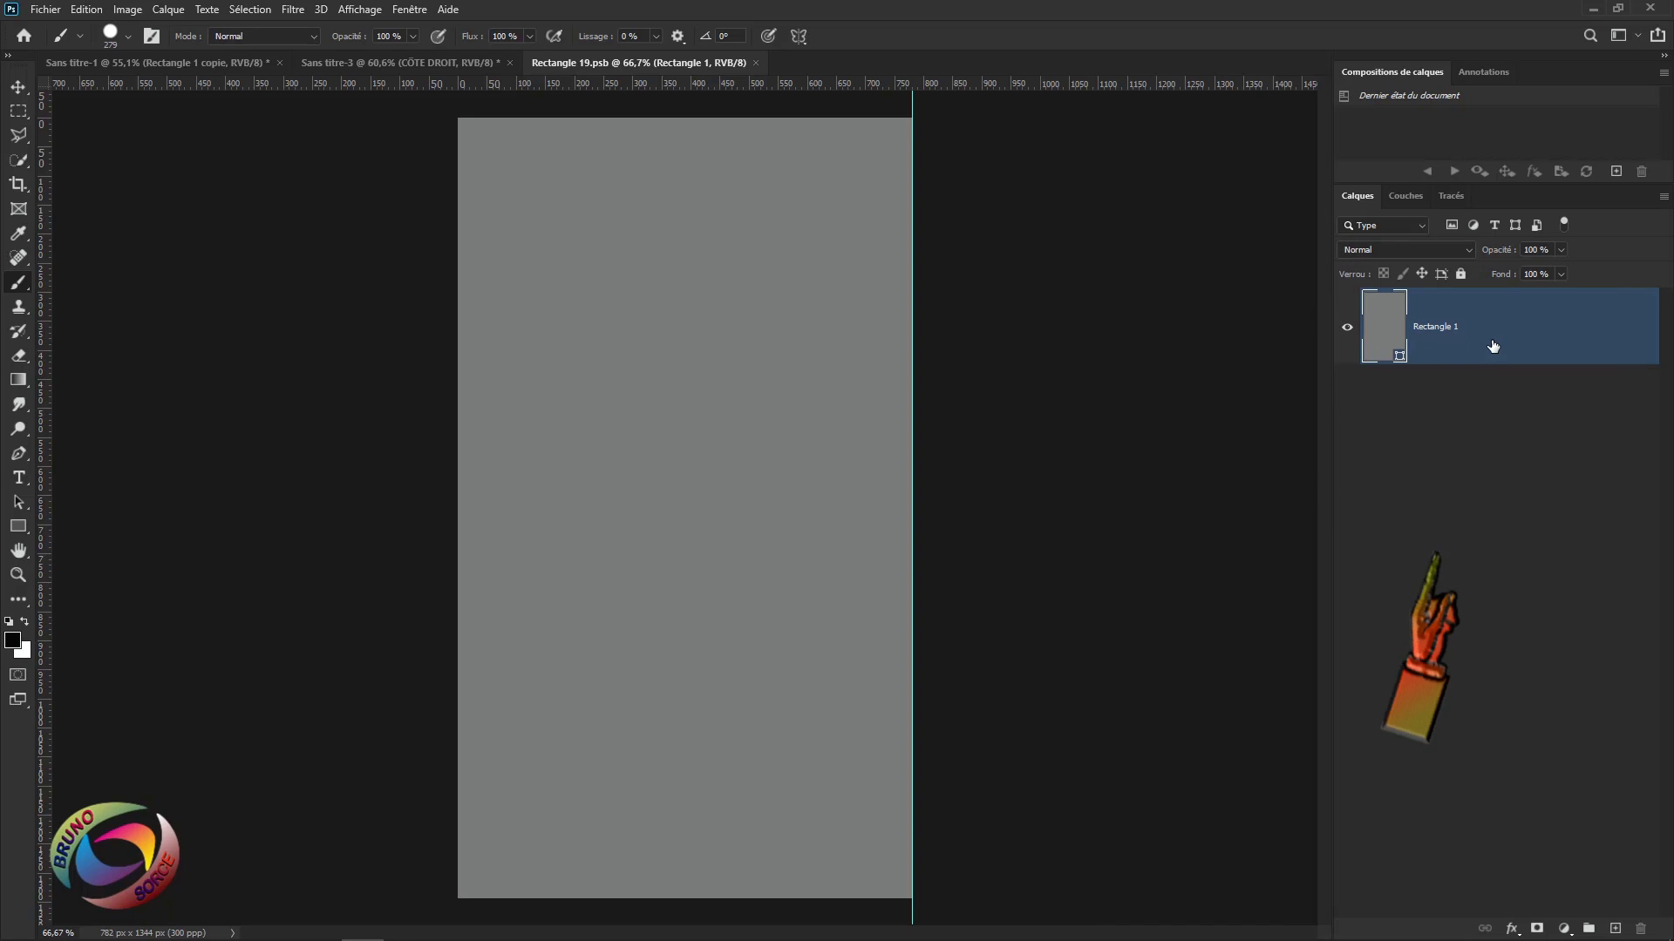
pyautogui.click(1564, 929)
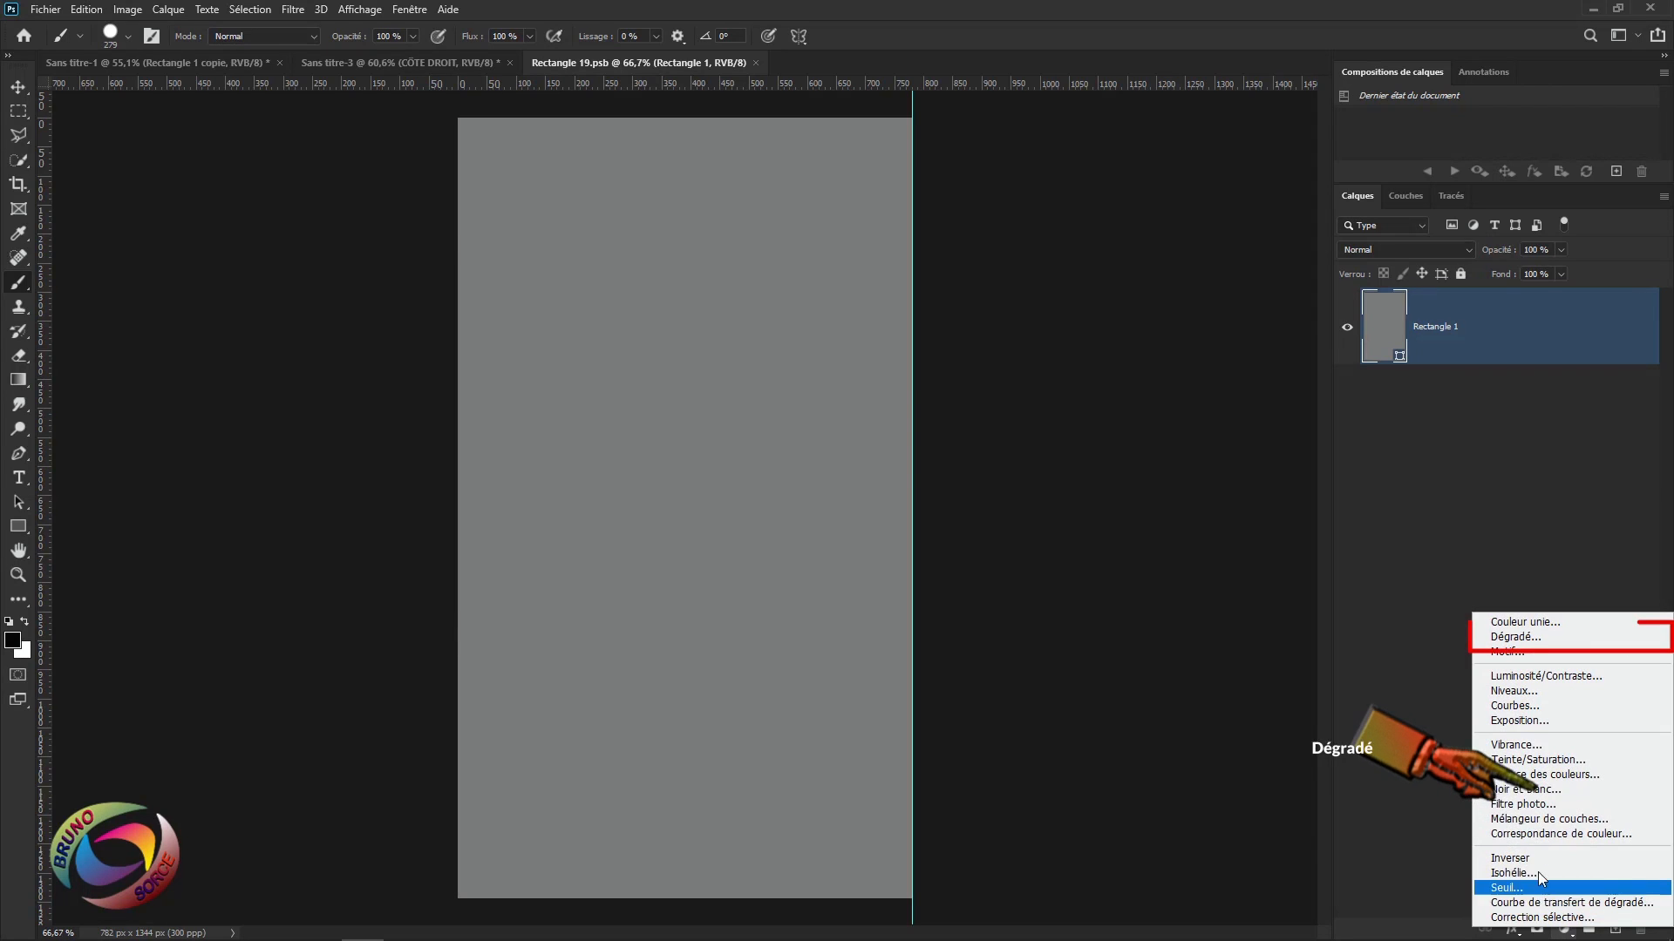
# Add a gradient fill layer using the Roses > Rose_09 pink gradient.
pyautogui.click(1508, 645)
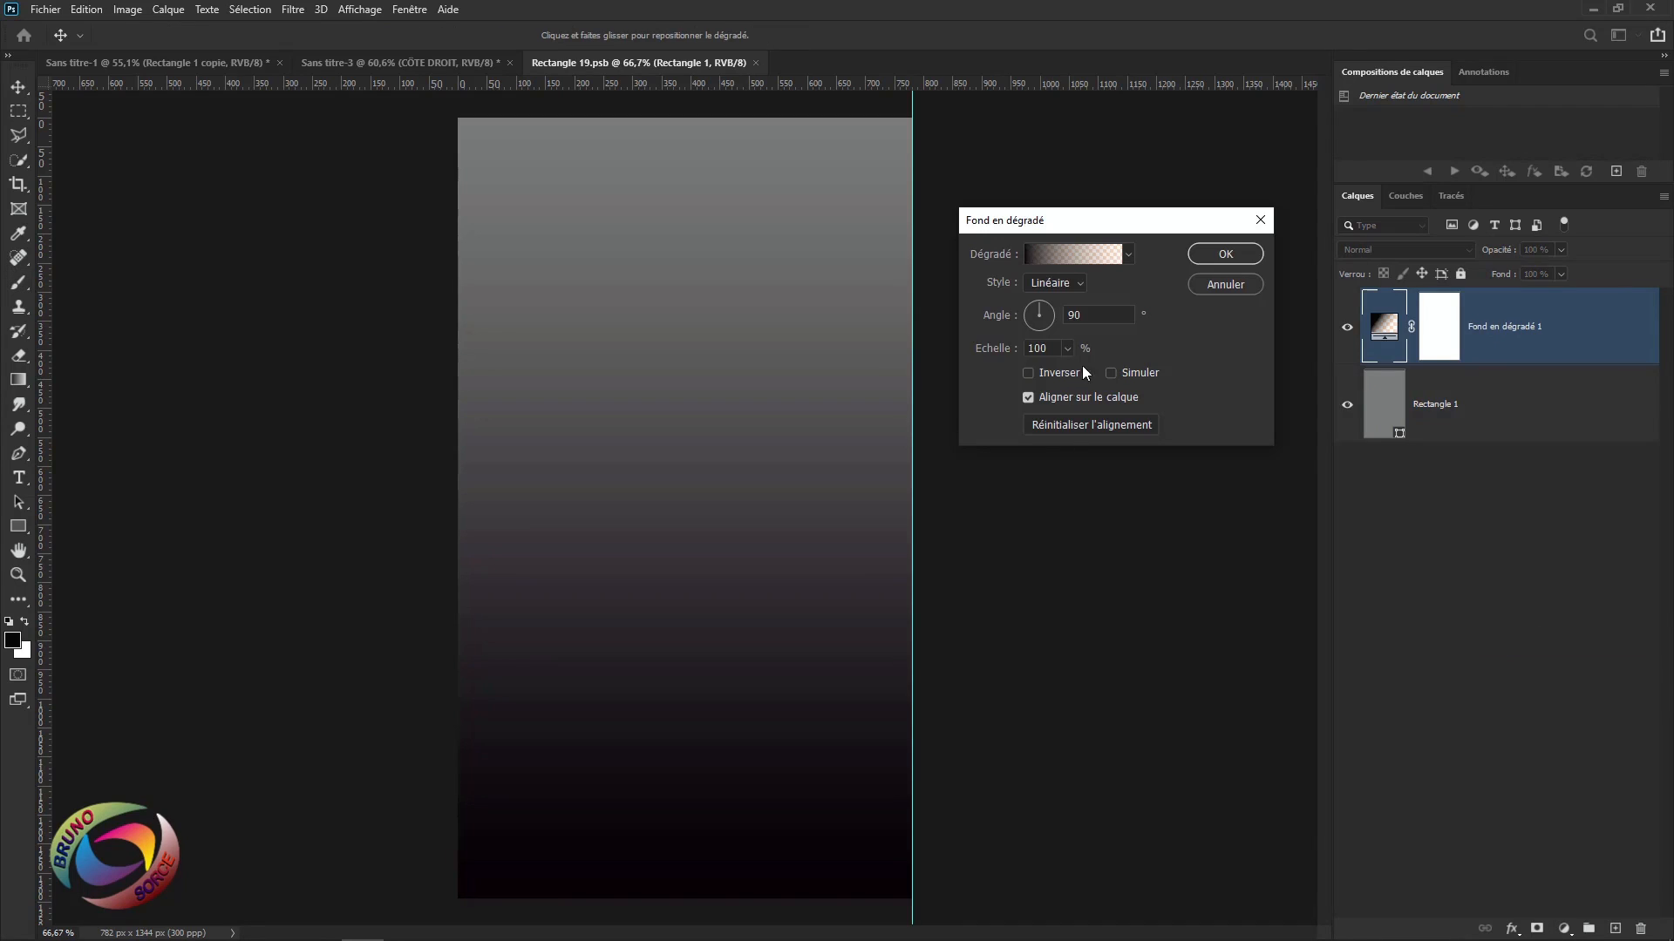
pyautogui.click(1073, 255)
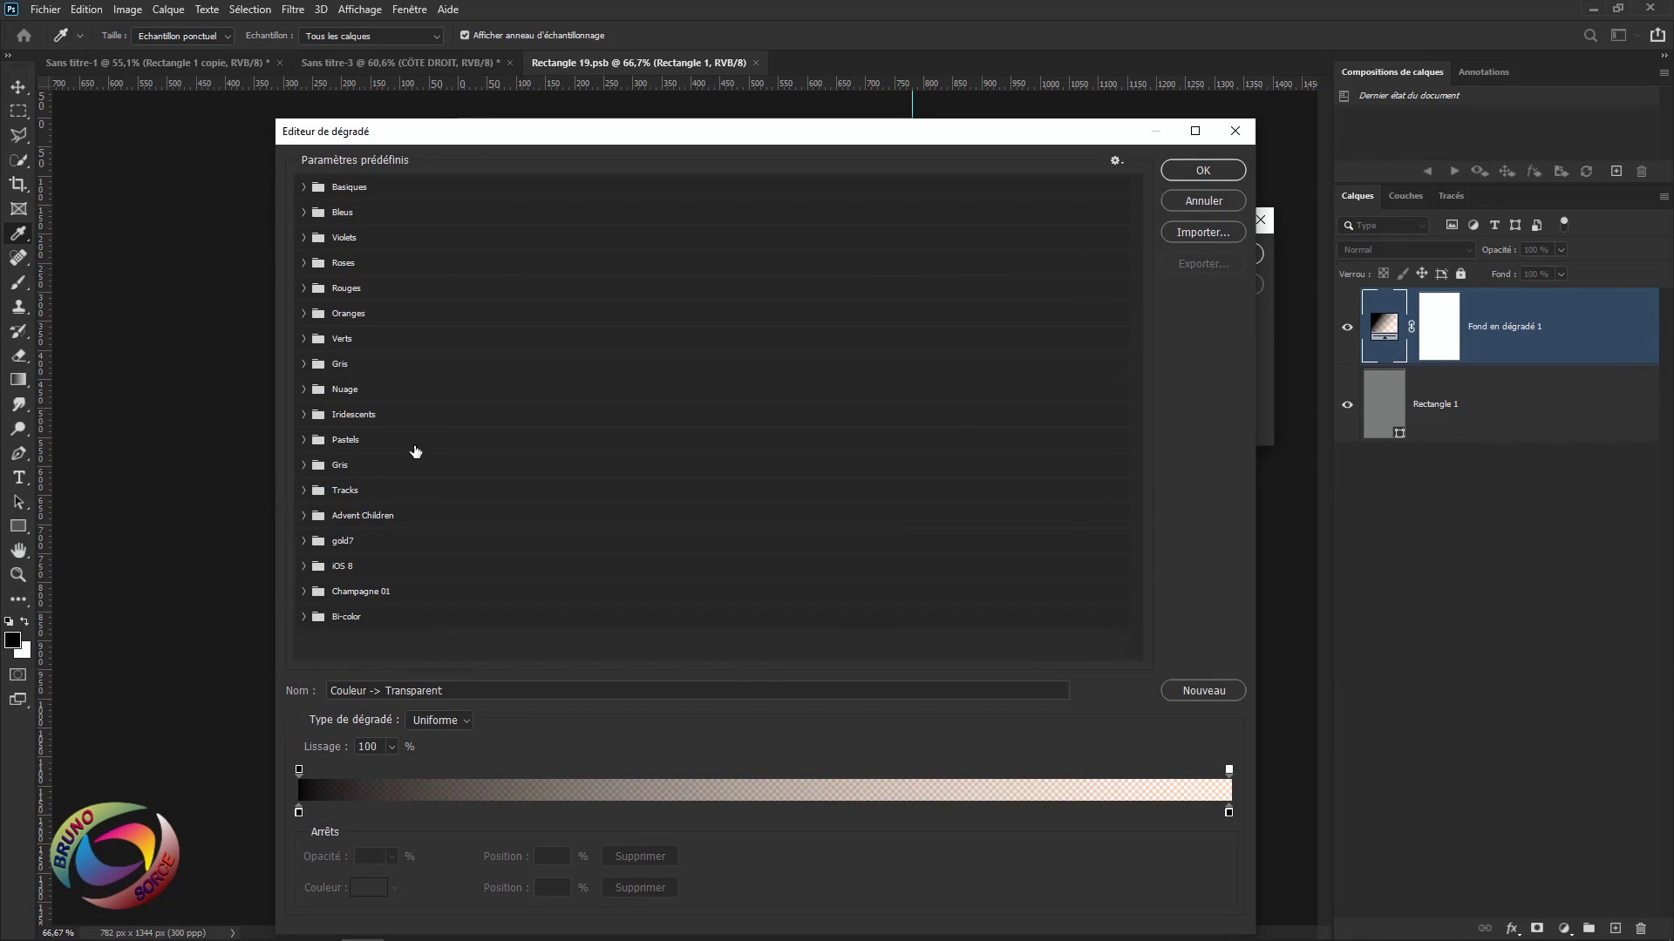
pyautogui.click(304, 262)
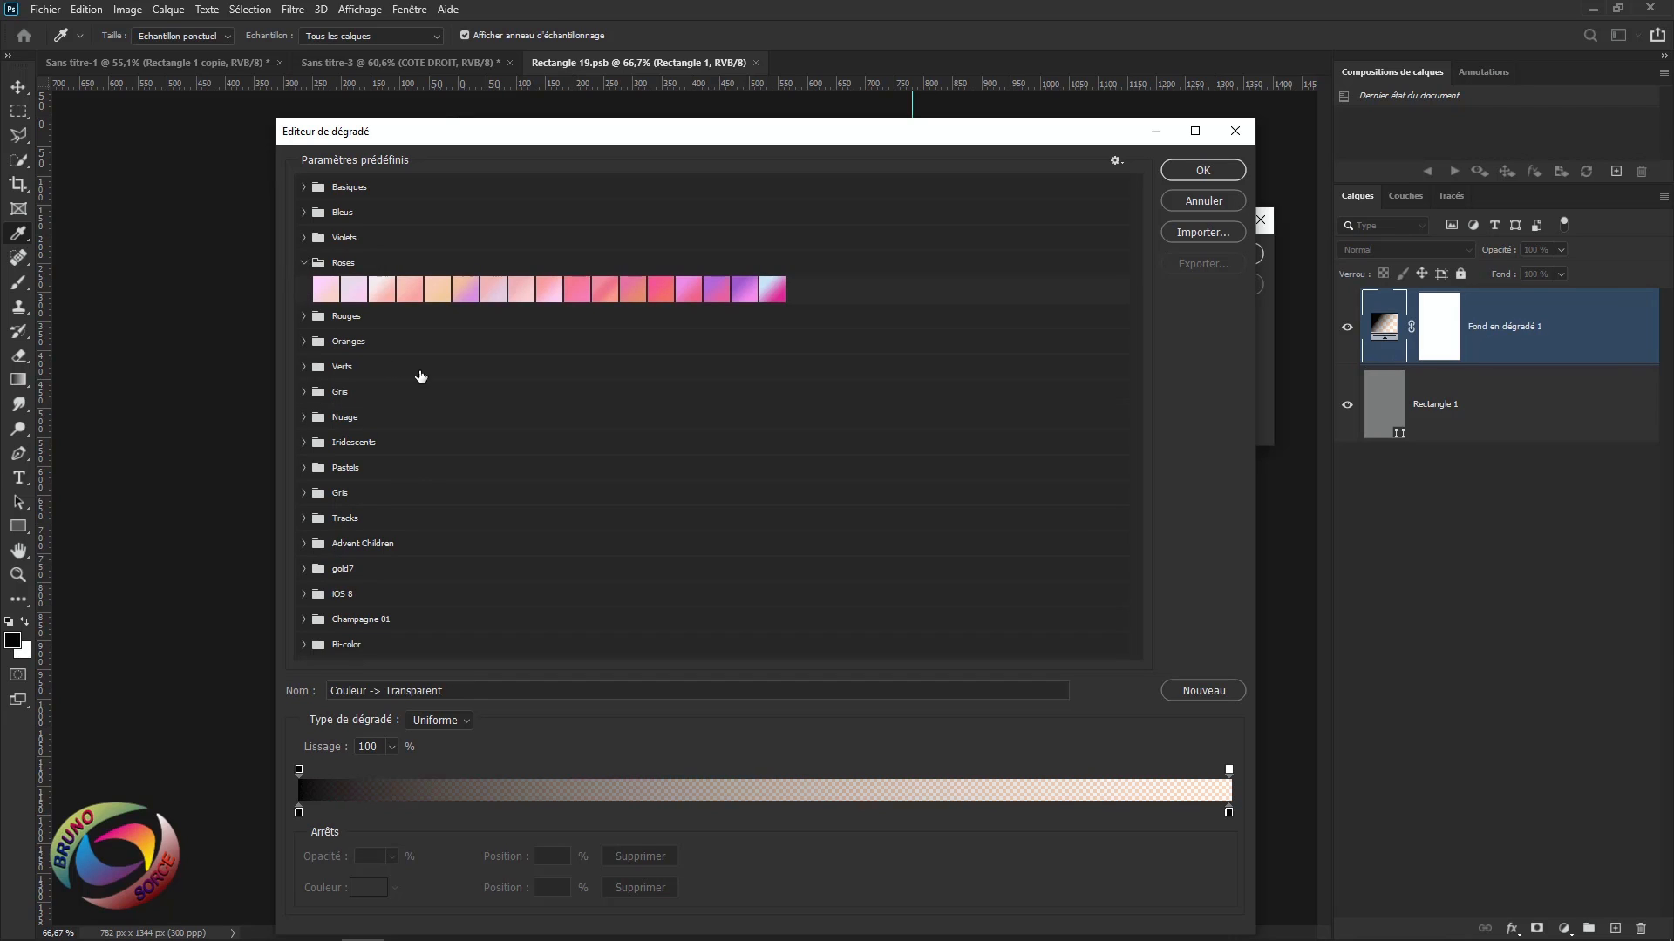
pyautogui.click(549, 293)
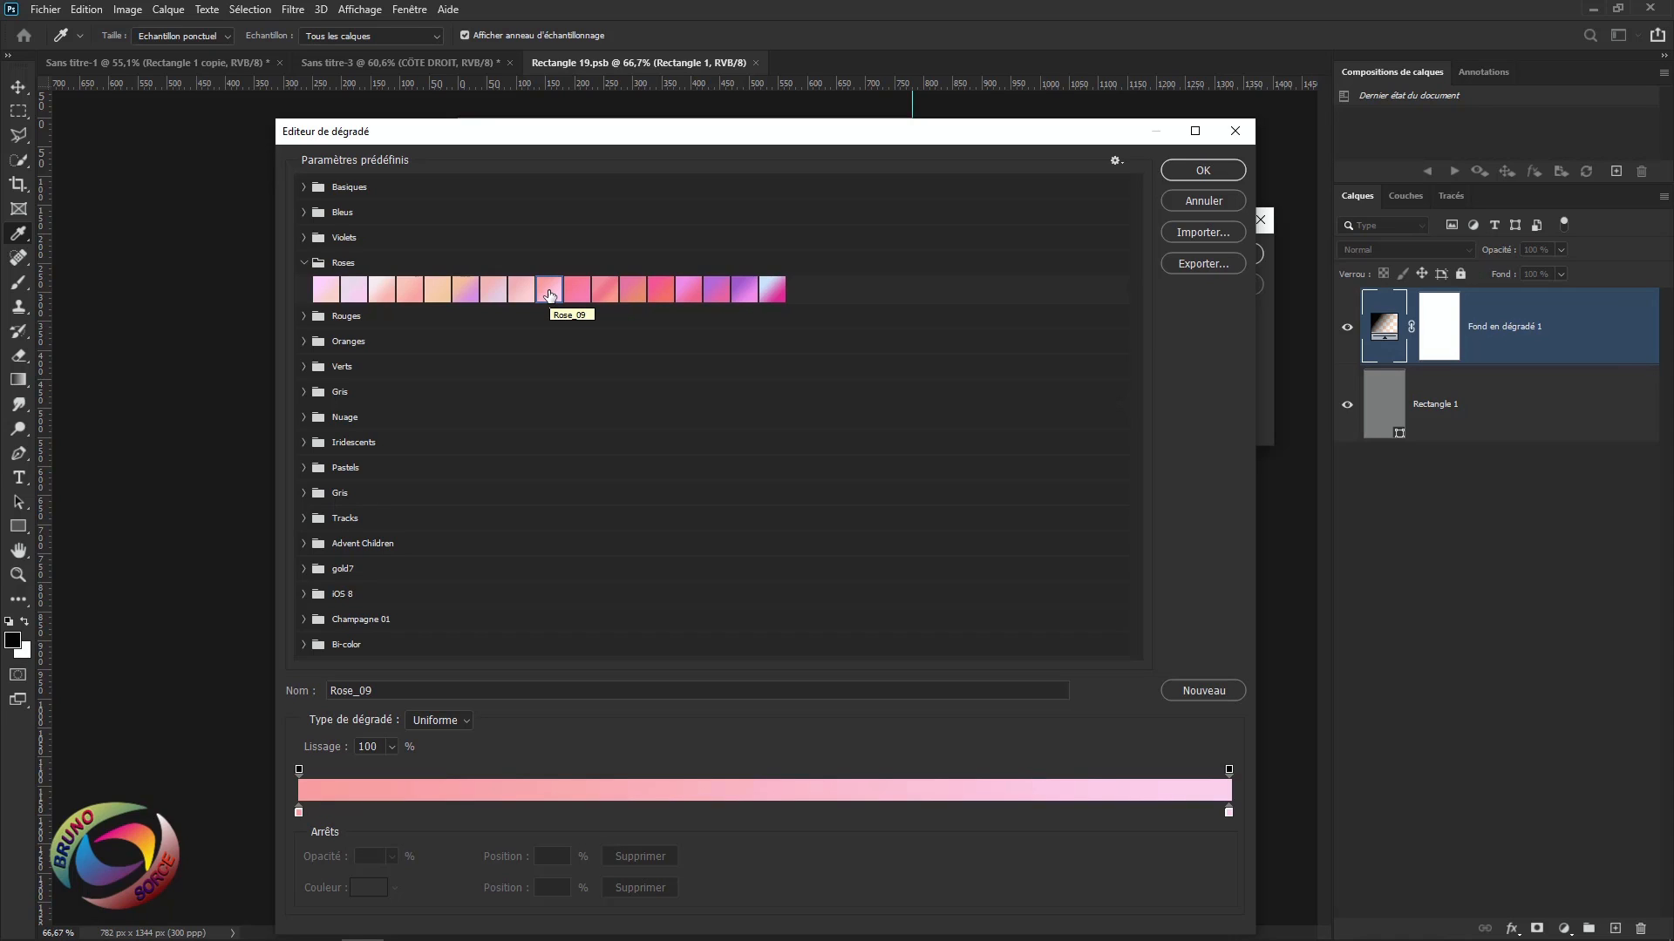
pyautogui.click(1204, 171)
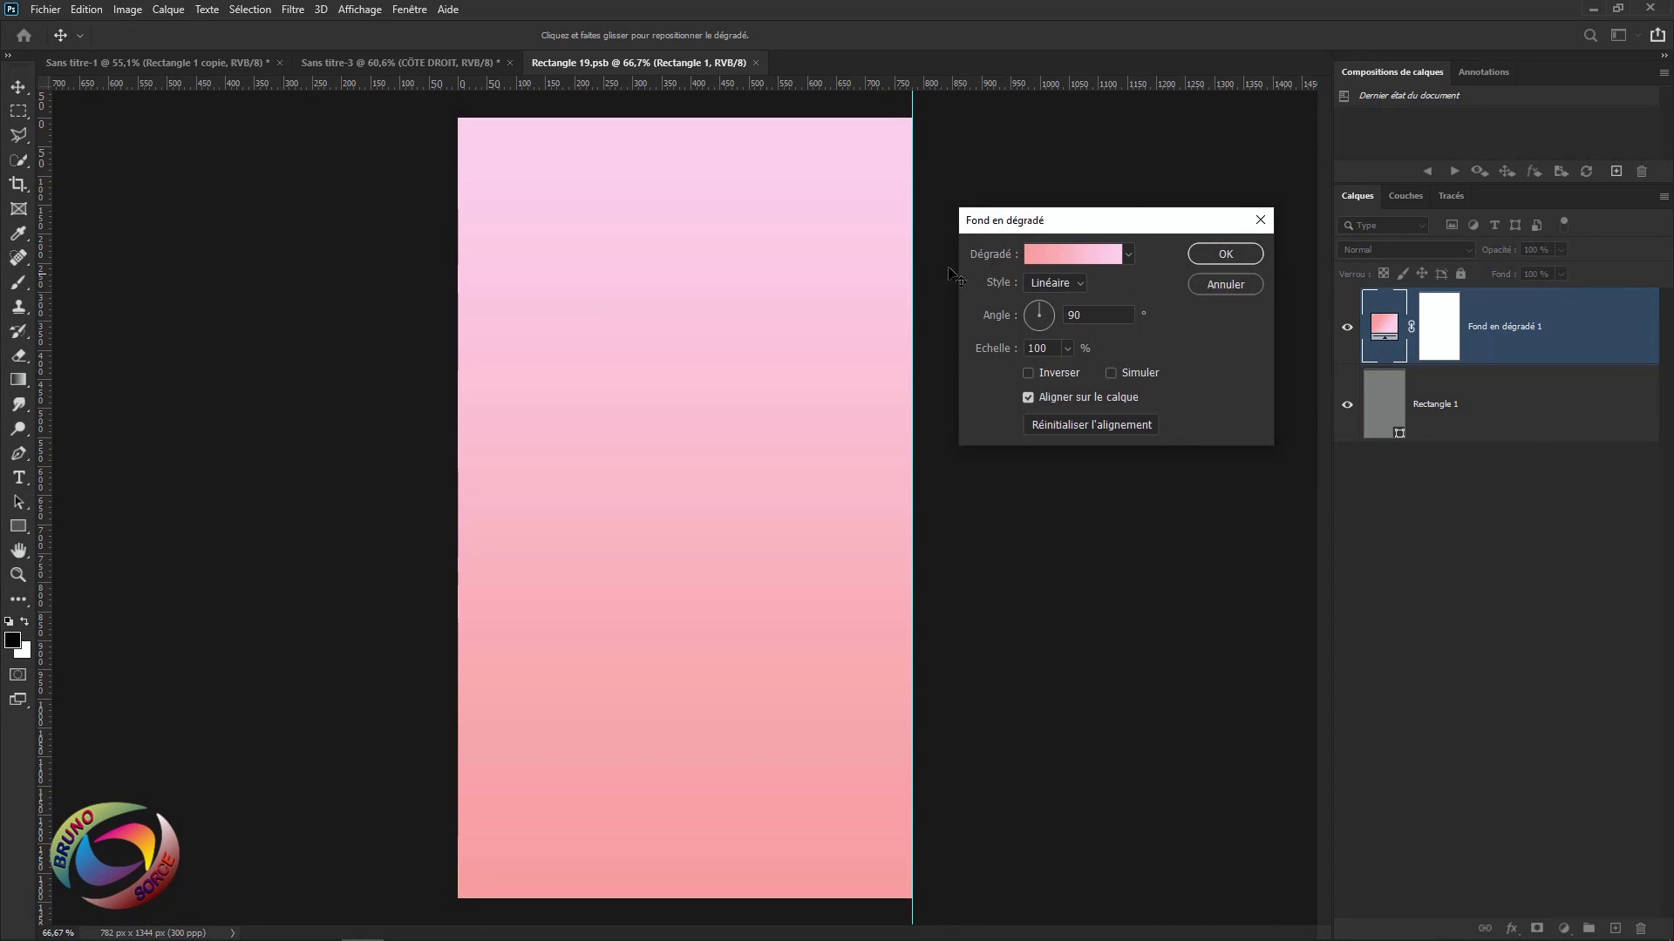
# Make the gradient radial and reversed at 110% scale, then apply it.
pyautogui.click(1041, 283)
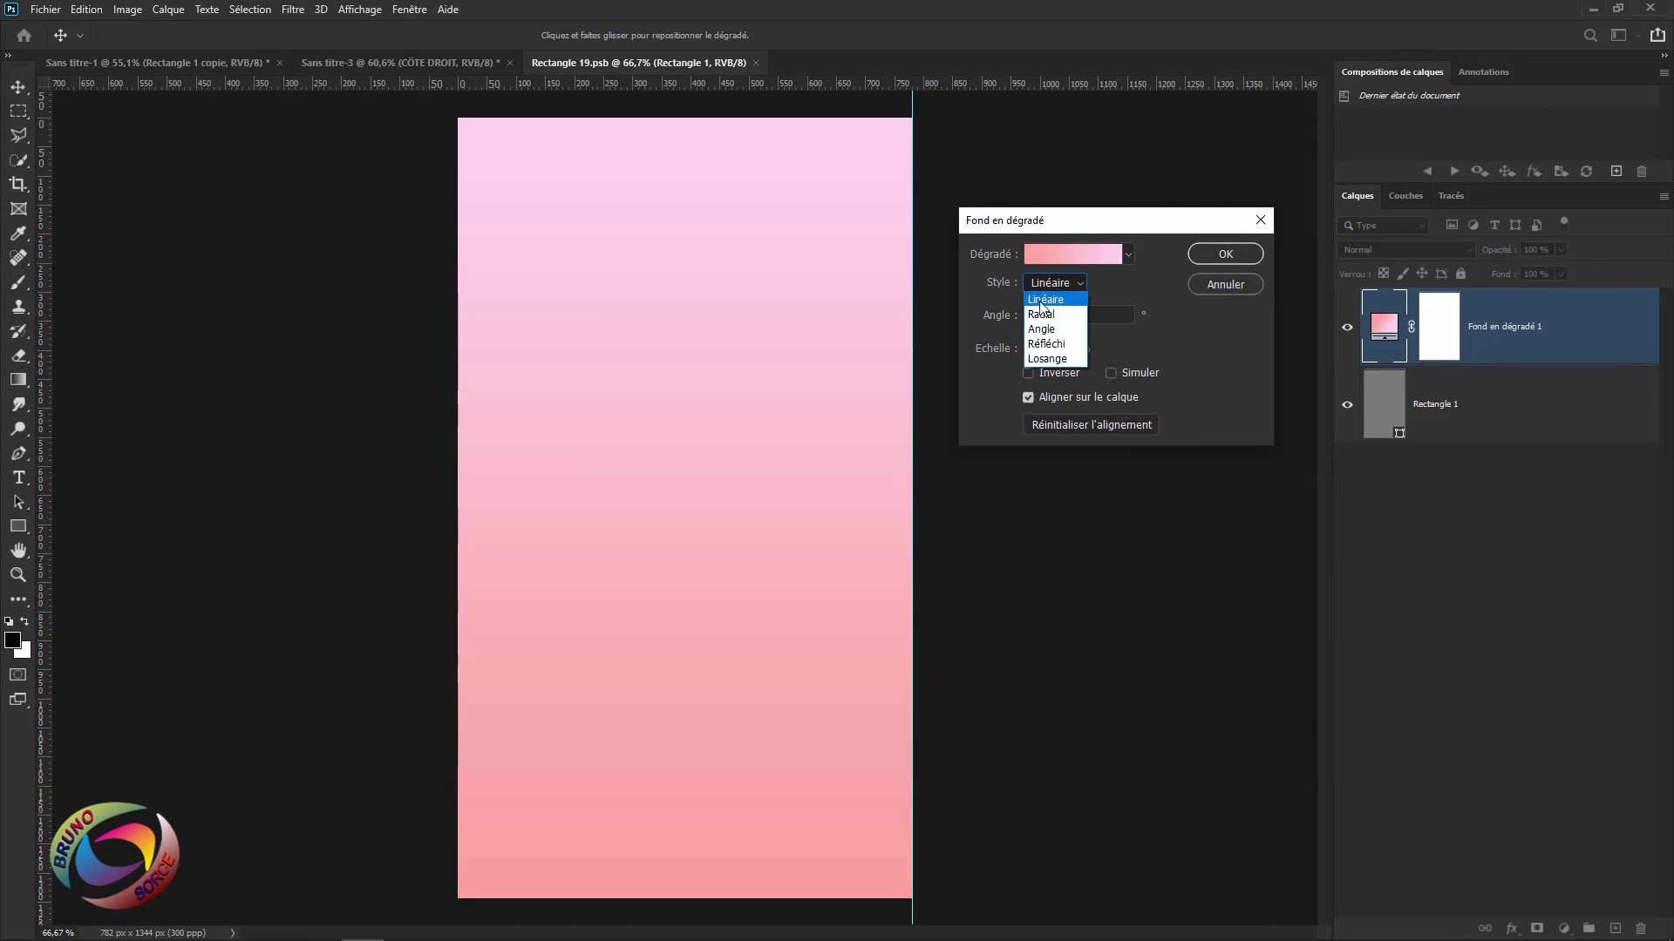
pyautogui.click(1041, 316)
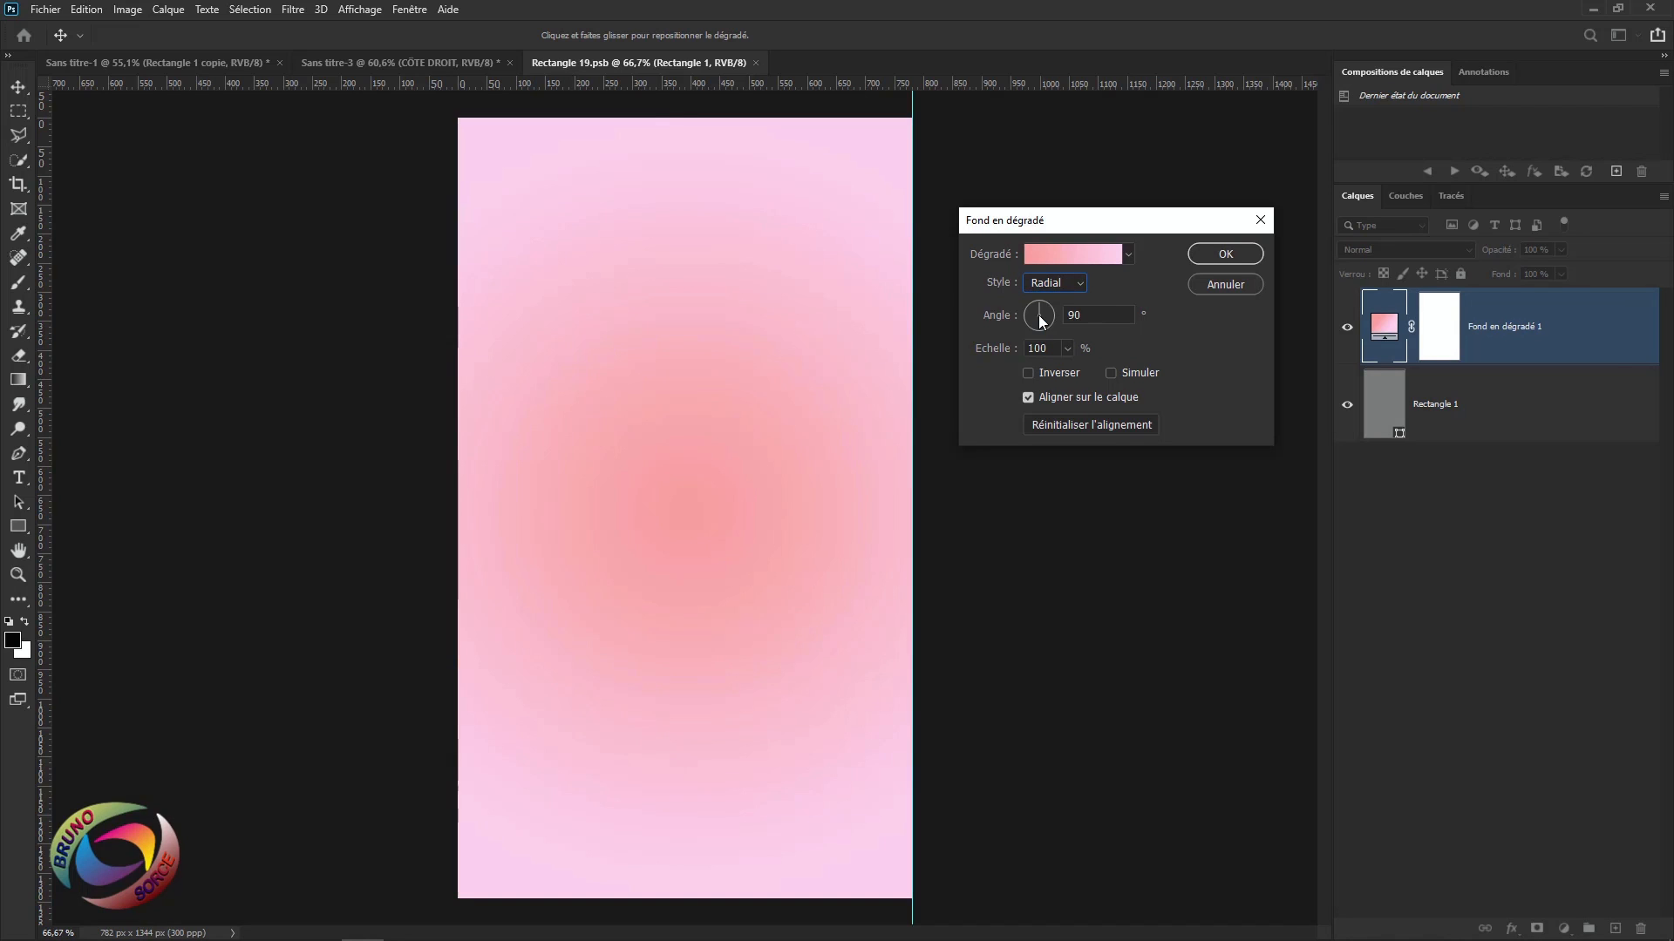
pyautogui.click(1028, 373)
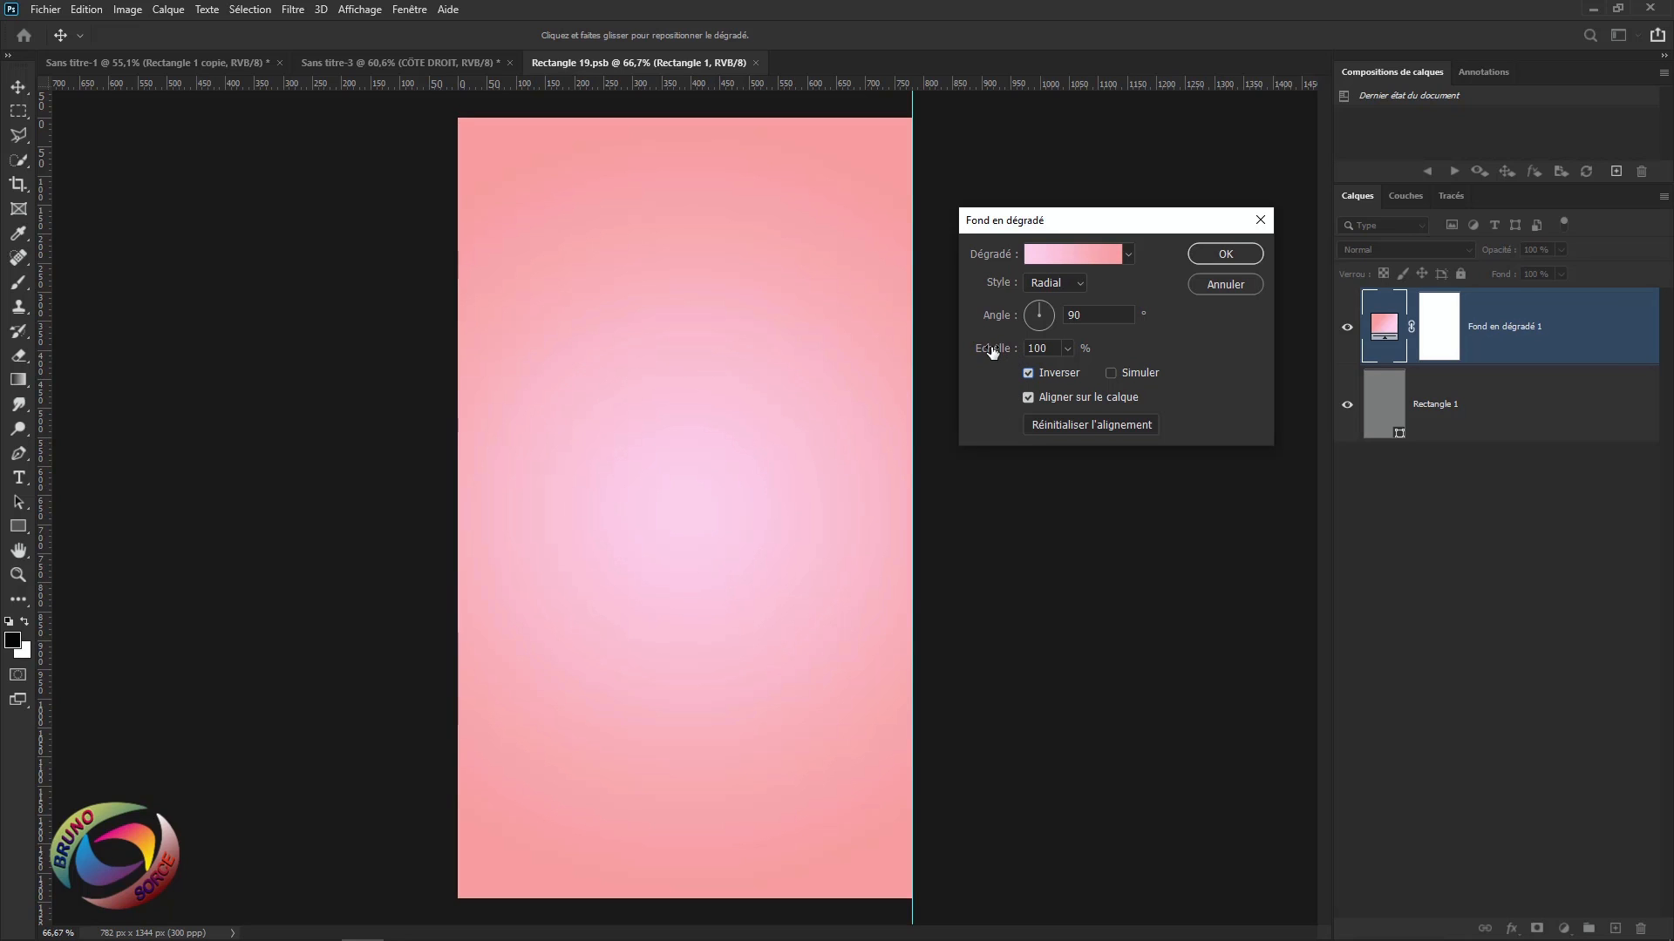
pyautogui.moveTo(998, 352); pyautogui.dragTo(1003, 354)
pyautogui.click(985, 347)
pyautogui.write('110b')
pyautogui.click(1225, 254)
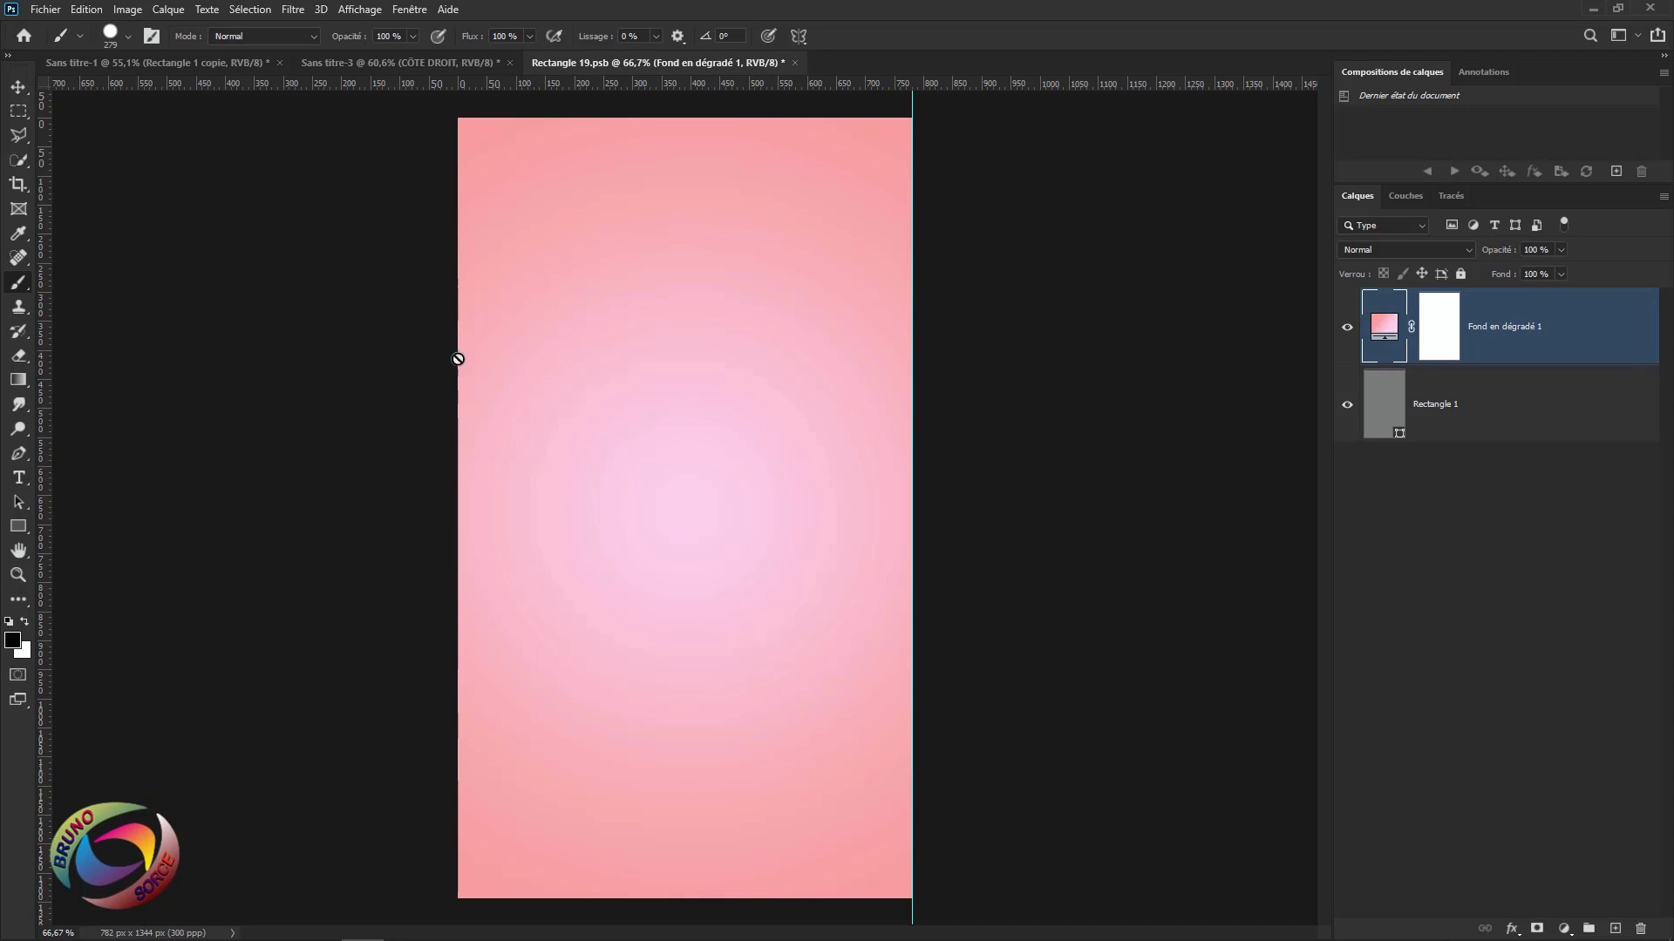
# Place the vintage floral napkin image and enlarge it to cover the whole panel.
pyautogui.click(44, 9)
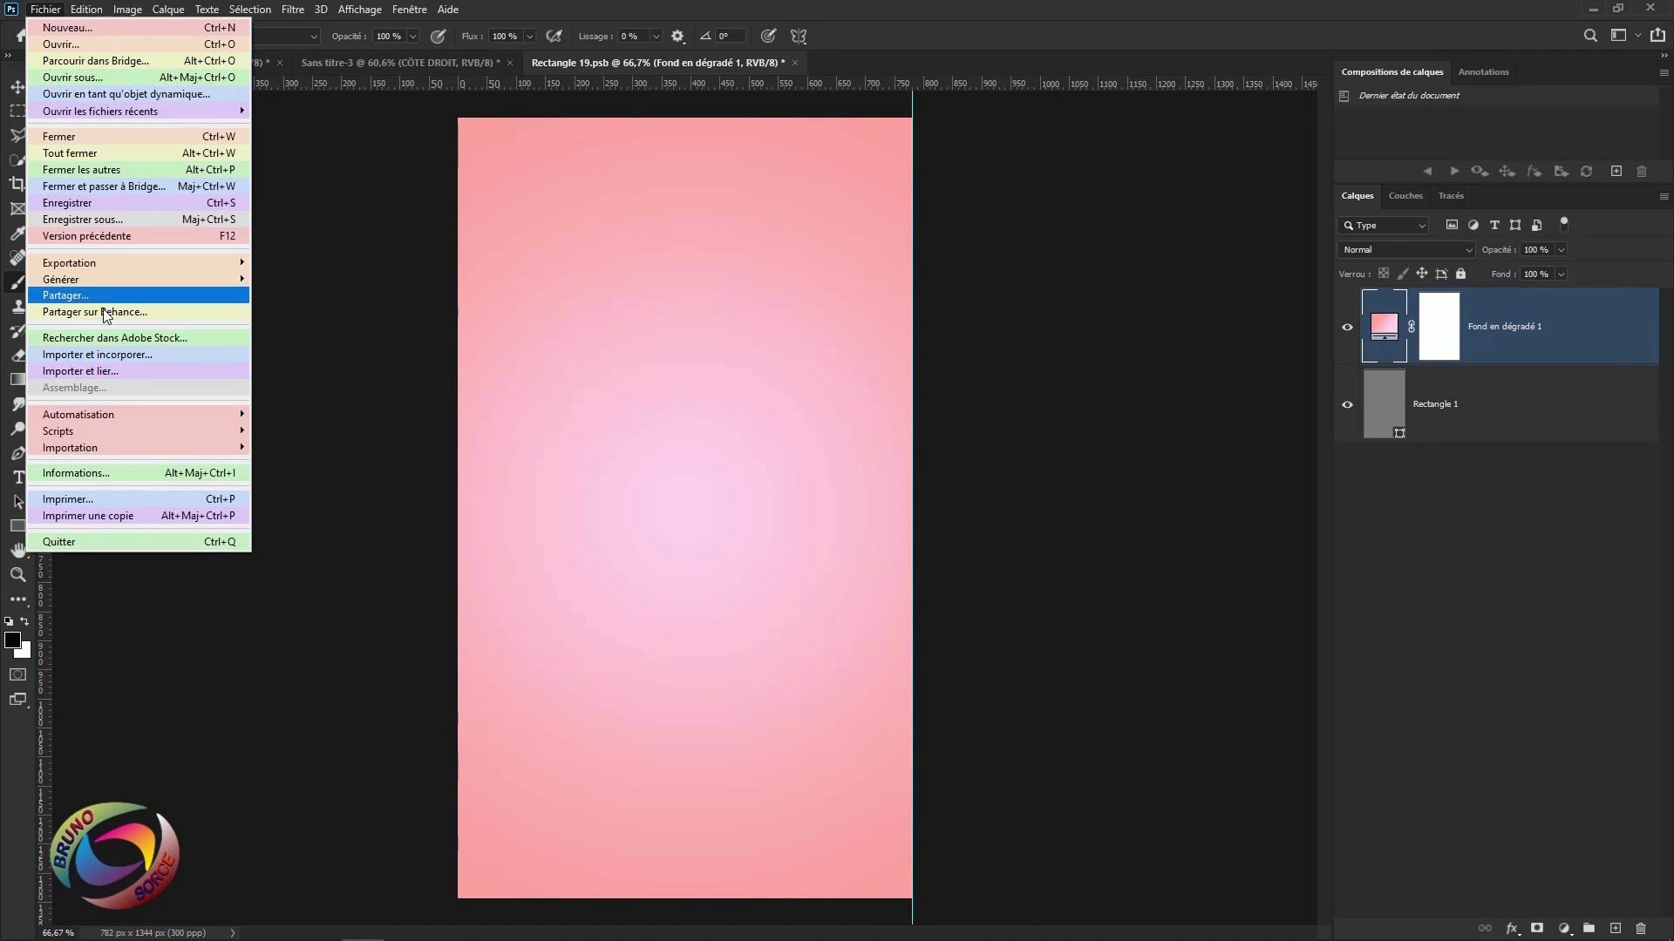
pyautogui.click(98, 354)
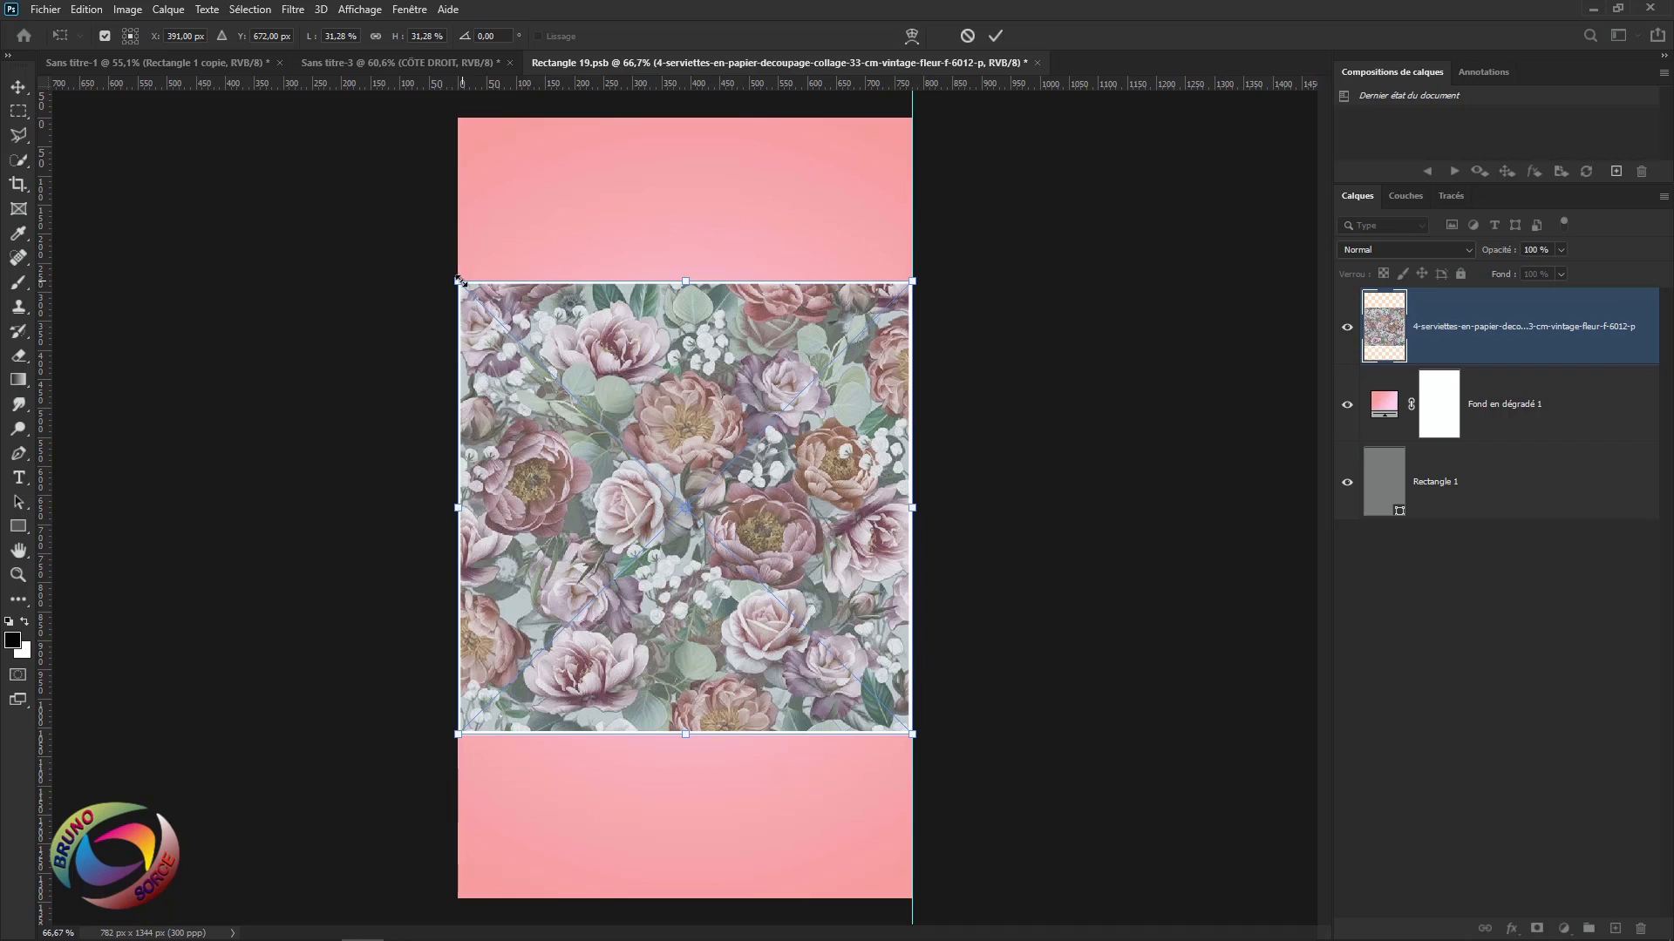
pyautogui.moveTo(461, 281); pyautogui.dragTo(264, 91)
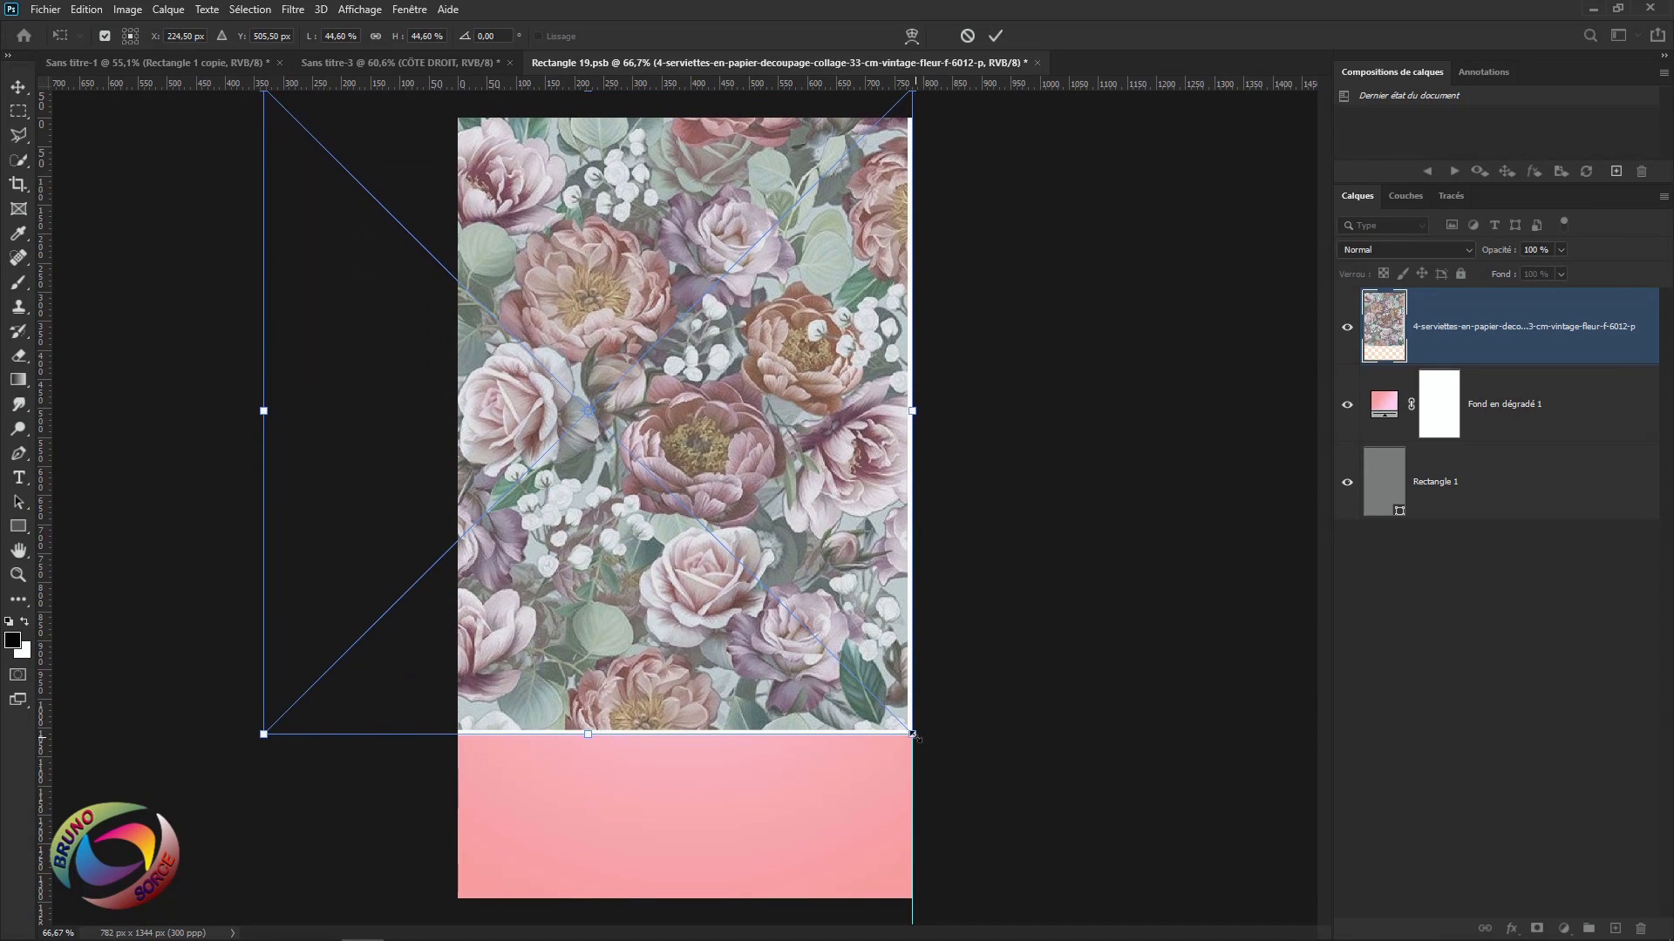
pyautogui.moveTo(912, 735); pyautogui.dragTo(1107, 927)
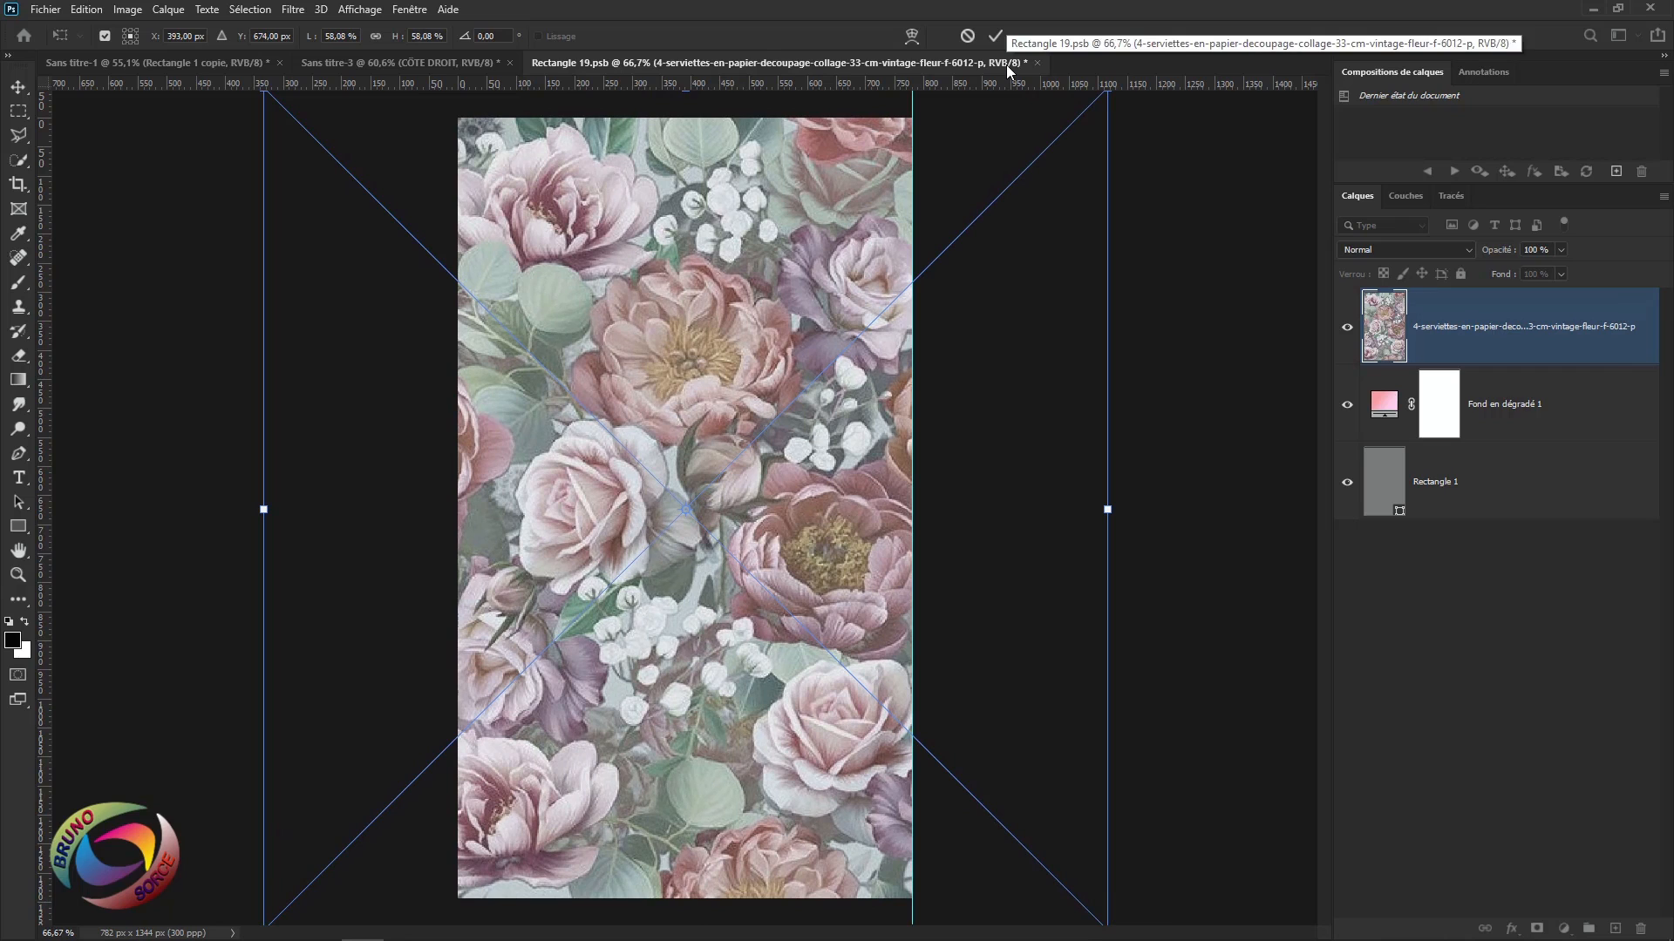
pyautogui.press('Return')
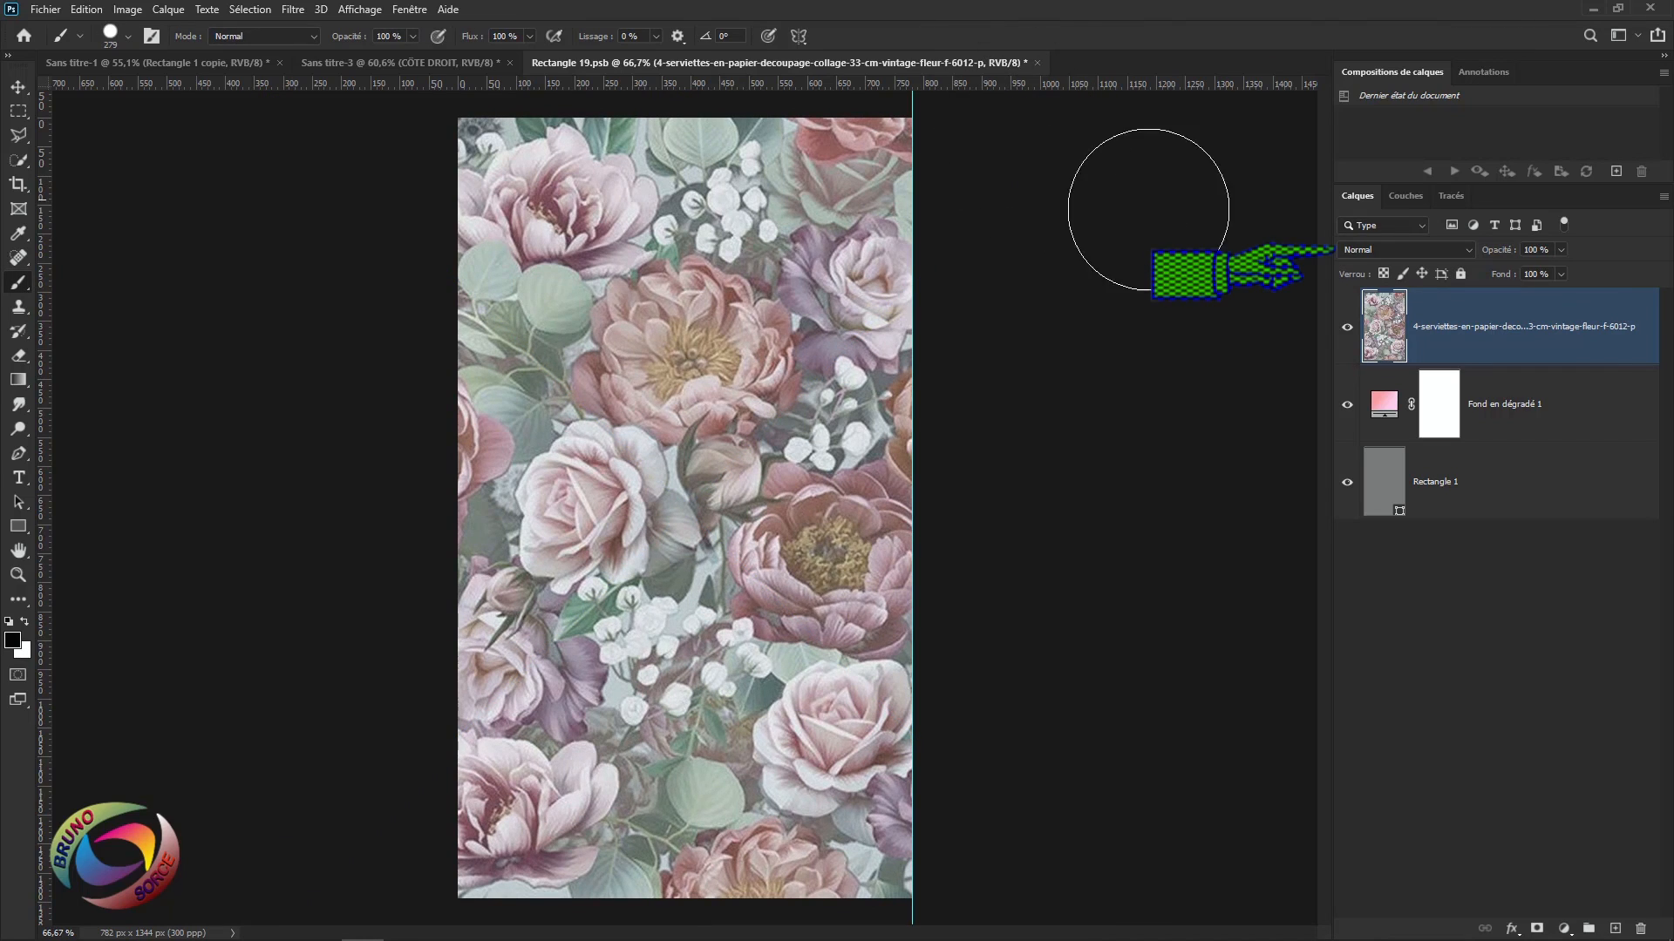
# Set the floral napkin layer to Incrustation blend mode at 40% opacity.
pyautogui.click(1402, 253)
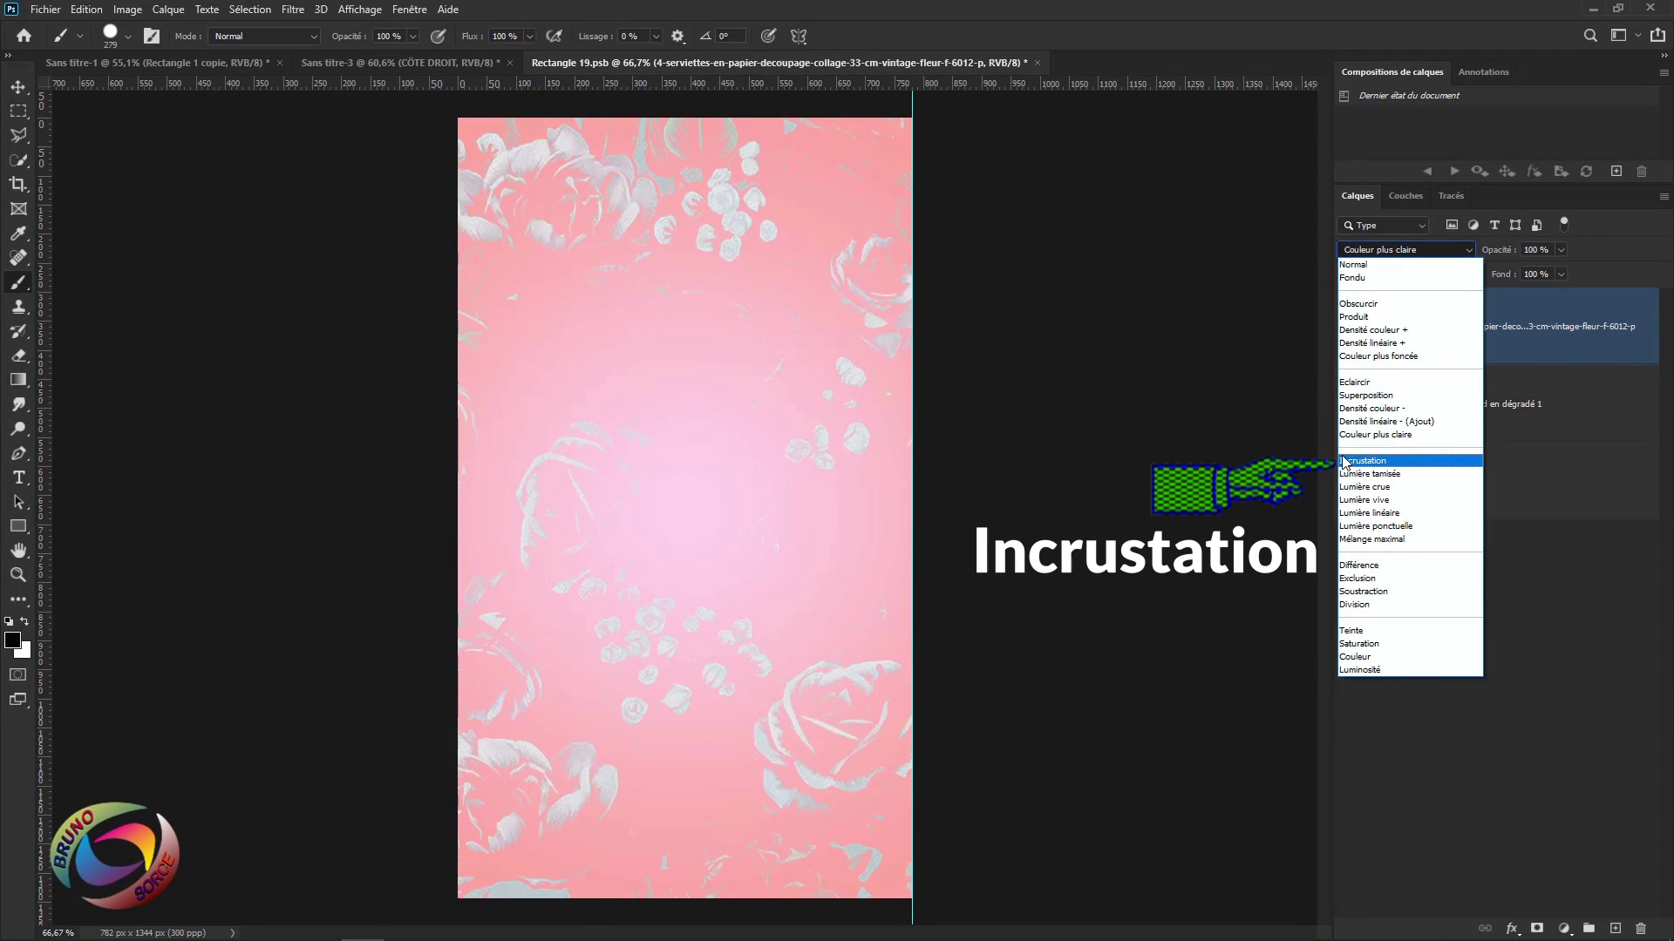
pyautogui.click(1347, 462)
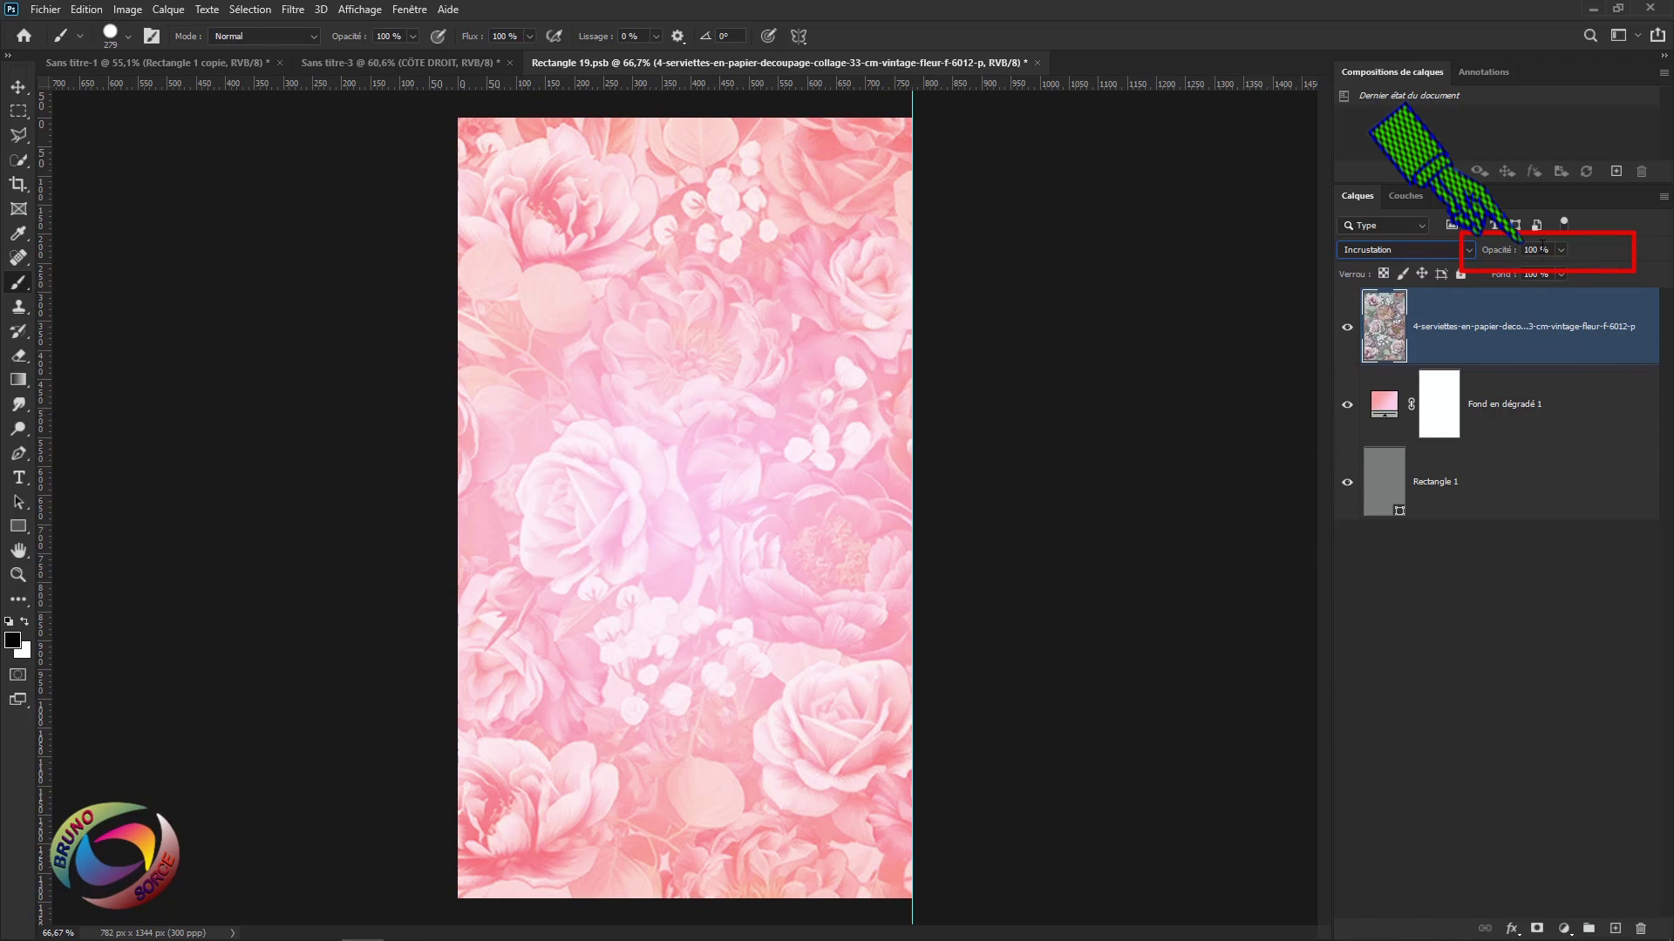
pyautogui.write('4')
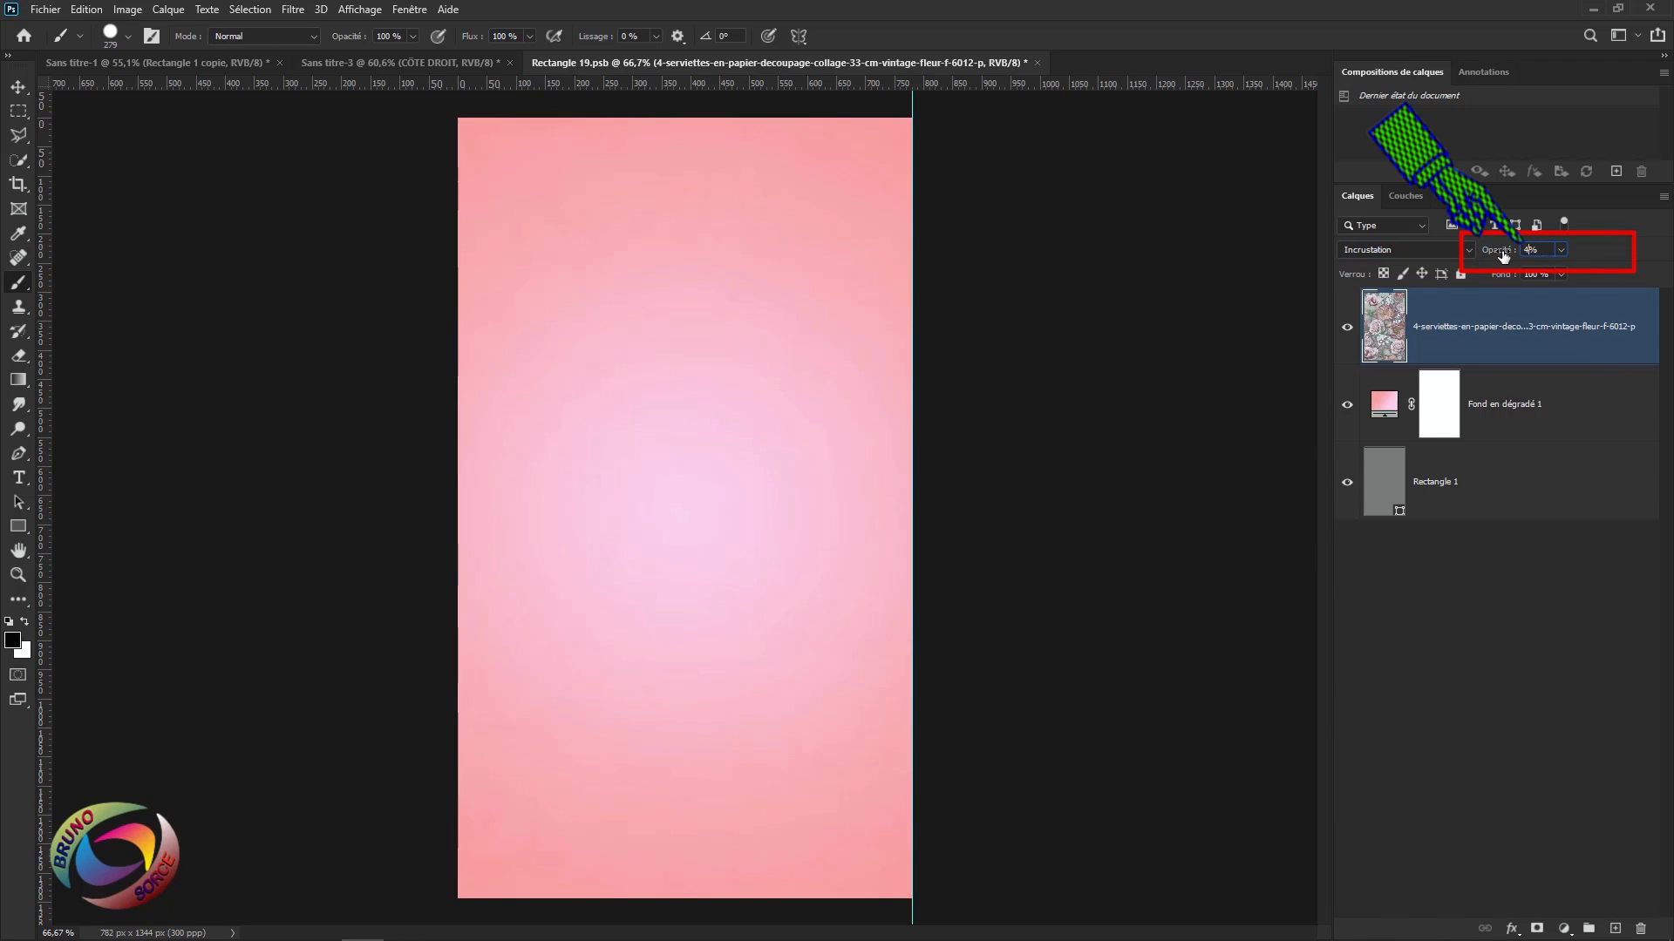
pyautogui.write('0')
pyautogui.press('Return')
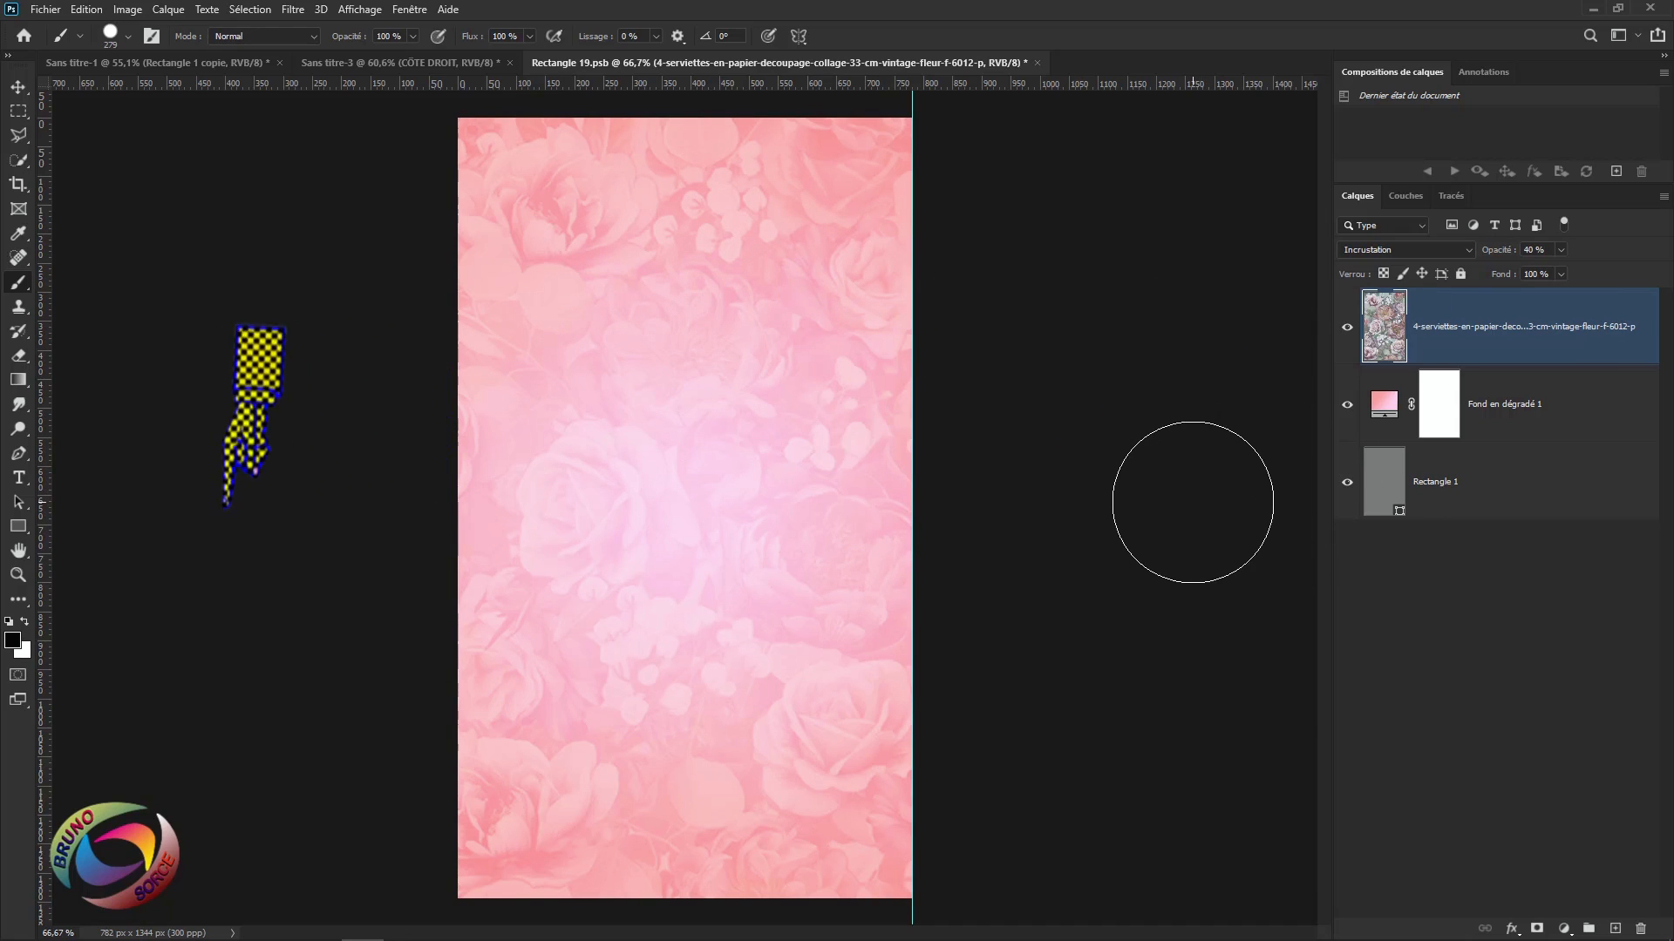
pyautogui.click(19, 476)
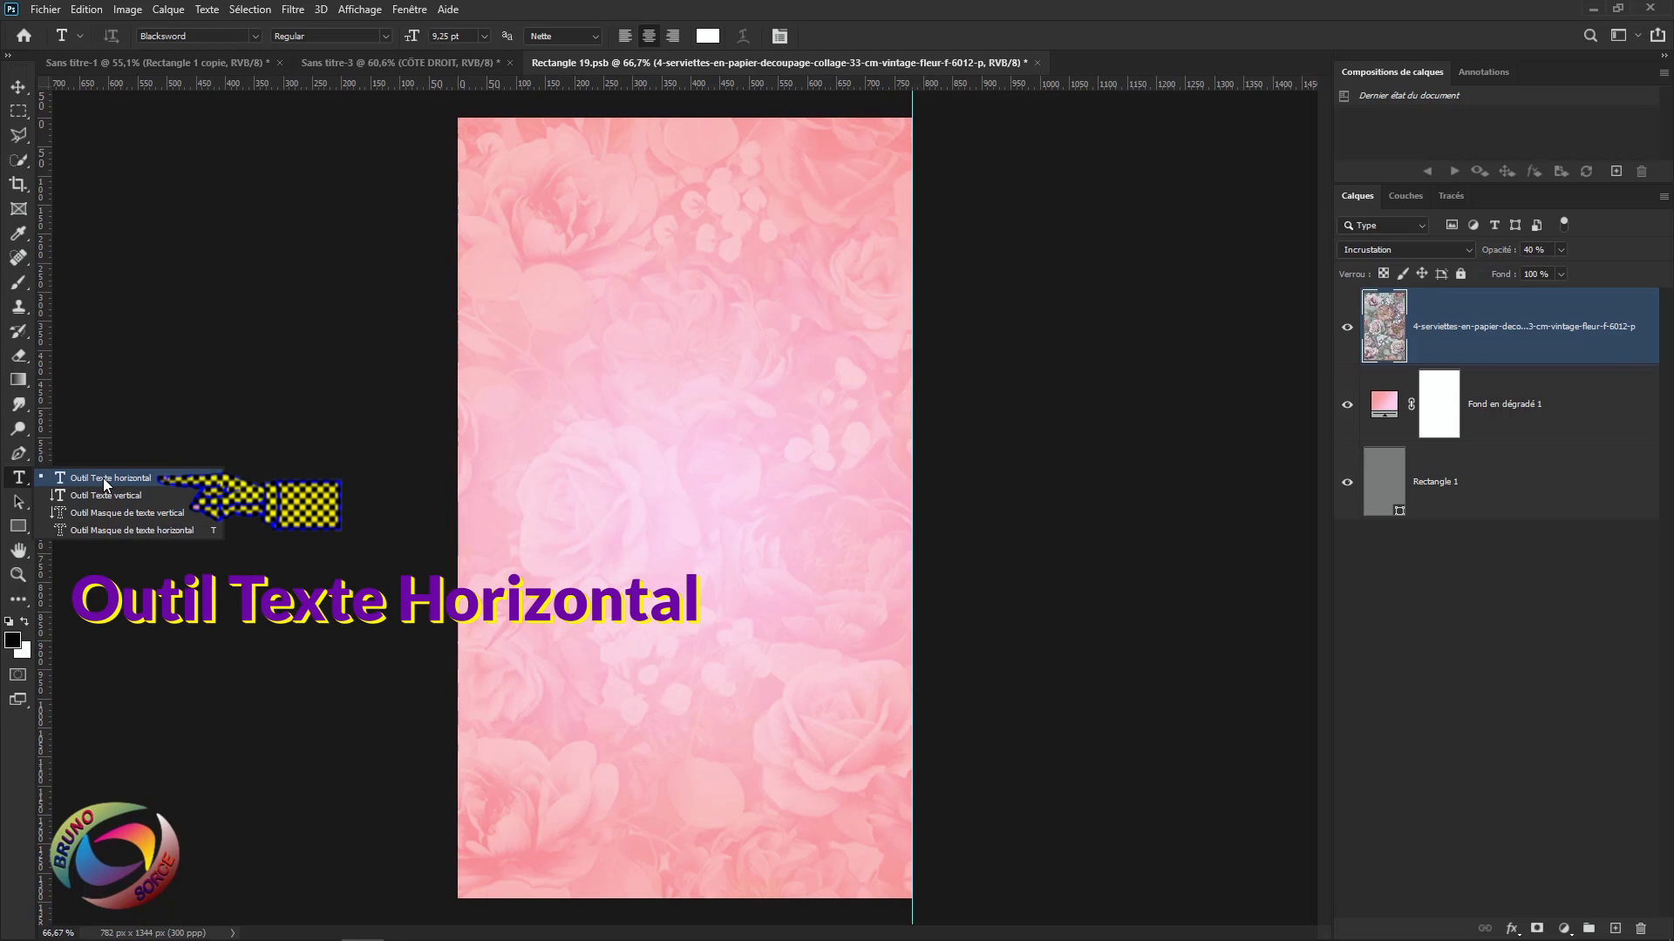
# Set the horizontal Type tool to the Blacksword Regular font.
pyautogui.click(103, 478)
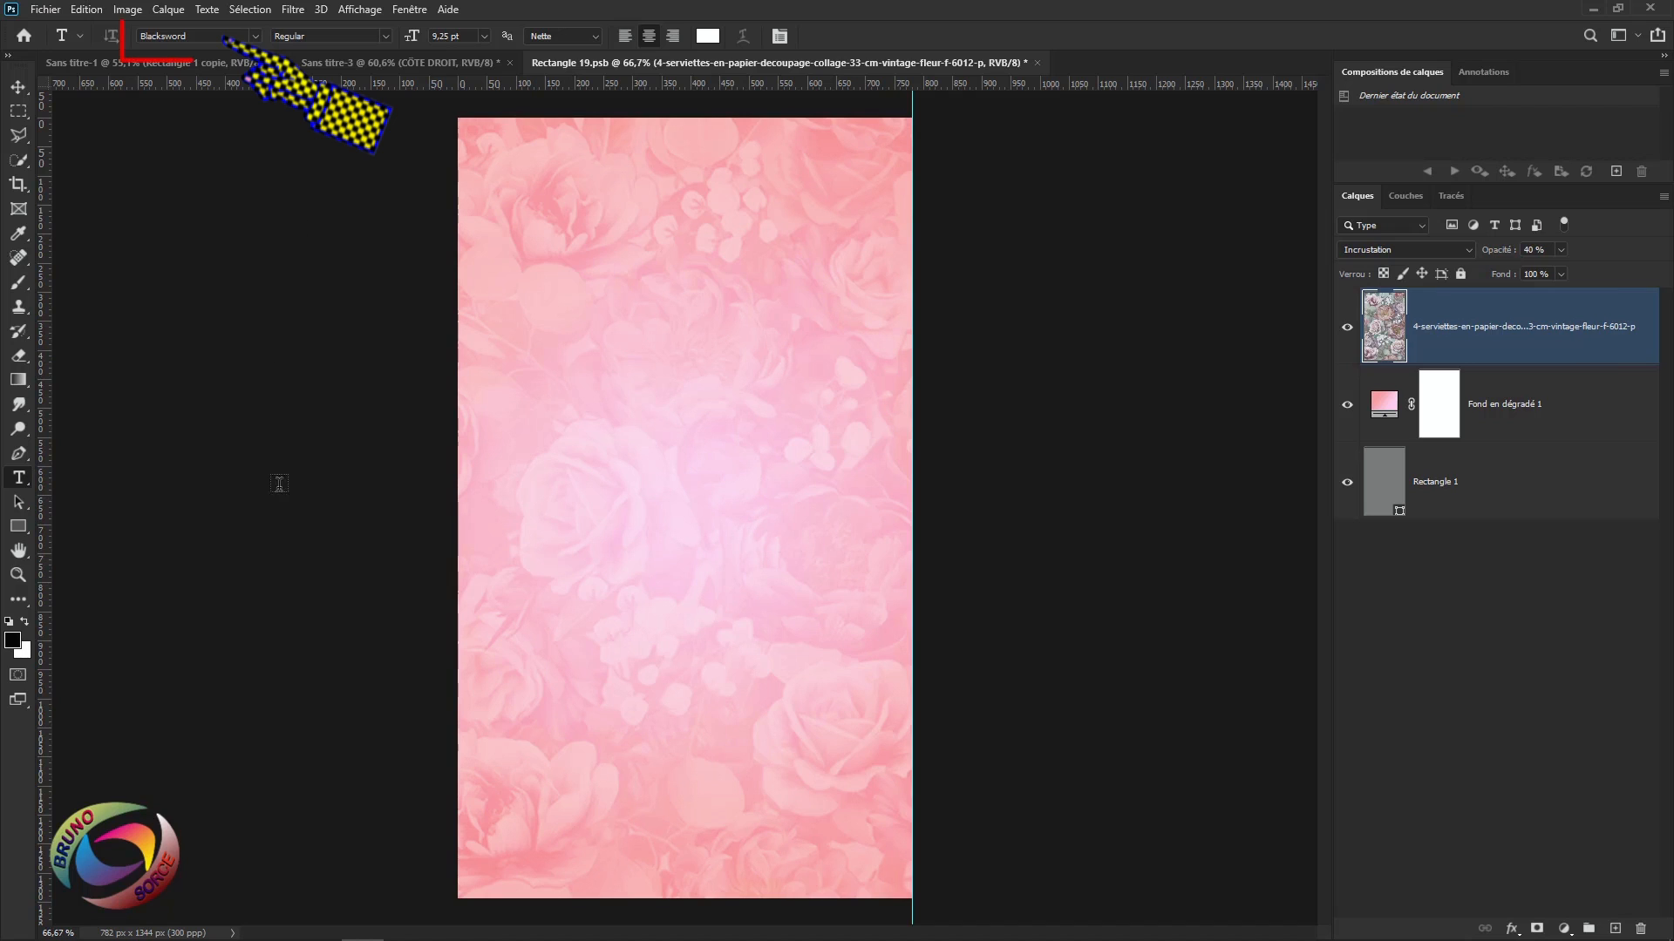
pyautogui.click(256, 37)
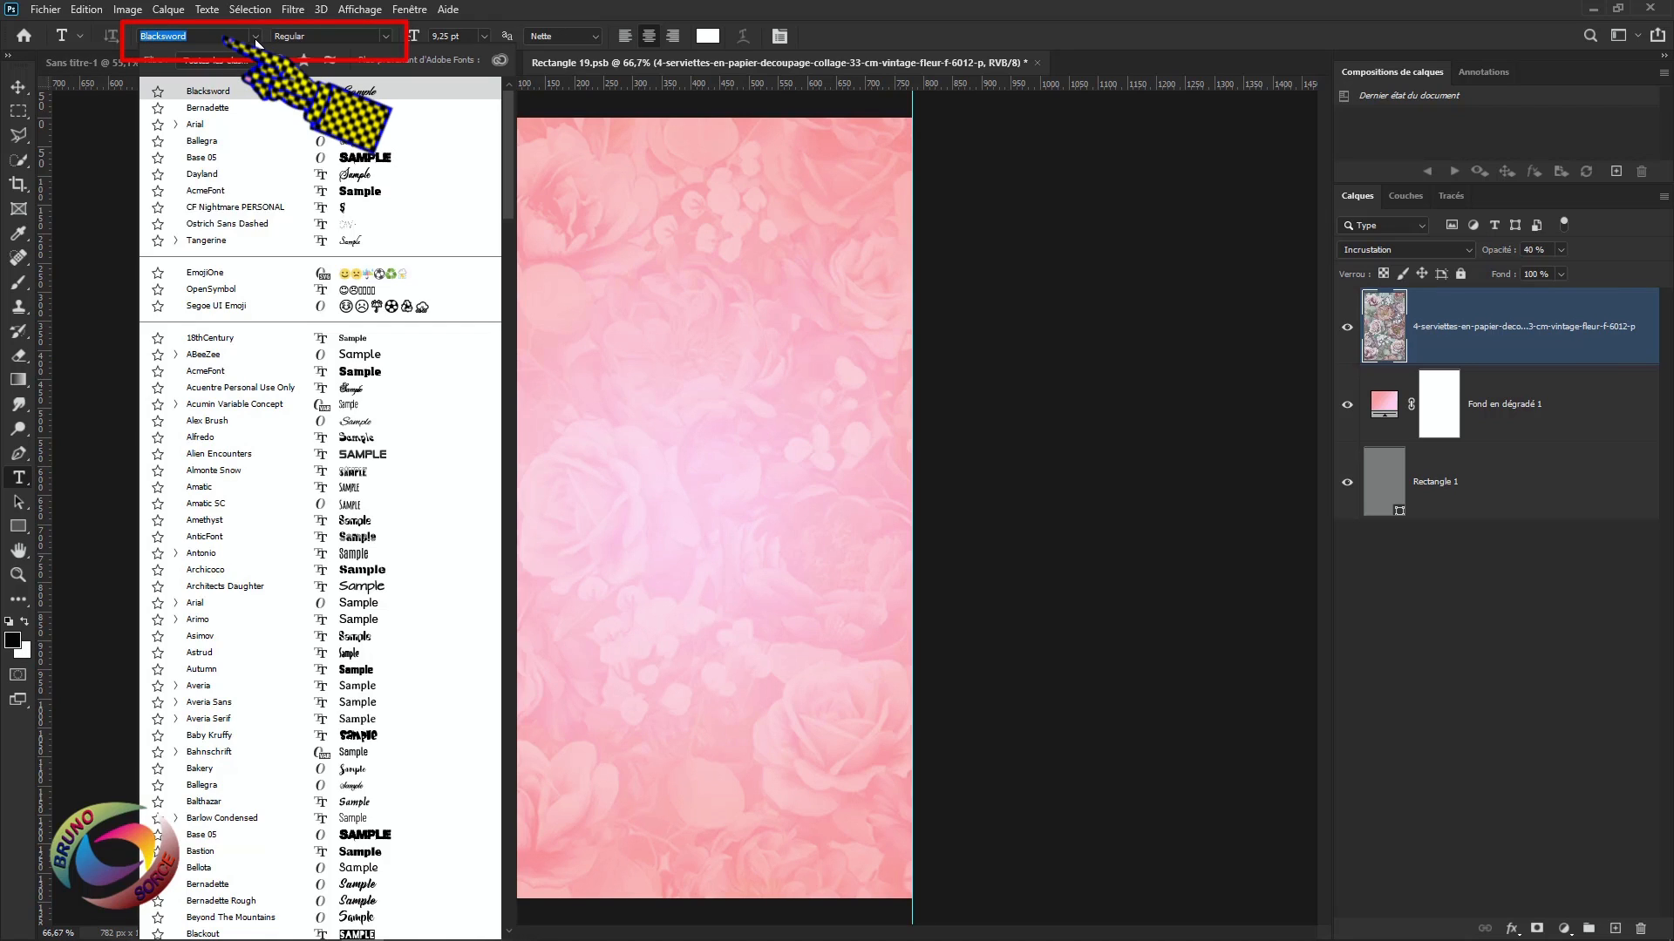
pyautogui.click(218, 96)
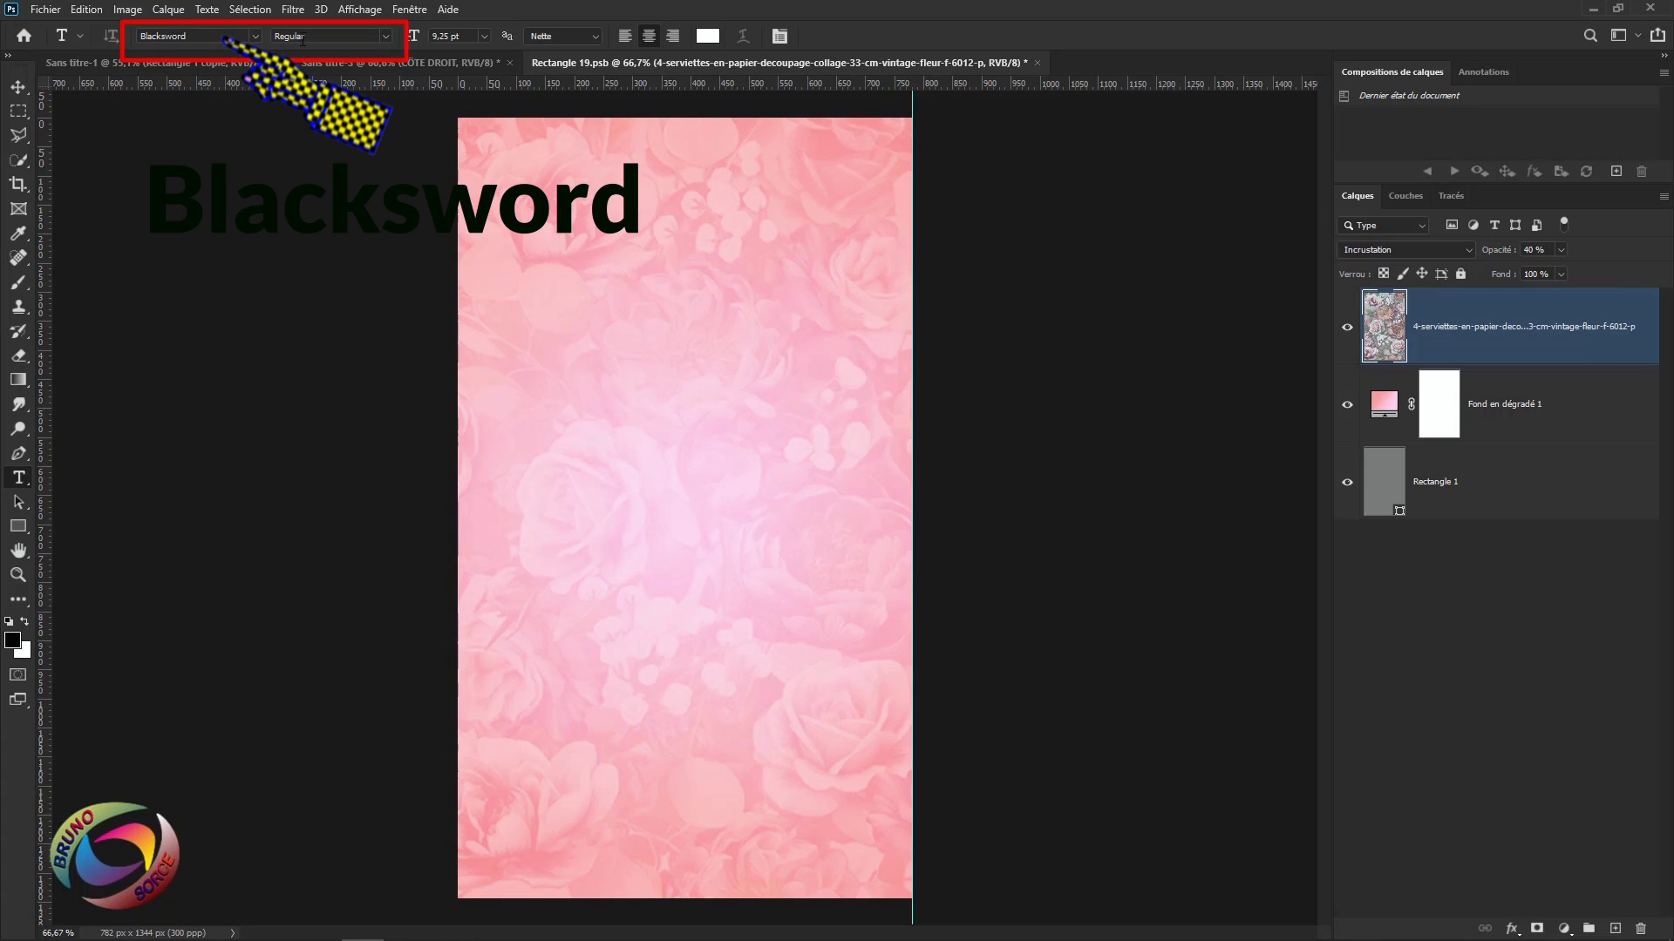
pyautogui.click(386, 42)
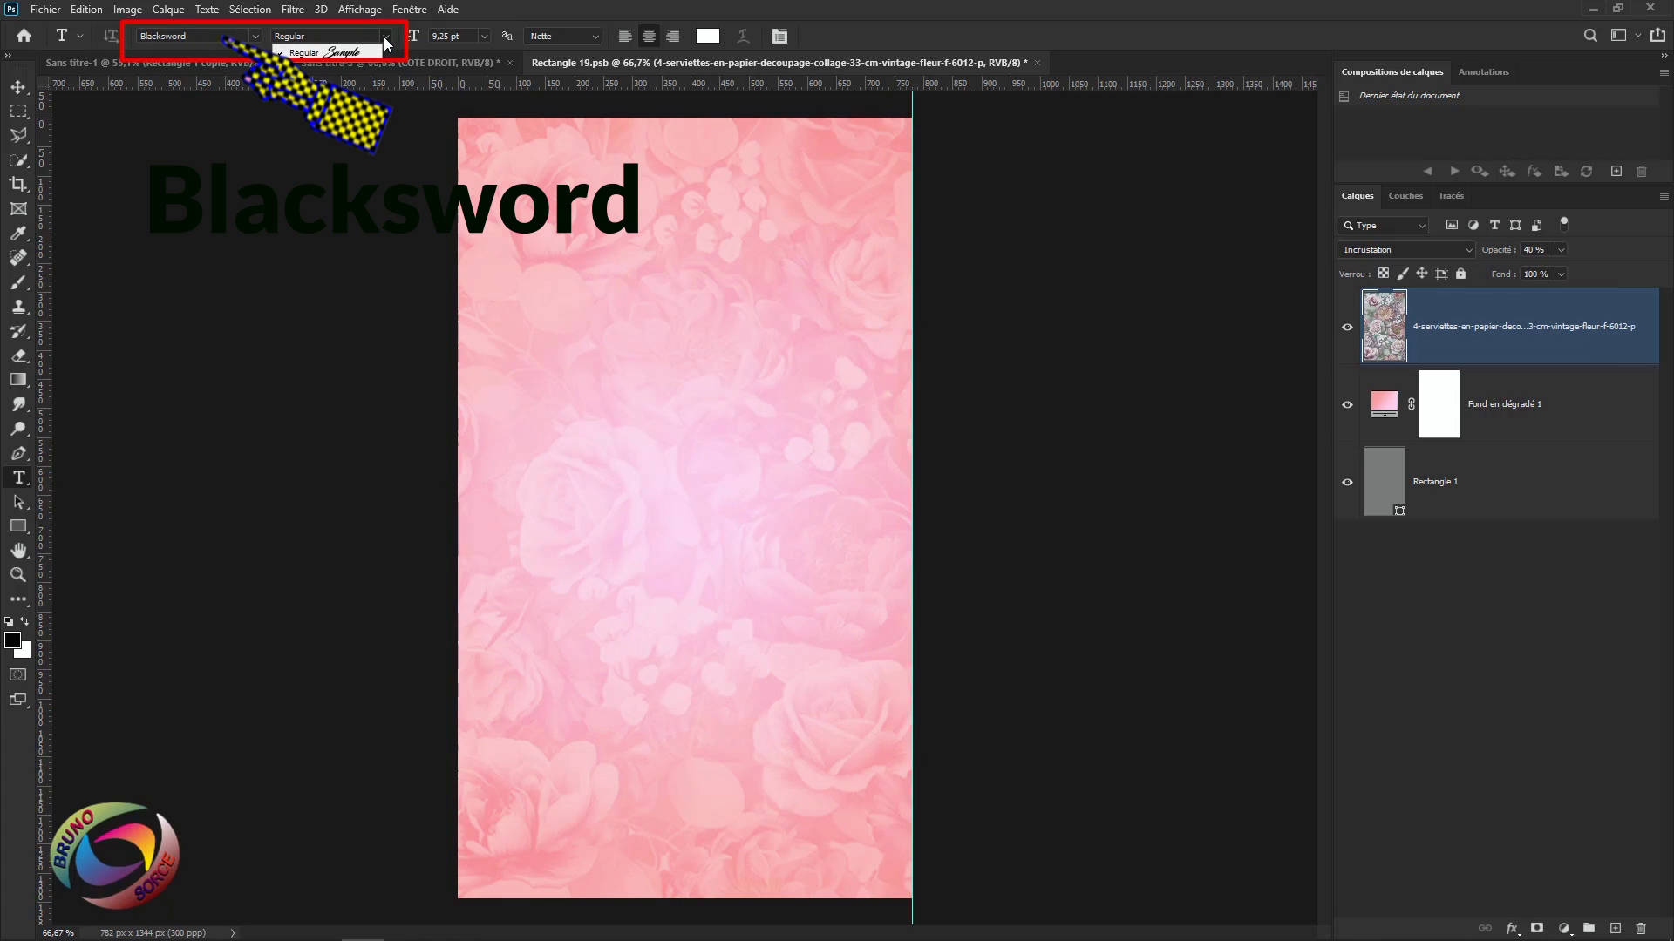
pyautogui.click(651, 41)
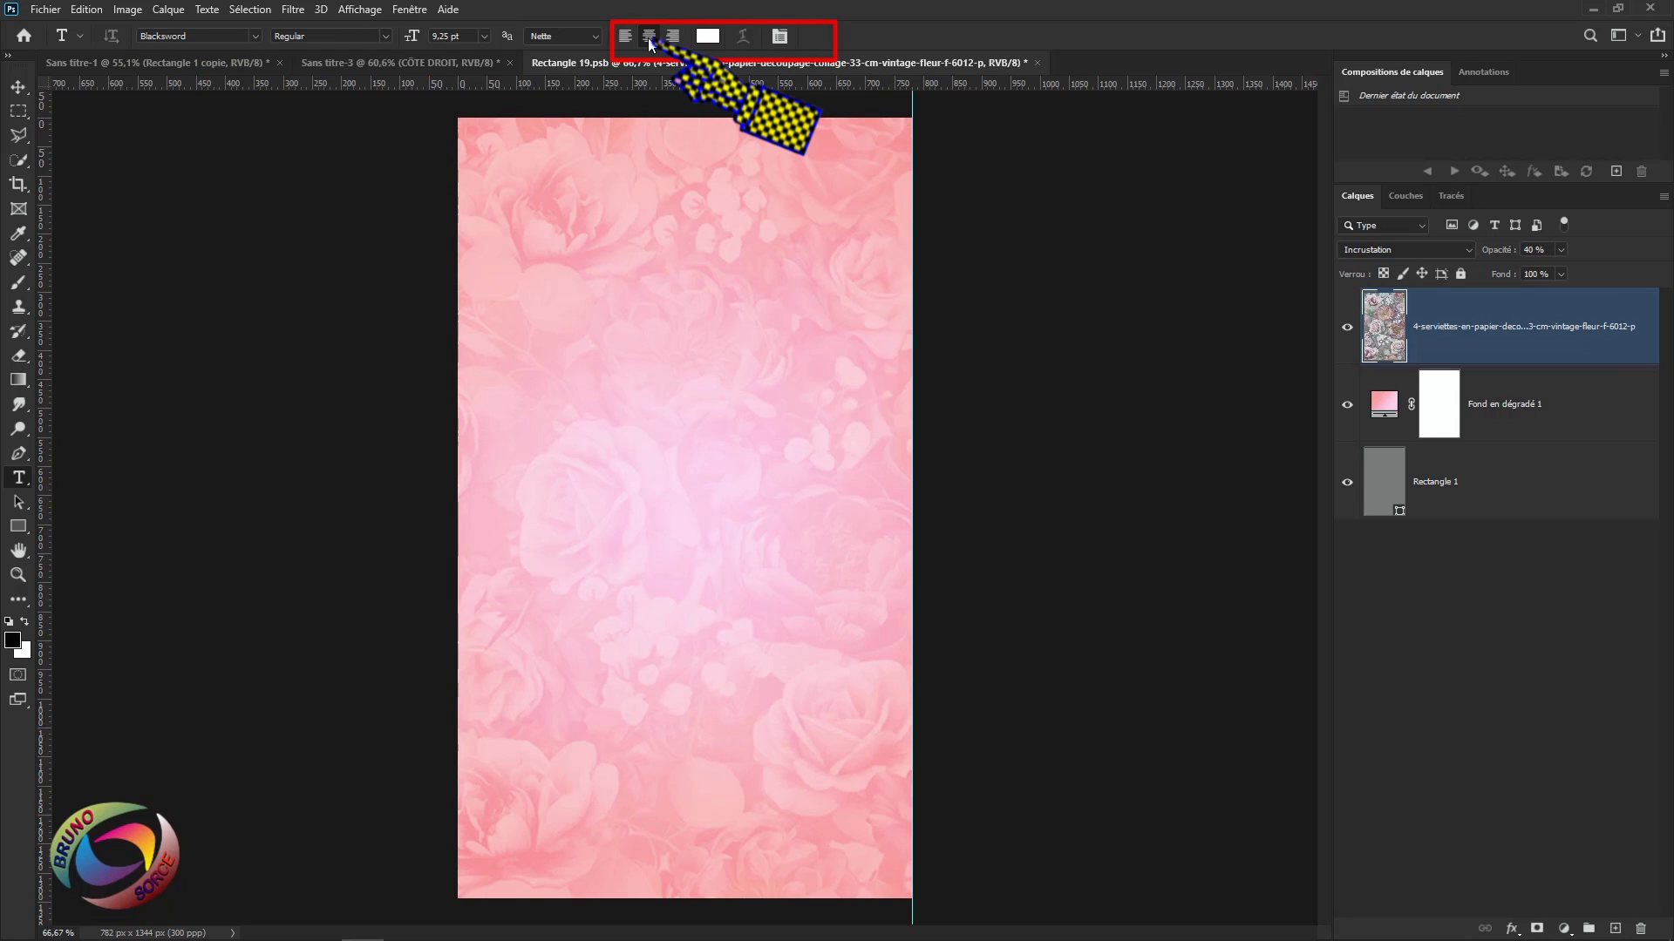
# Add a black Lorem ipsum paragraph frame across the pink panel and commit it.
pyautogui.click(708, 36)
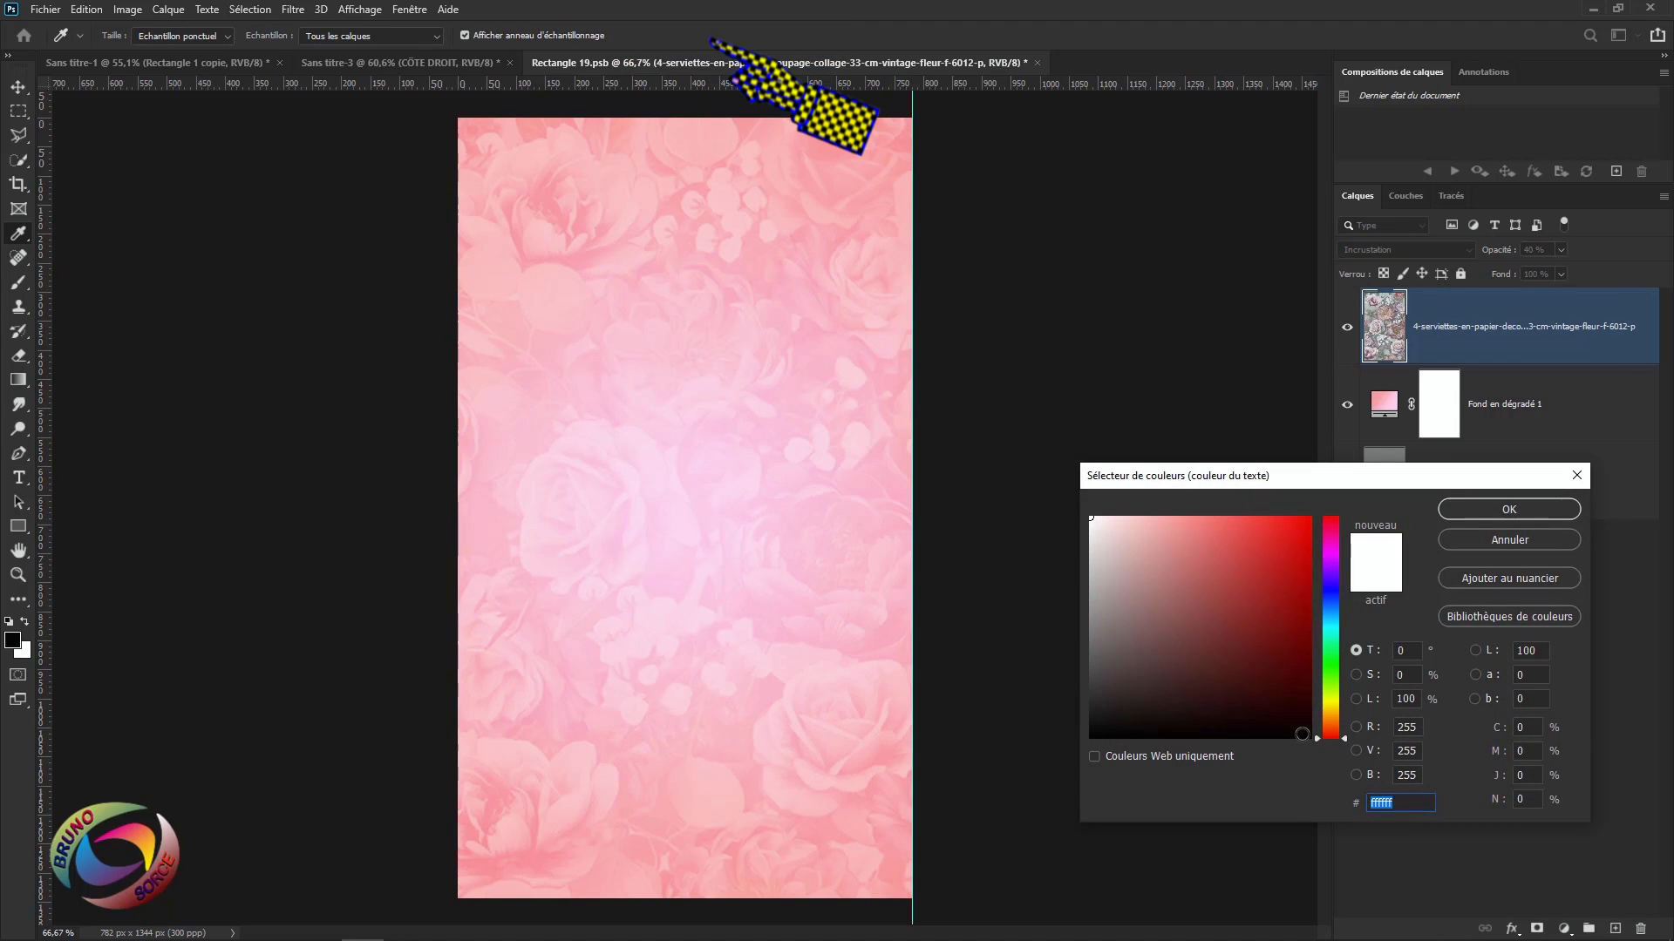
pyautogui.click(1303, 735)
pyautogui.click(1514, 507)
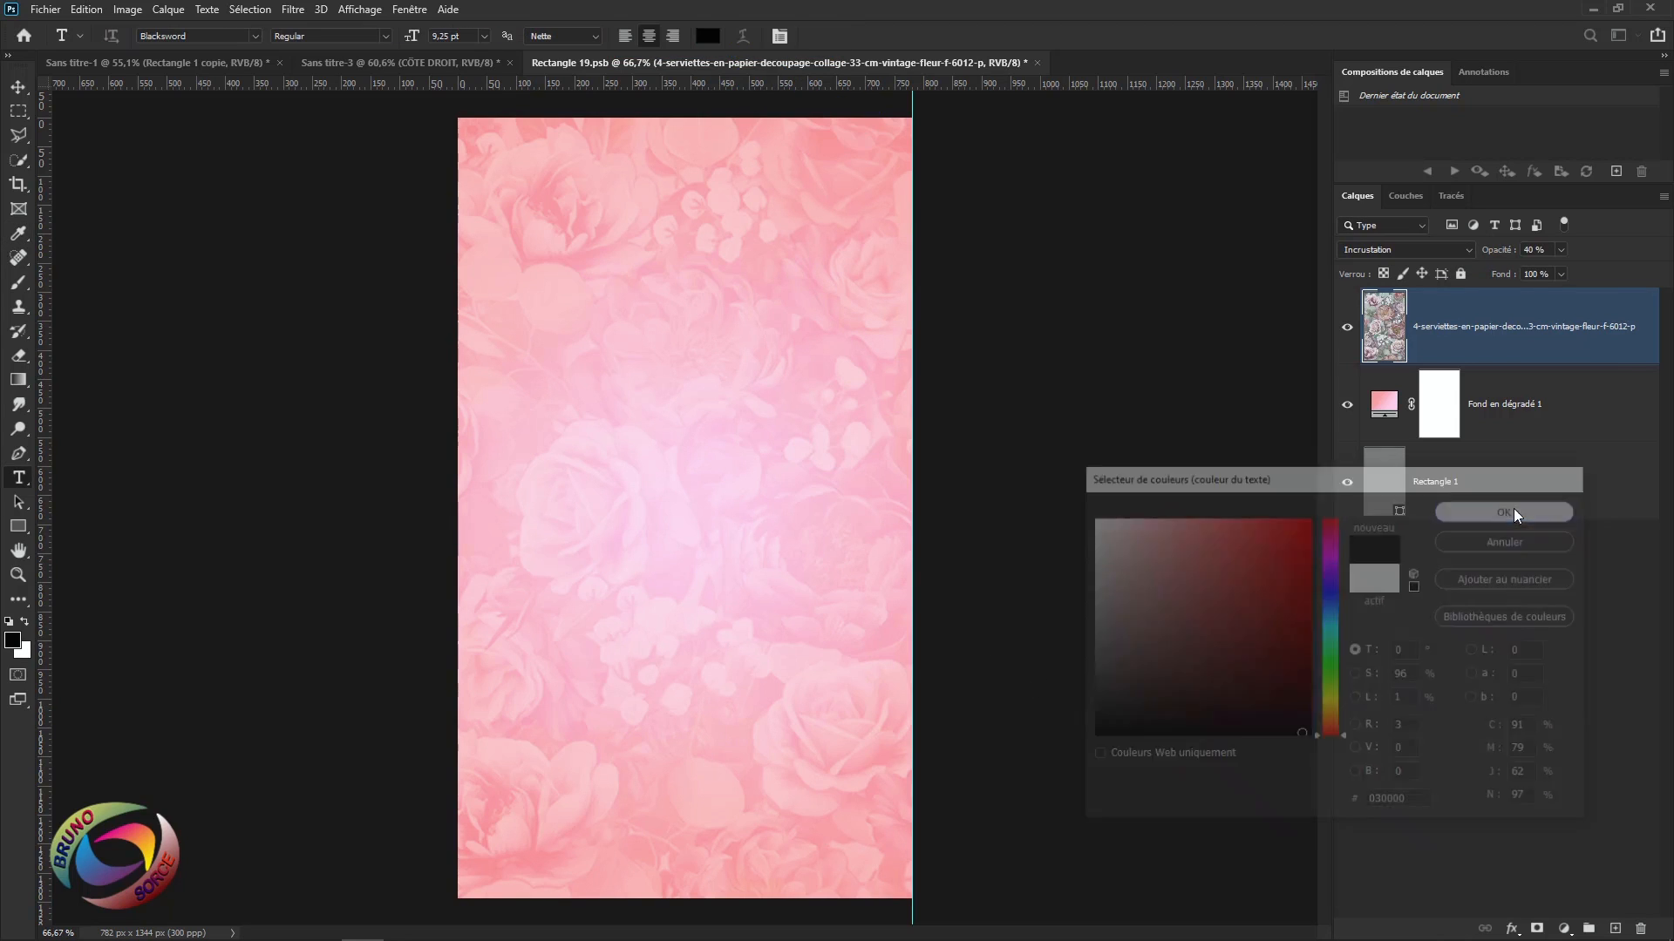
pyautogui.moveTo(532, 173); pyautogui.dragTo(875, 883)
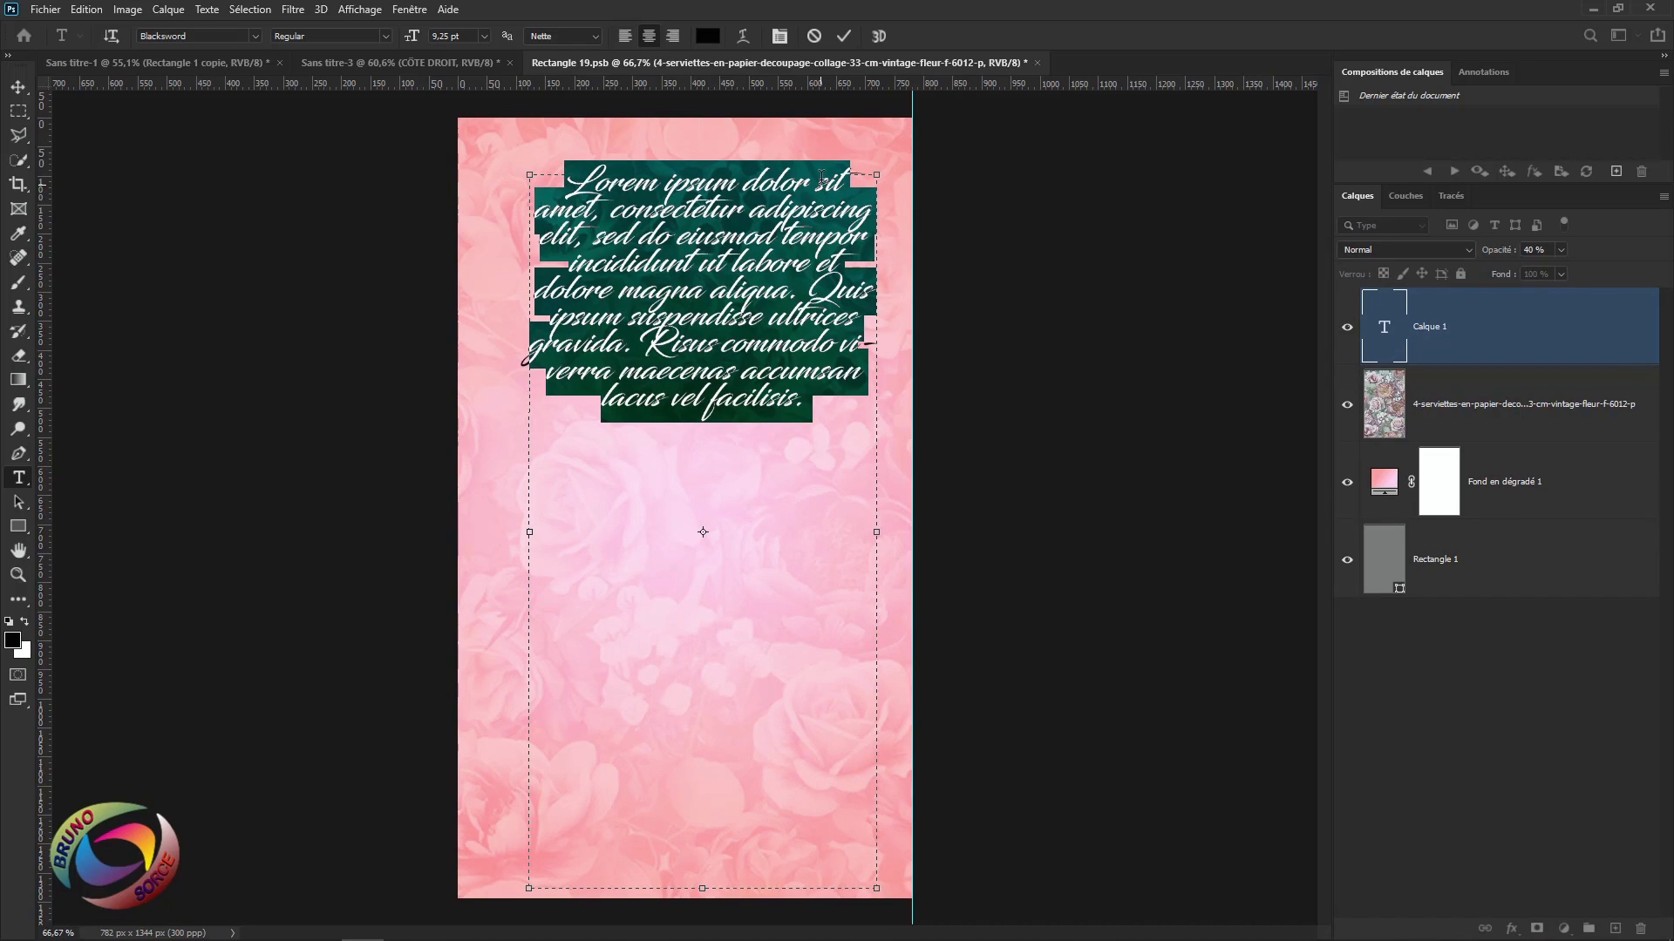
pyautogui.click(844, 42)
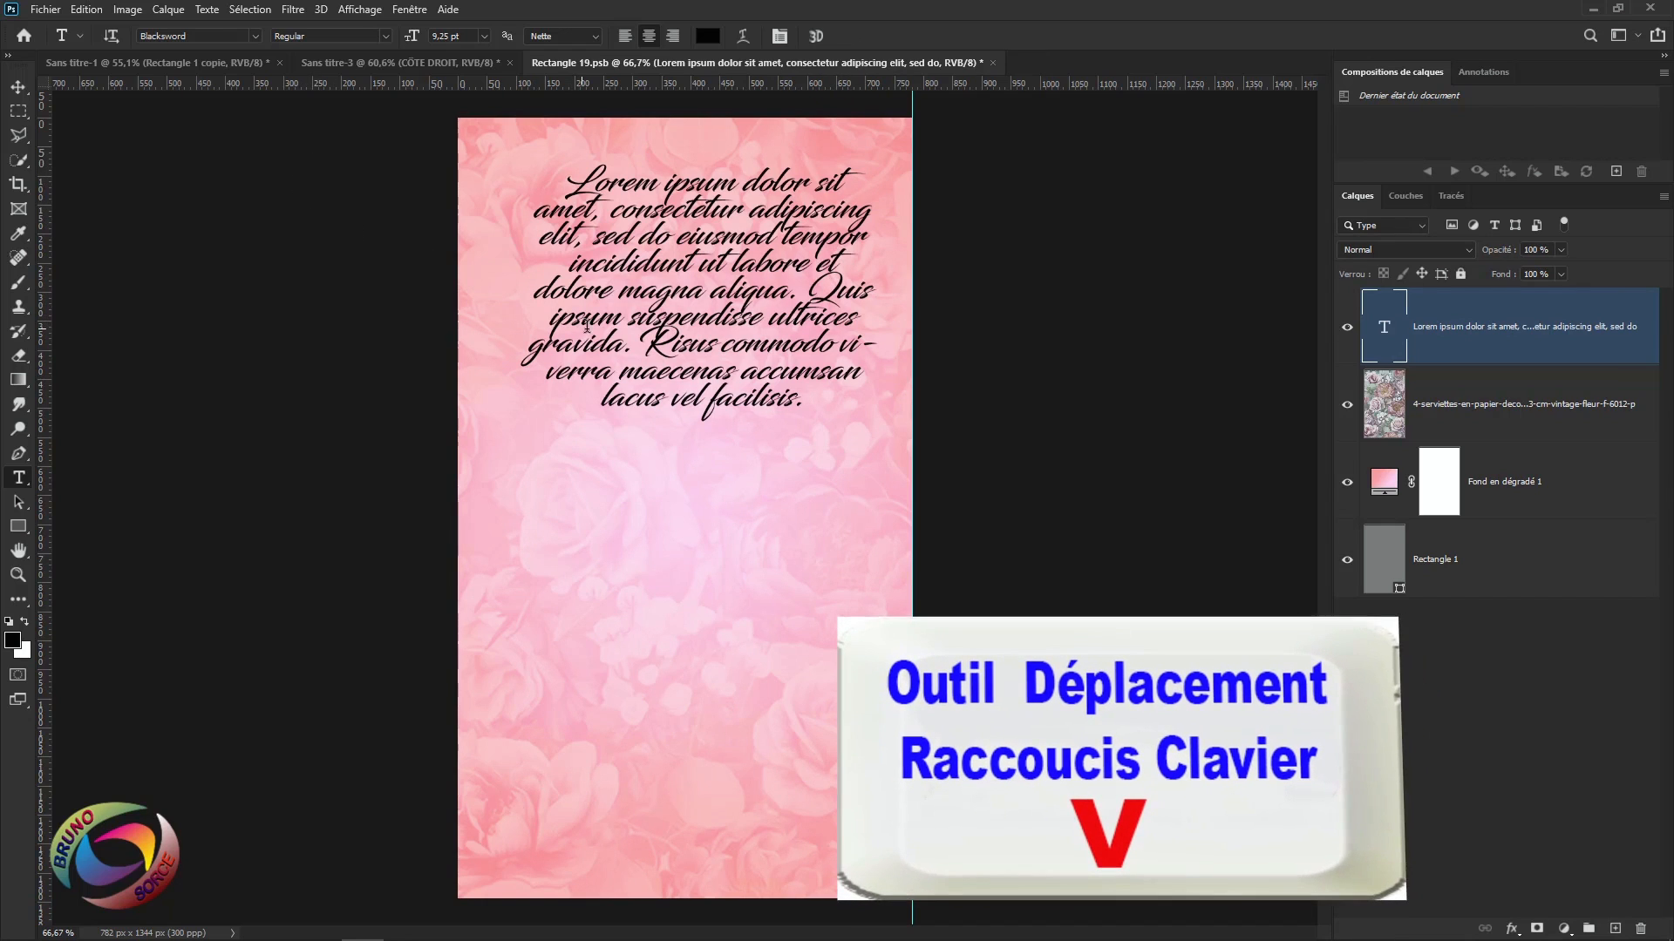
# Move the paragraph lower and type a signature name on a new line beneath it.
pyautogui.press('v')
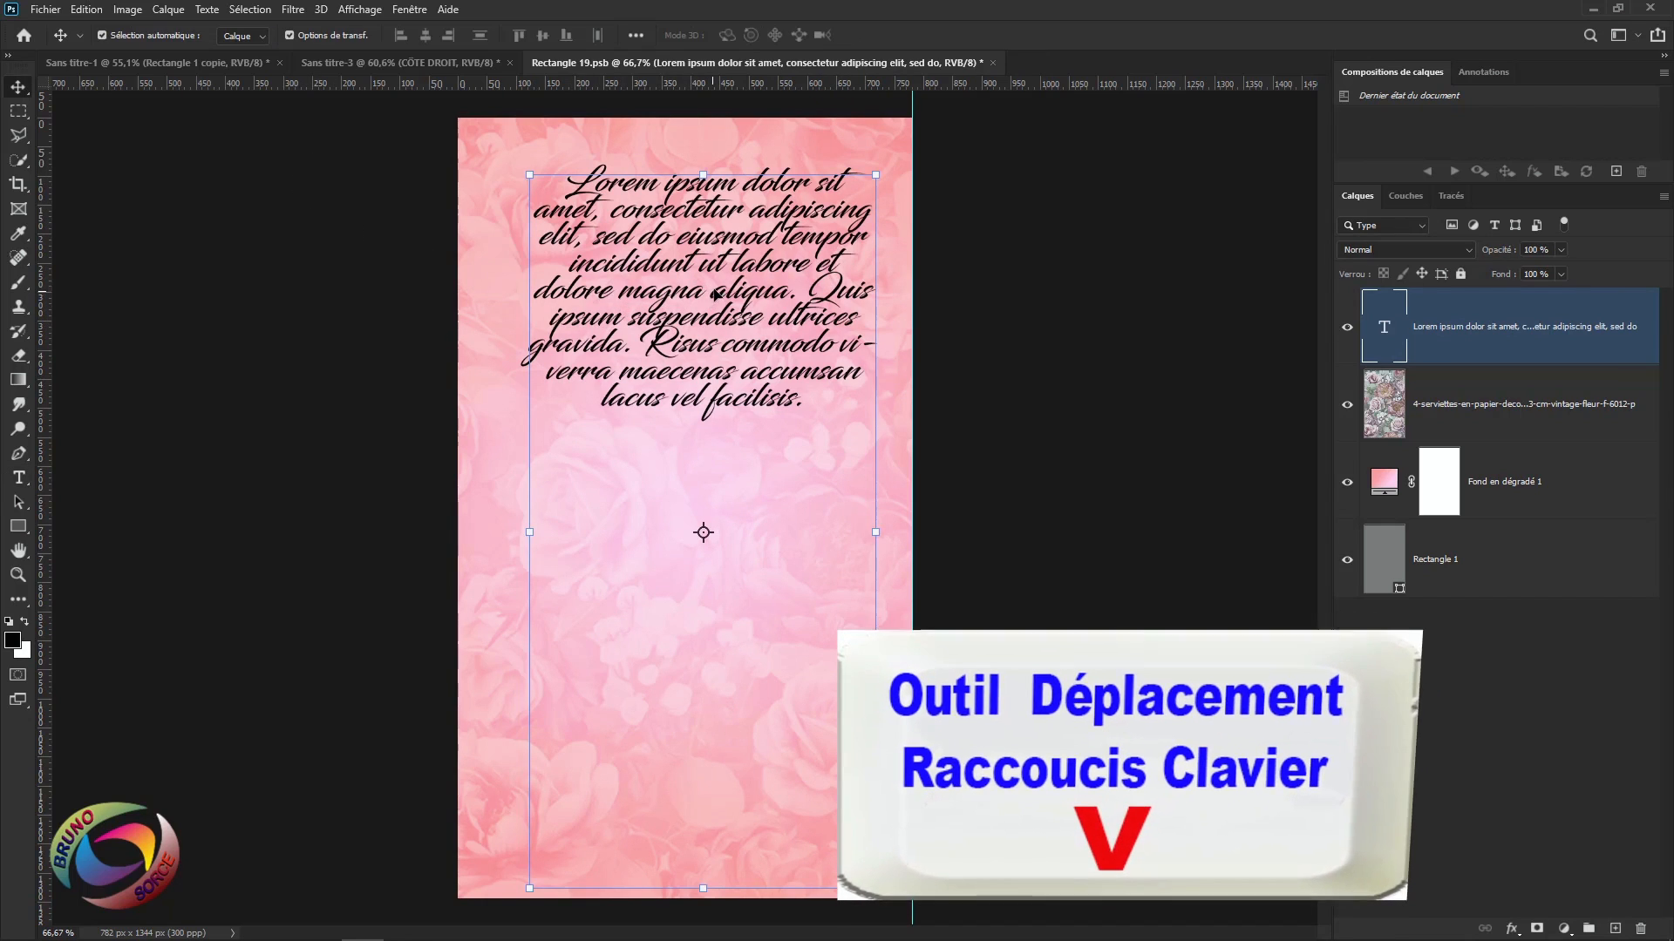
pyautogui.moveTo(728, 237); pyautogui.dragTo(710, 395)
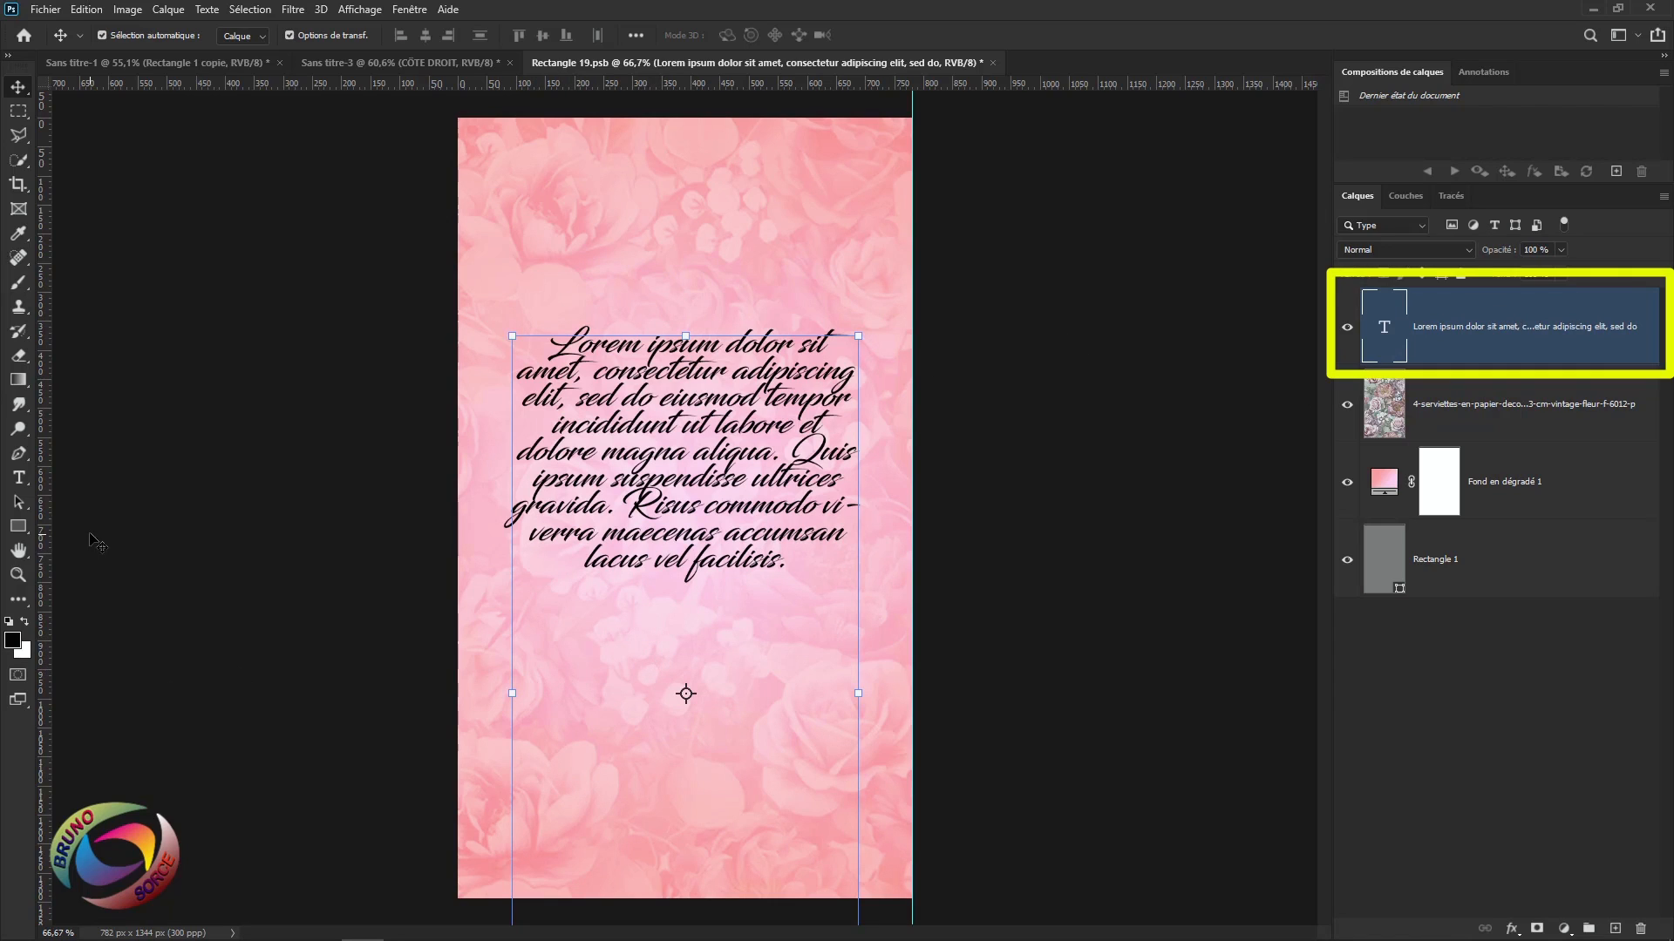
pyautogui.click(17, 482)
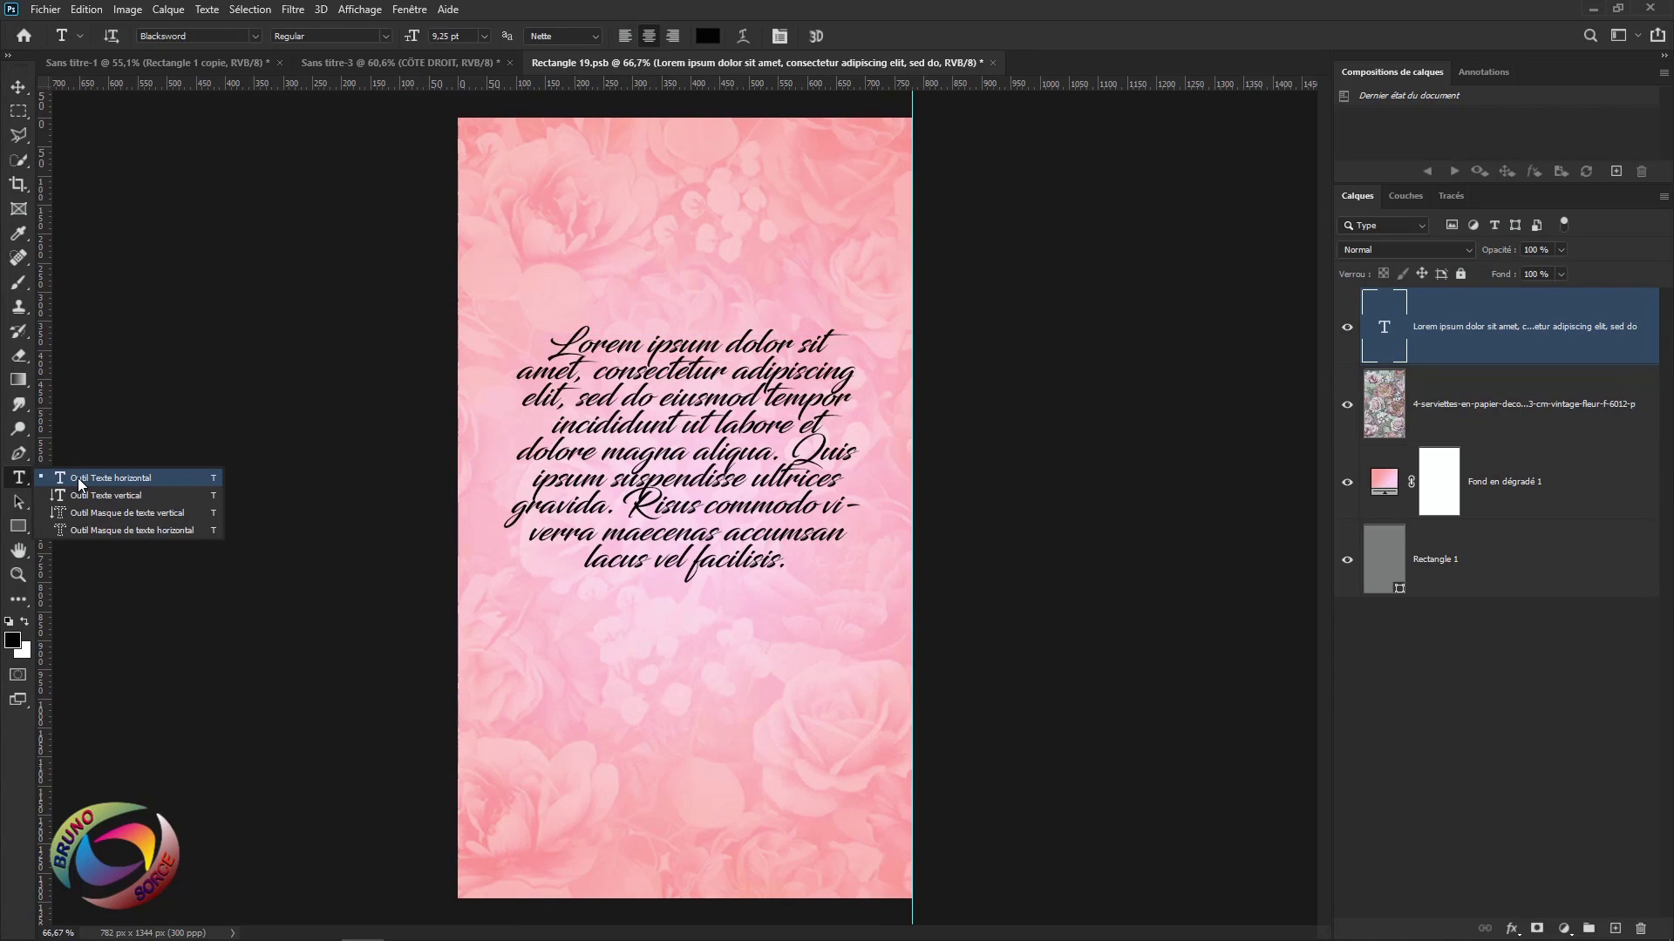
pyautogui.click(76, 477)
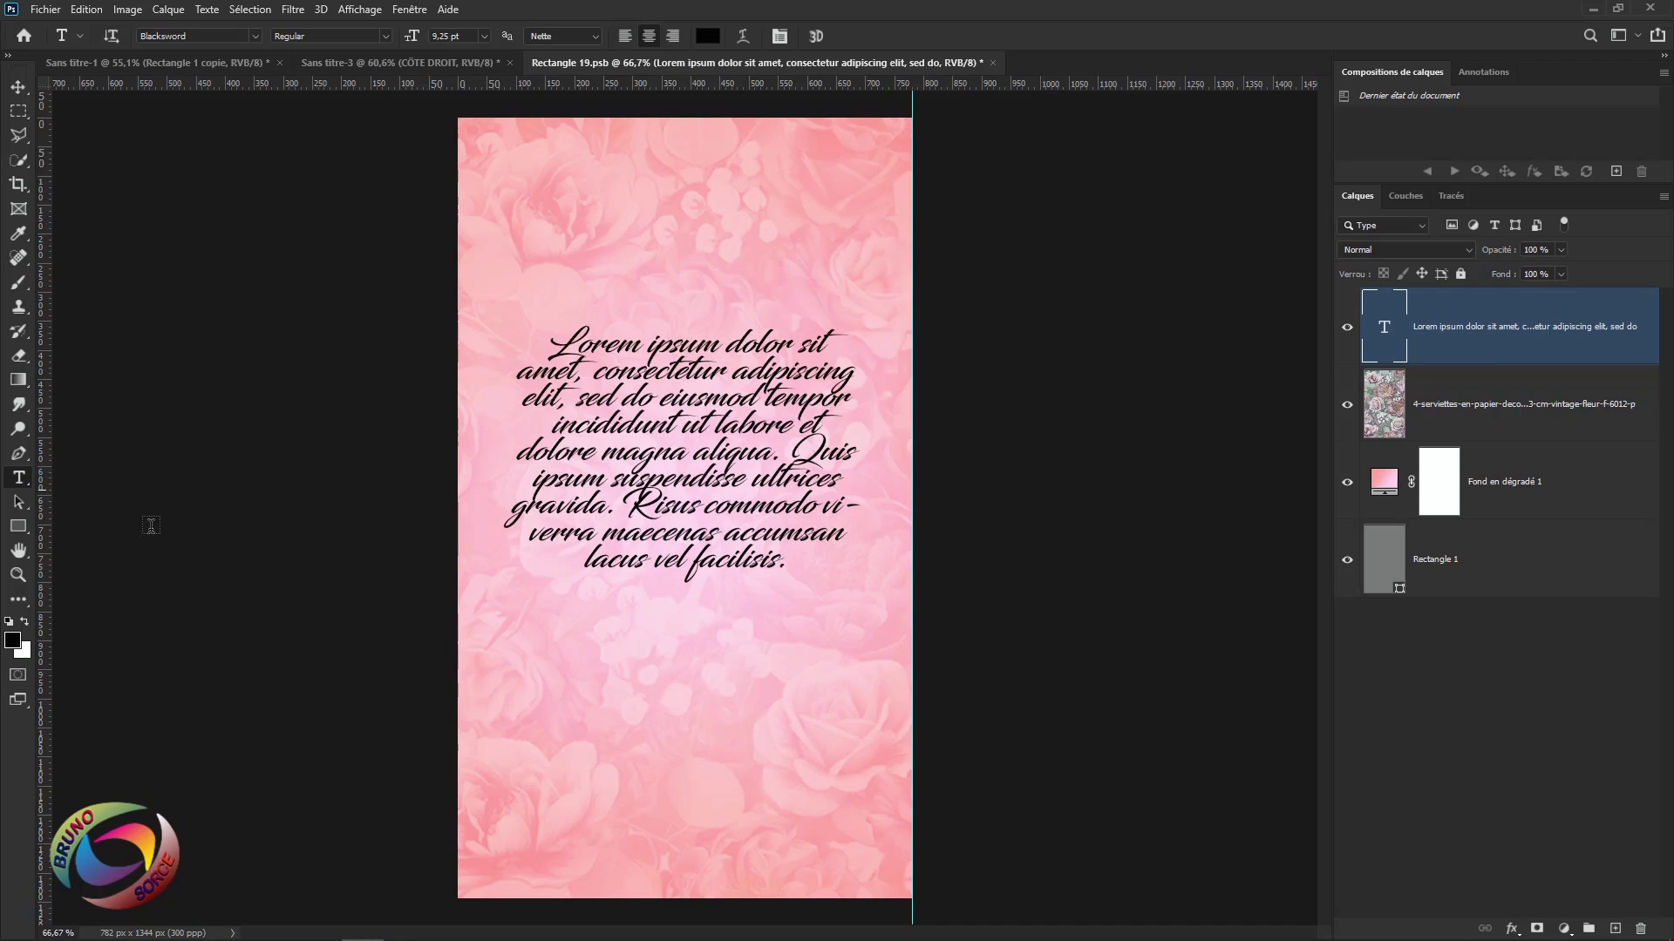
pyautogui.click(607, 692)
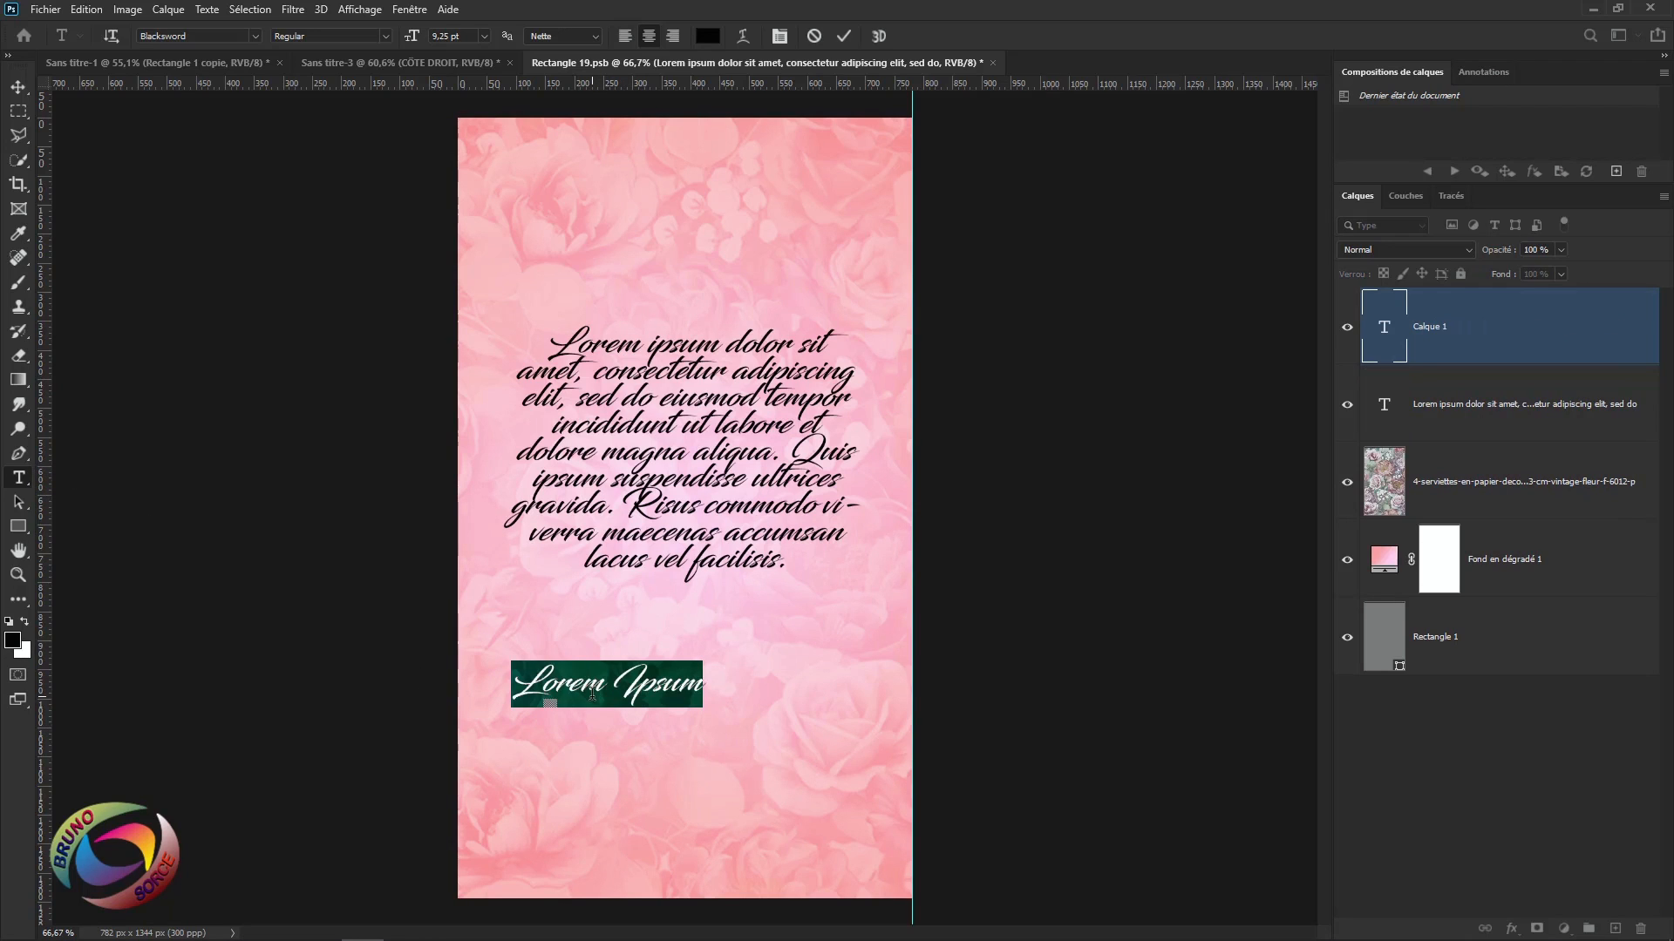
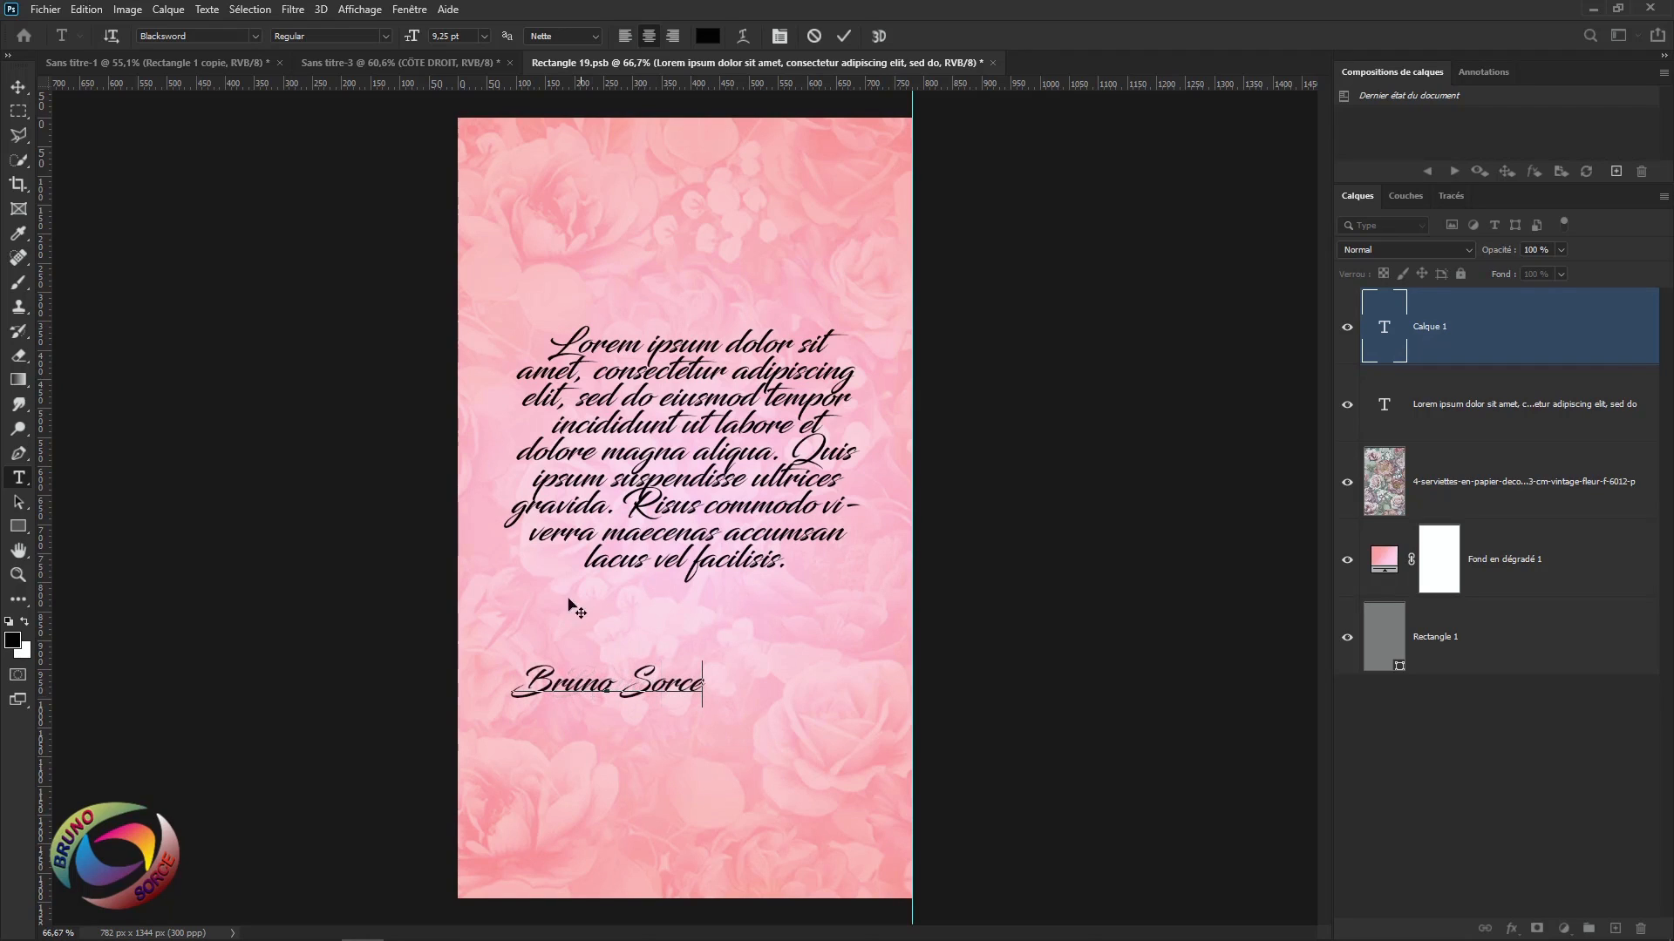
pyautogui.click(844, 38)
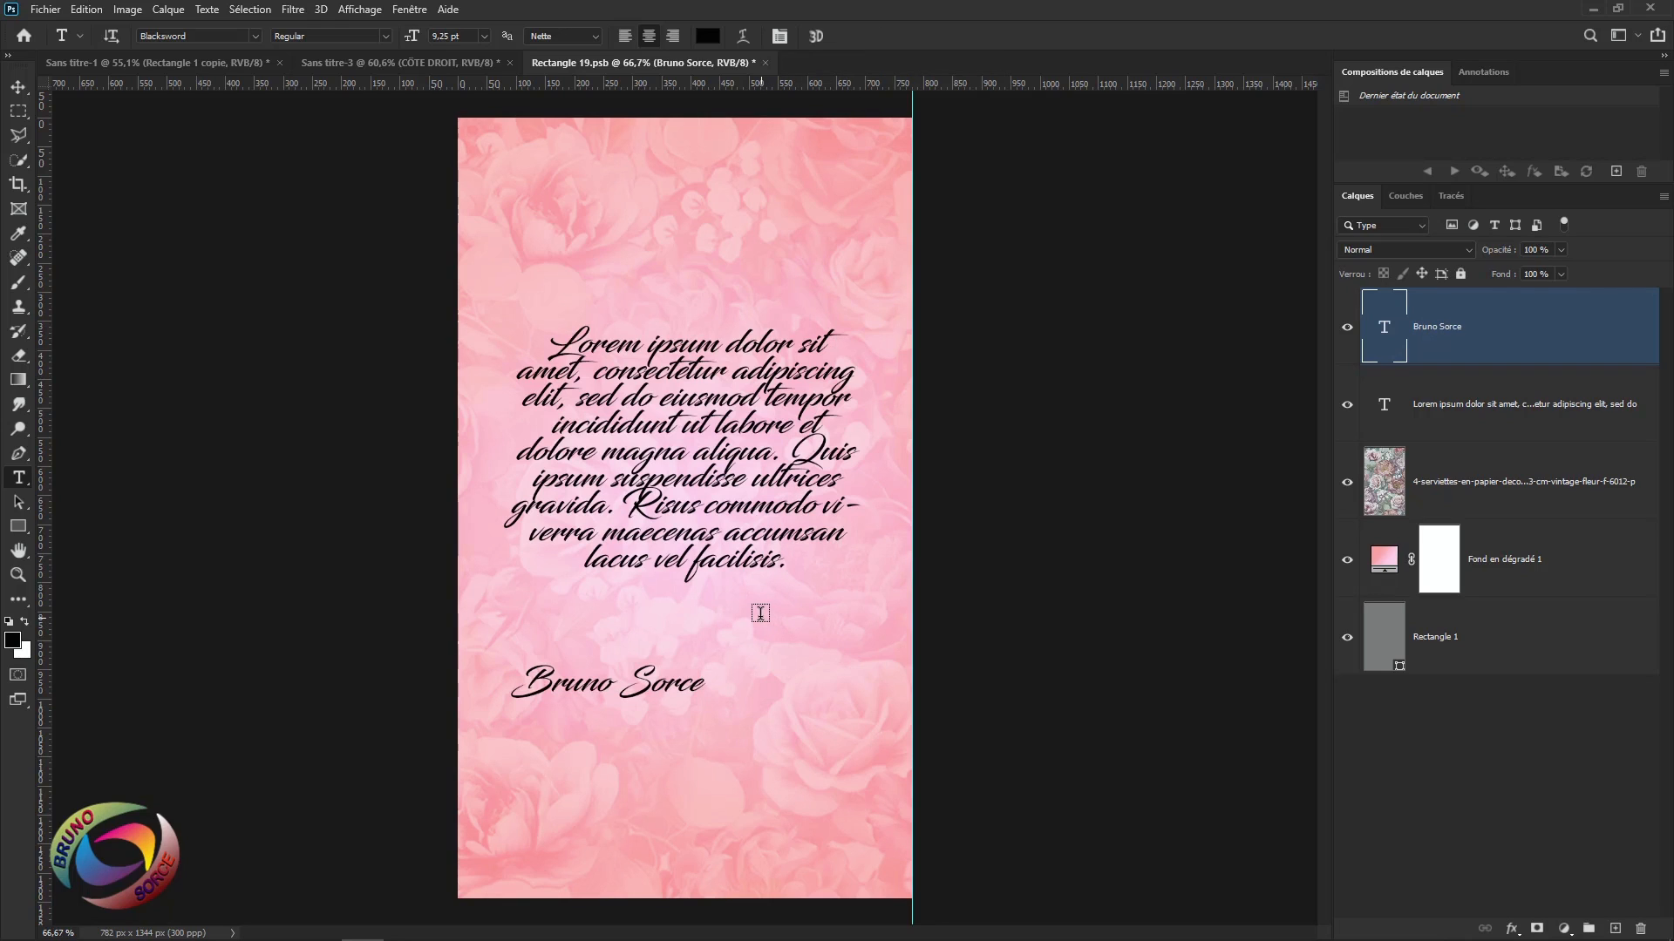
# Shift the signature right under the paragraph, merge both text layers, and nudge them up.
pyautogui.press('v')
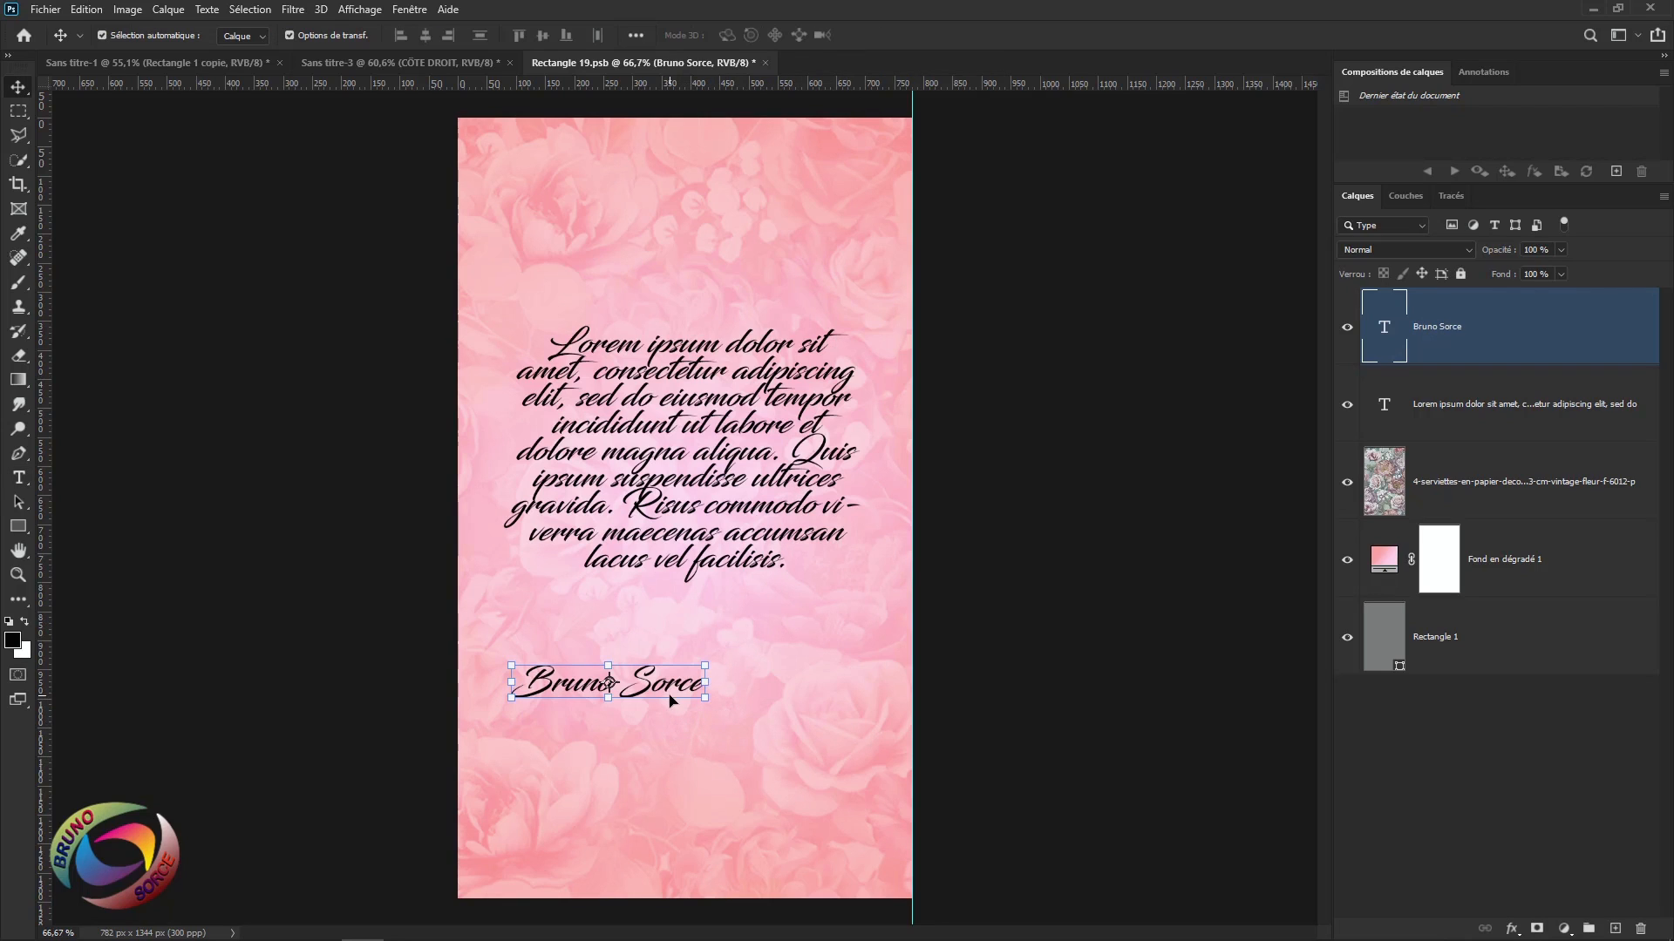
pyautogui.moveTo(667, 688); pyautogui.dragTo(843, 642)
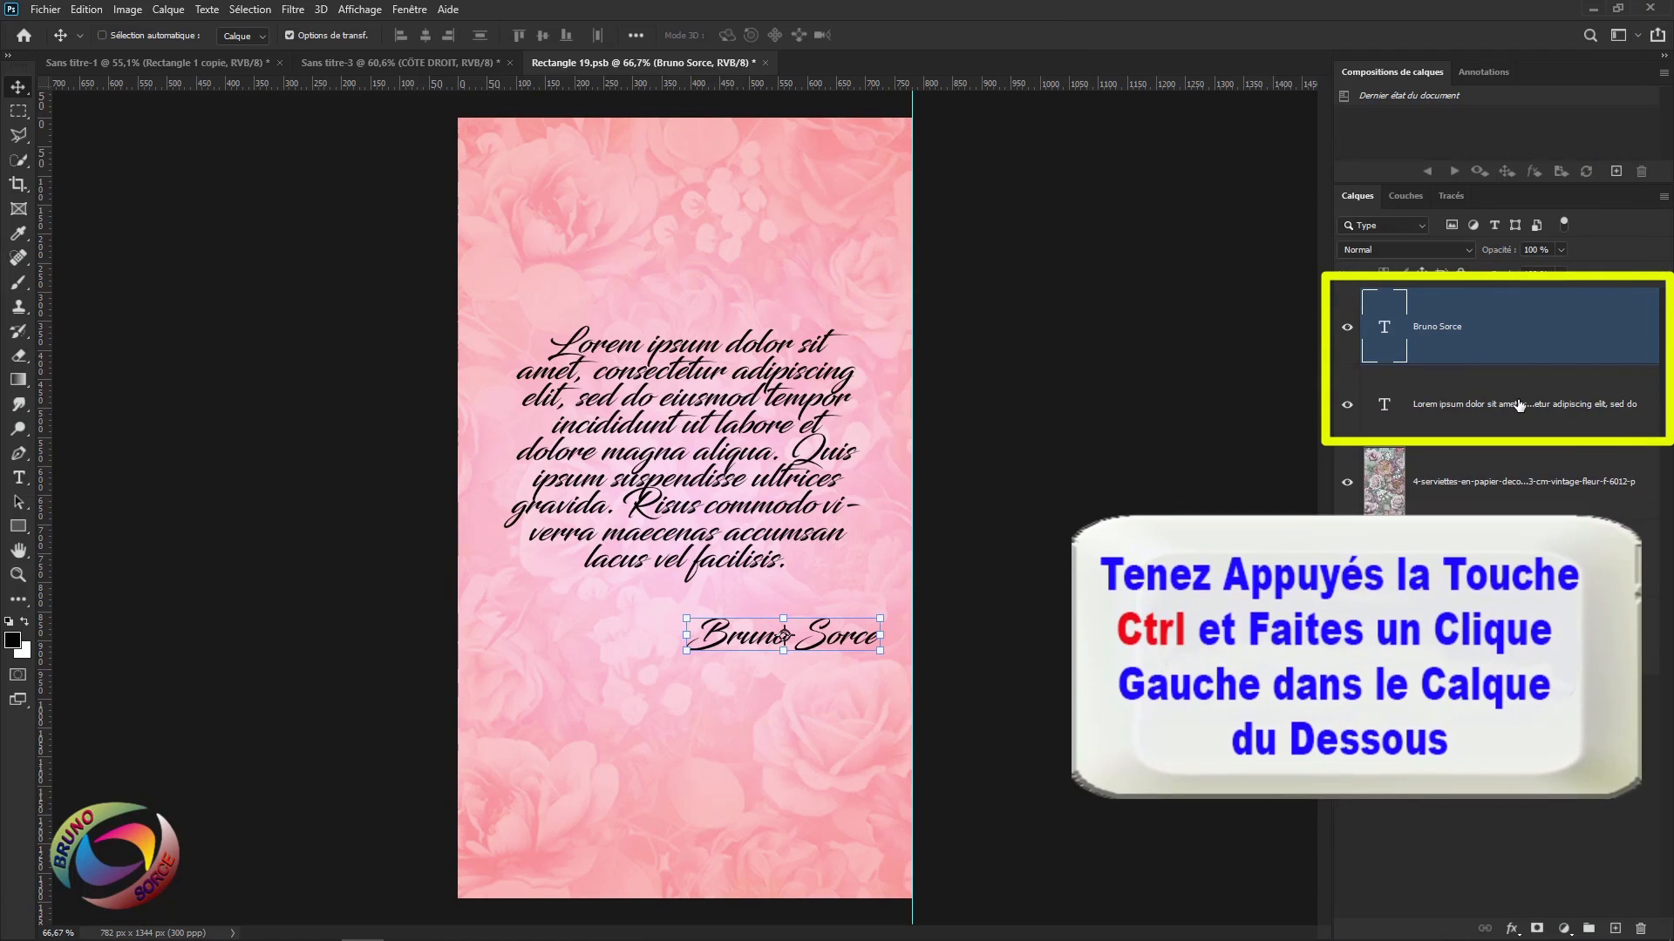
pyautogui.keyDown('ctrl'); pyautogui.click(1513, 406); pyautogui.keyUp('ctrl')
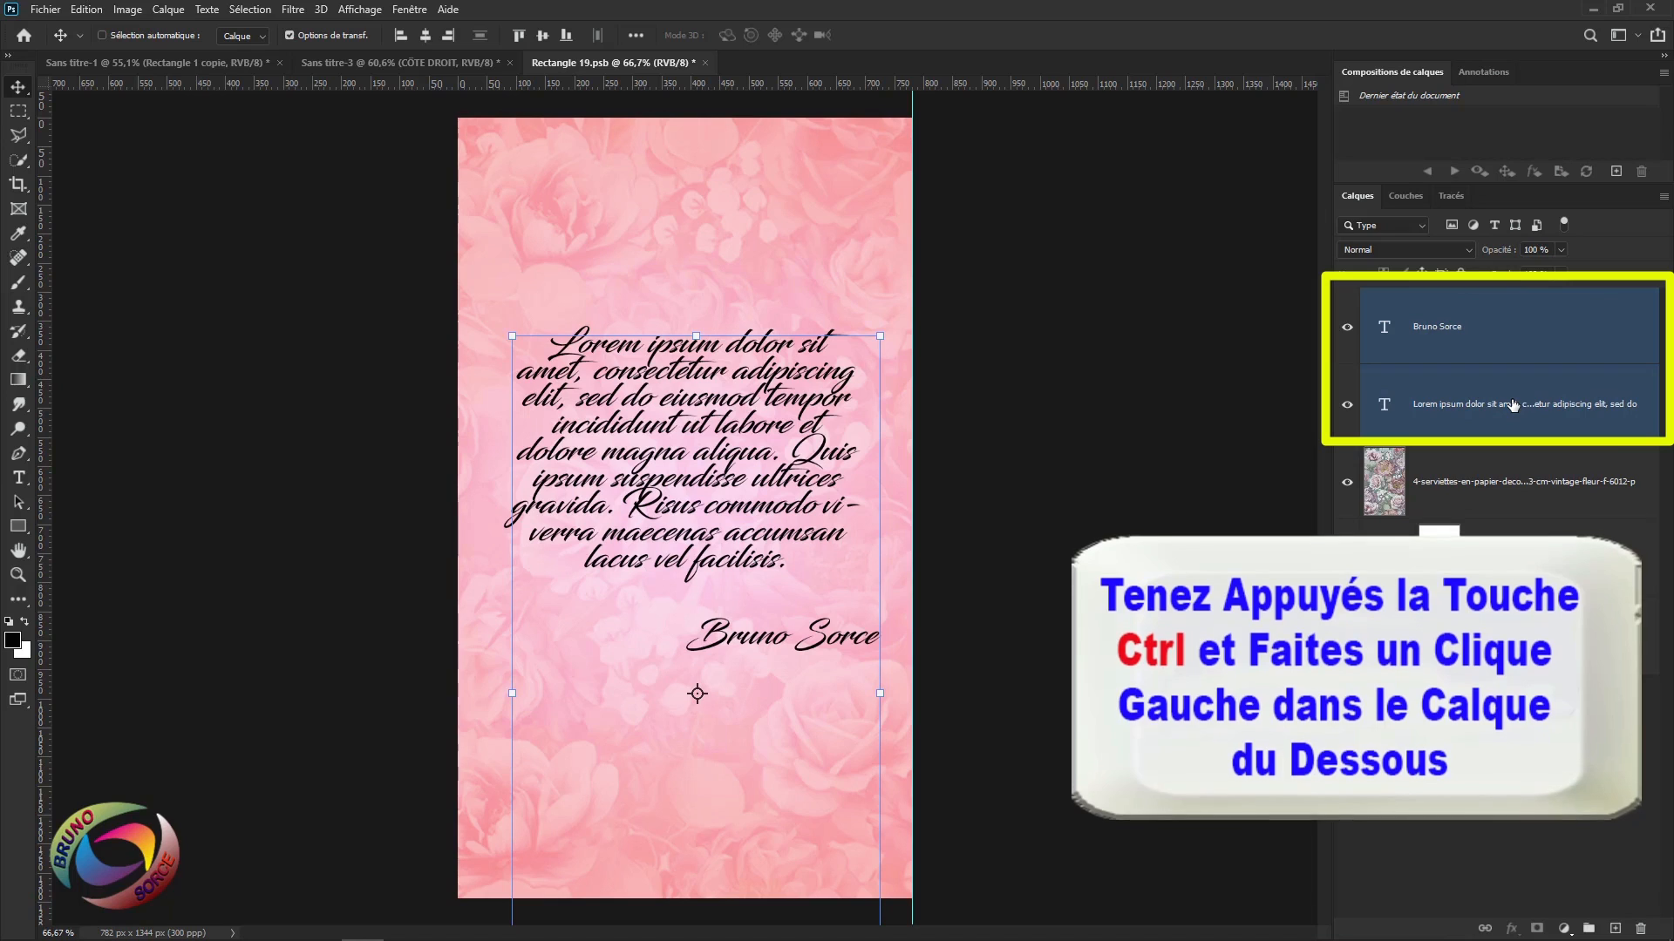
pyautogui.hotkey('ctrl', 'e')
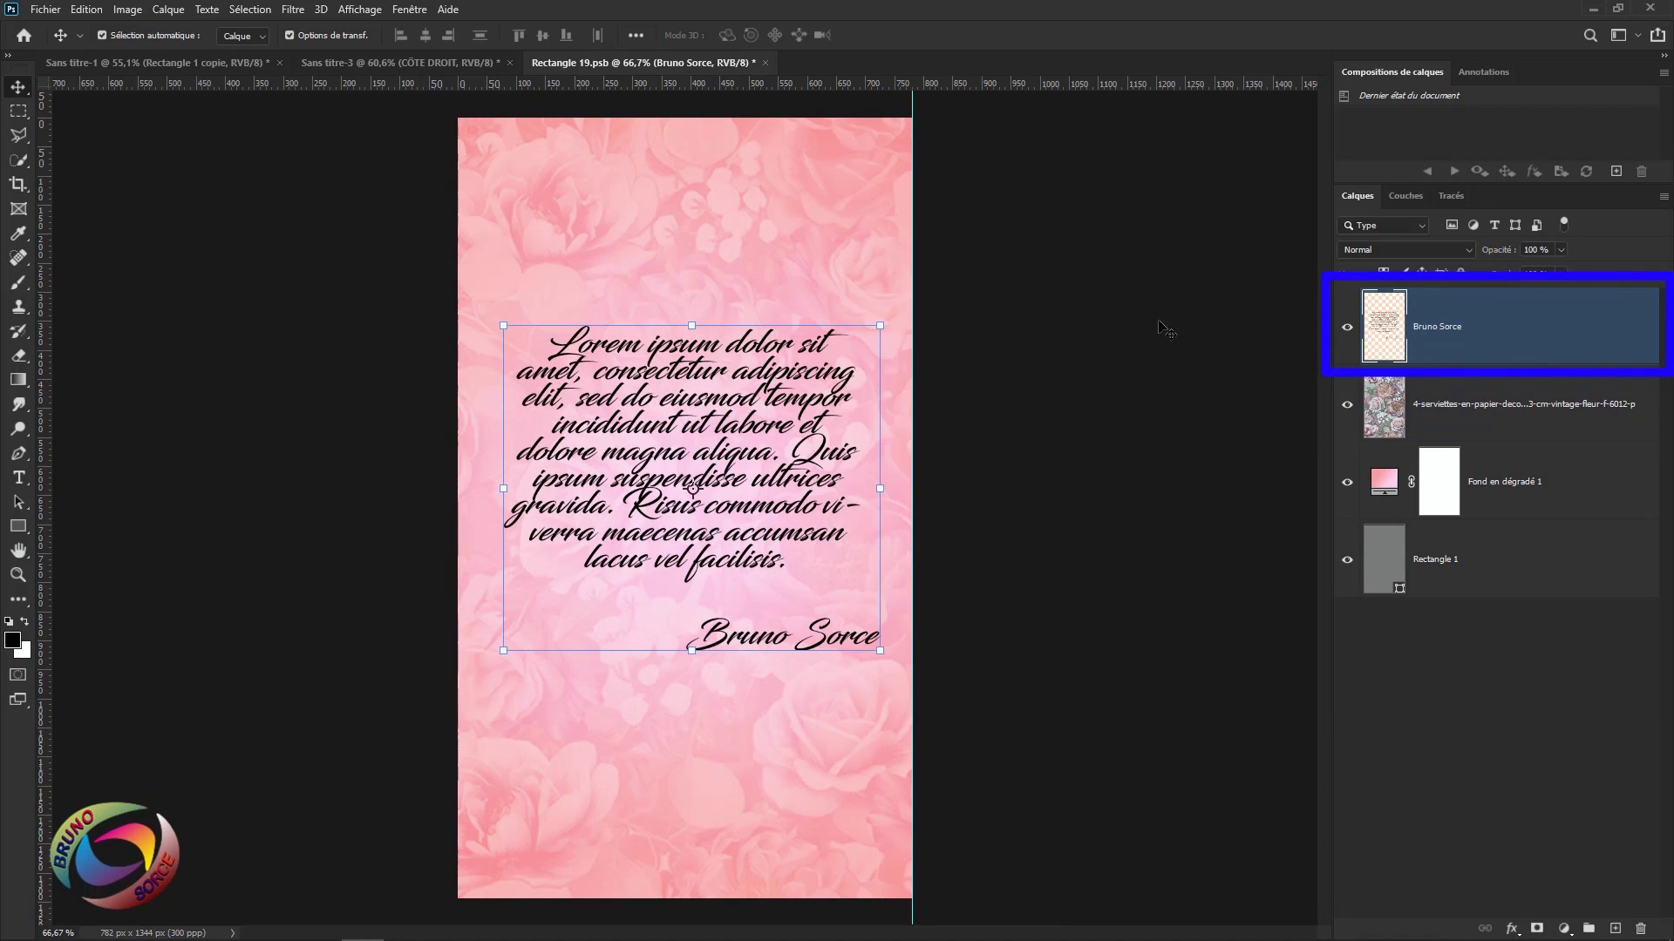
pyautogui.moveTo(778, 349); pyautogui.dragTo(779, 339)
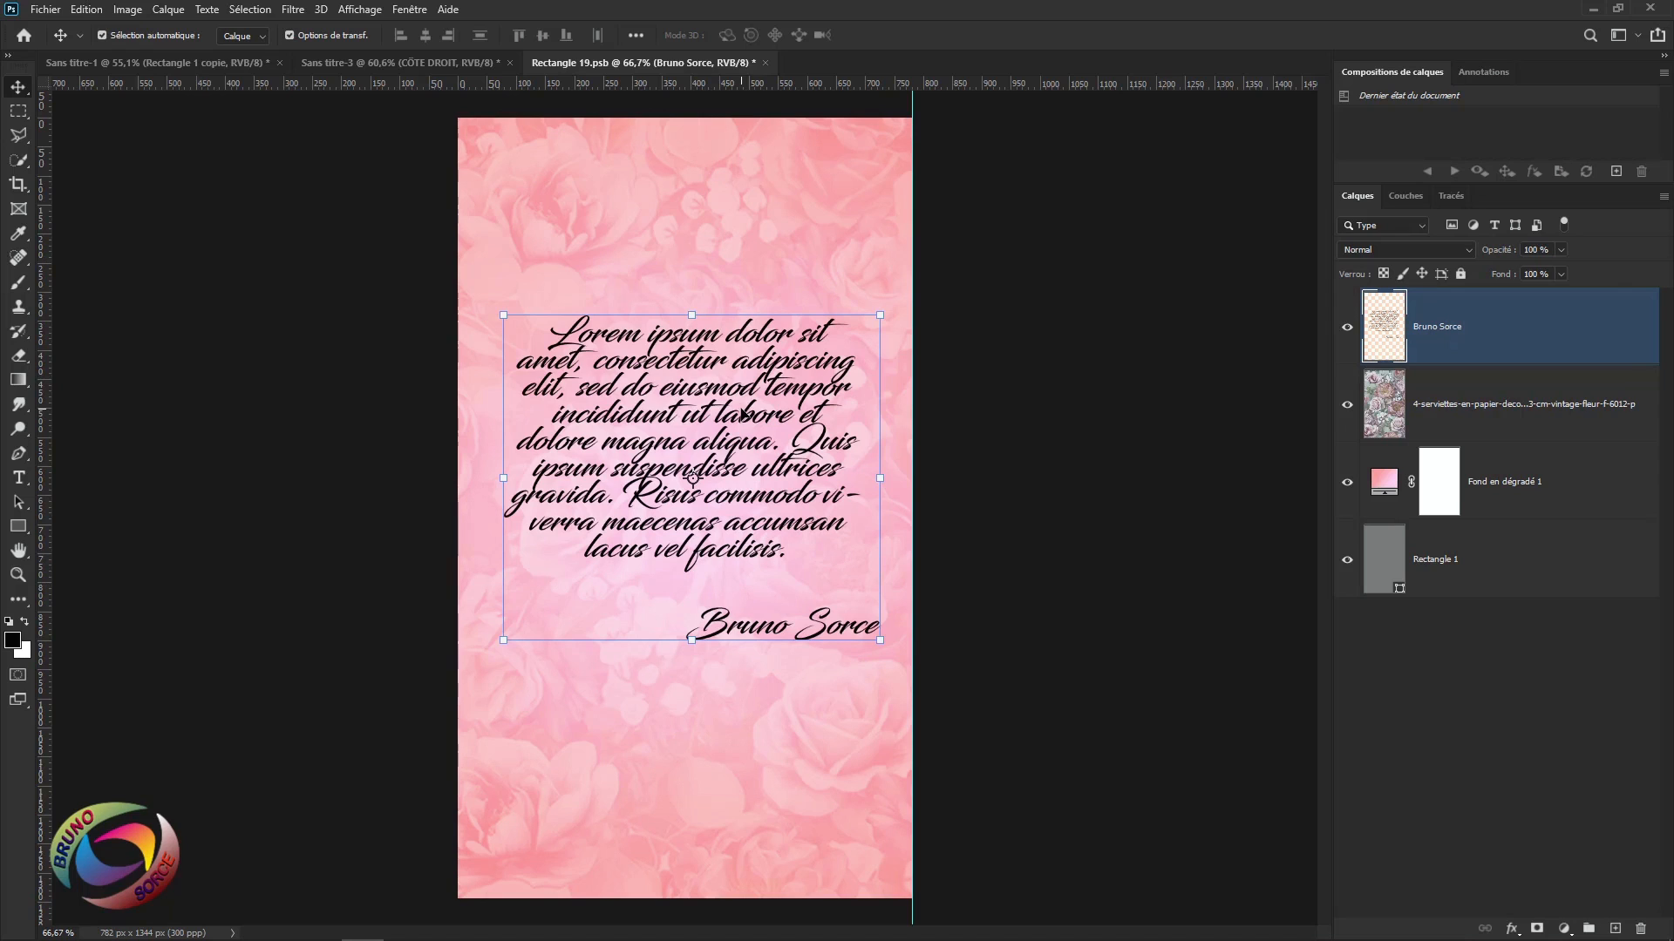
# Save Rectangle 19.psb back into the brochure and reopen the CÔTE DROIT smart object.
pyautogui.click(765, 63)
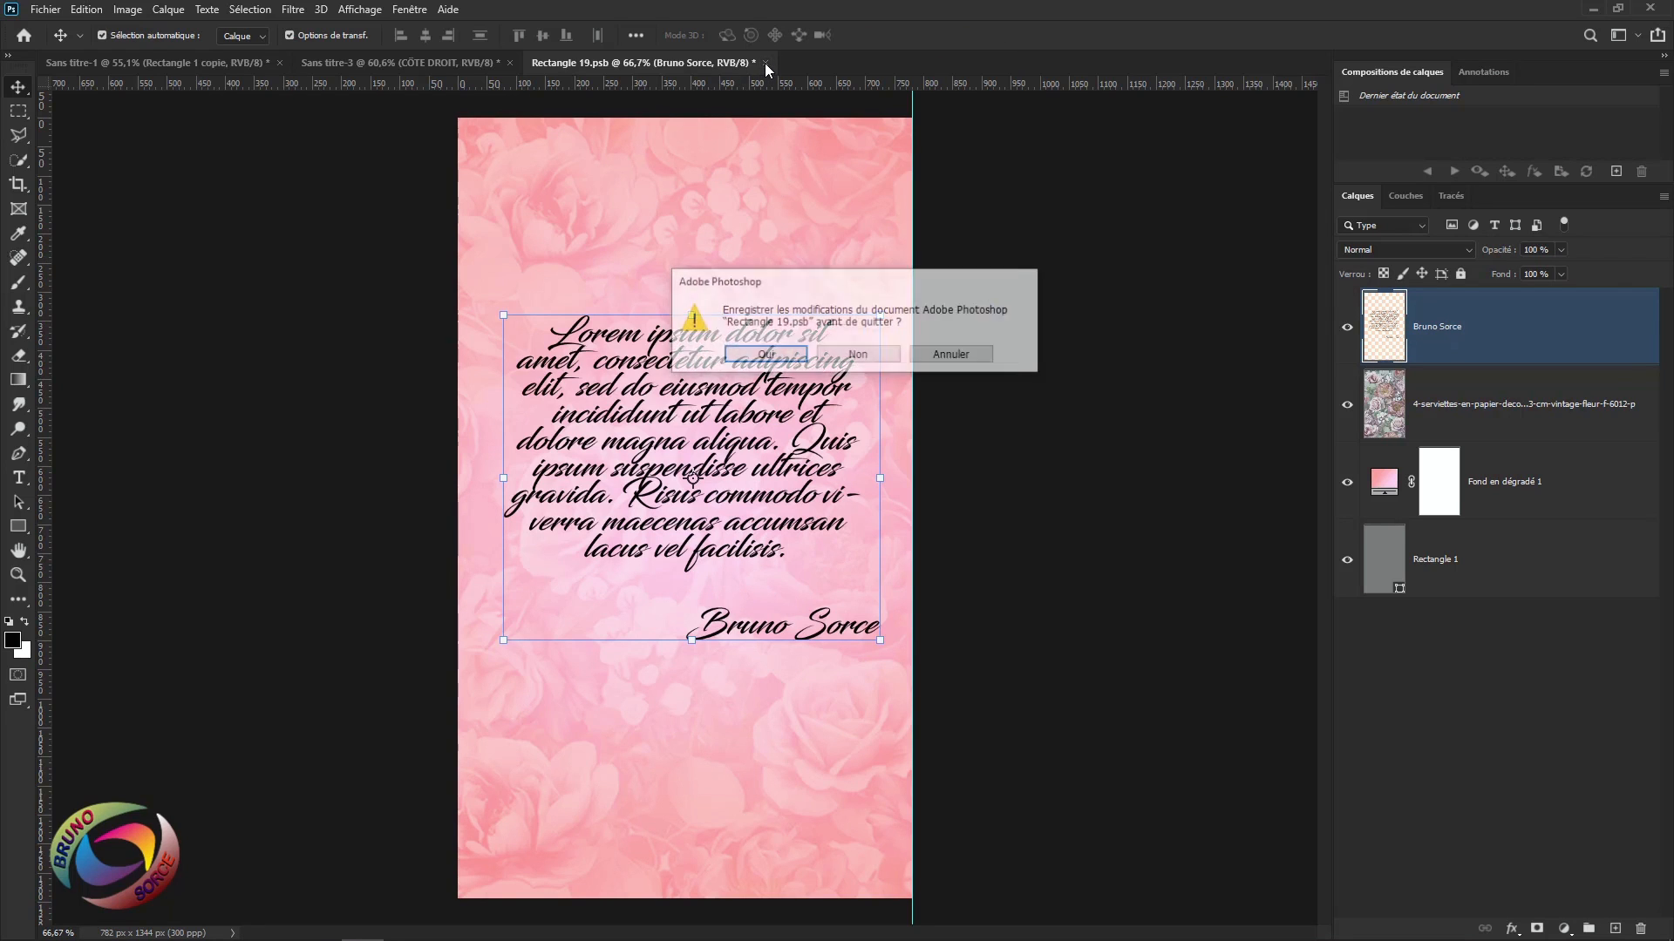
pyautogui.click(751, 356)
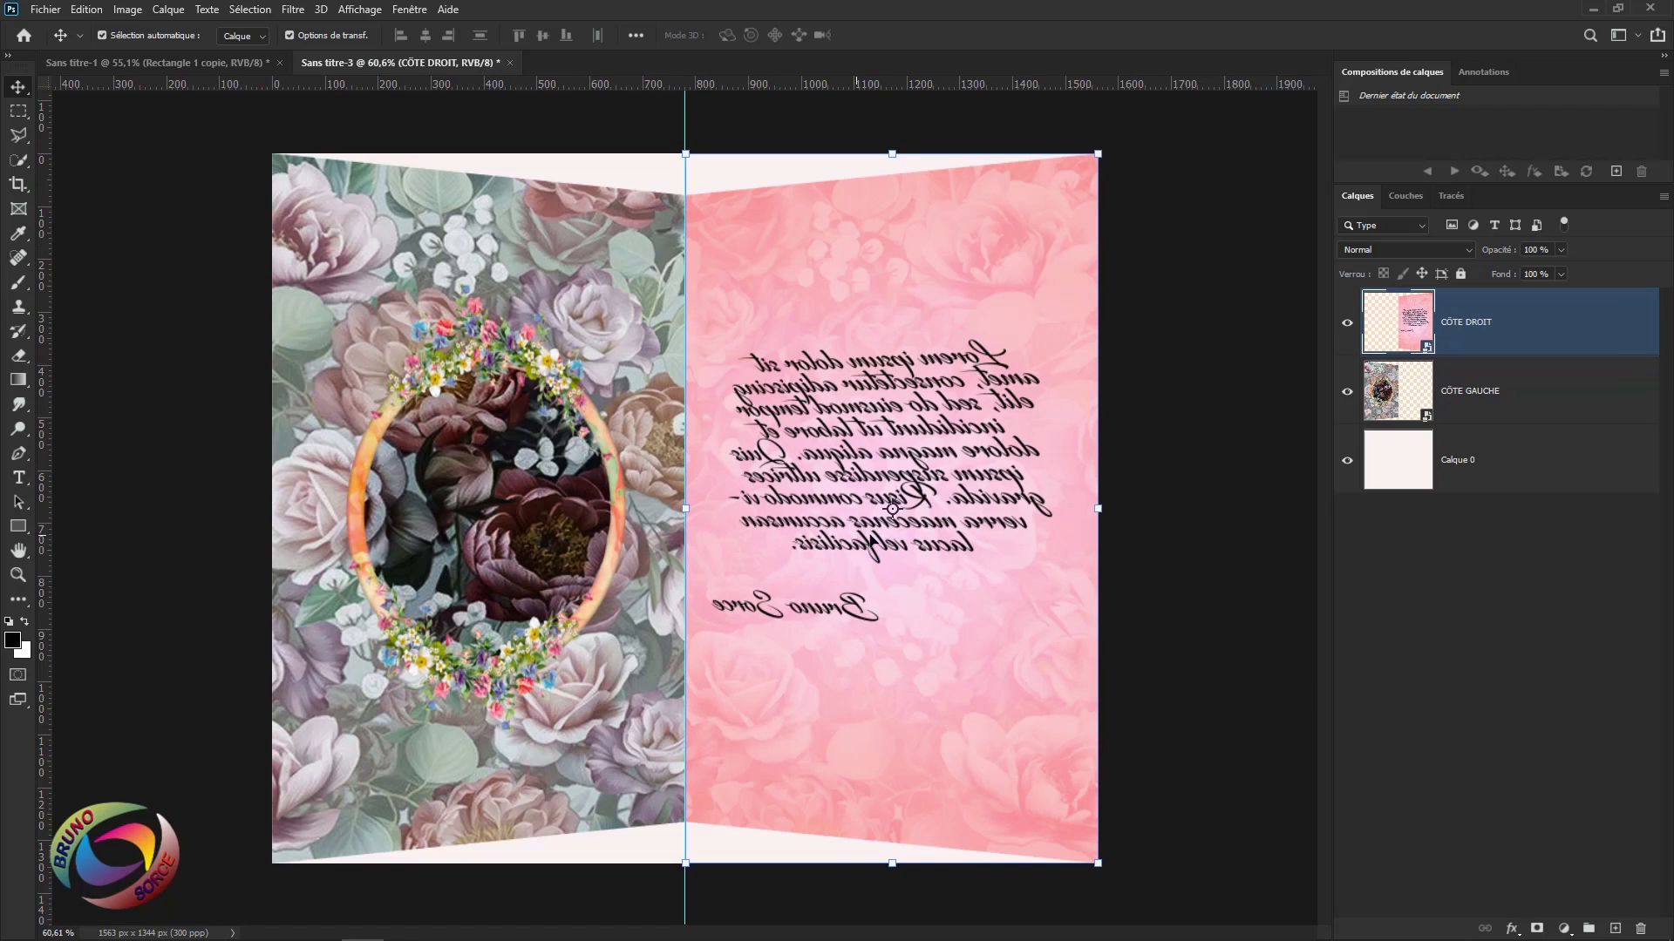
pyautogui.doubleClick(1409, 320)
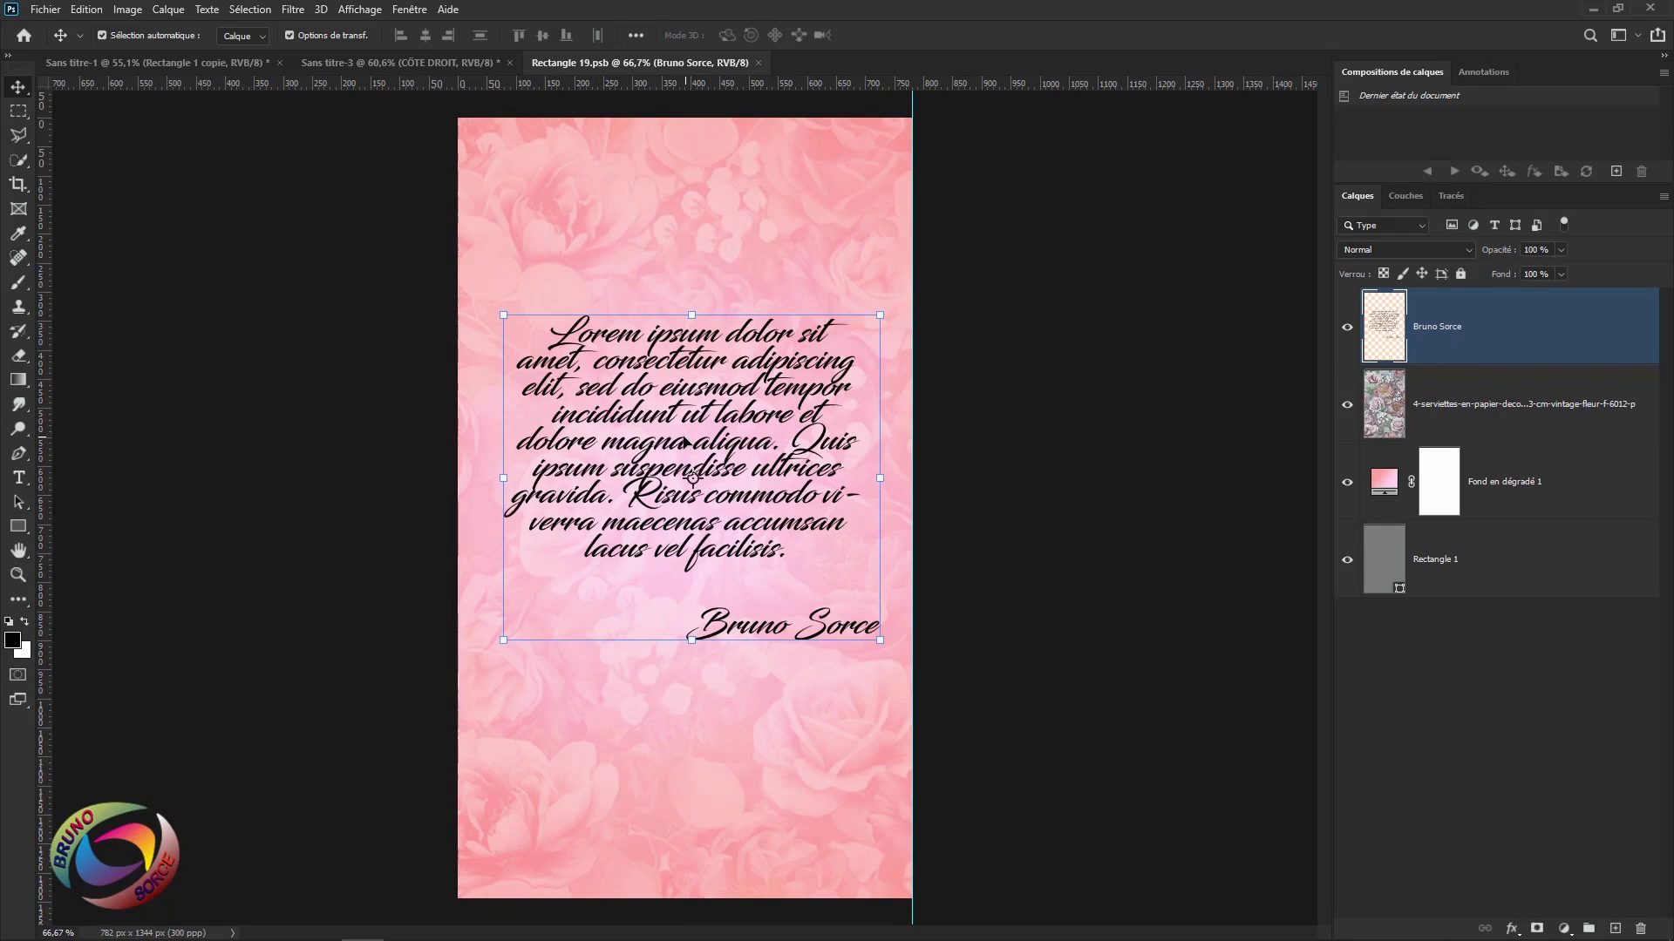
# Flip the merged Lorem ipsum and signature text with Symétrie axe horizontal.
pyautogui.click(86, 9)
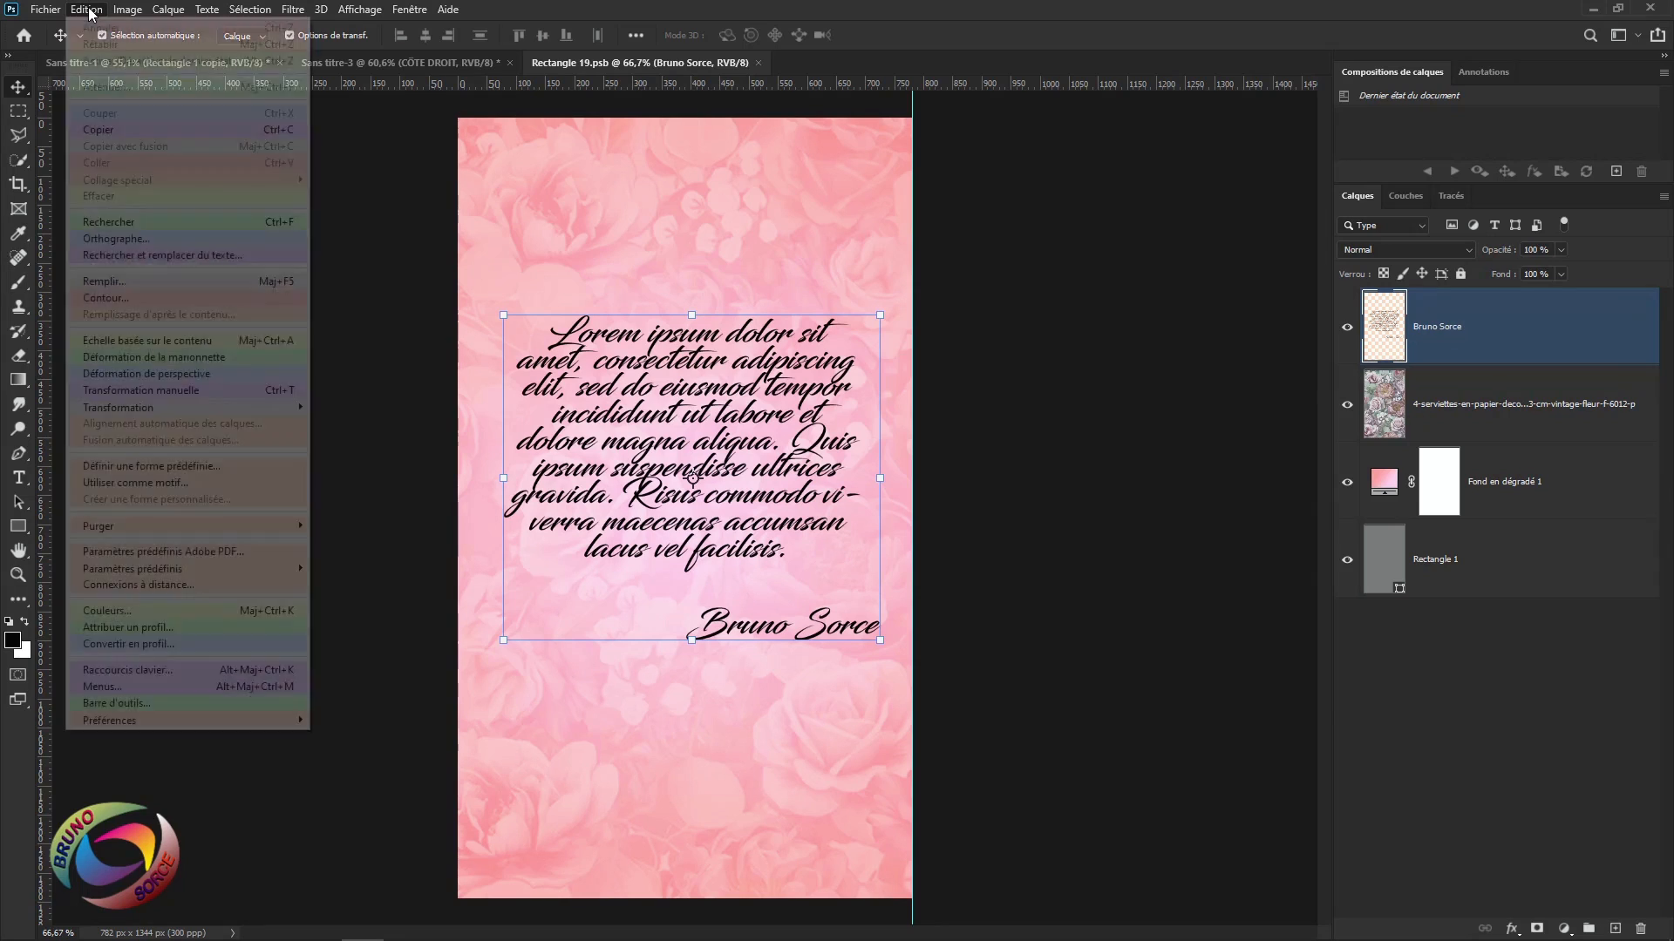
pyautogui.moveTo(296, 407)
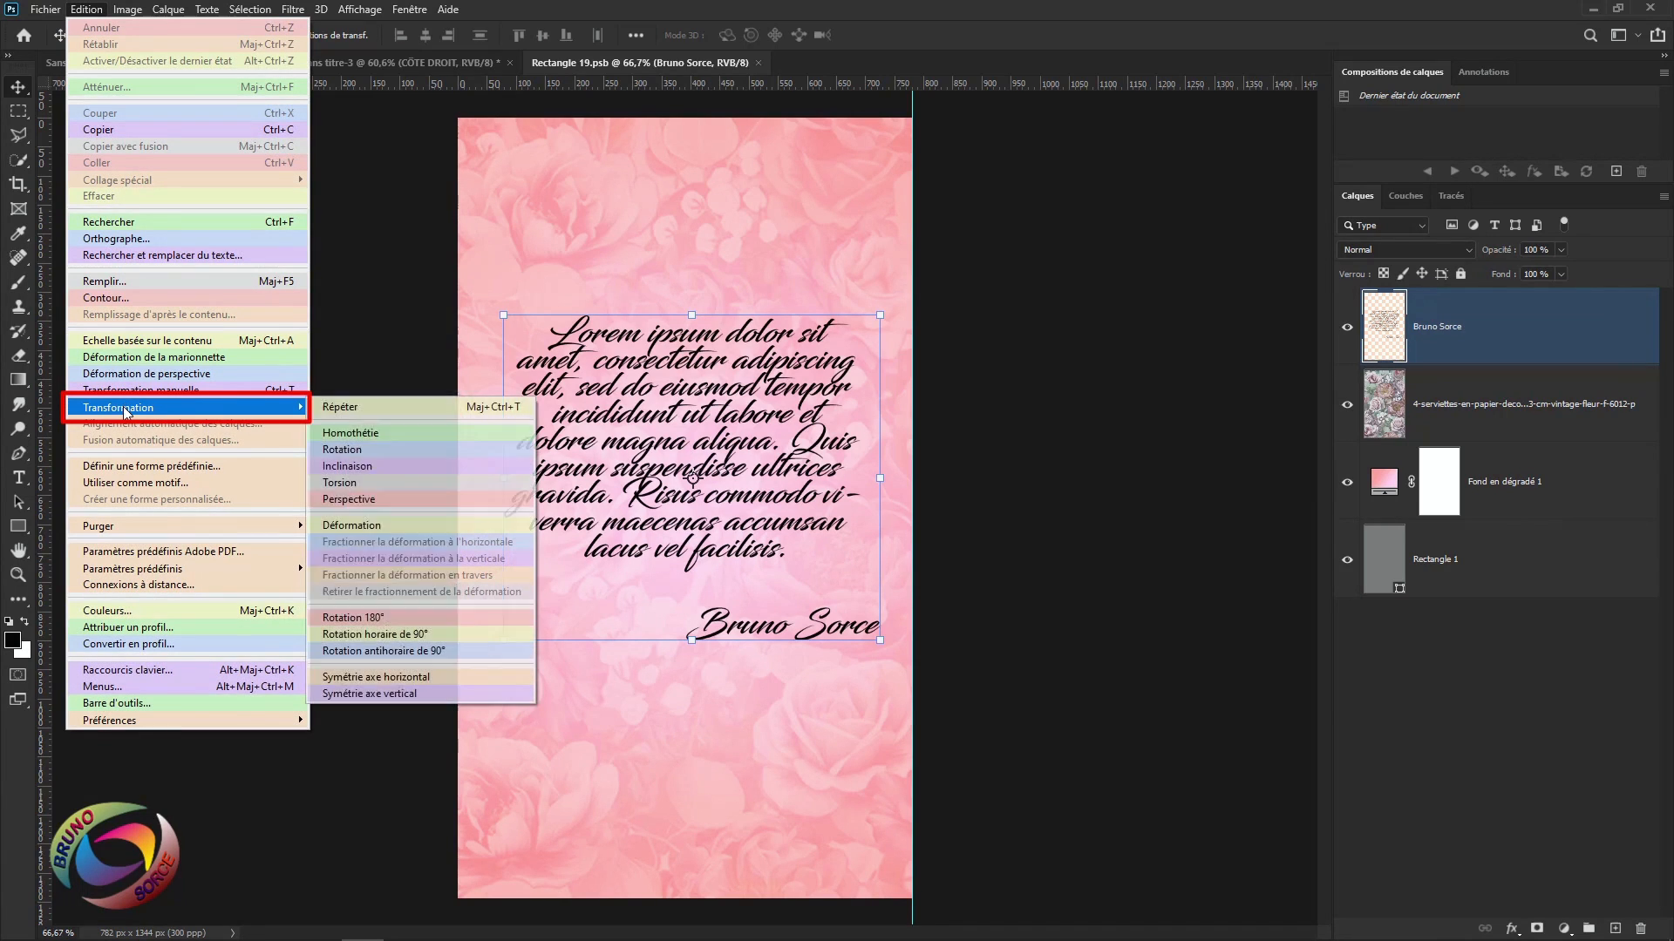
pyautogui.click(364, 681)
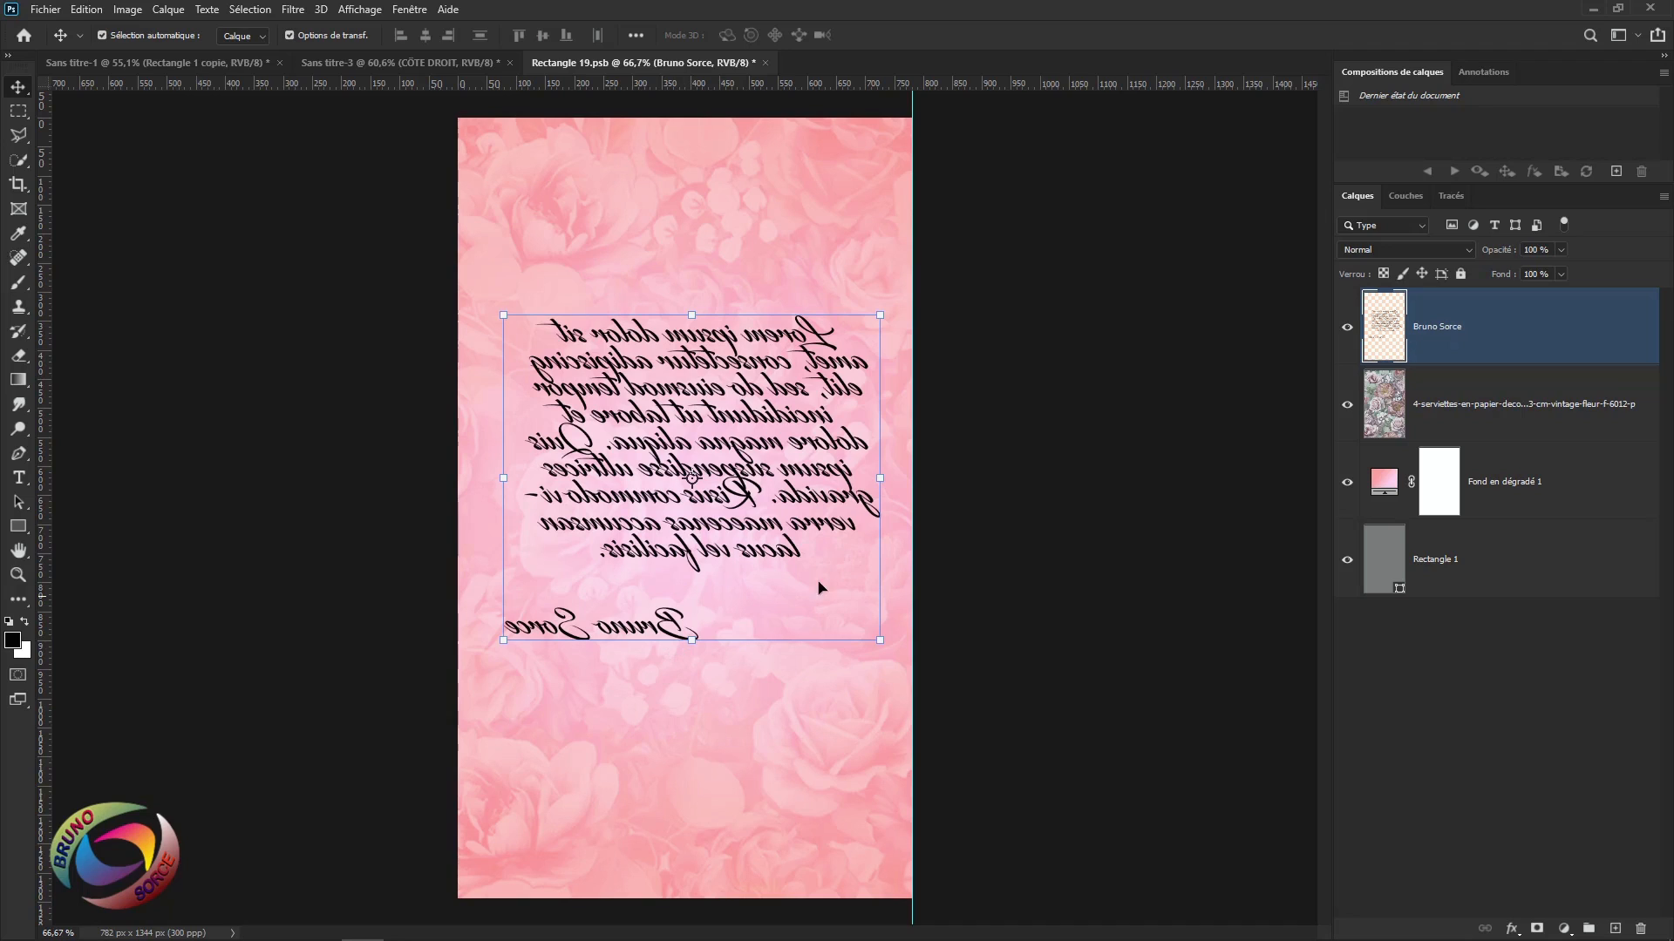
# Close the panel document saving changes, then select the CÔTE DROIT layer in the brochure.
pyautogui.click(766, 61)
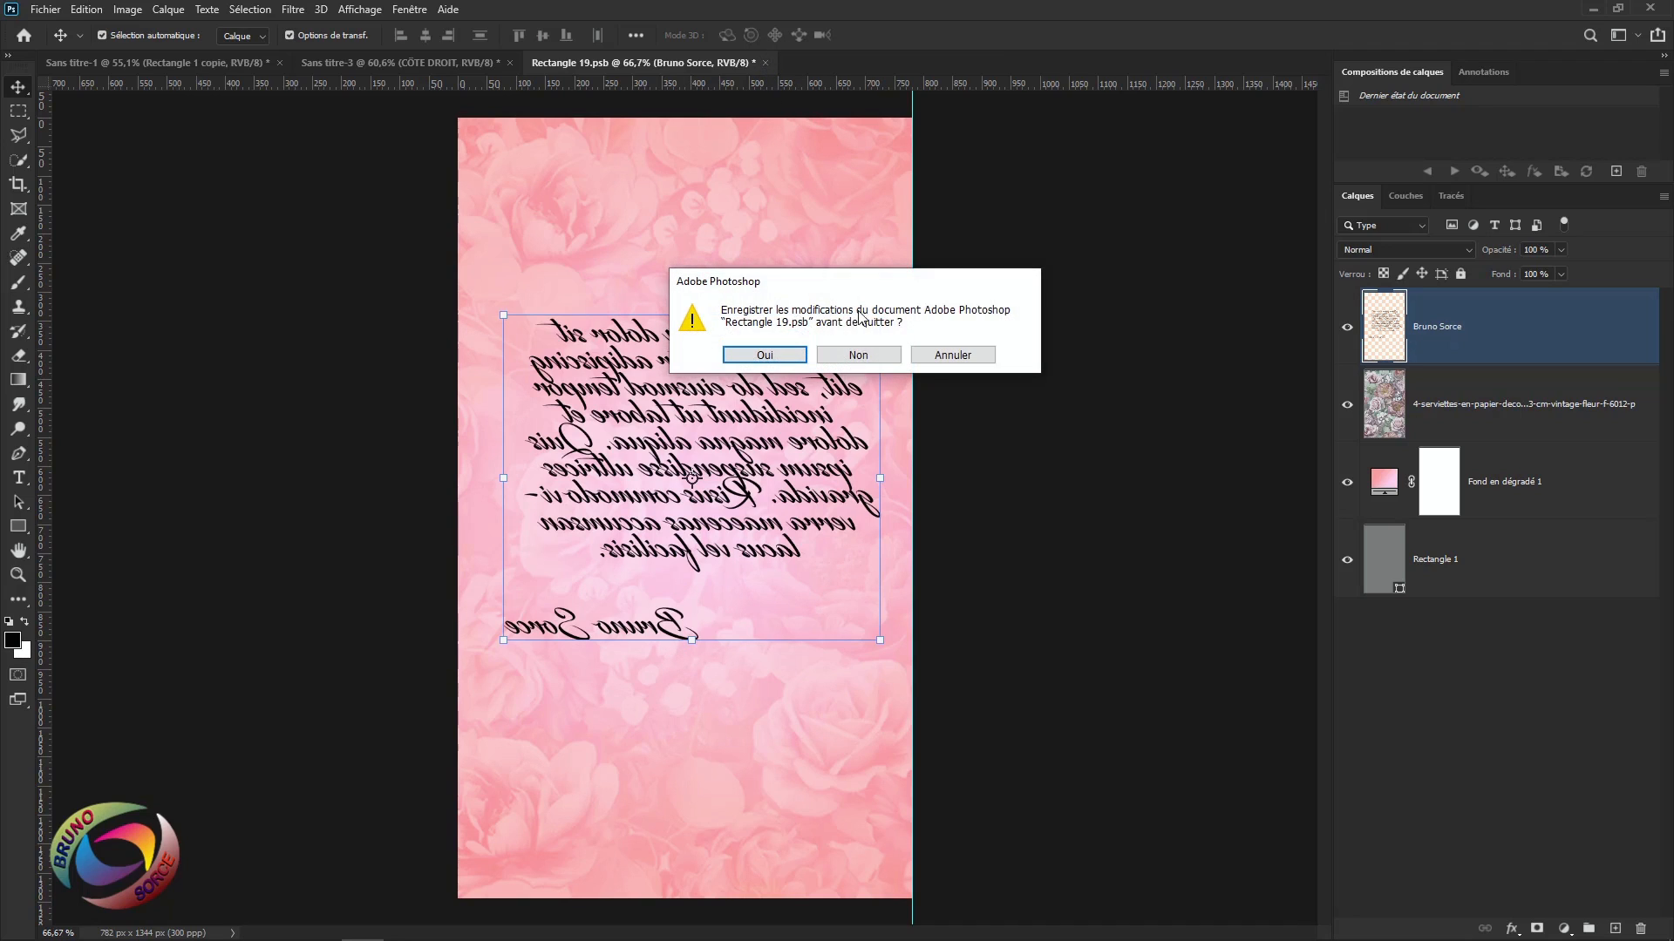
pyautogui.click(767, 354)
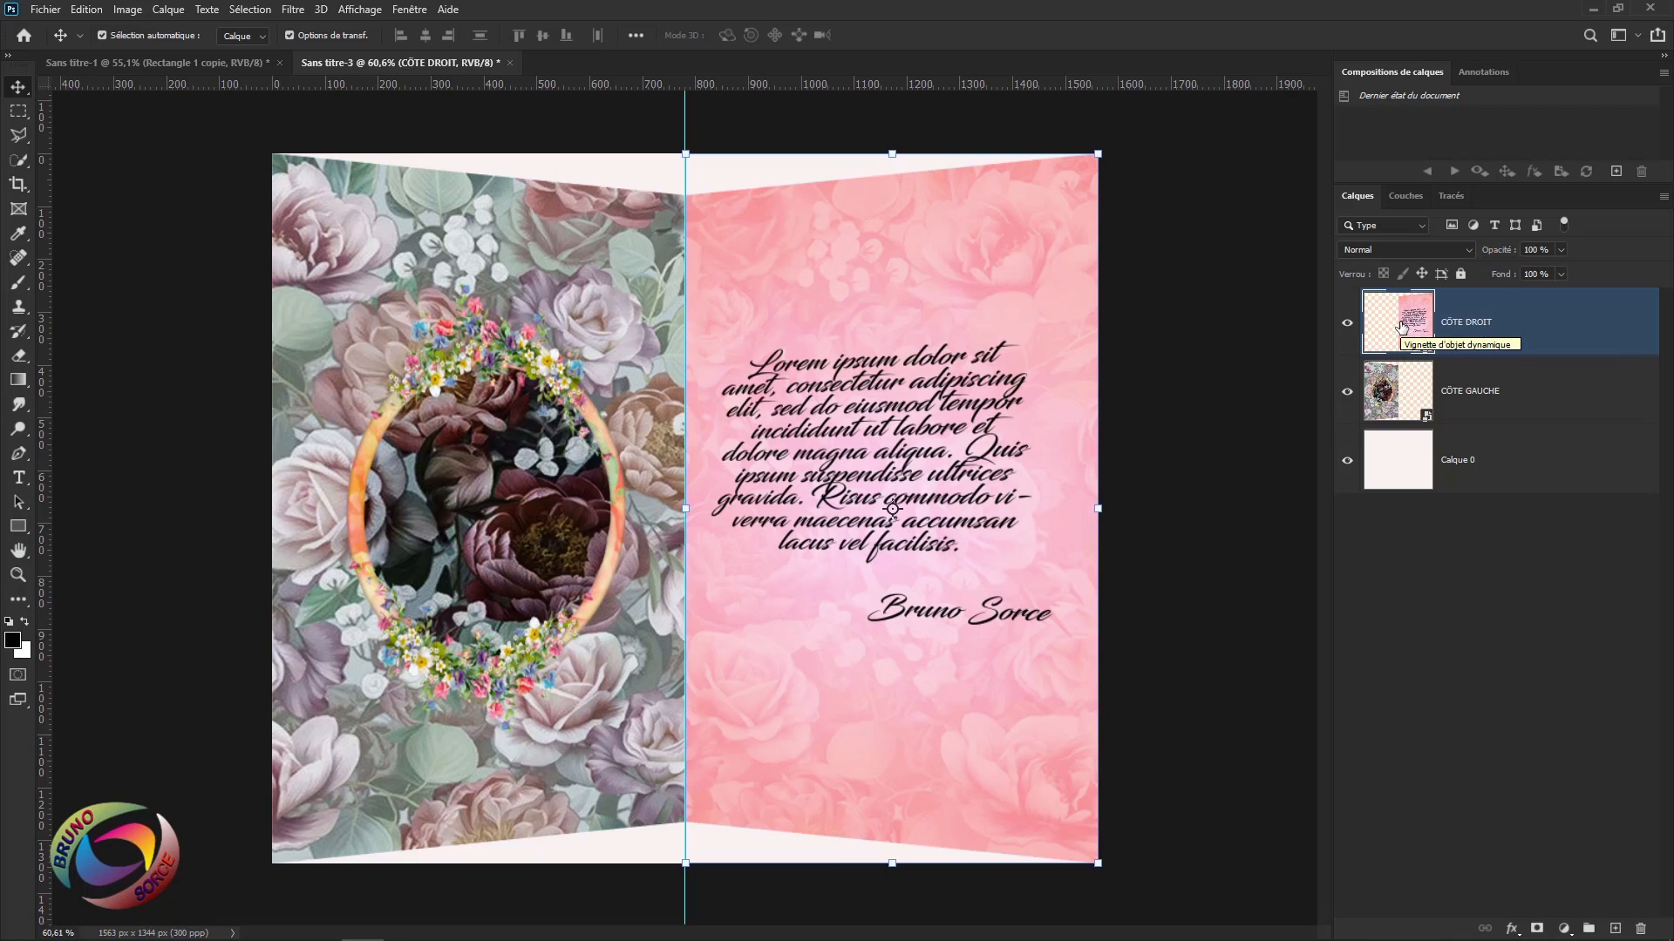
pyautogui.click(1205, 410)
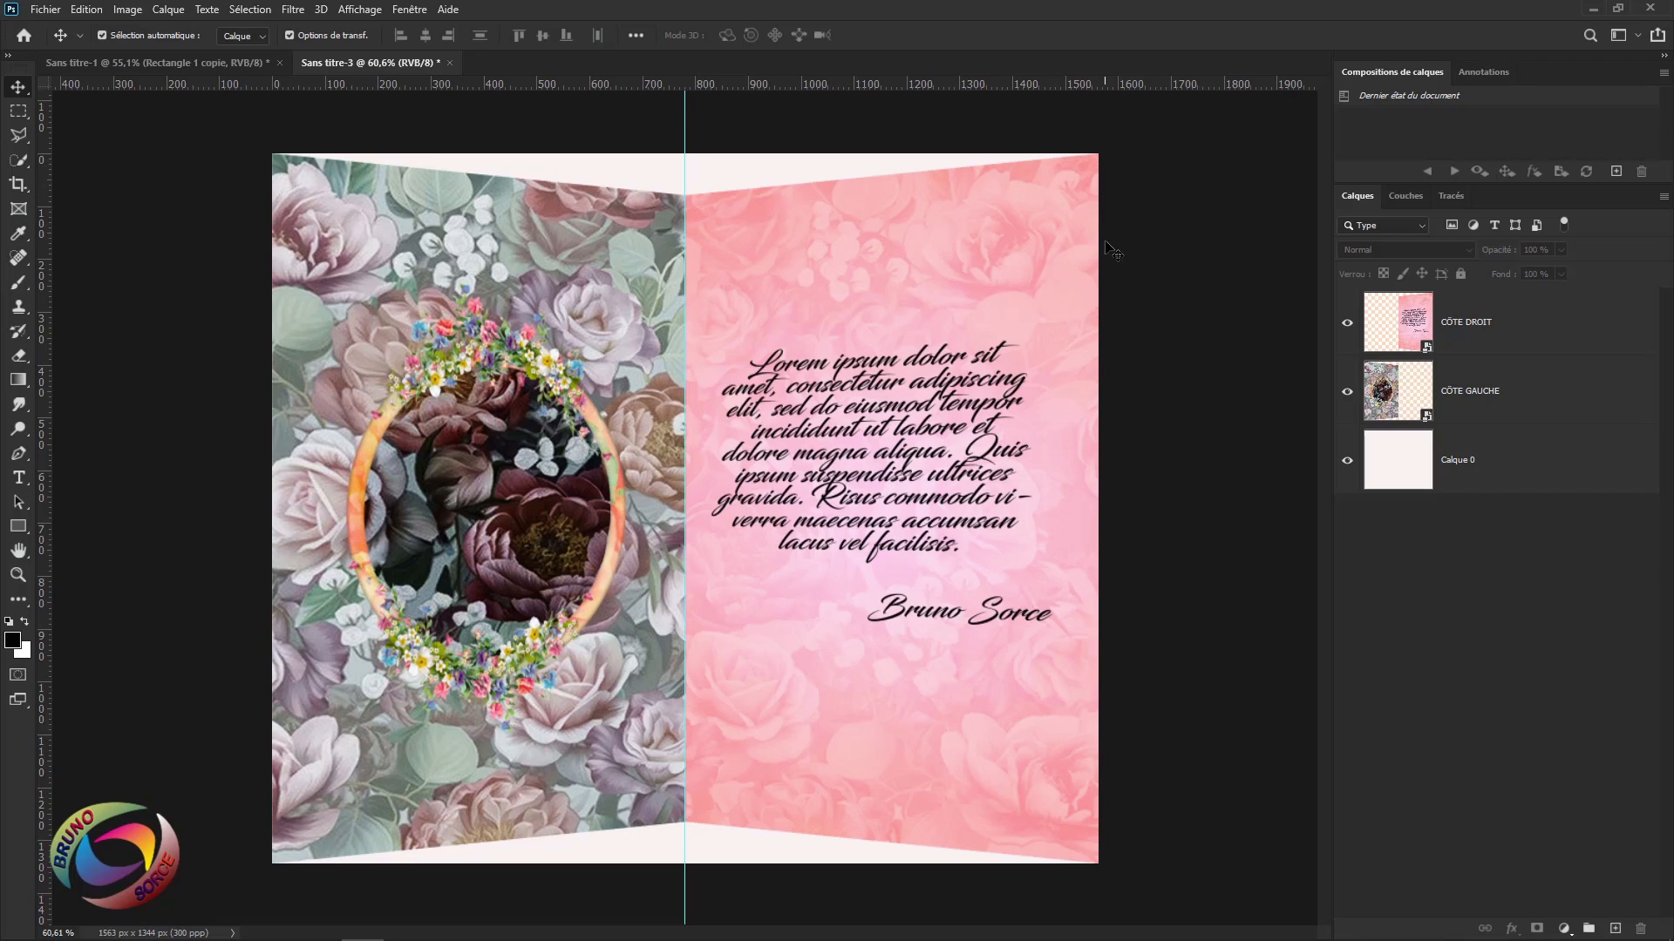
pyautogui.click(1612, 339)
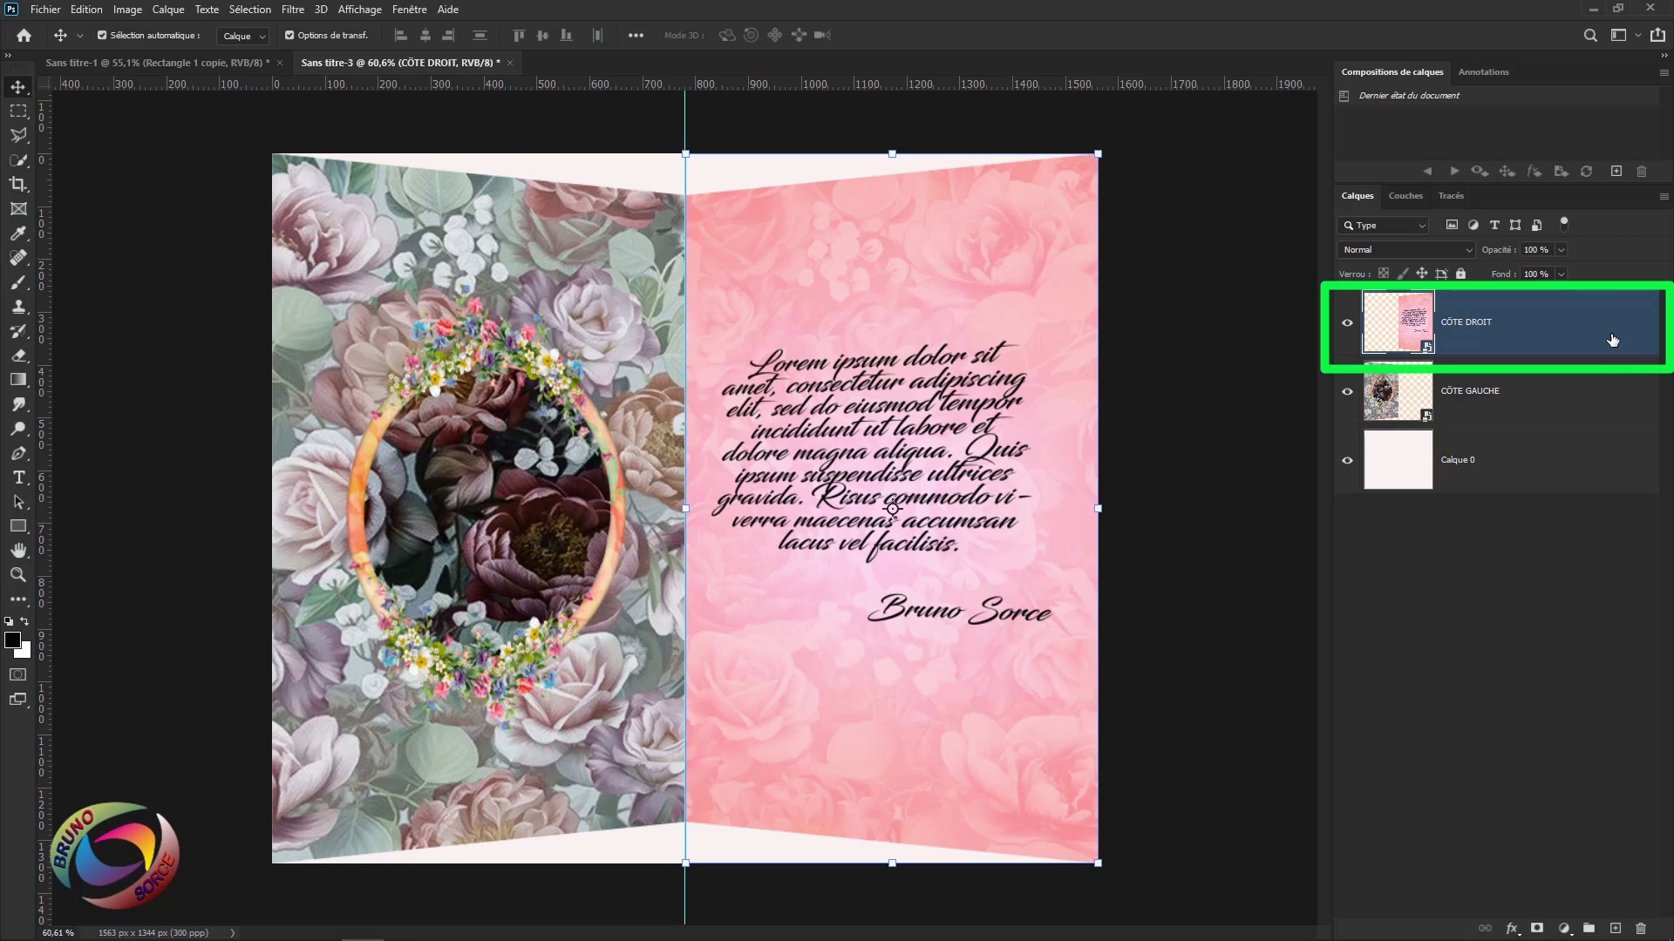
# Enable a Contour stroke on CÔTE DROIT and set its fill type to Motif (pattern).
pyautogui.doubleClick(1613, 340)
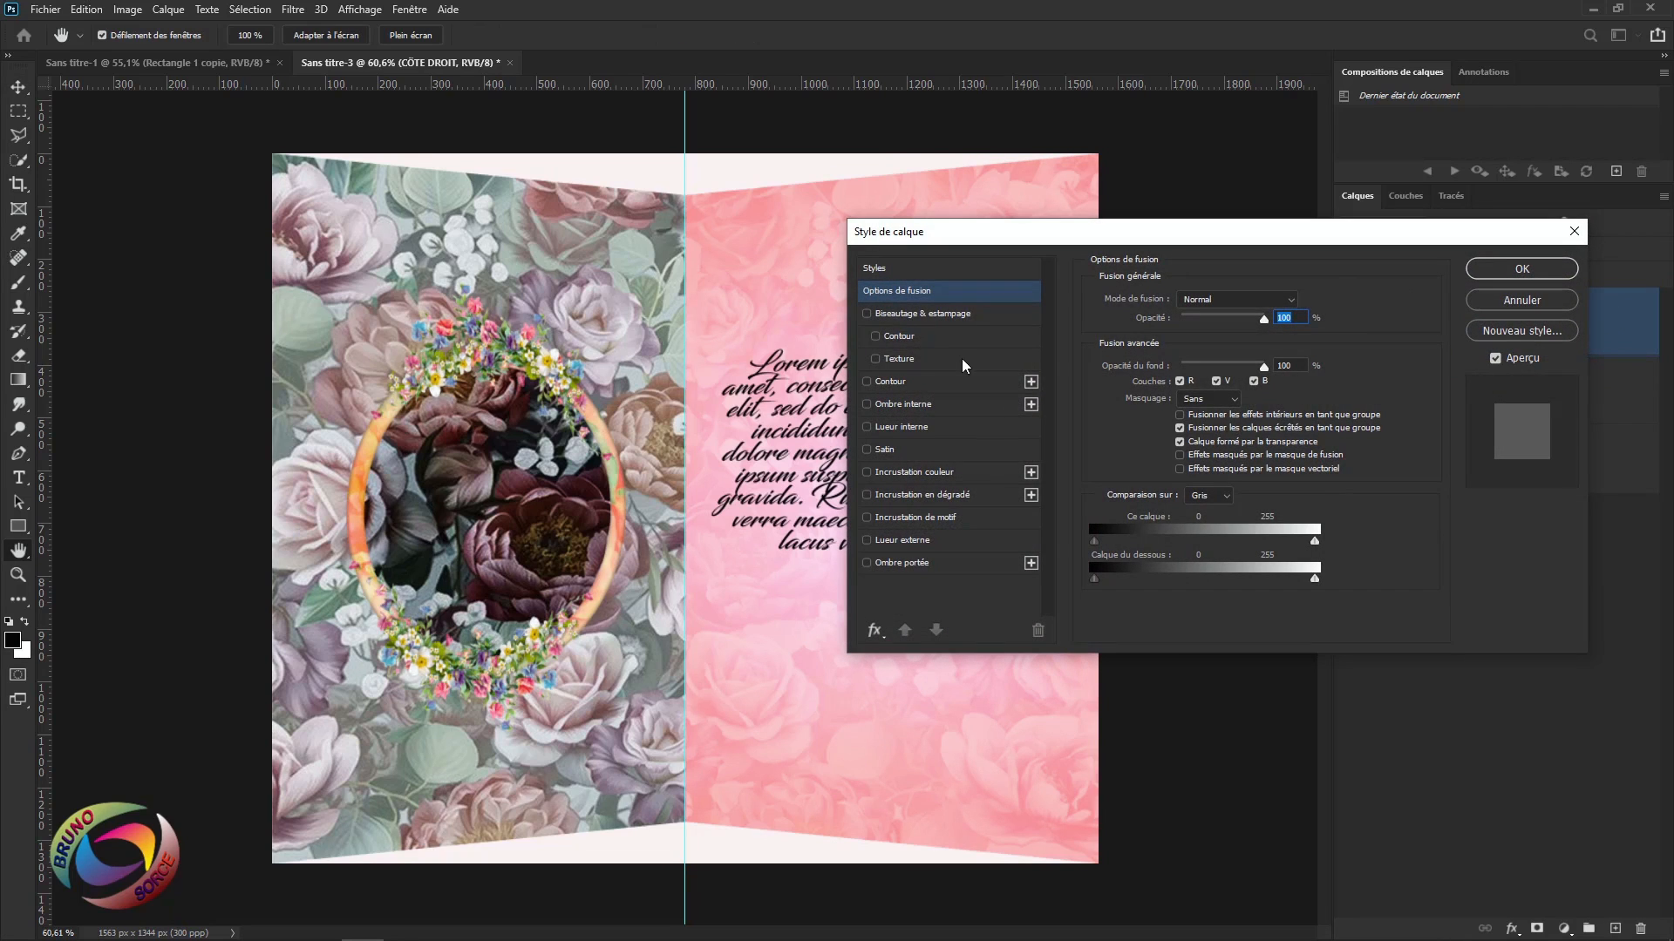
pyautogui.click(893, 381)
pyautogui.moveTo(1089, 231); pyautogui.dragTo(1253, 258)
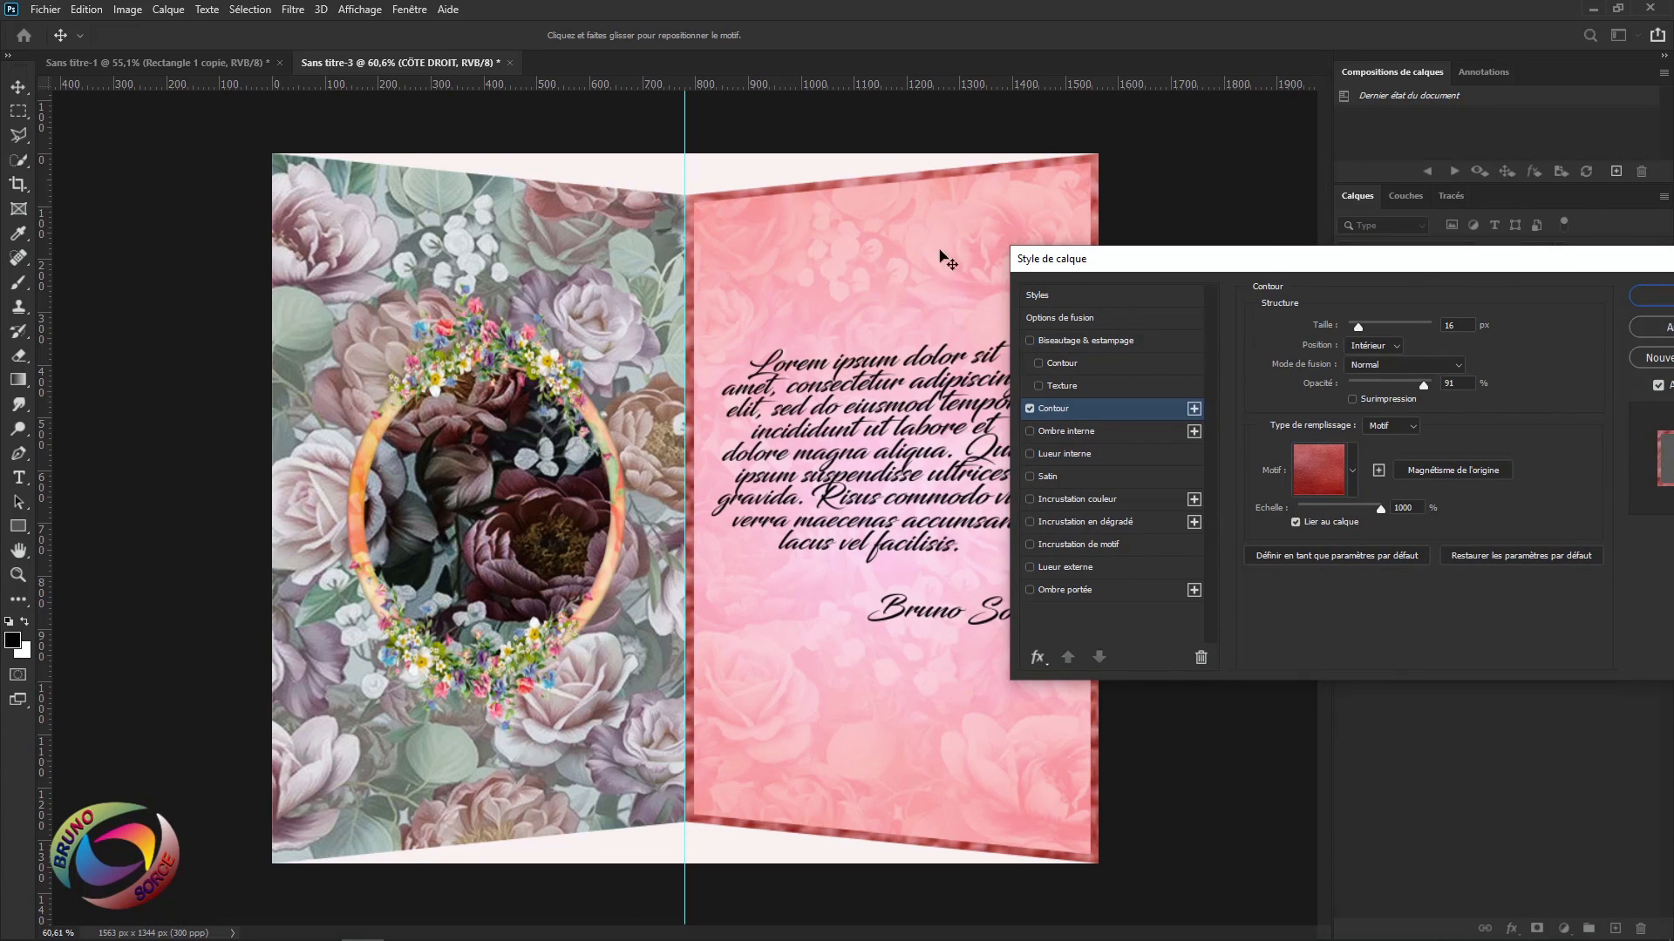
pyautogui.click(1405, 427)
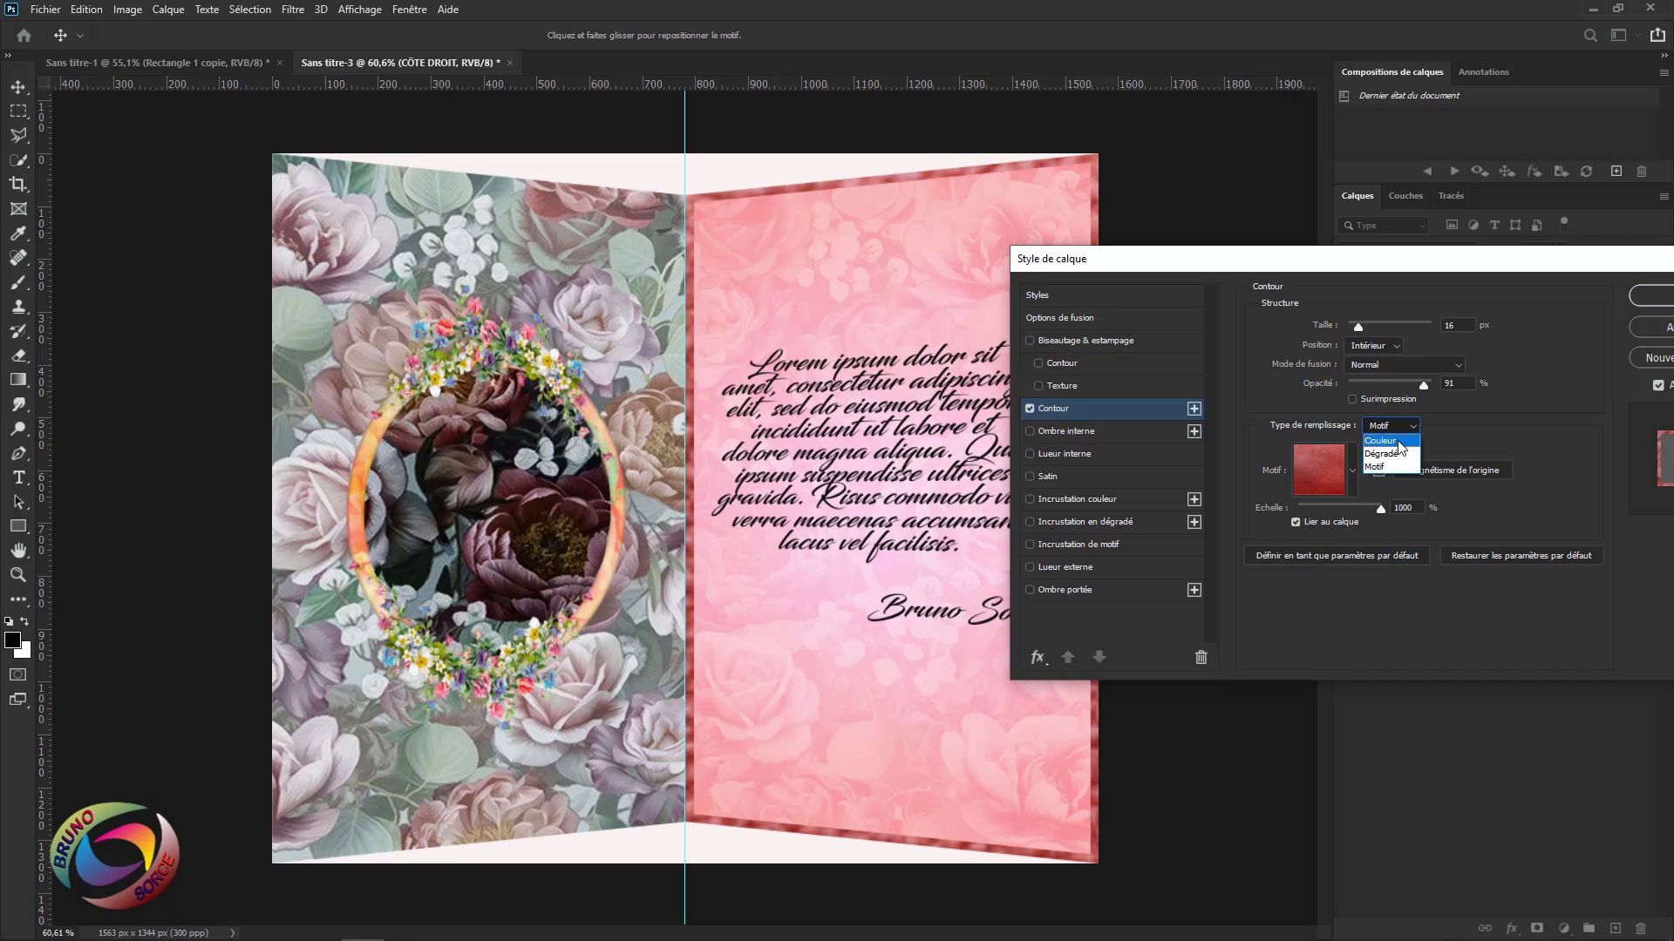
pyautogui.click(1399, 441)
pyautogui.click(1397, 429)
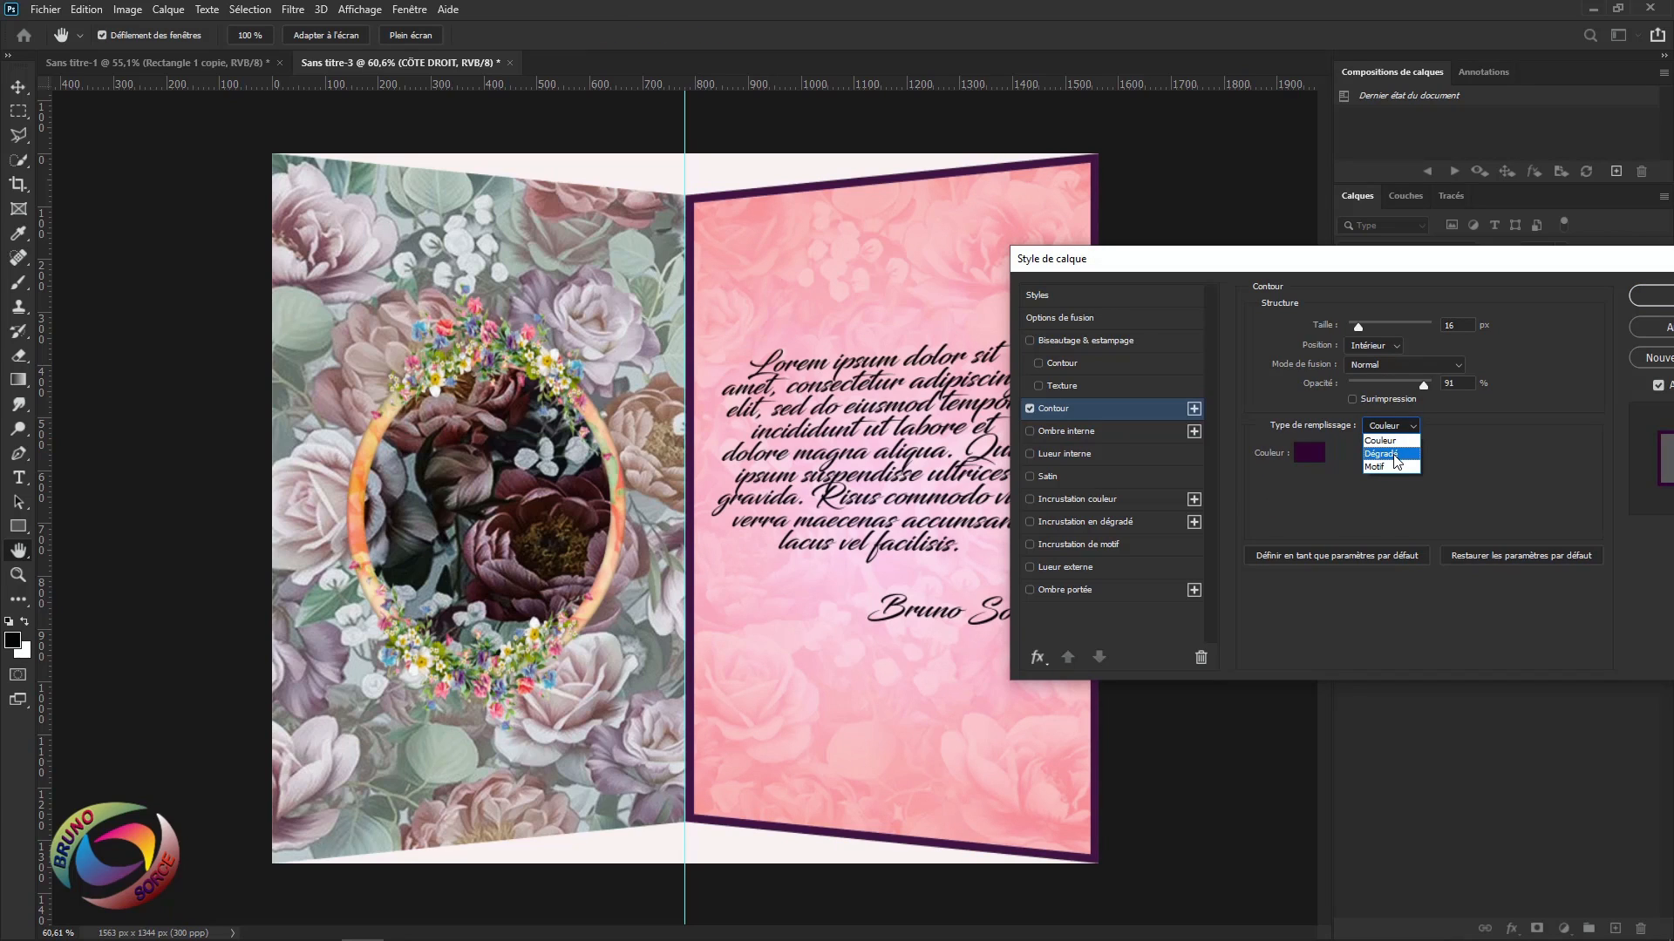
pyautogui.click(1393, 455)
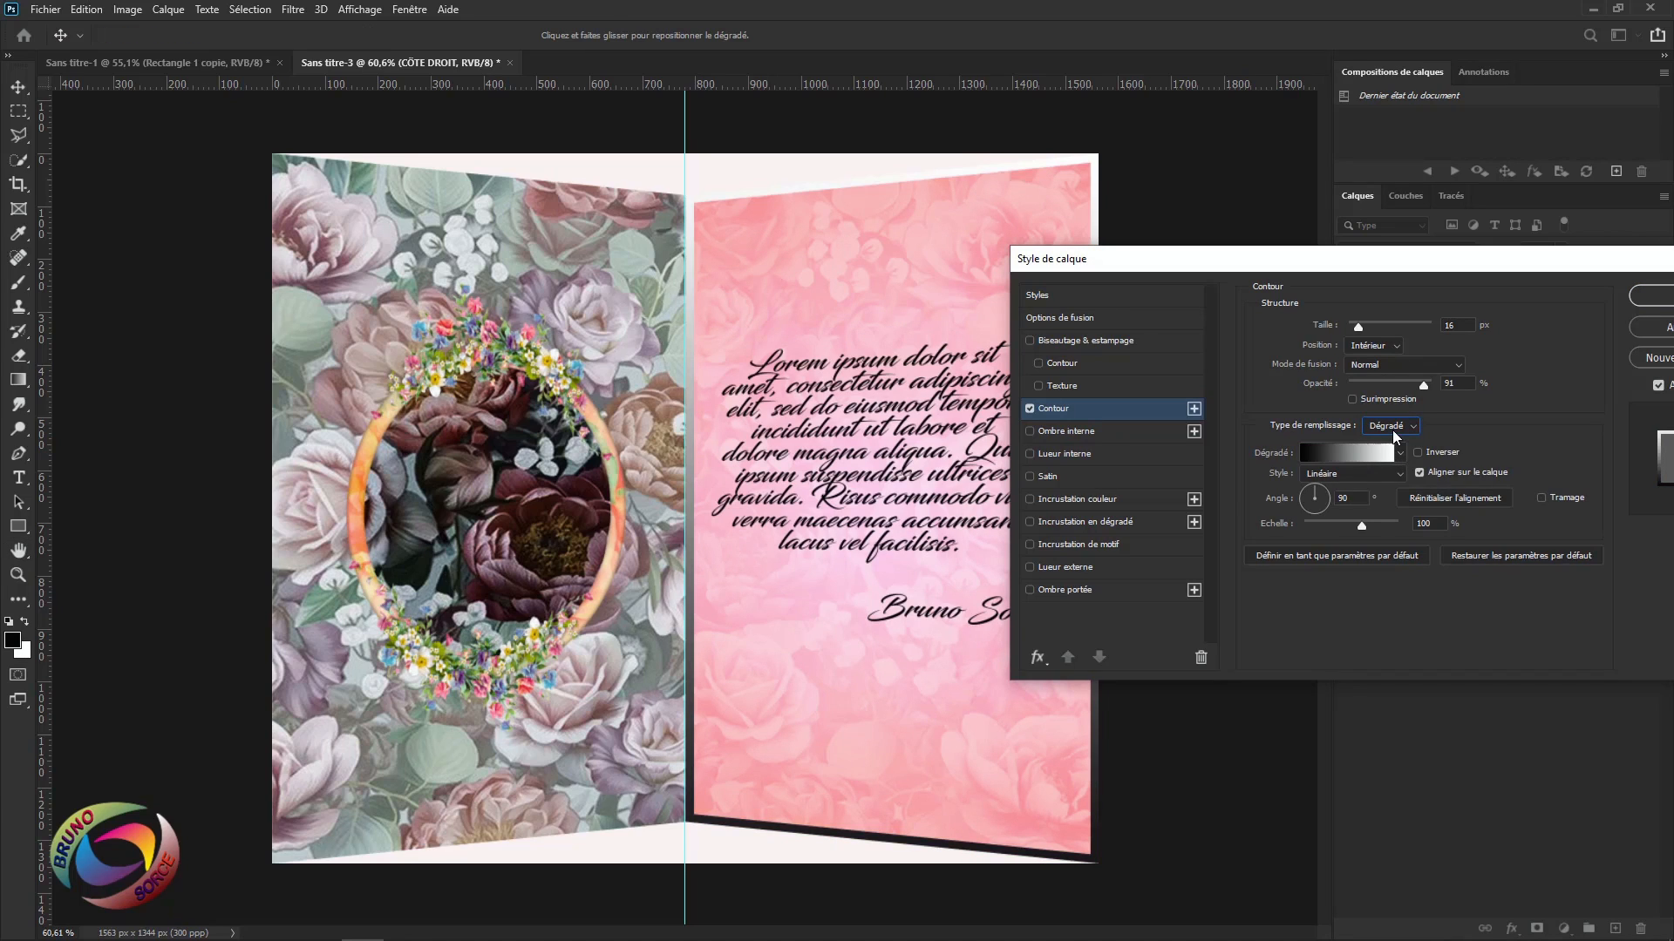
pyautogui.click(1393, 428)
pyautogui.click(1377, 465)
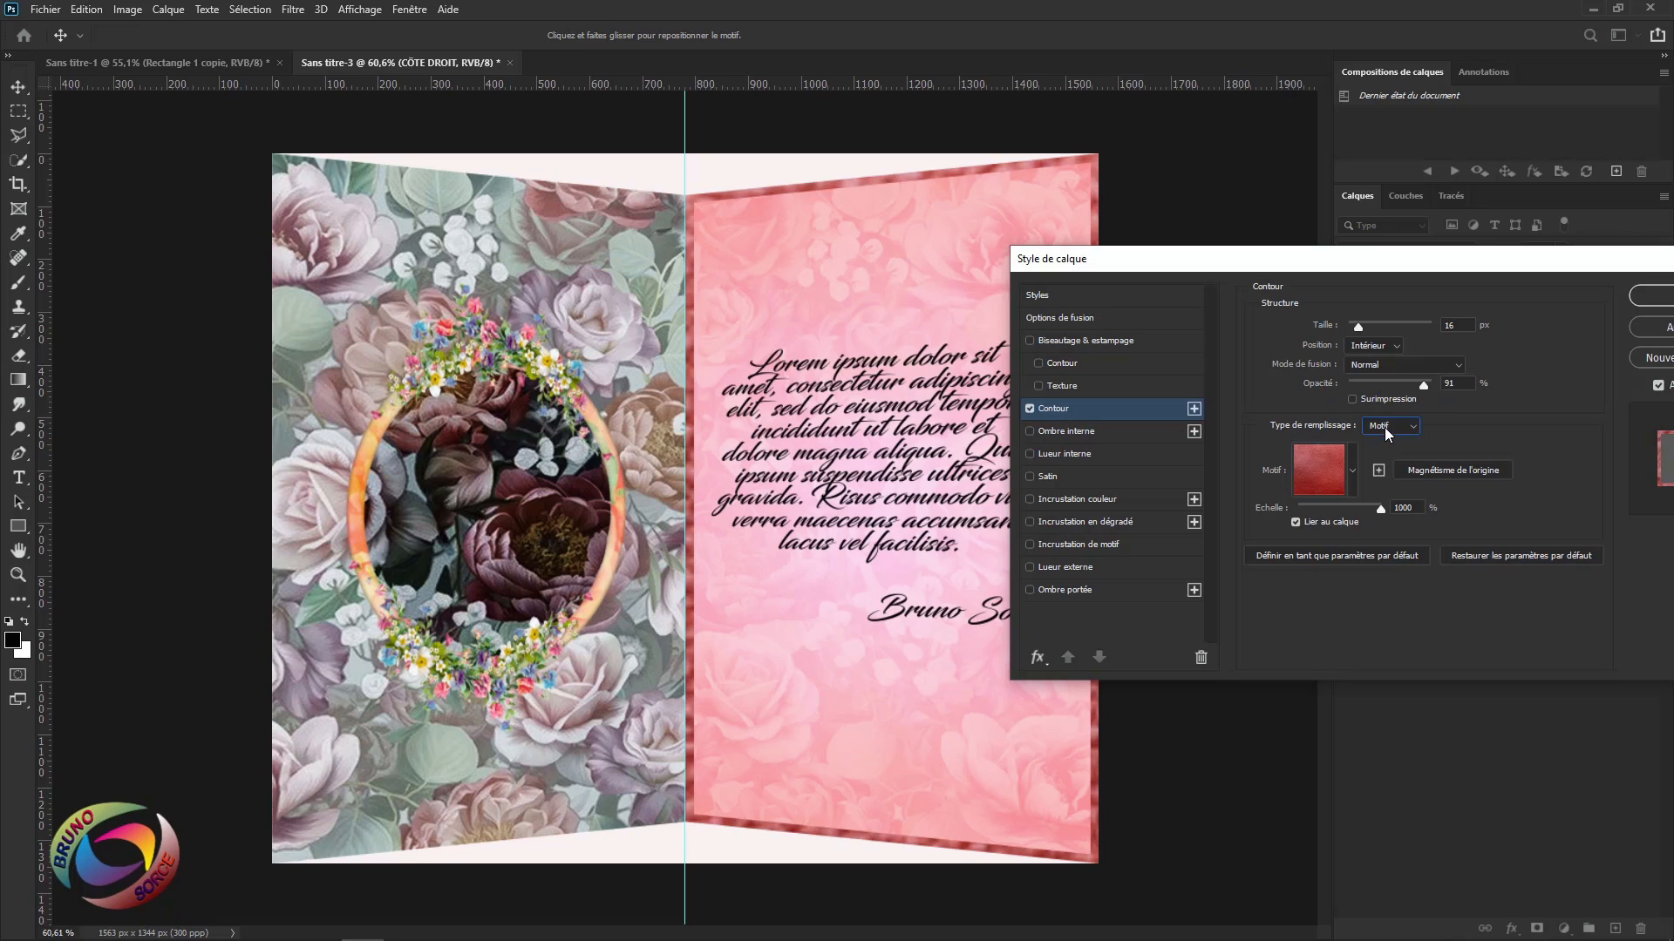
# Choose the red Cuir leather pattern for the 16 px stroke and apply it.
pyautogui.click(1351, 472)
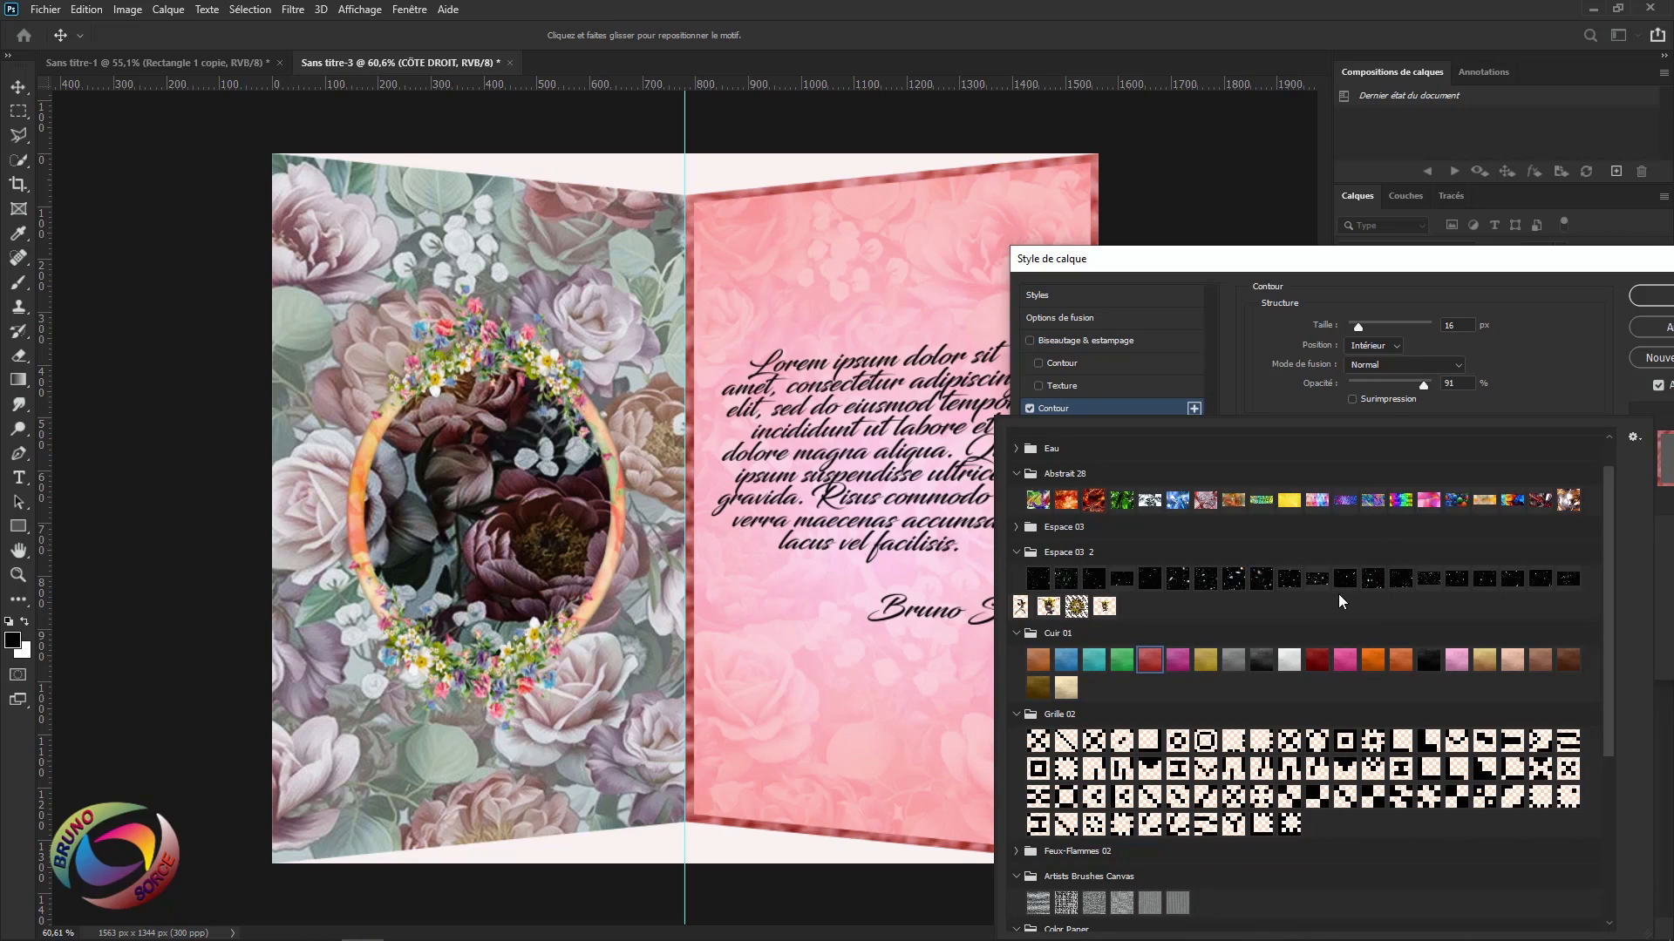
pyautogui.scroll(-3, 1340, 599)
pyautogui.scroll(2, 1349, 524)
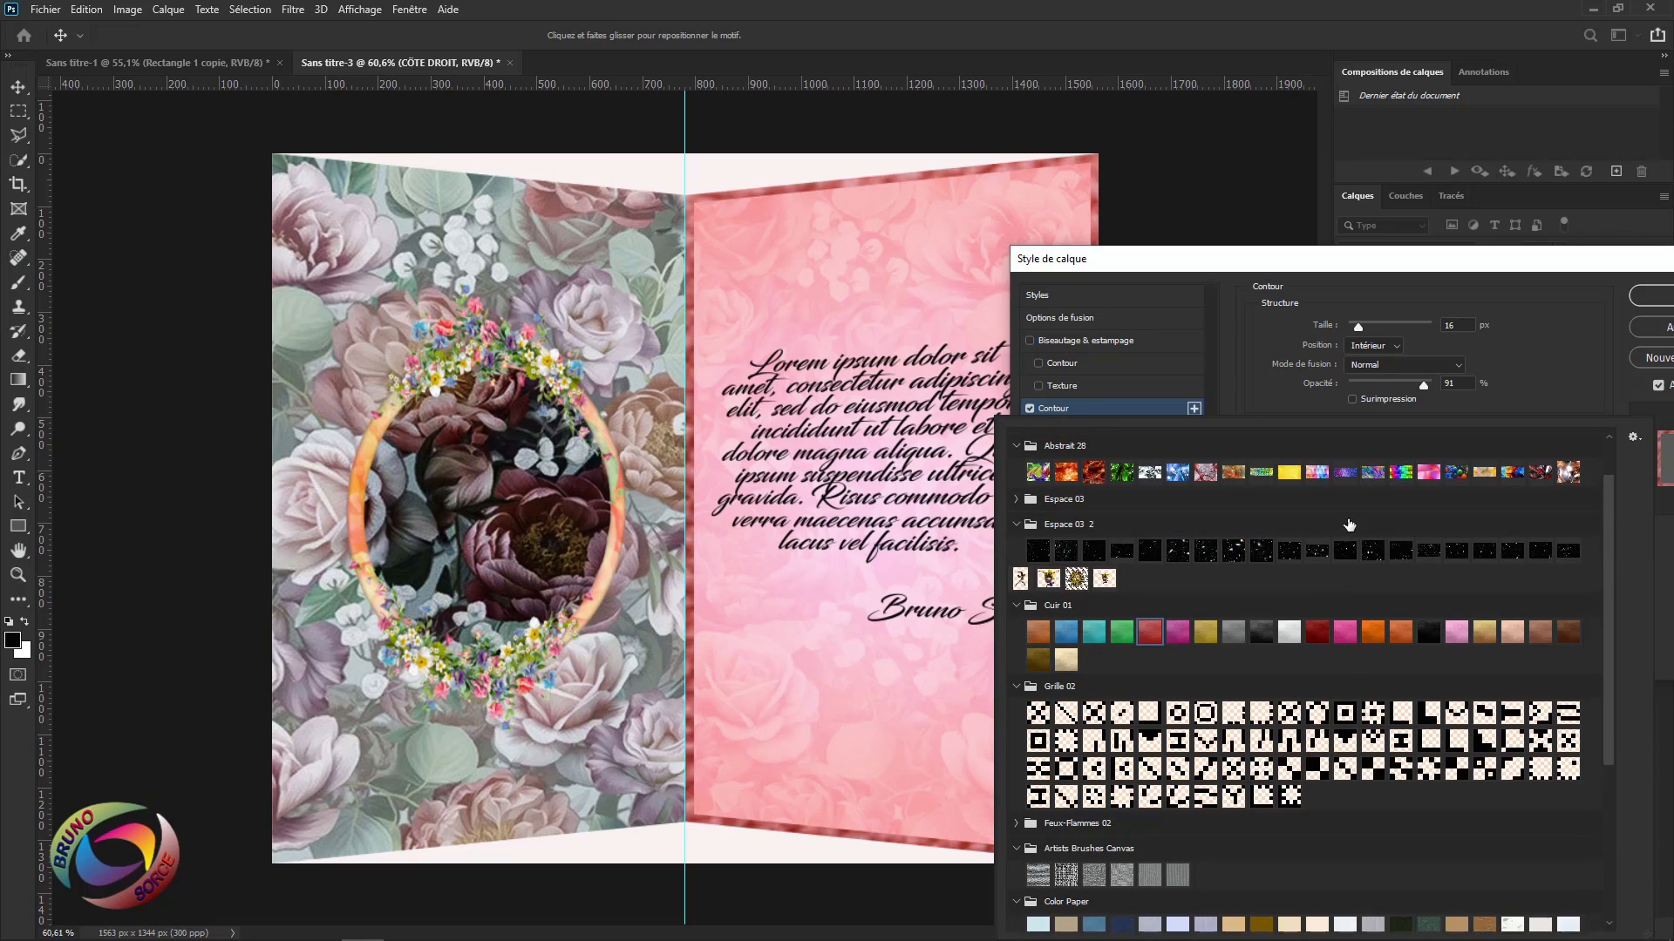
pyautogui.click(1539, 375)
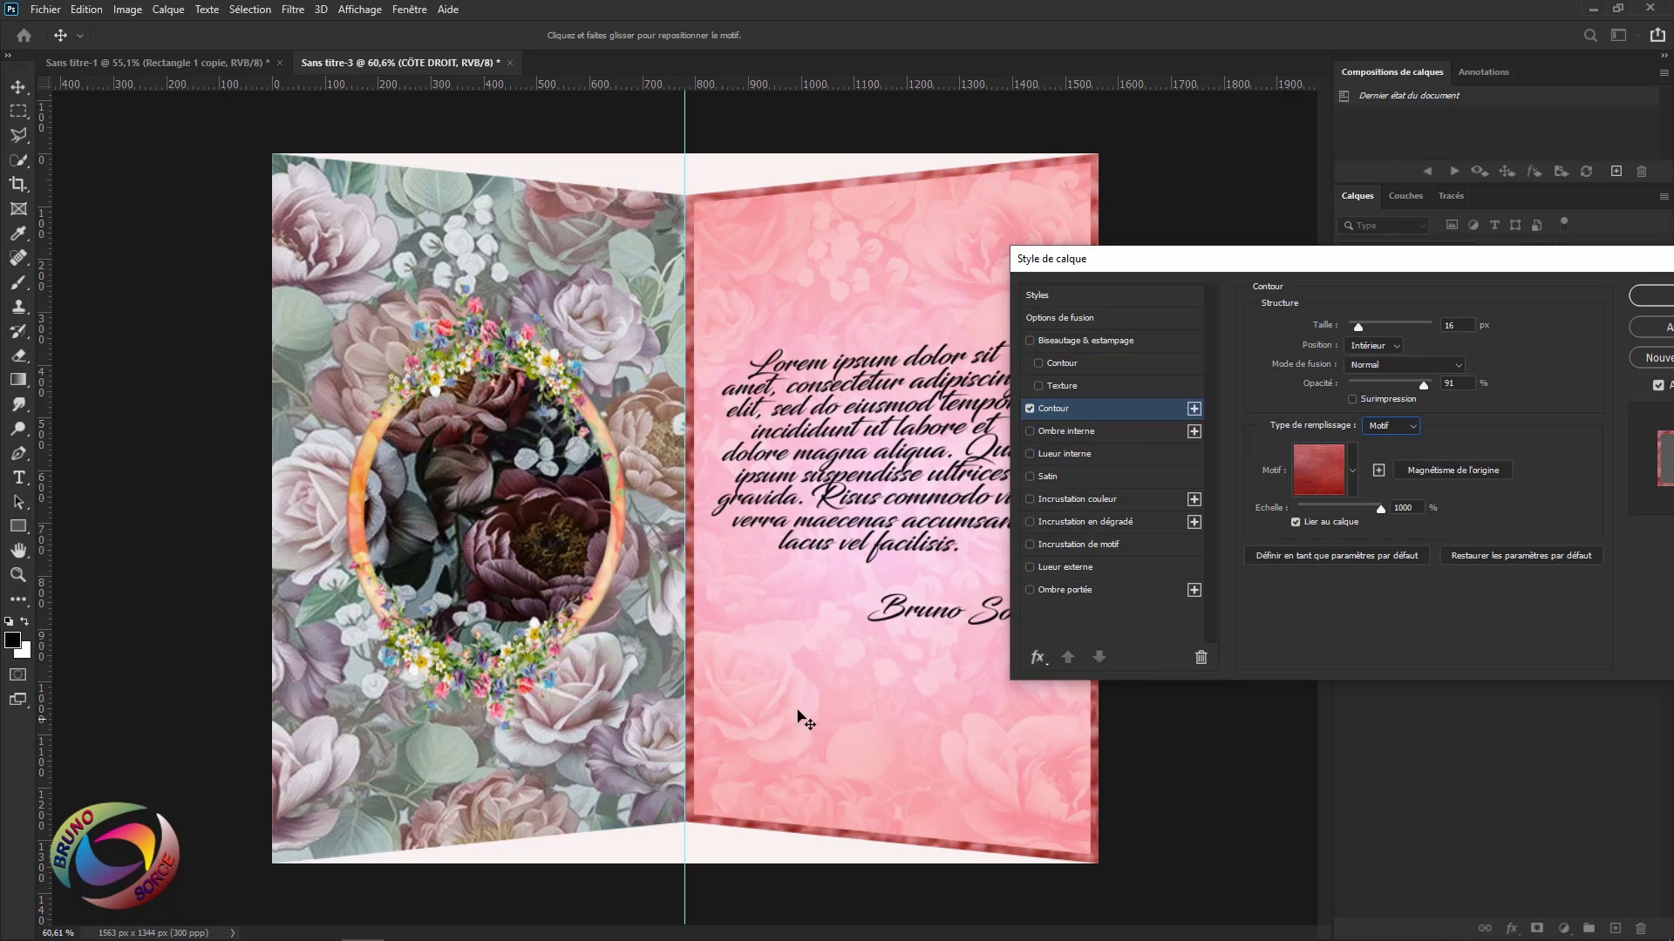
pyautogui.click(1650, 296)
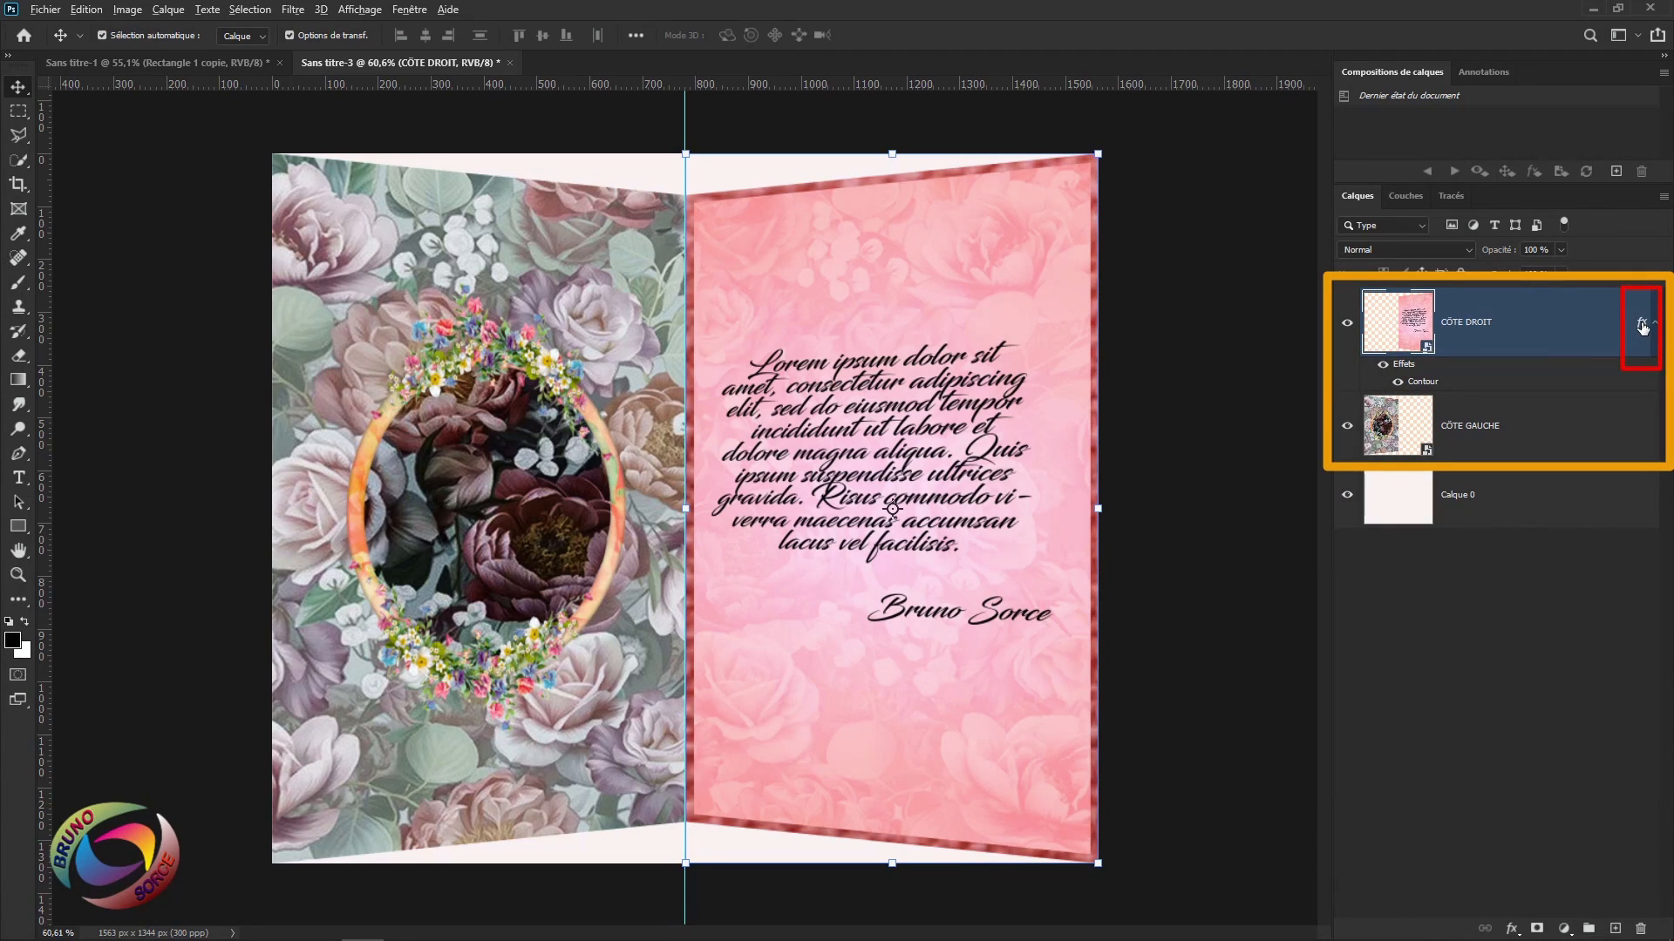
# Copy CÔTE DROIT's patterned border effect onto CÔTE GAUCHE and hide guides with Ctrl+H.
pyautogui.moveTo(1642, 327); pyautogui.dragTo(1643, 446)
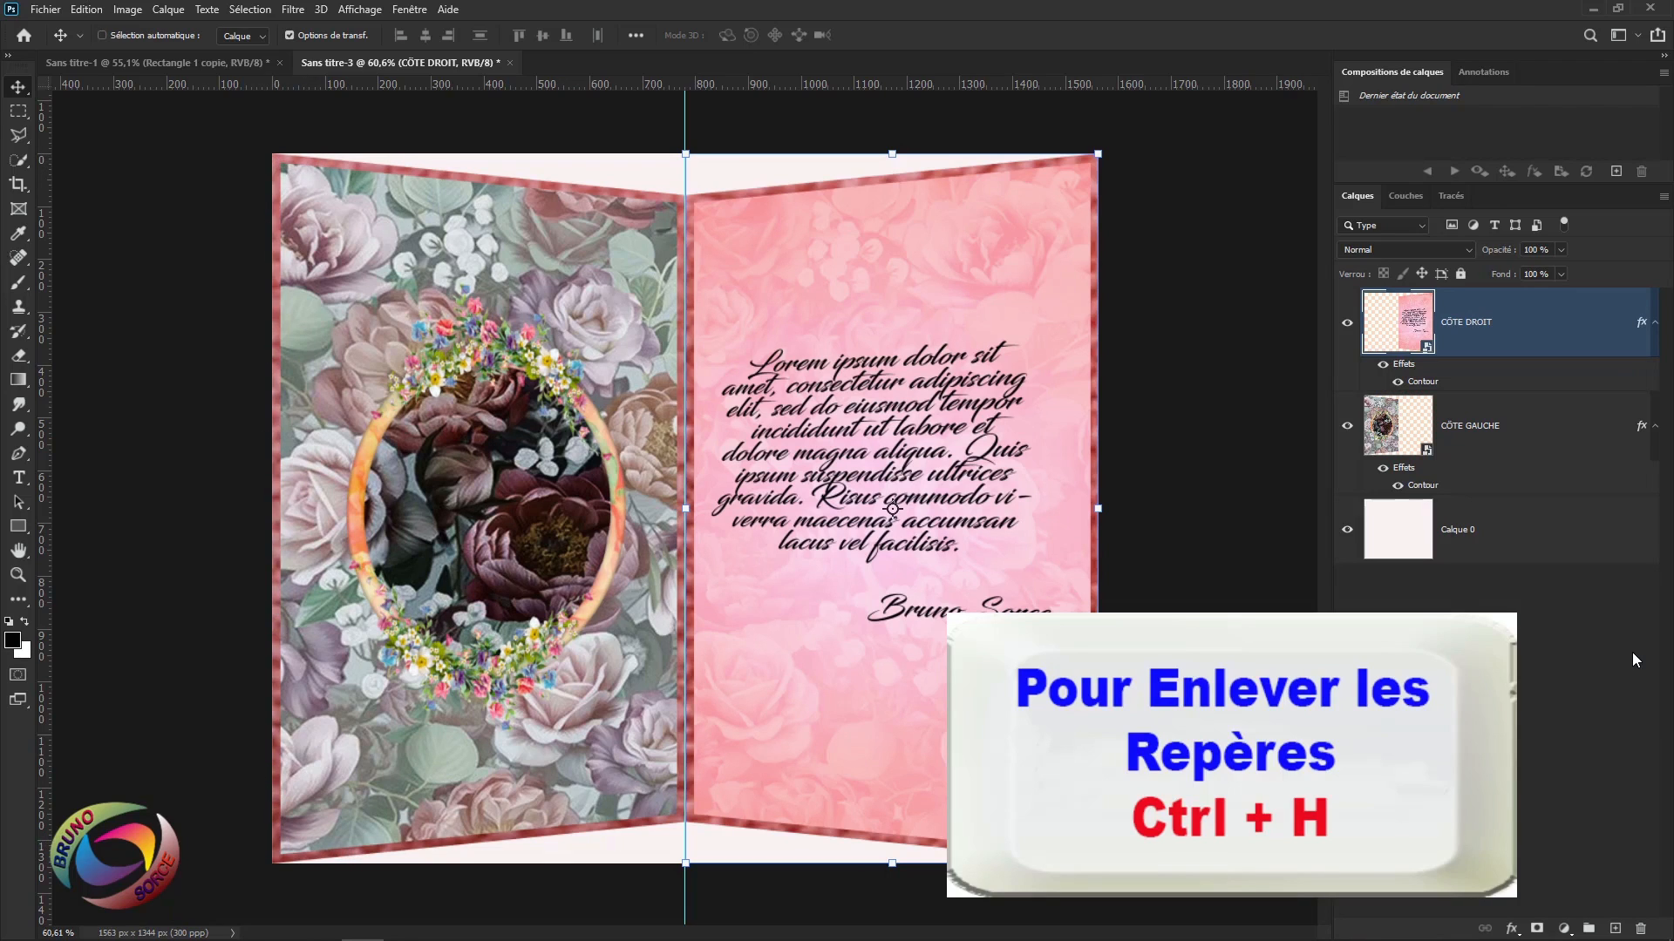
pyautogui.hotkey('ctrl', 'h')
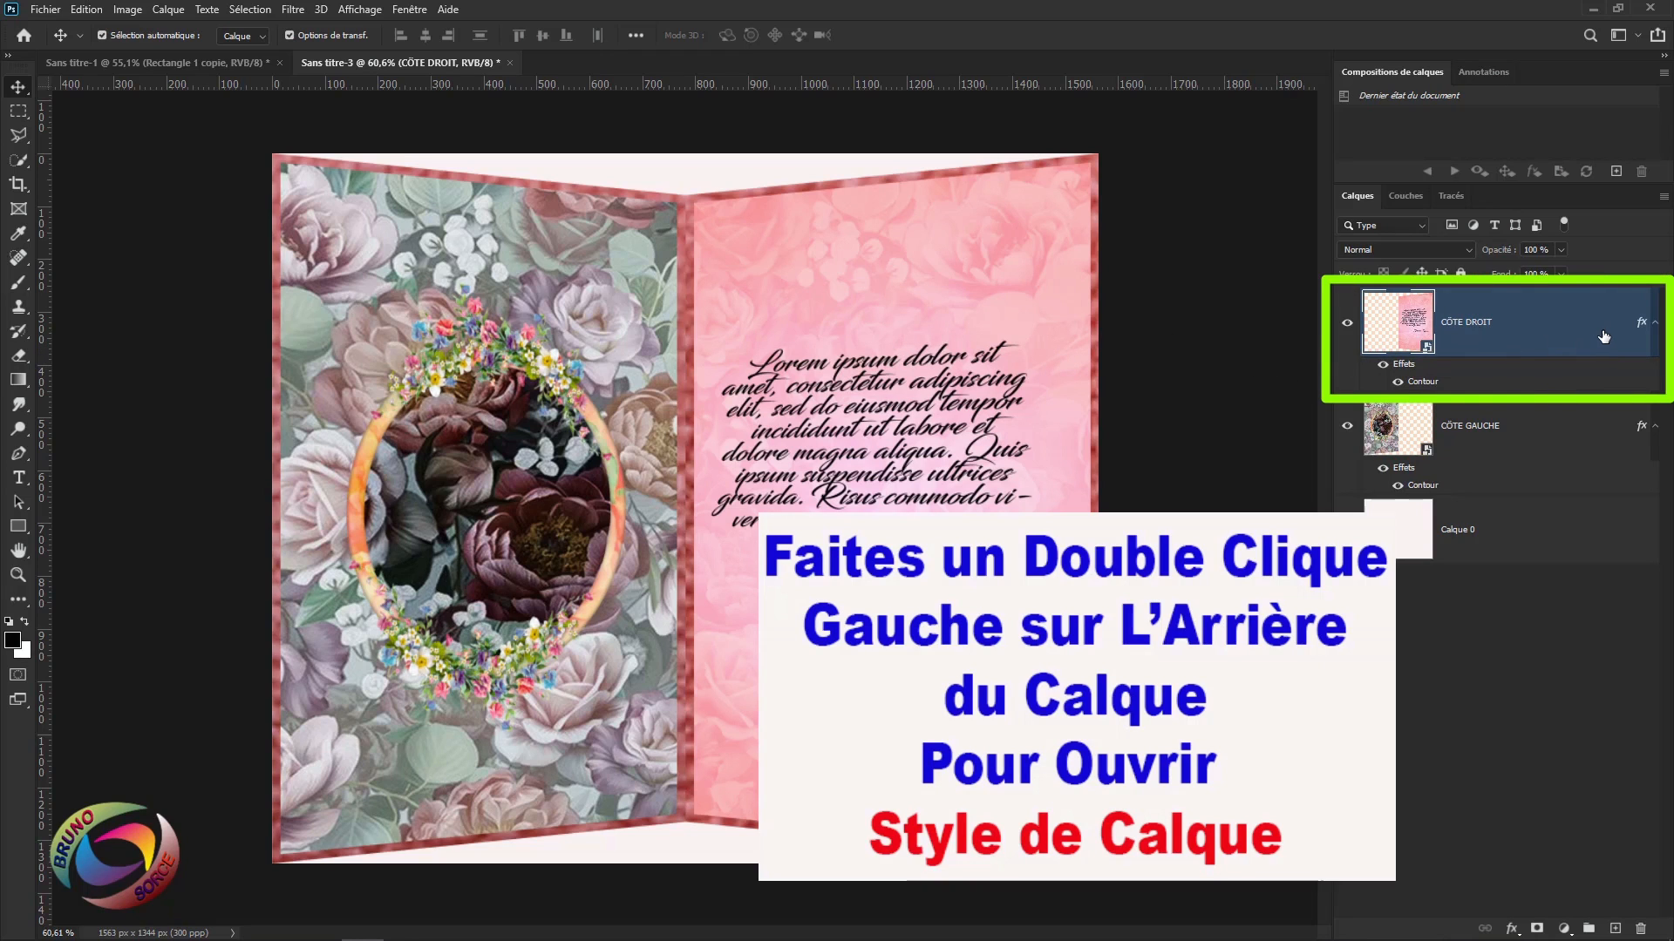
# Give CÔTE DROIT an Ombre interne with a -175° angle and 60% opacity.
pyautogui.doubleClick(1539, 329)
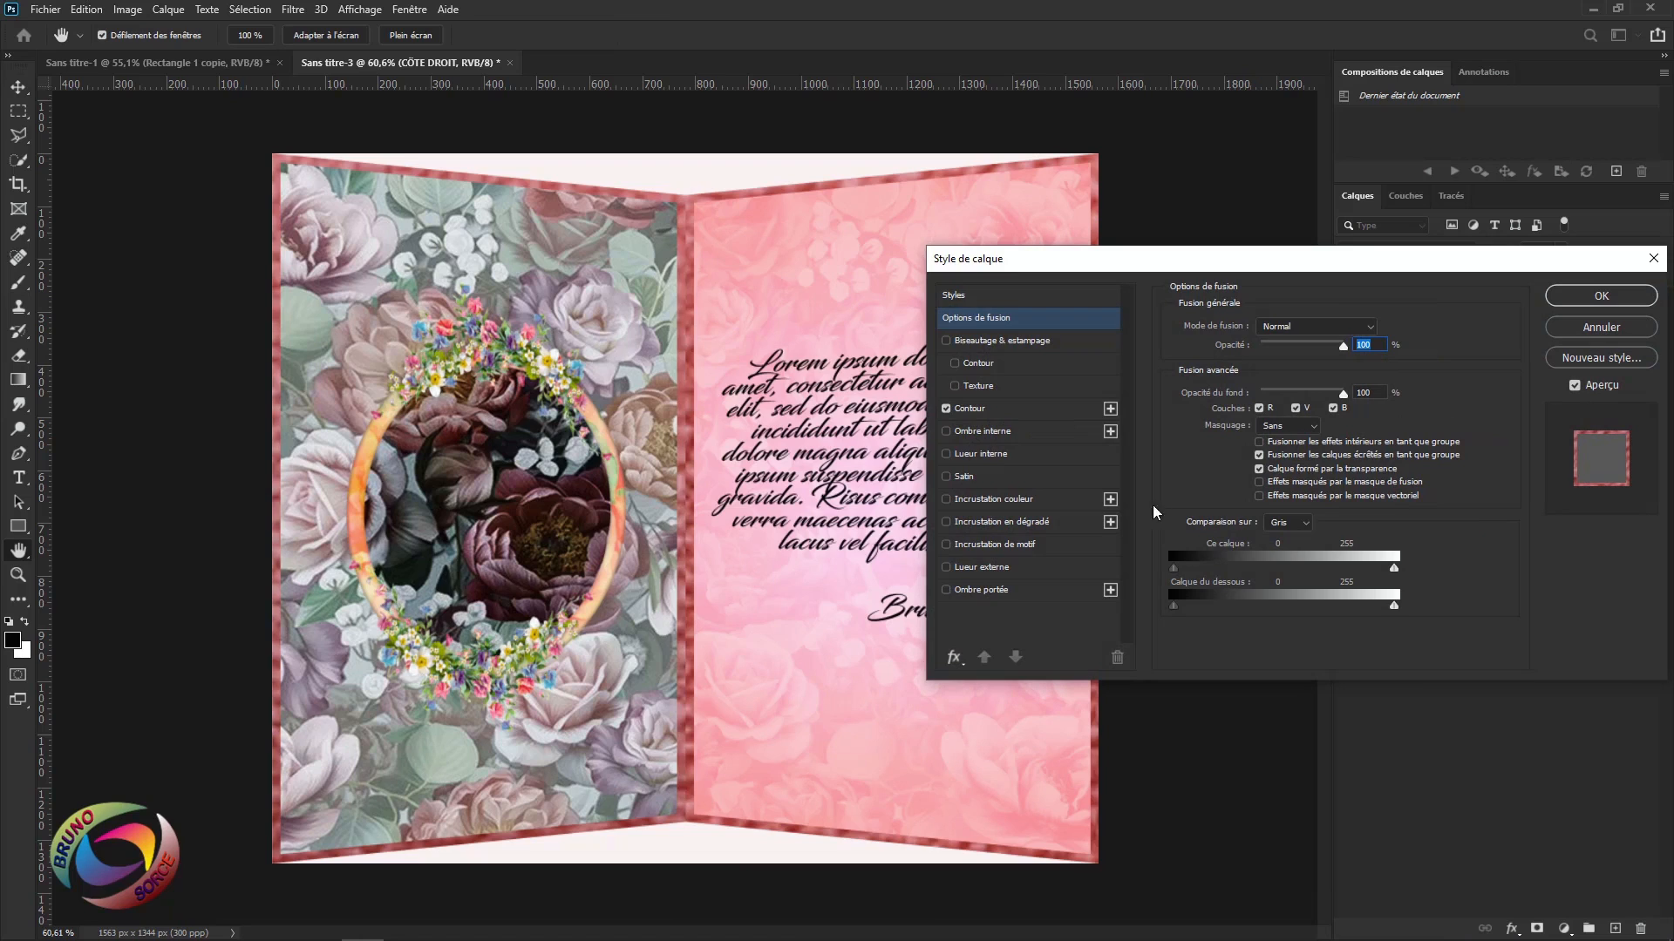
pyautogui.click(976, 432)
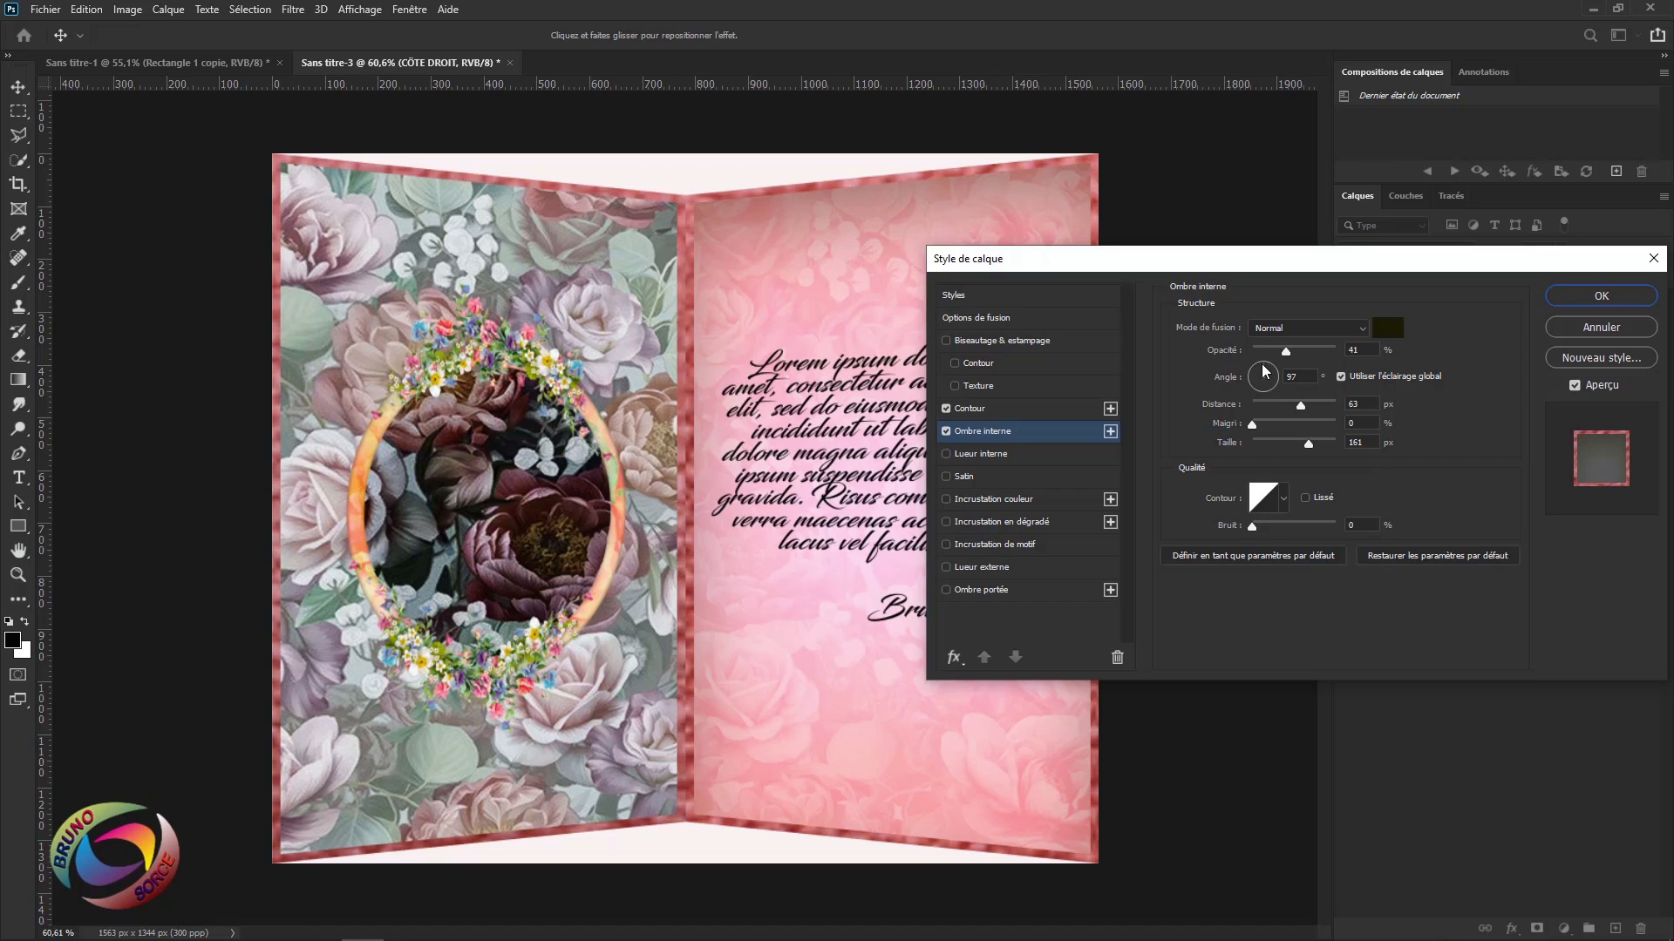
pyautogui.moveTo(1263, 371); pyautogui.dragTo(1196, 409)
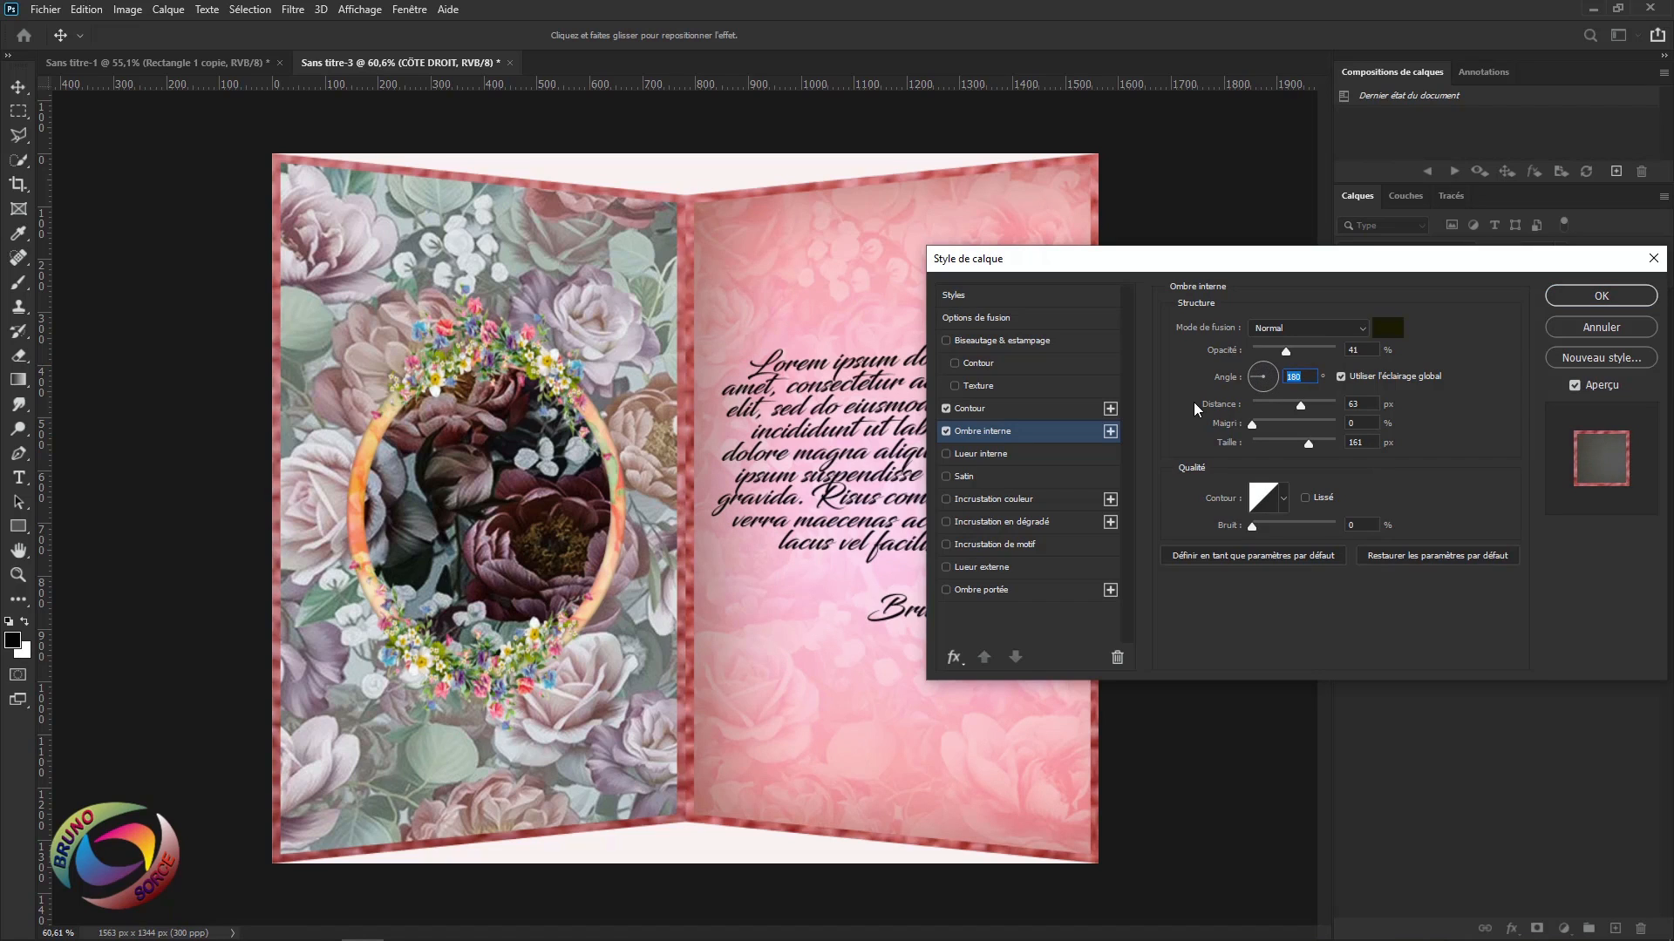
pyautogui.write('-175')
pyautogui.click(1311, 352)
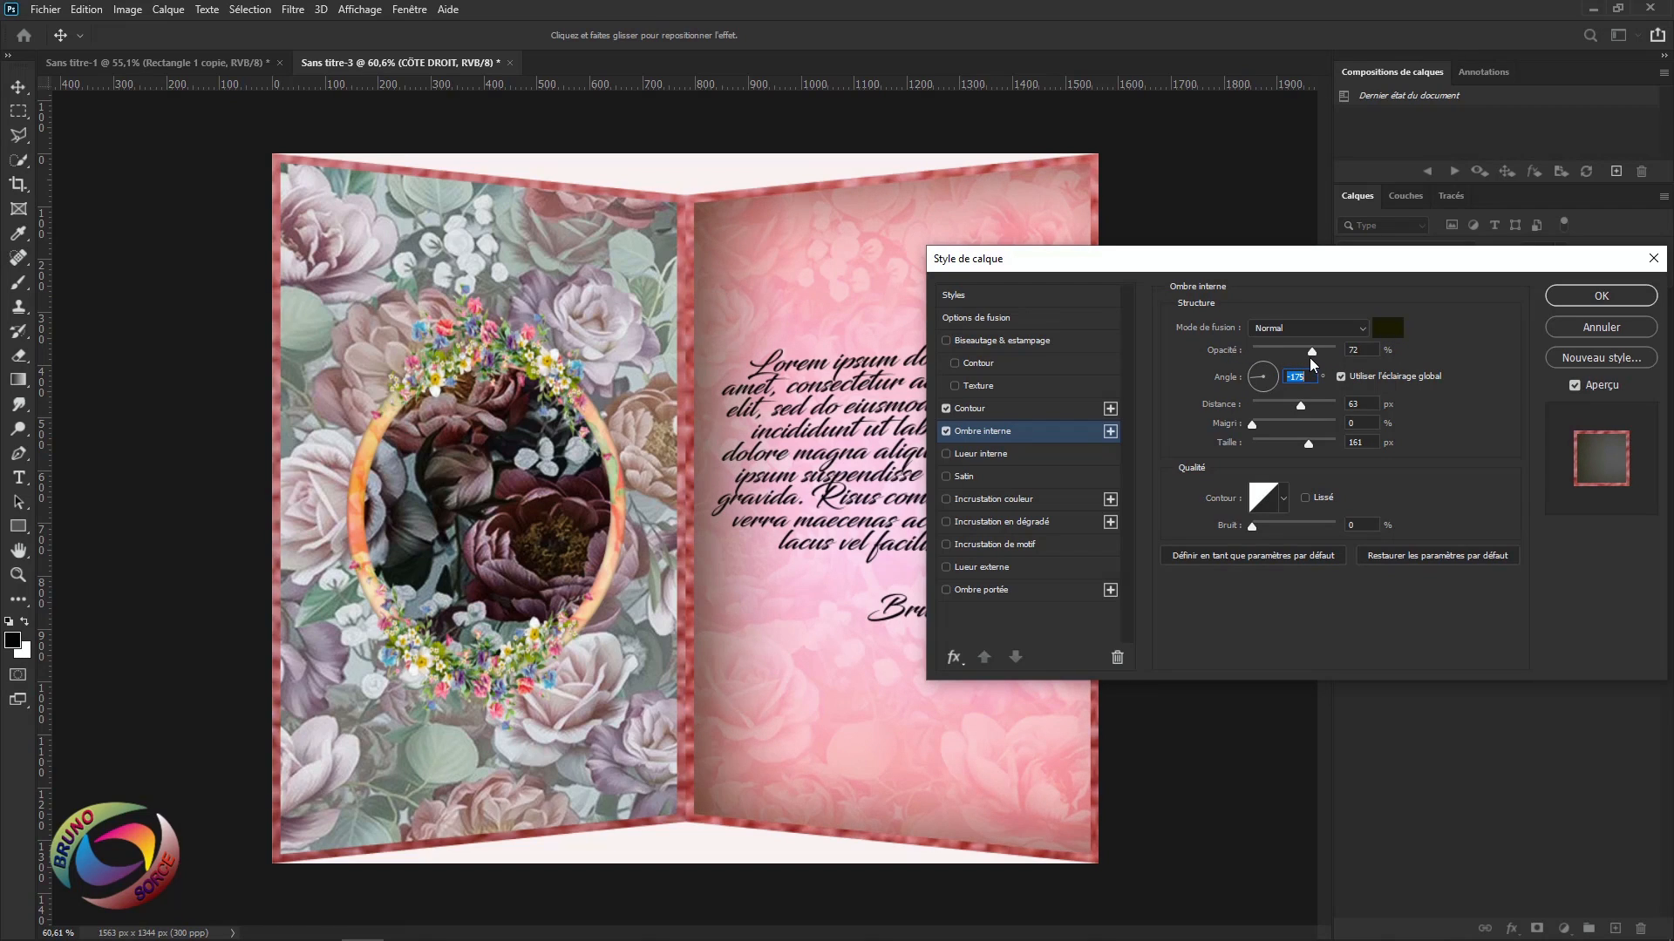
pyautogui.moveTo(1312, 359); pyautogui.dragTo(1302, 370)
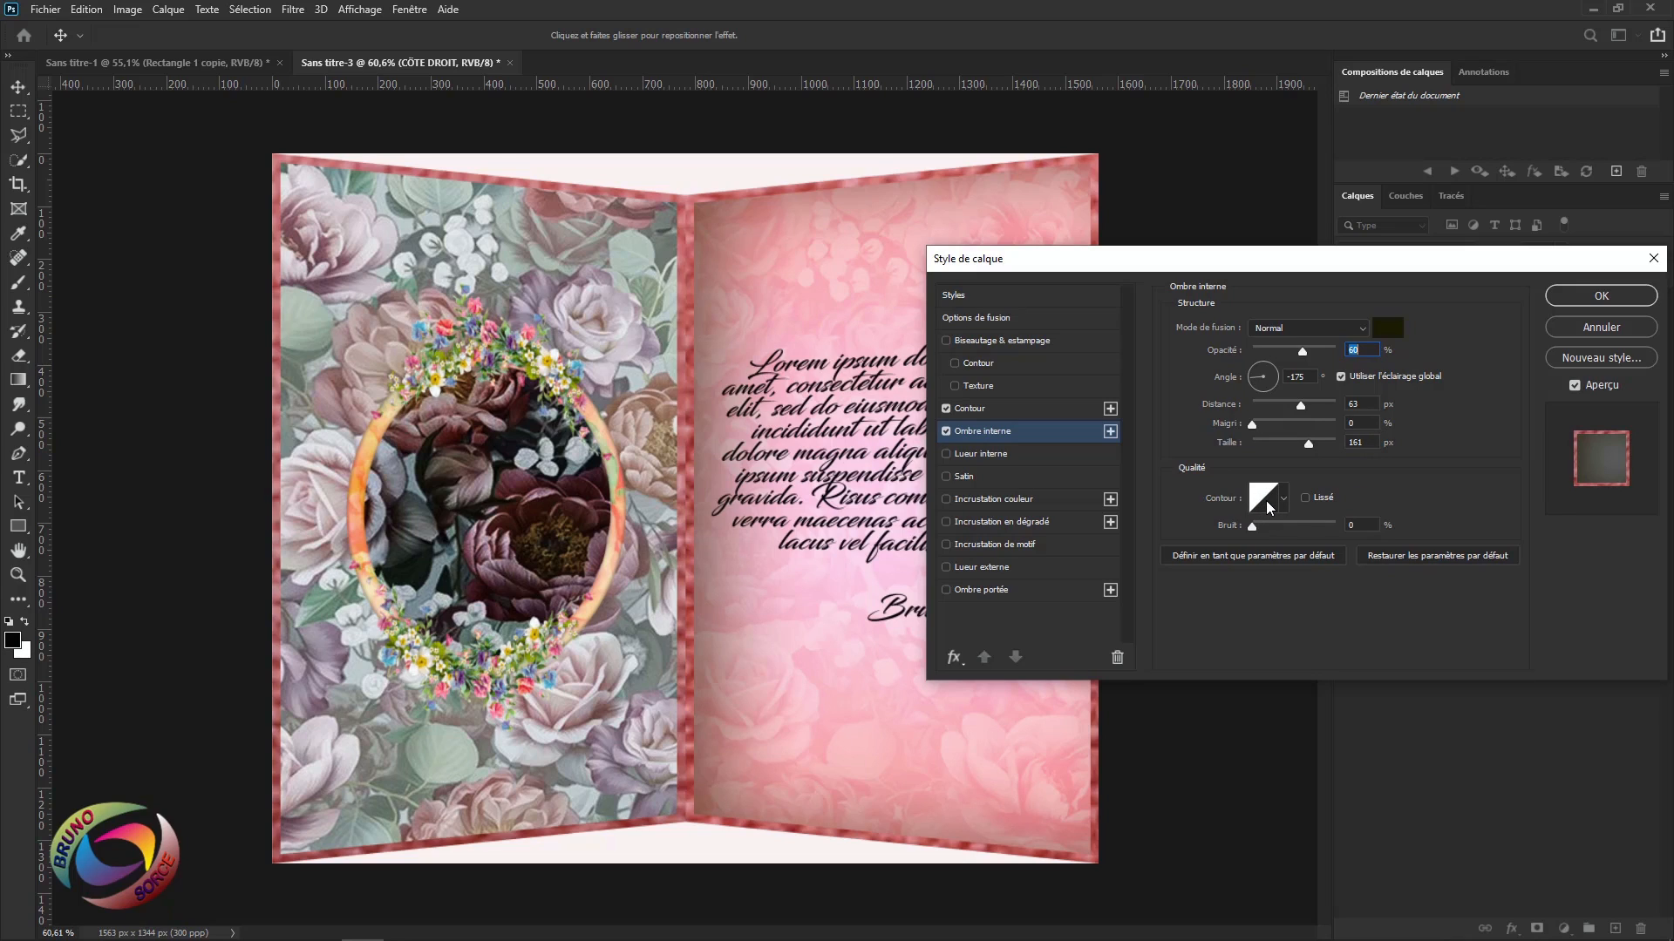
pyautogui.click(1586, 299)
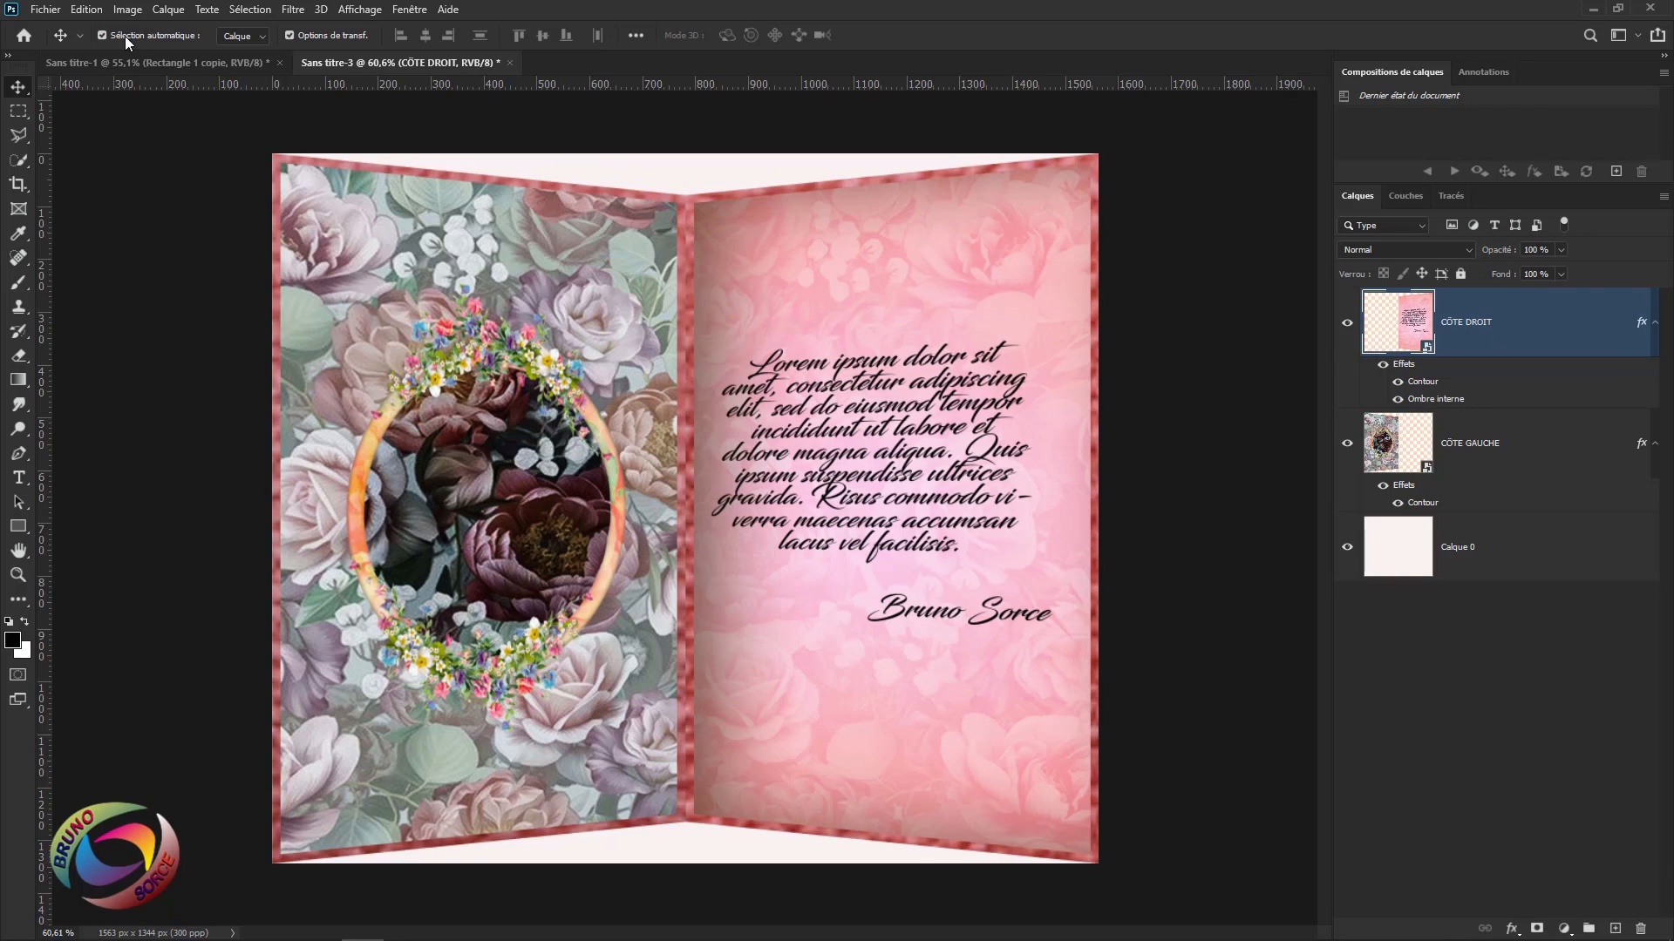
# Enlarge the canvas relatively by 2 cm in width and height (Taille de la zone de travail).
pyautogui.click(129, 11)
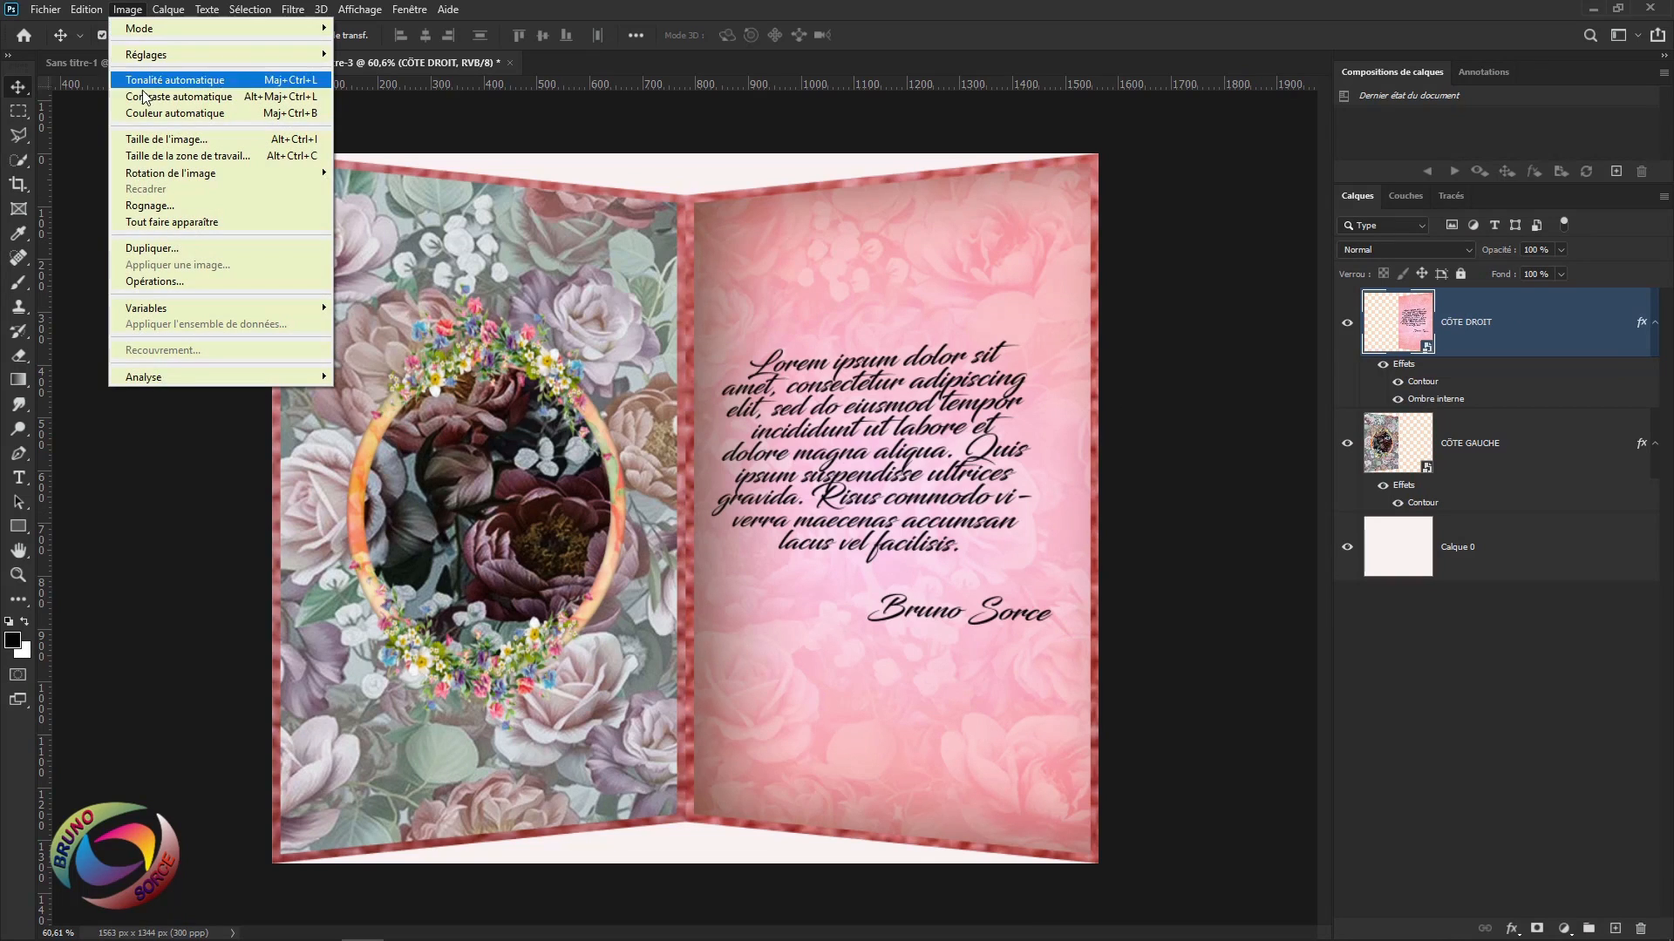
pyautogui.click(148, 159)
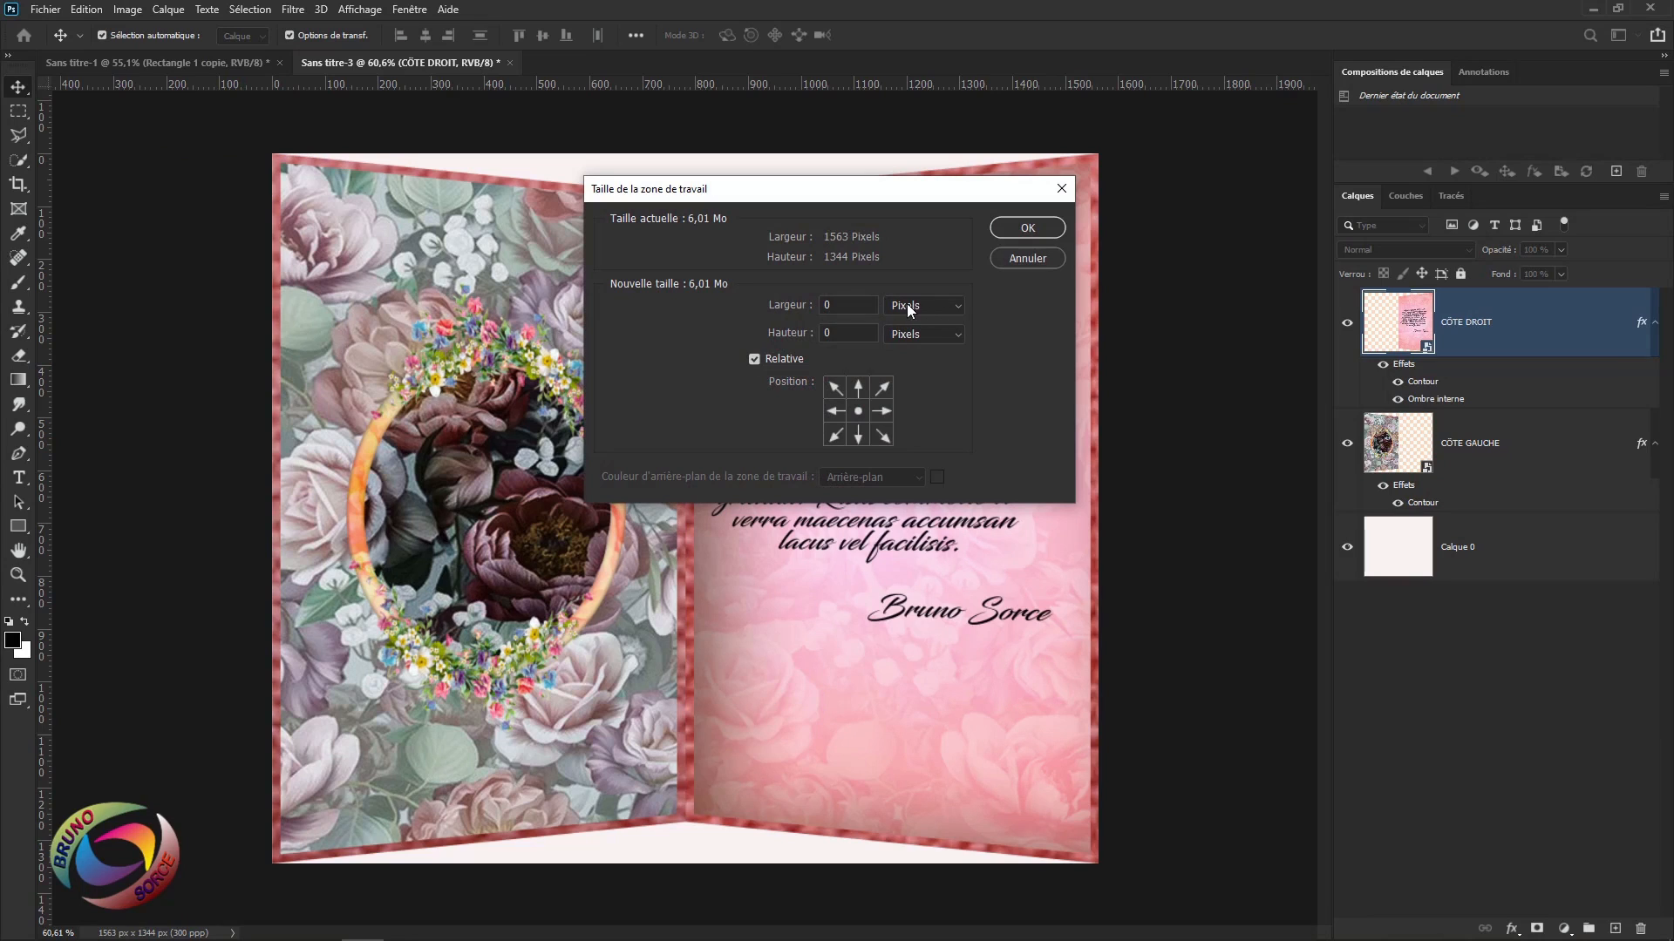
pyautogui.click(907, 306)
pyautogui.click(918, 369)
pyautogui.write('2')
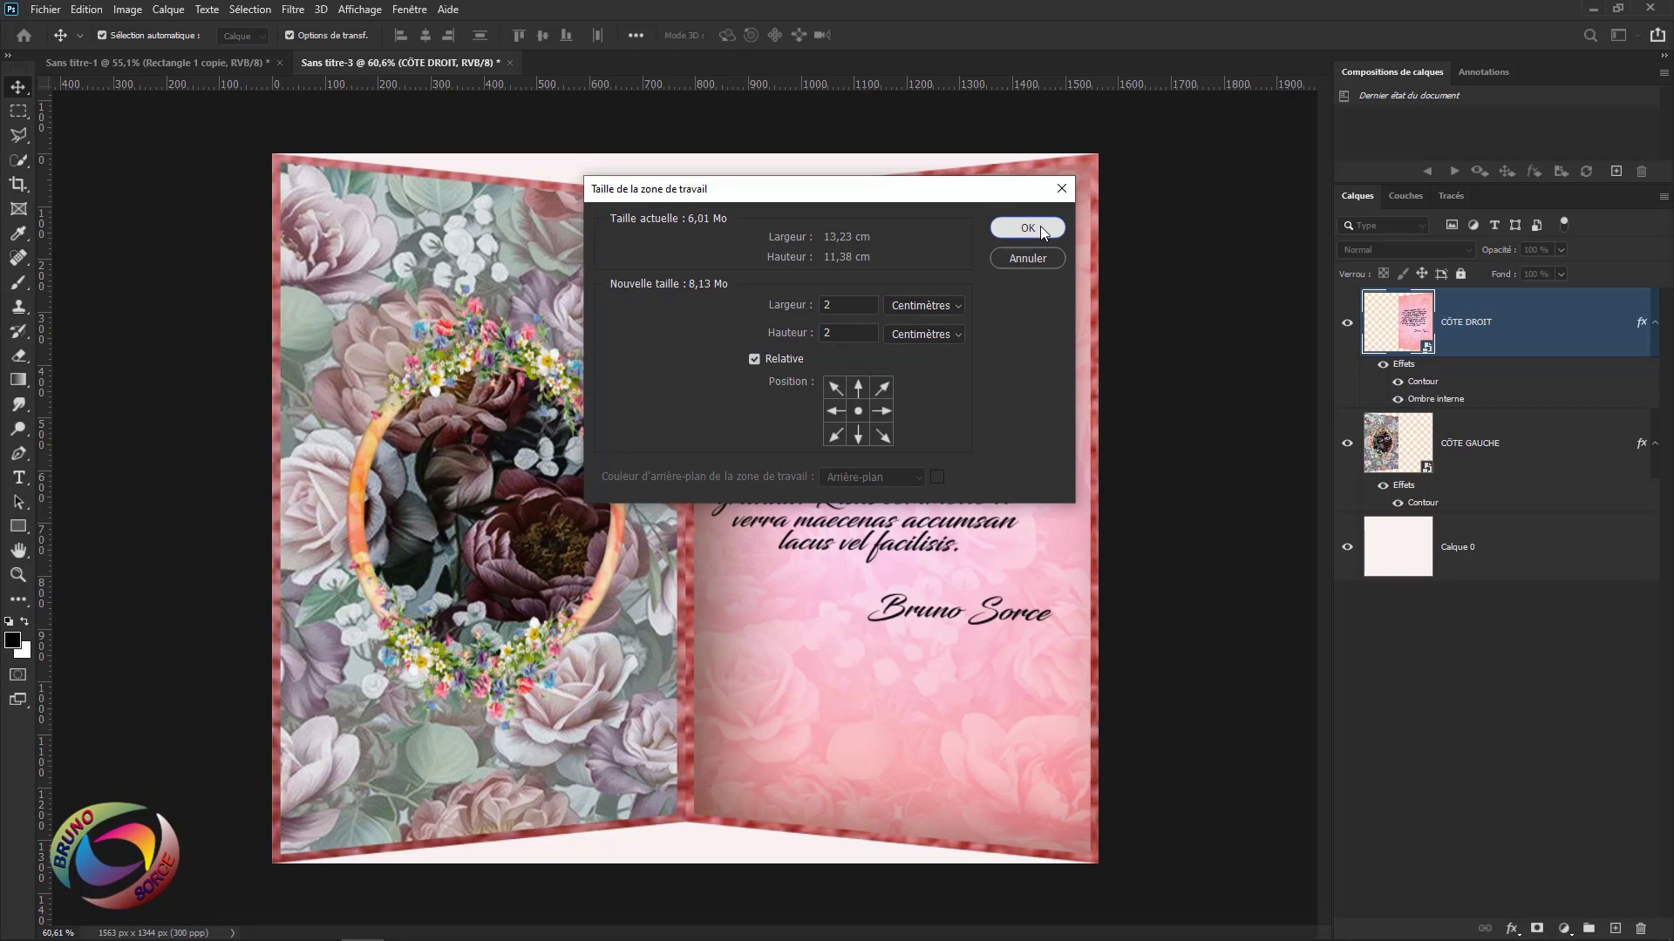
pyautogui.click(1027, 228)
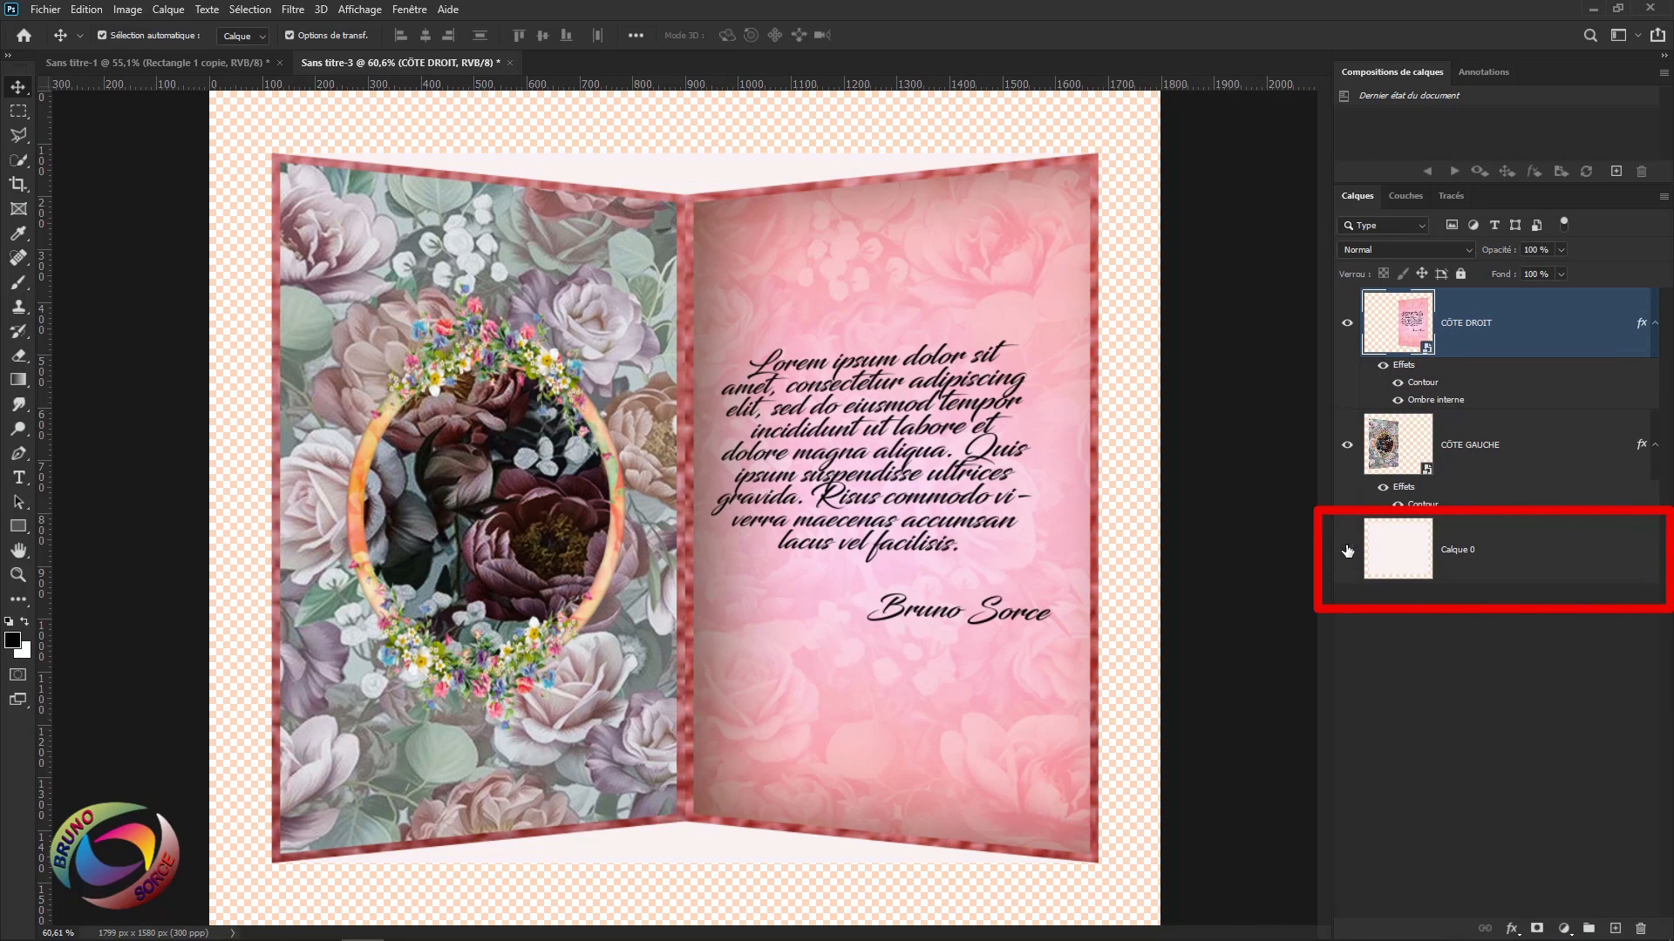
# Hide and delete the pale Calque 0 background layer.
pyautogui.click(1347, 549)
pyautogui.click(1520, 552)
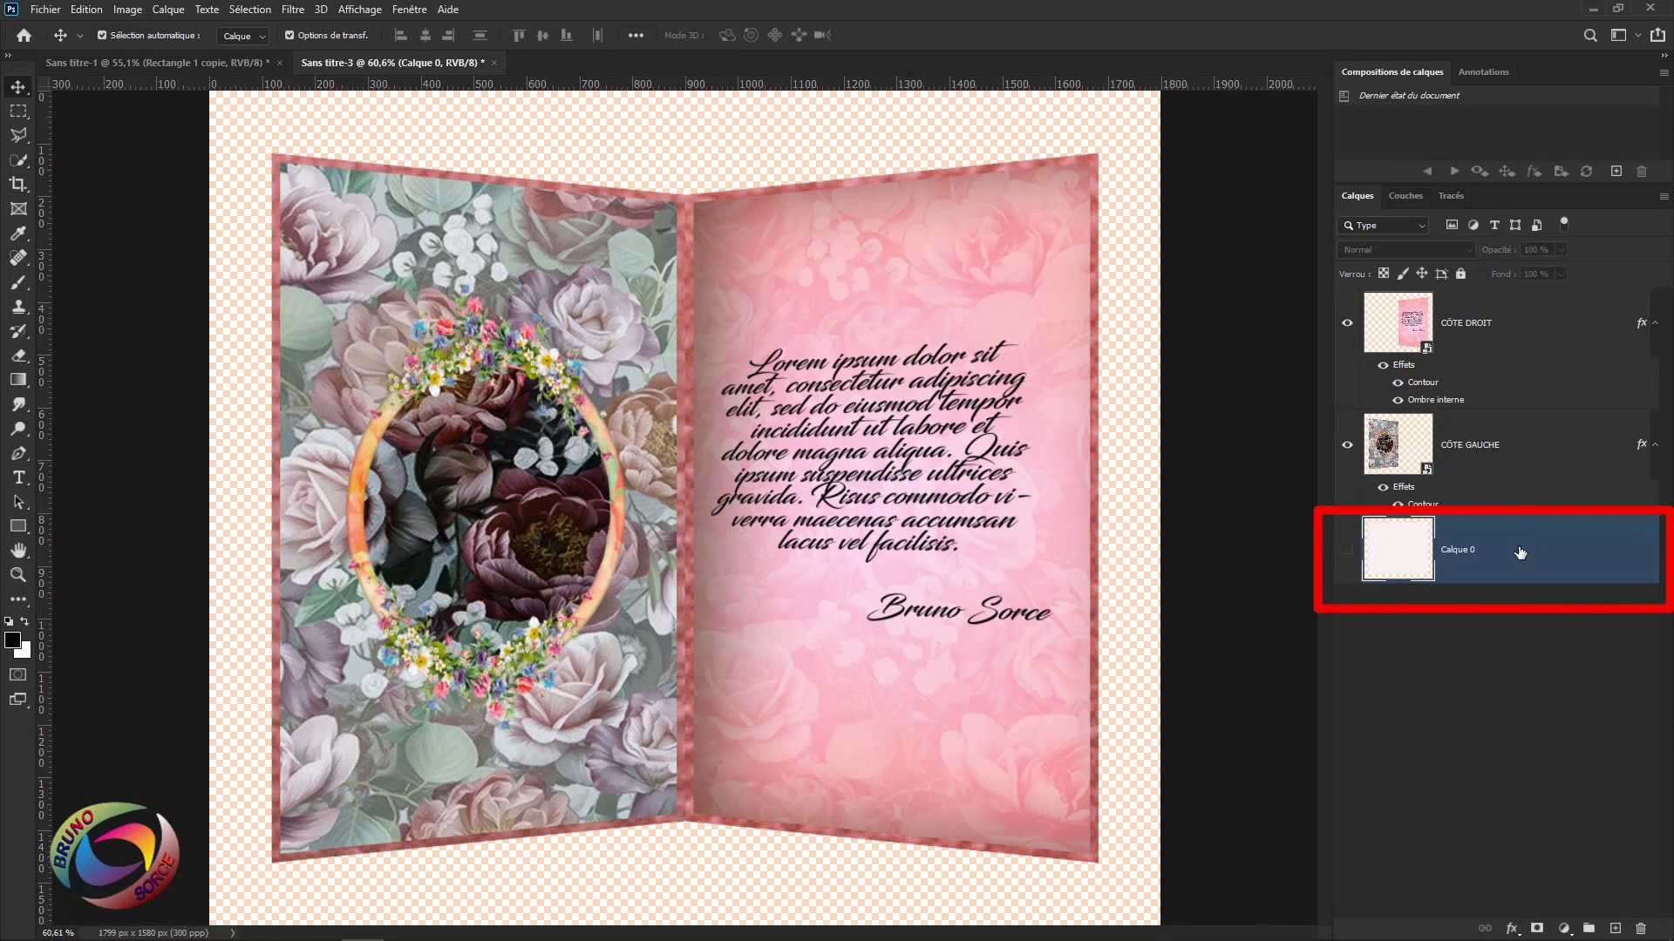
pyautogui.press('Delete')
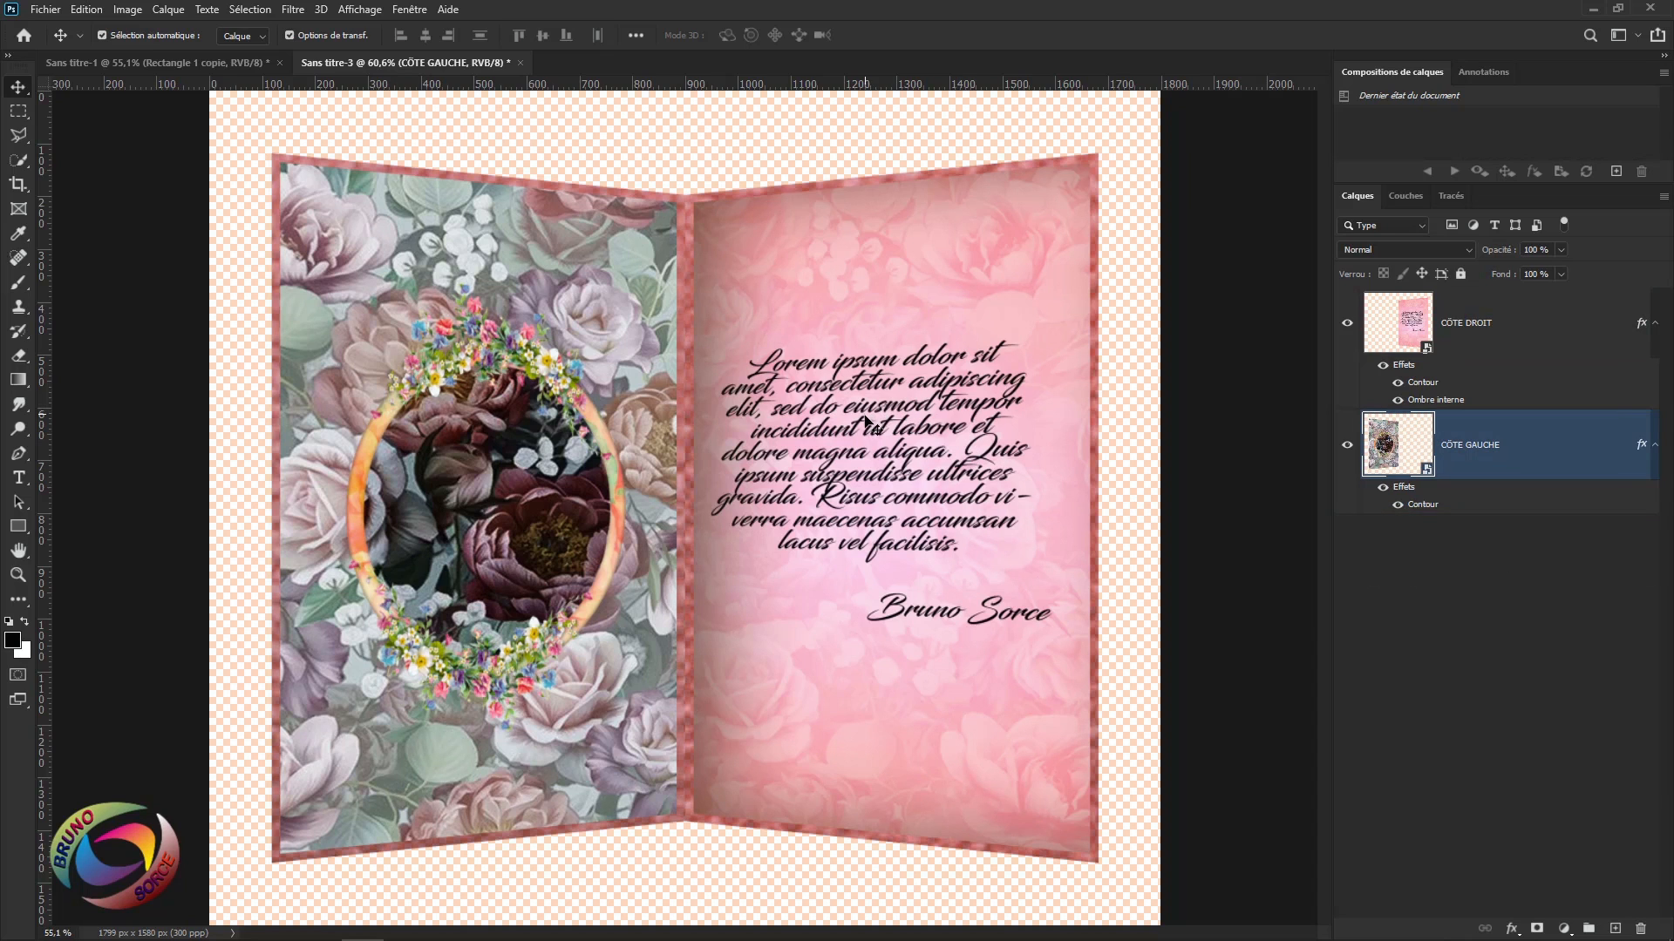
# Zoom out and select the pink right page layer CÔTE DROIT.
pyautogui.scroll(-2, 865, 416)
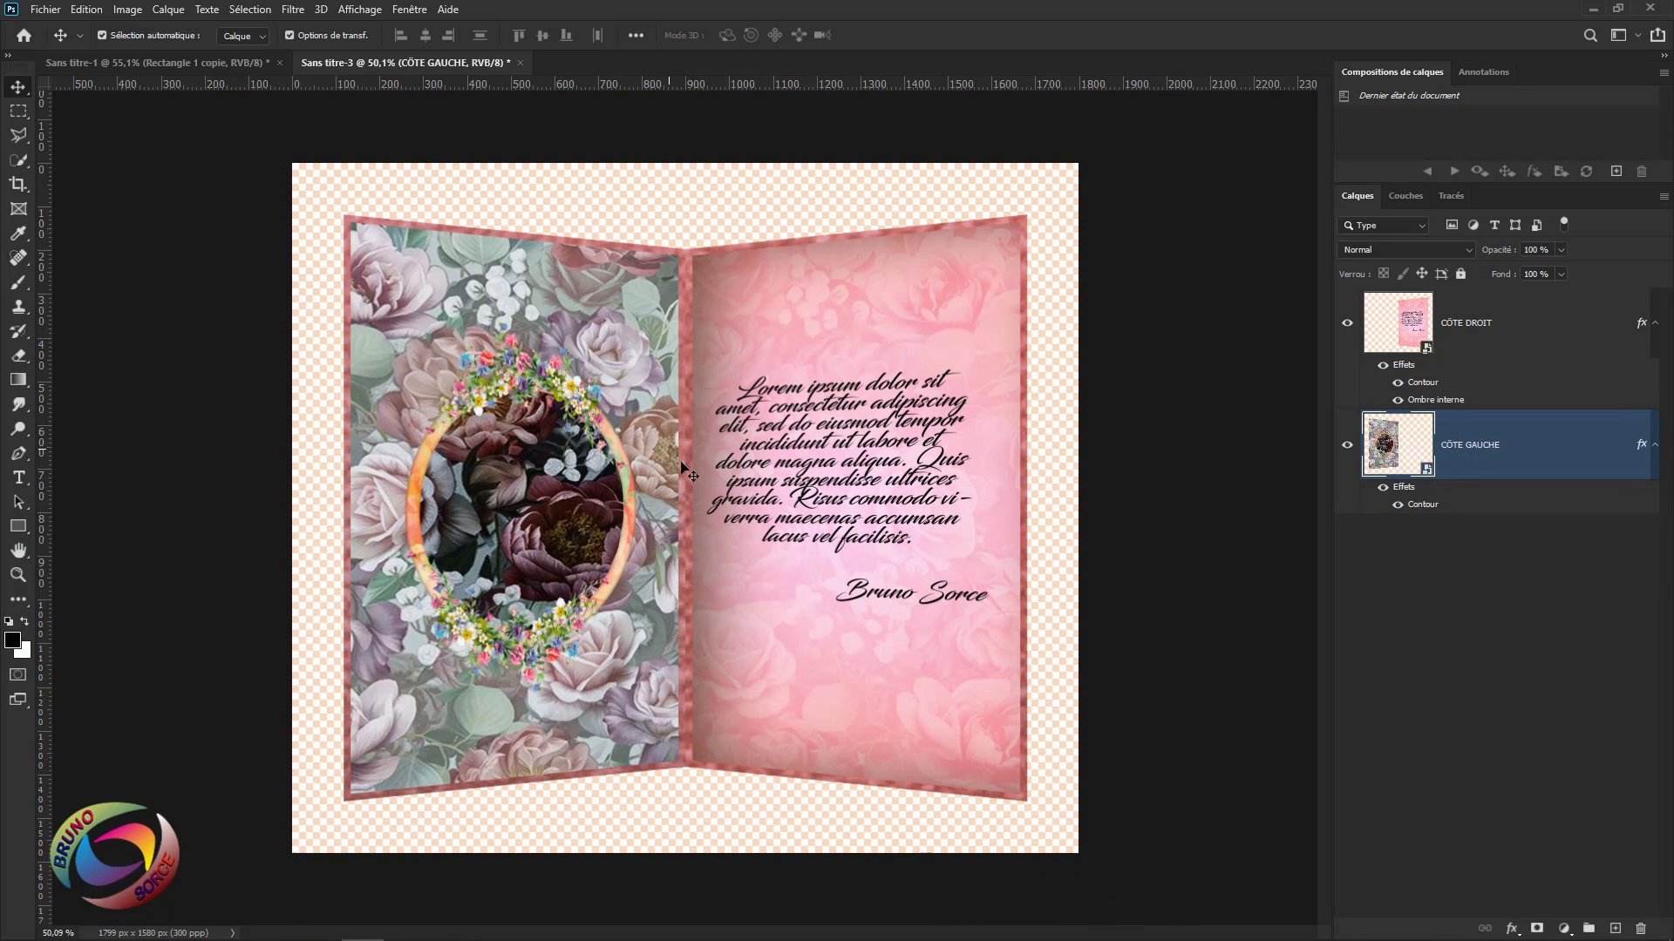
pyautogui.click(719, 504)
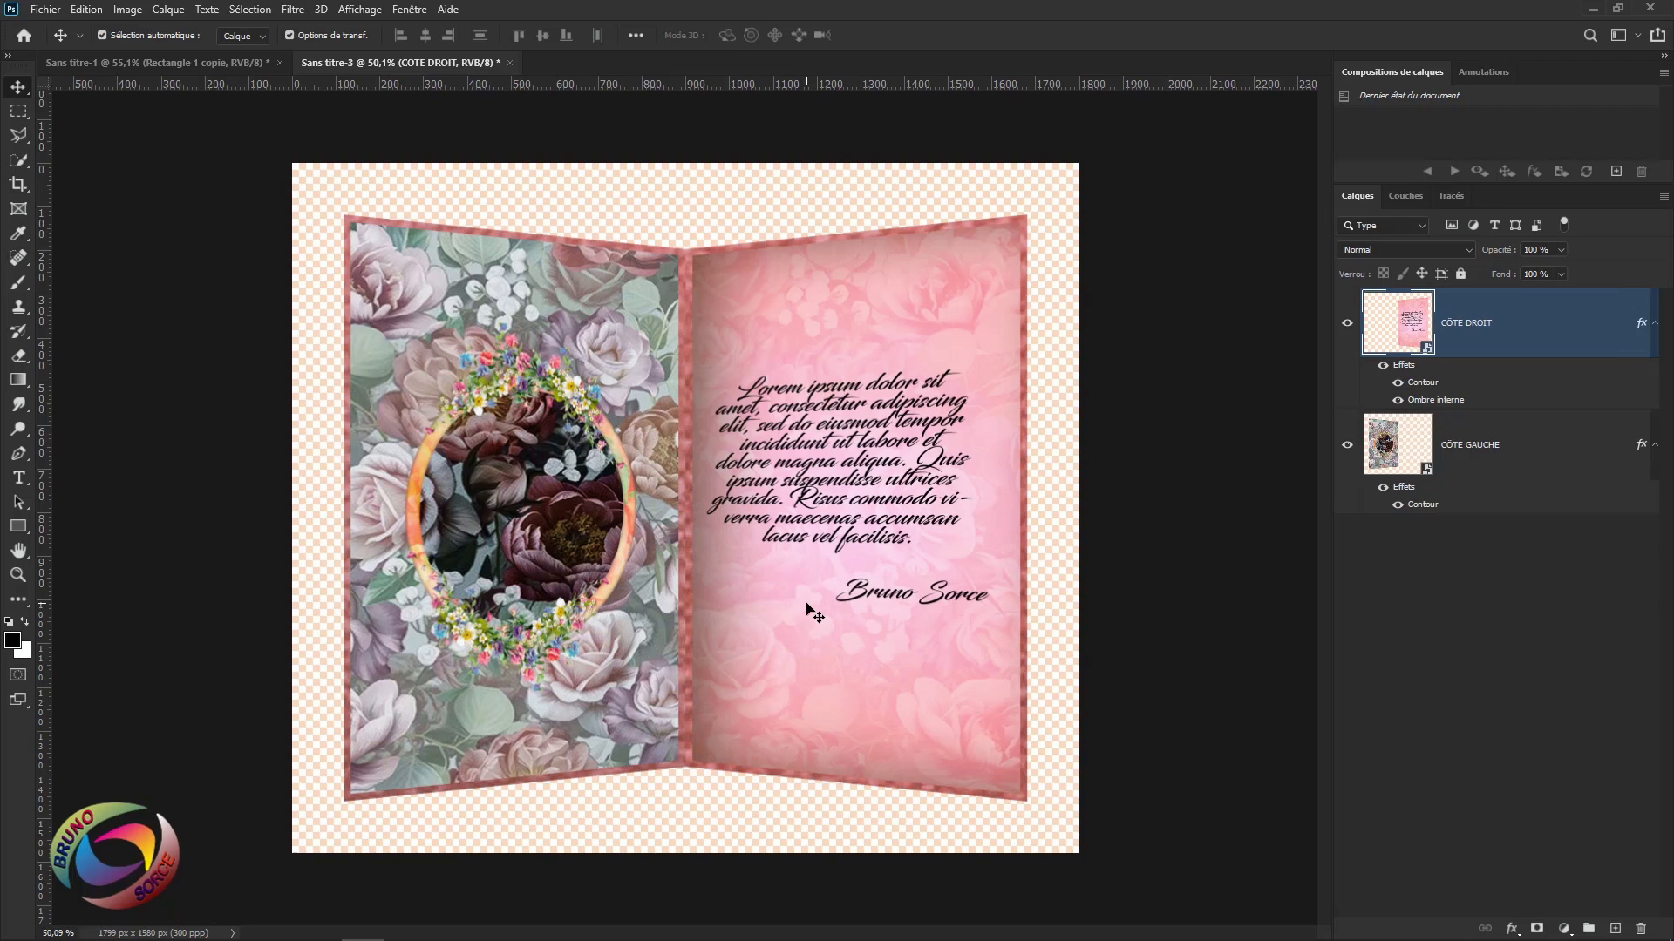
pyautogui.moveTo(362, 938)
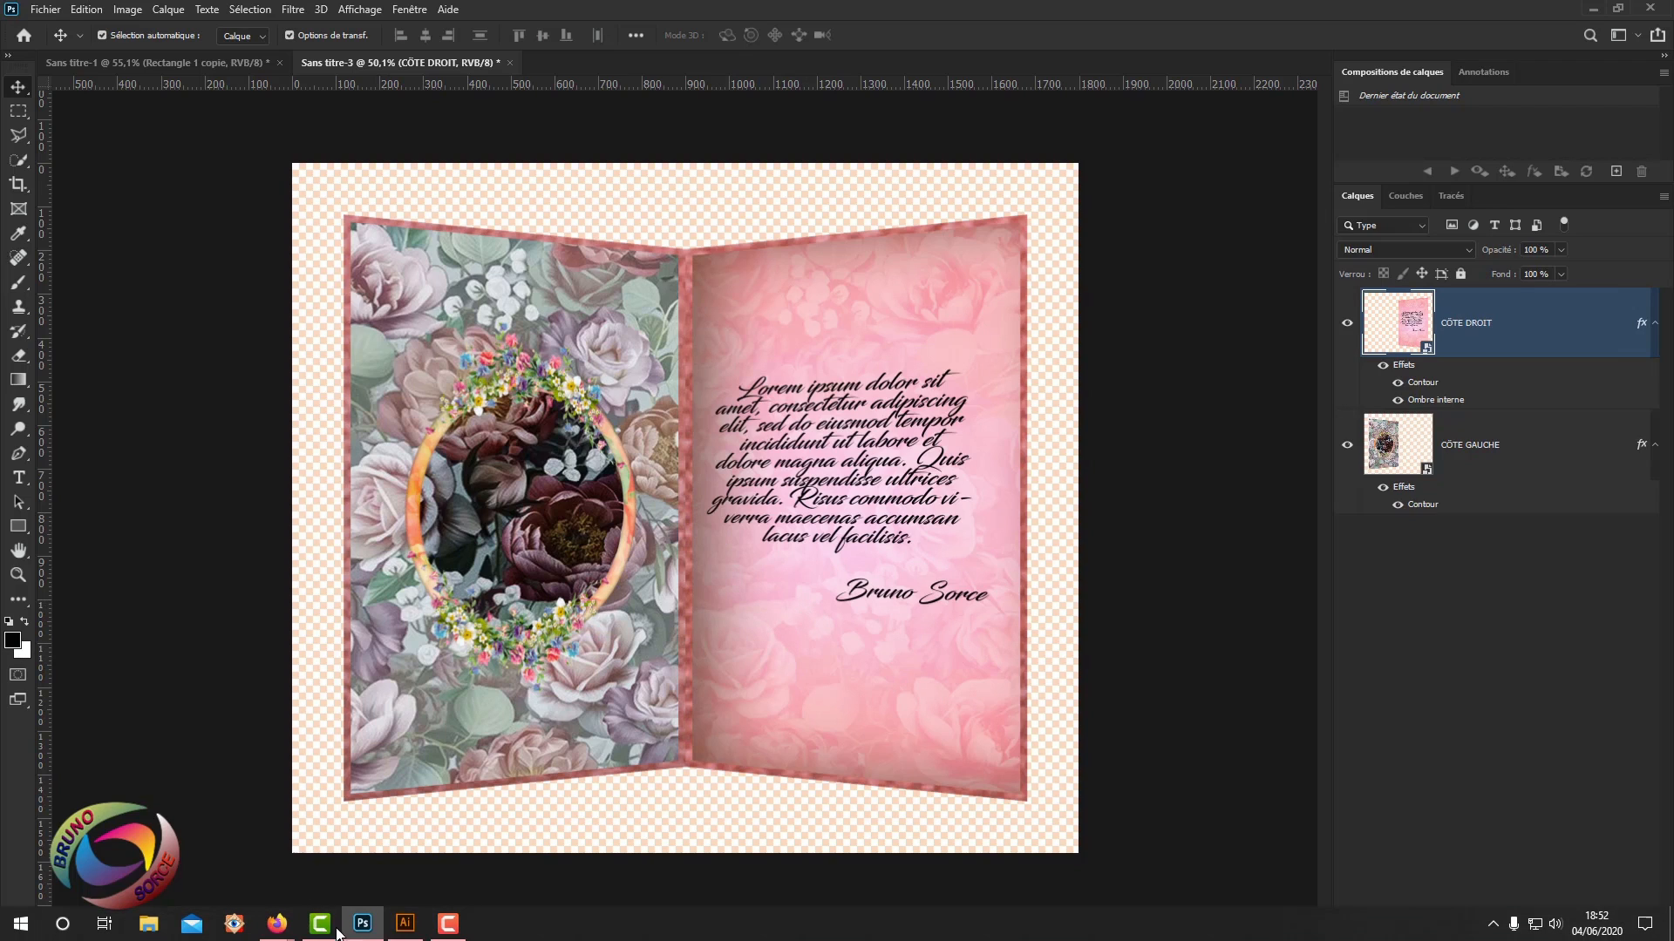